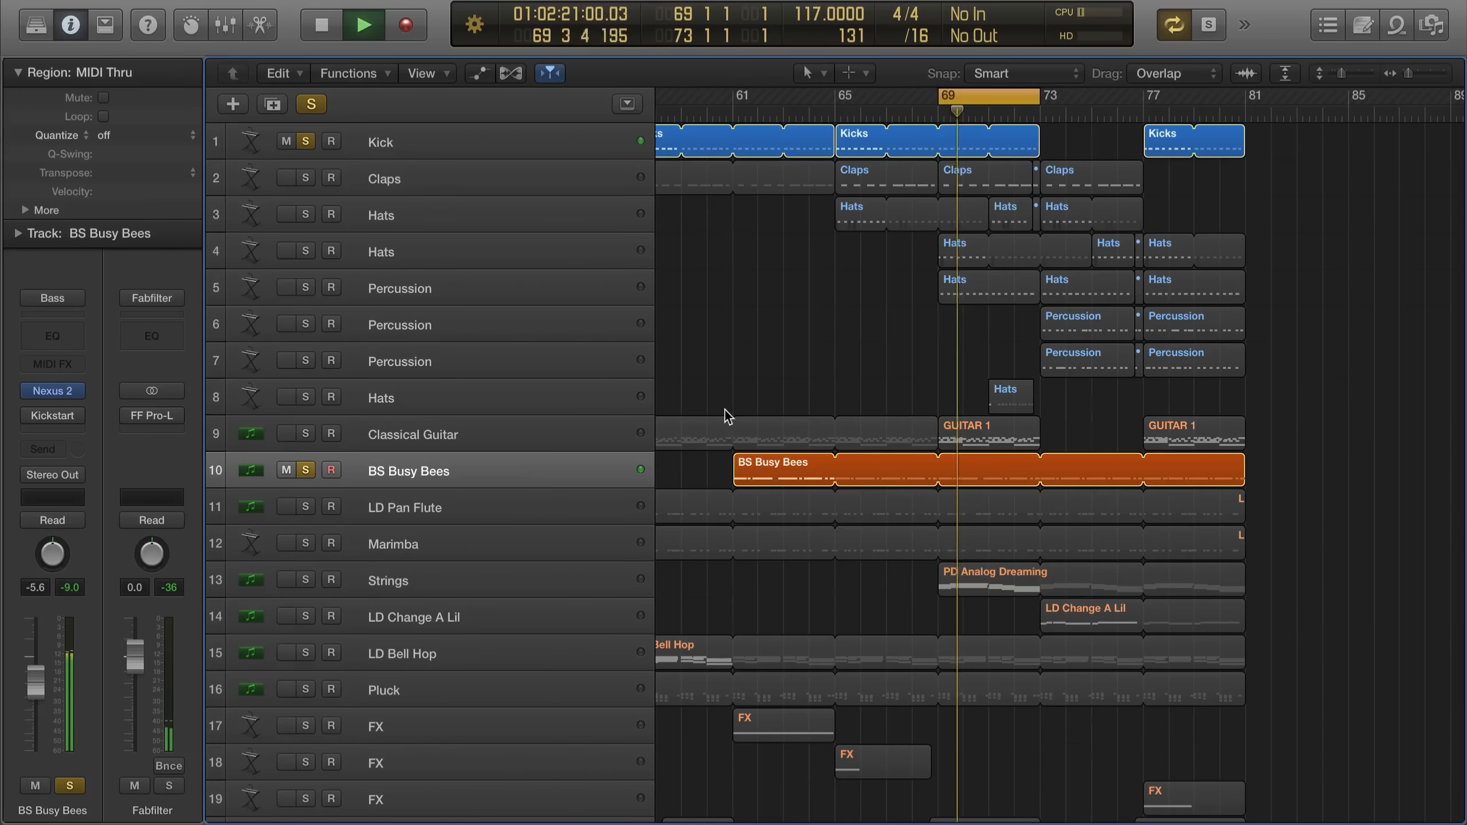
Enable Kickstart on the BS Busy Bees track, open its editor and audition the bass with the kick
key("space")
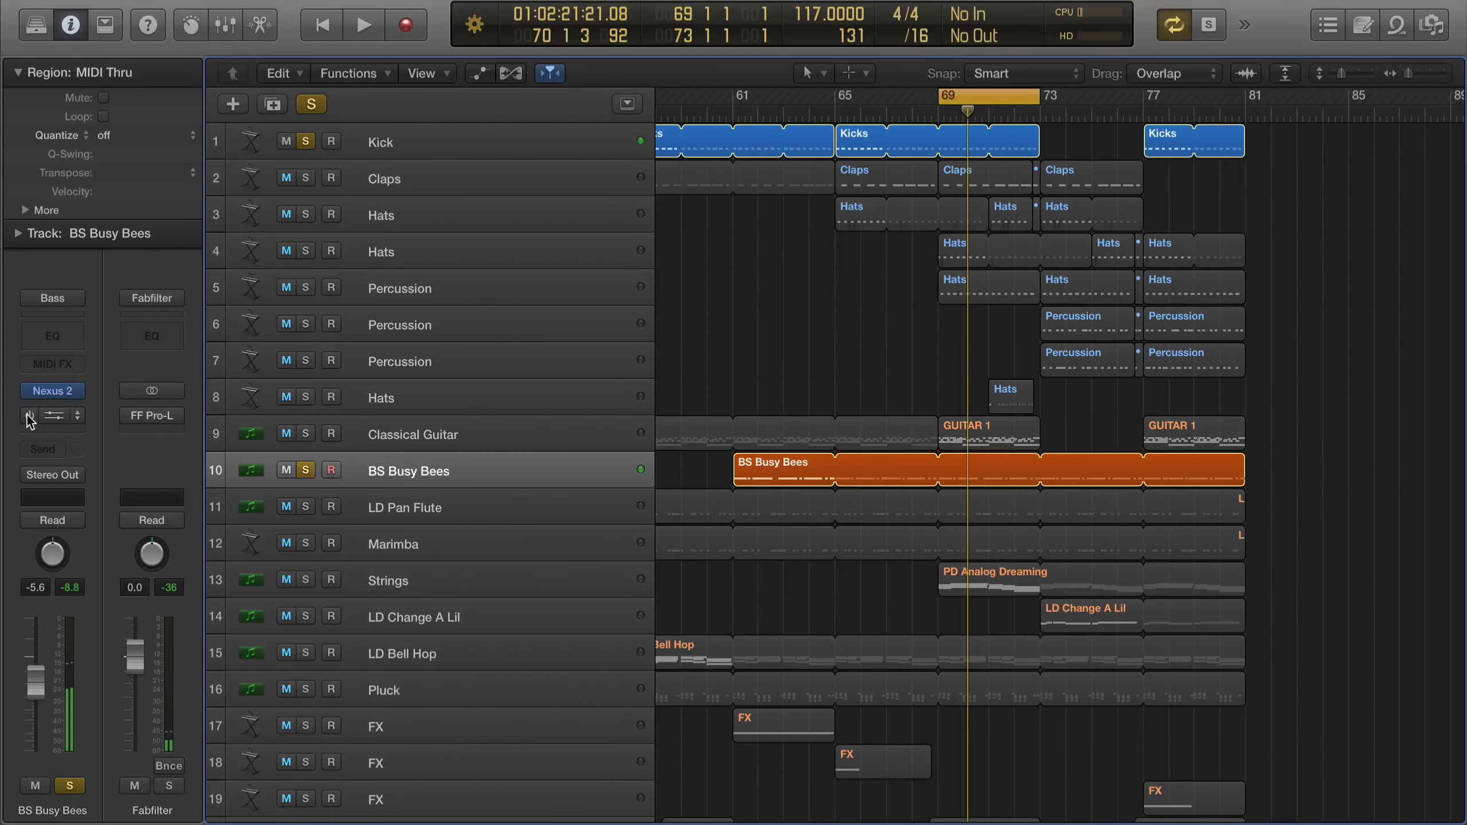
left_click(55, 419)
left_click_drag(10, 0, 918, 238)
key("space")
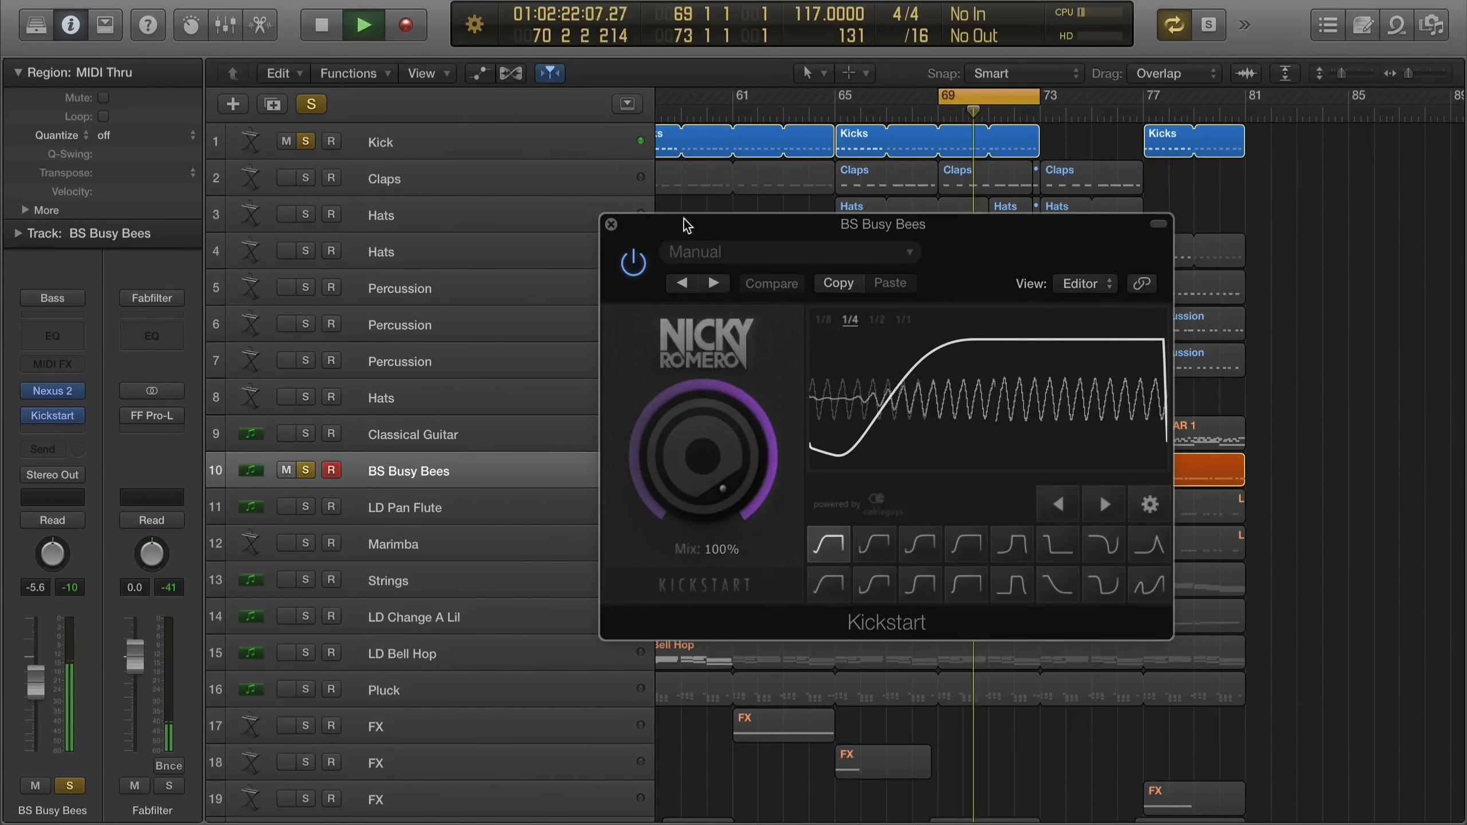
left_click_drag(689, 221, 776, 222)
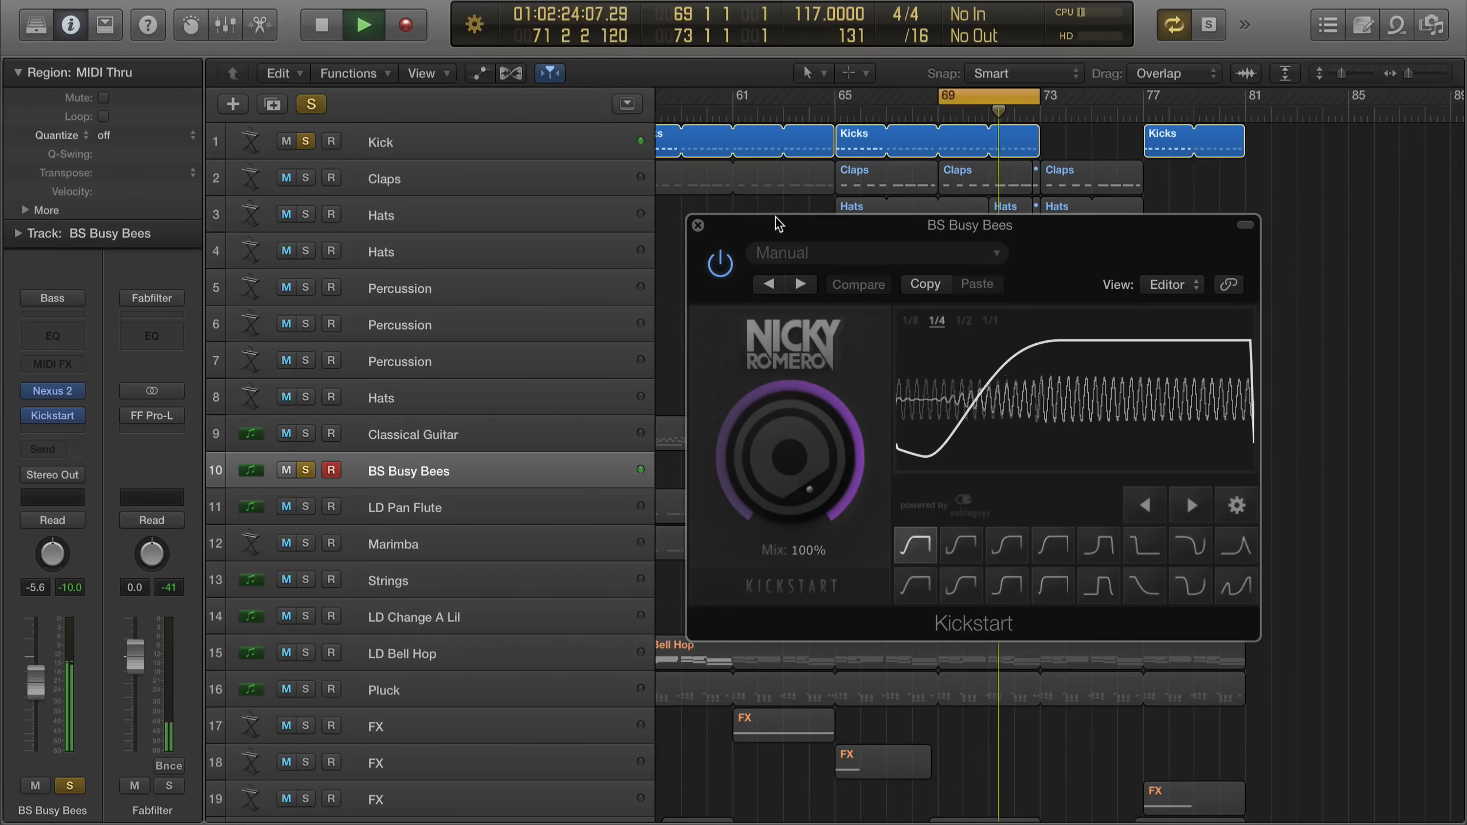
key("space")
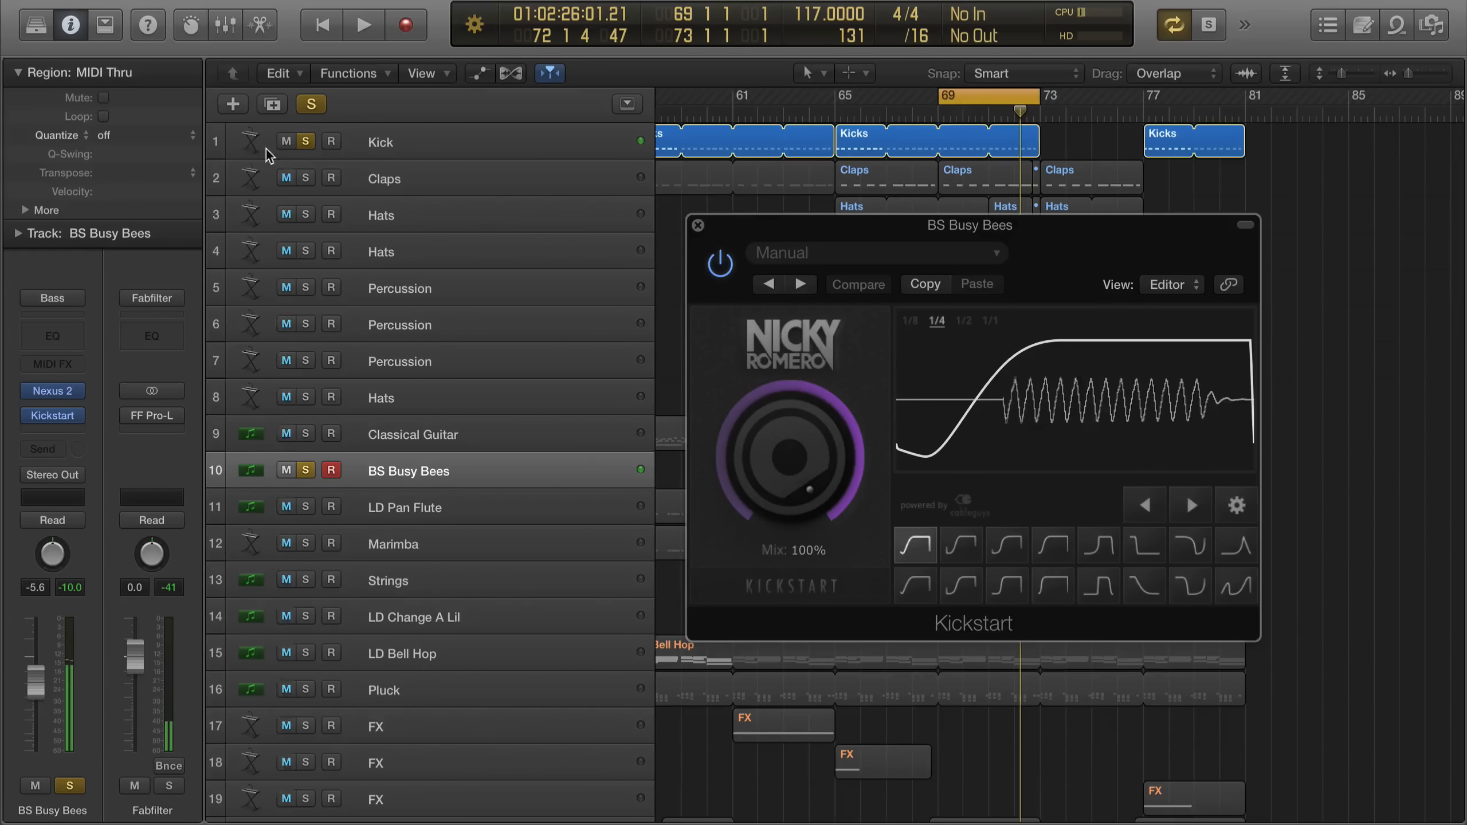
Compare the BS Busy Bees bass played without the Kick track and together with the soloed Kick
left_click(305, 143)
key("space")
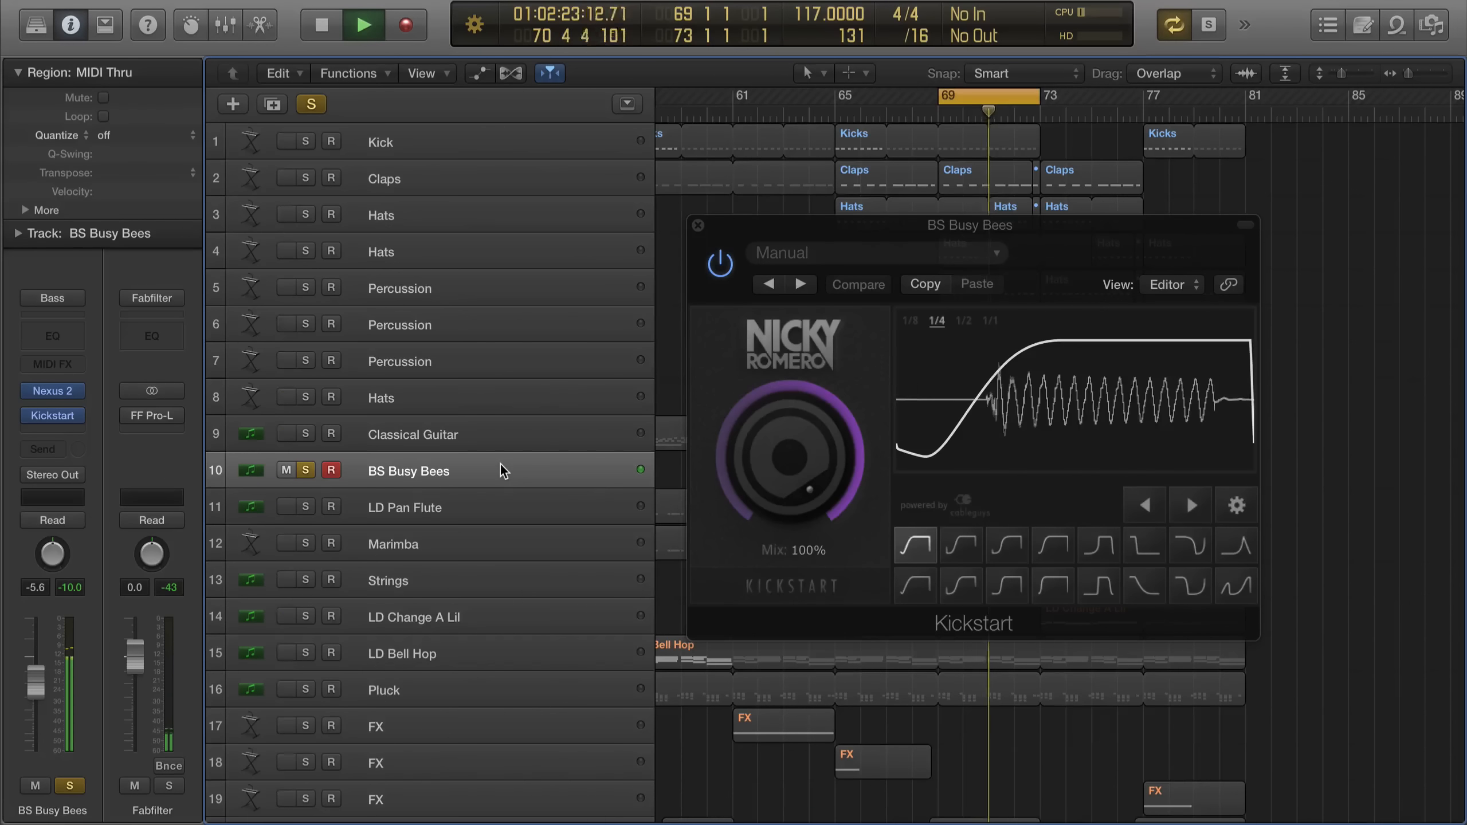
key("space")
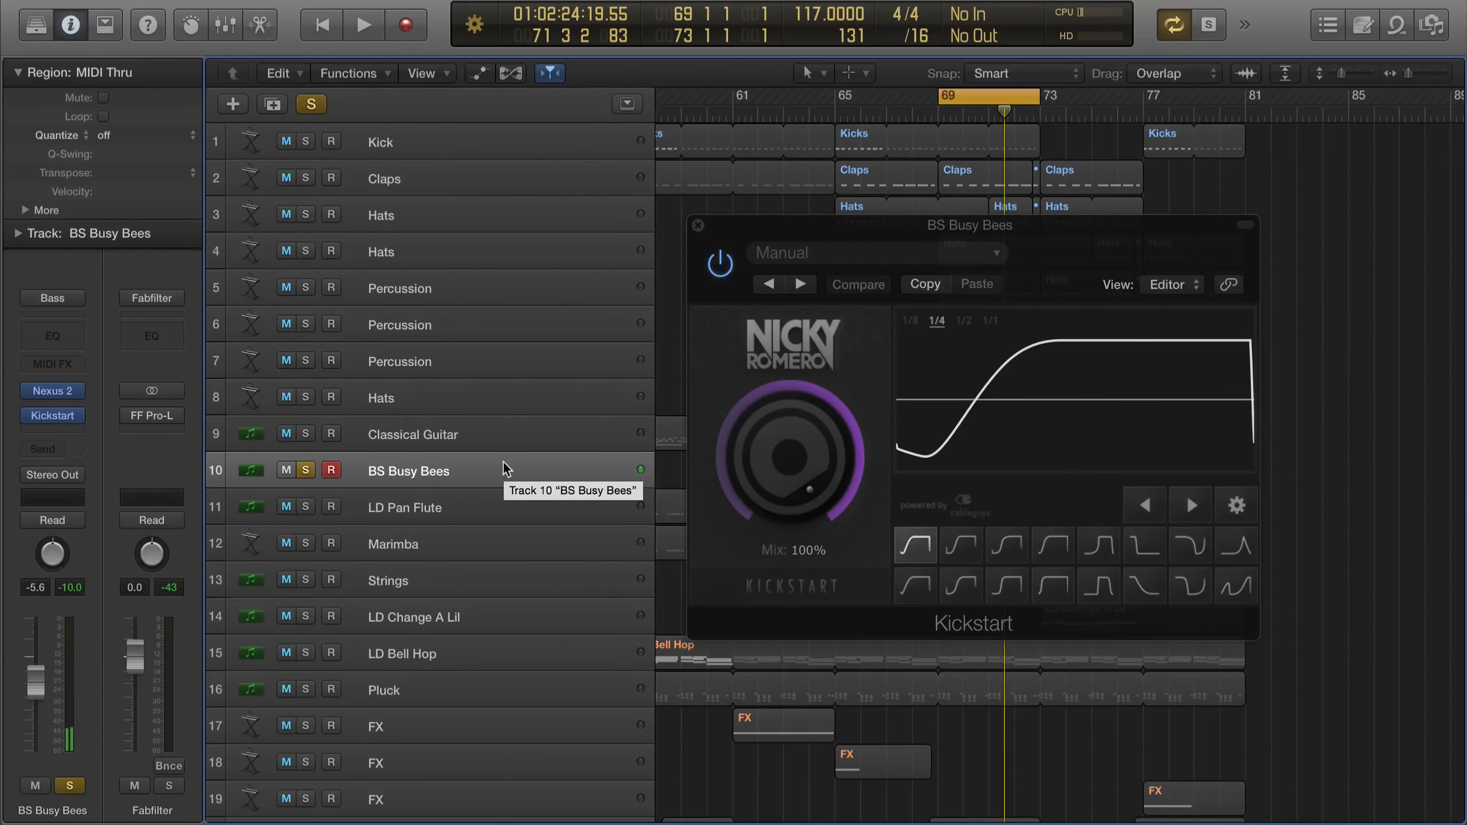
left_click(306, 142)
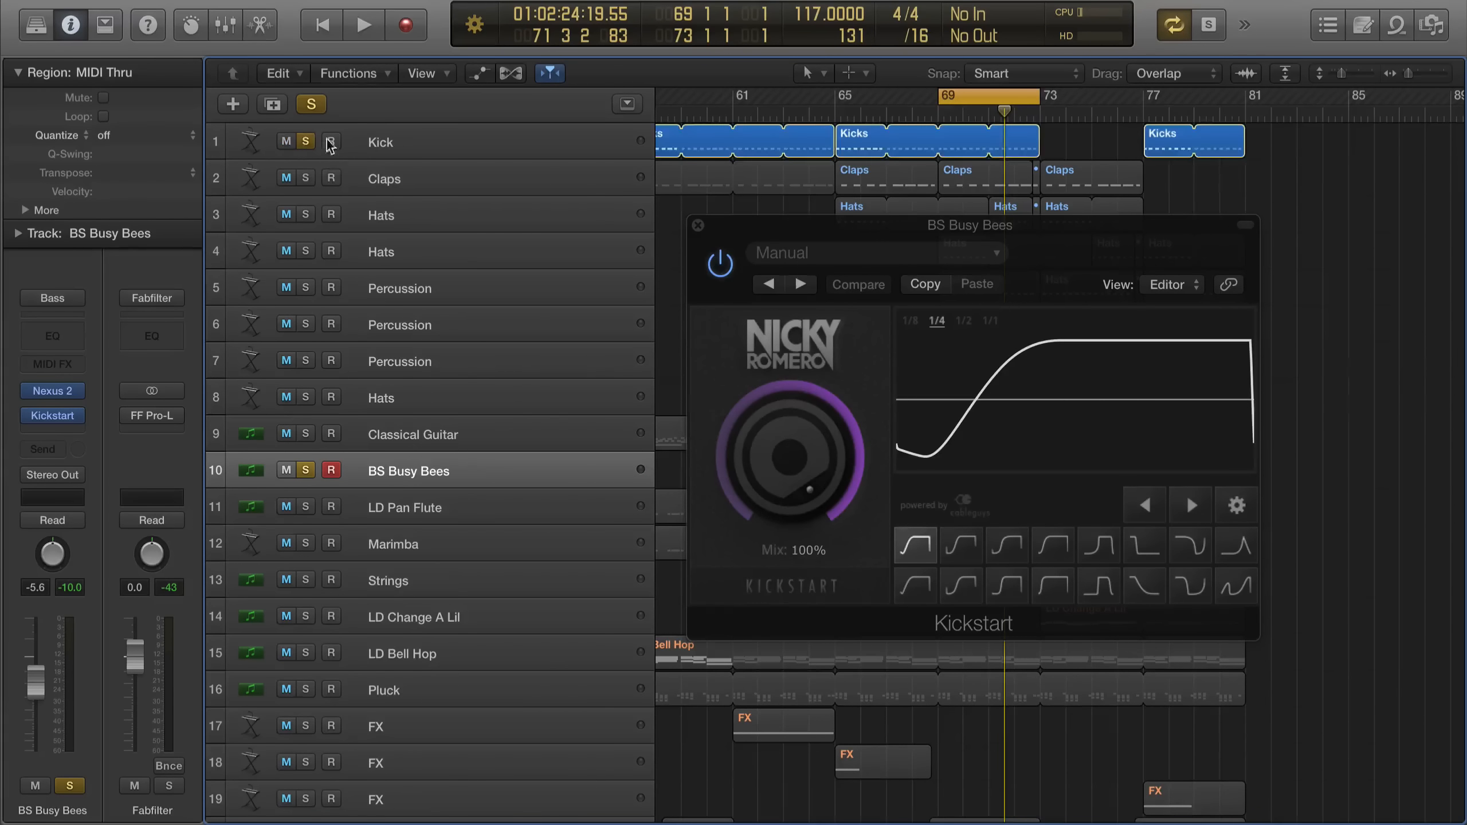
key("space")
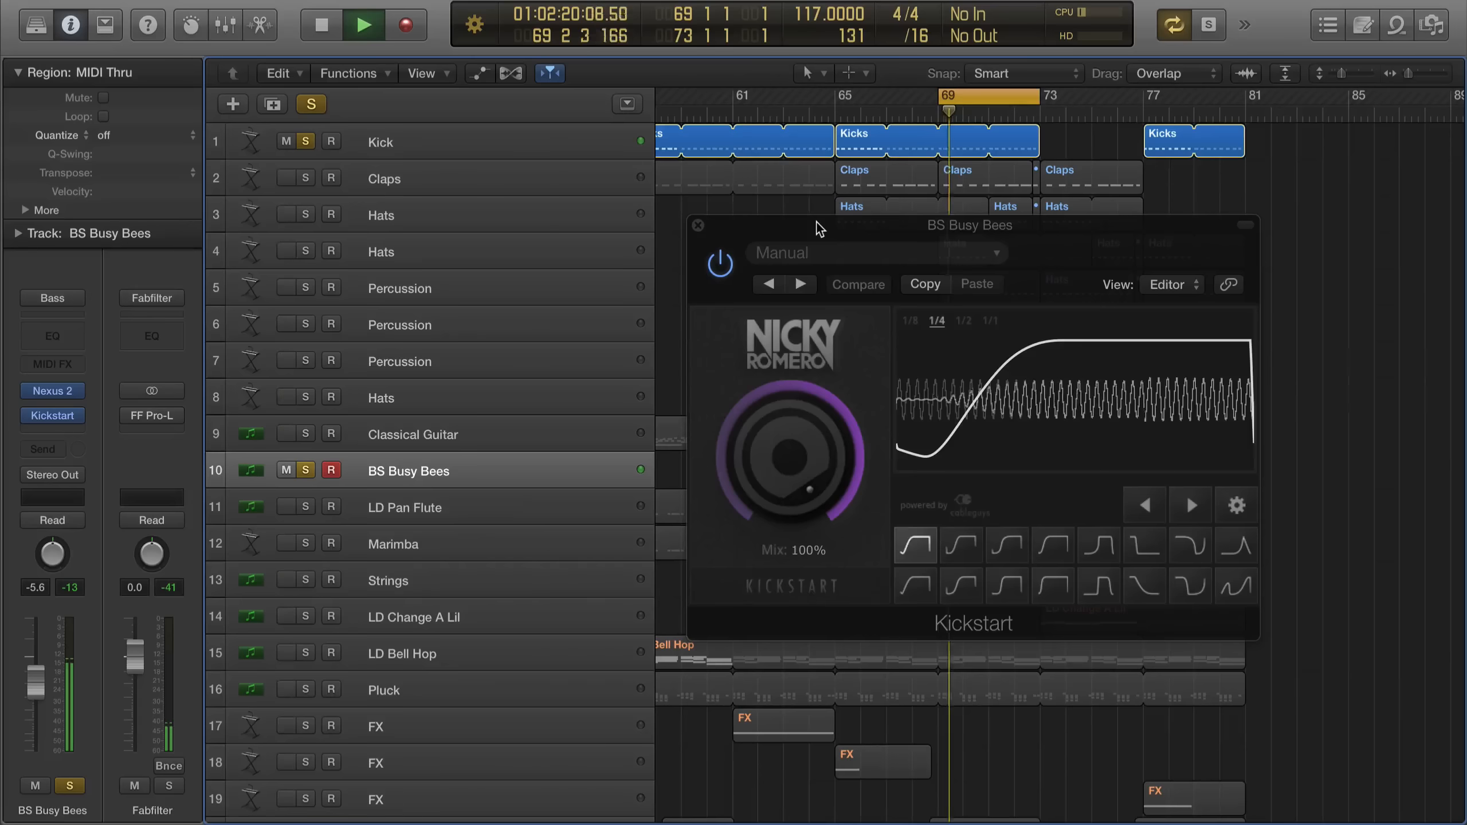
Listen to the kick alone, and compare the BS Busy Bees bass with Kickstart bypassed and enabled
left_click(306, 471)
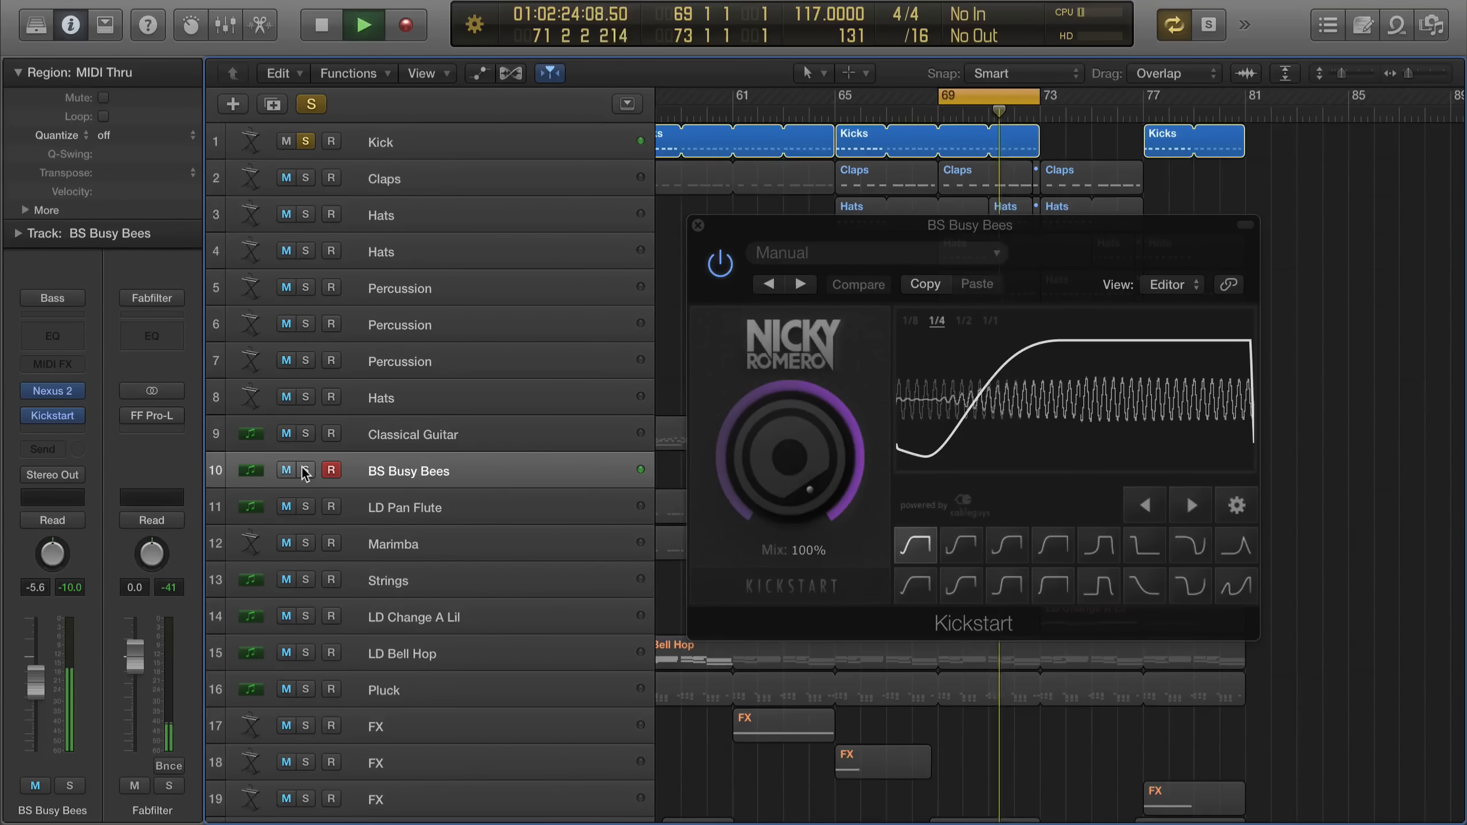
left_click(30, 416)
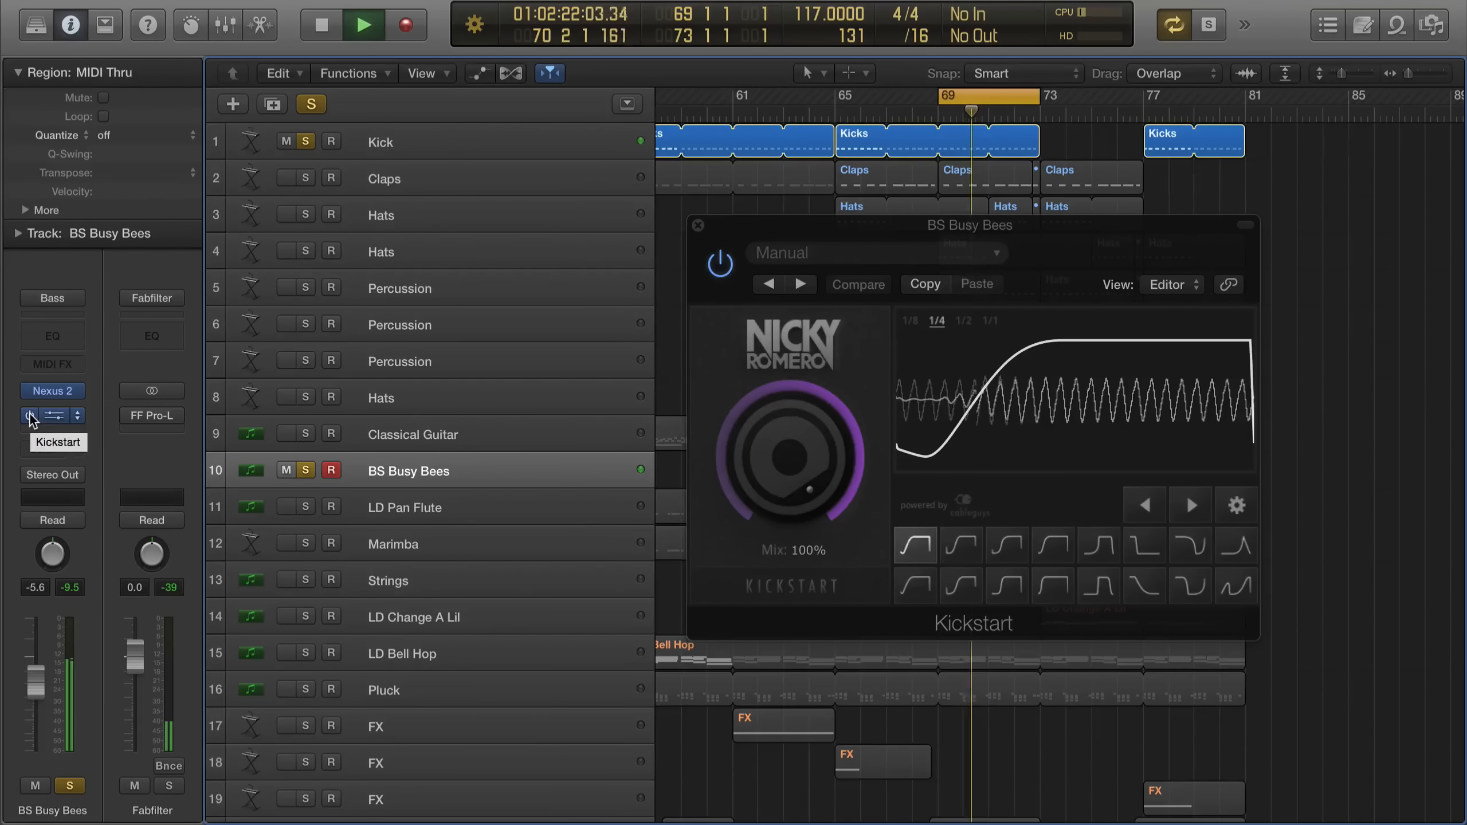
left_click(30, 416)
key("space")
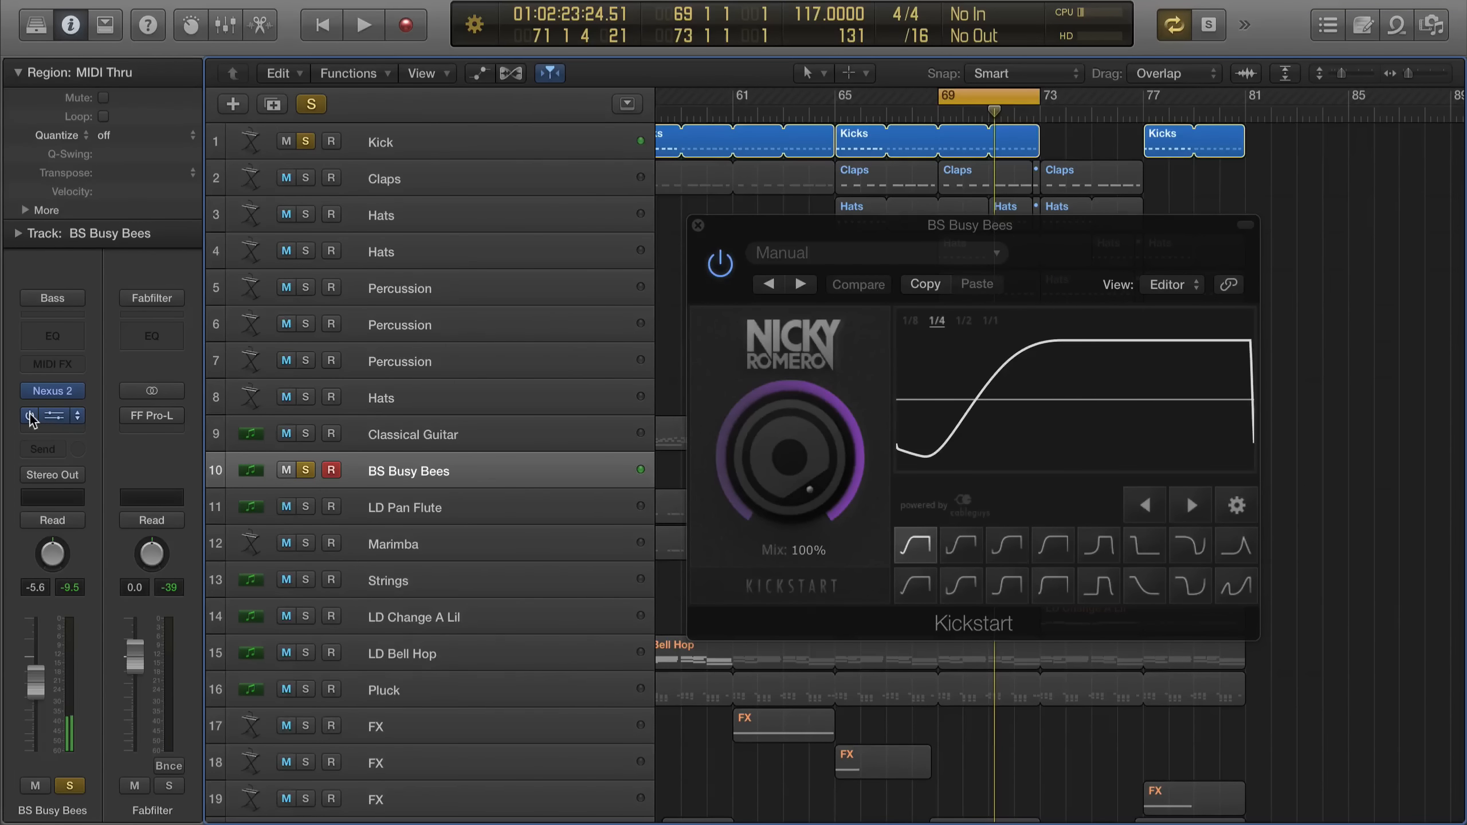
Try Kickstart's Nice & Tight curve and the curve below it on the bass, and return to the first curve
left_click_drag(806, 233, 793, 230)
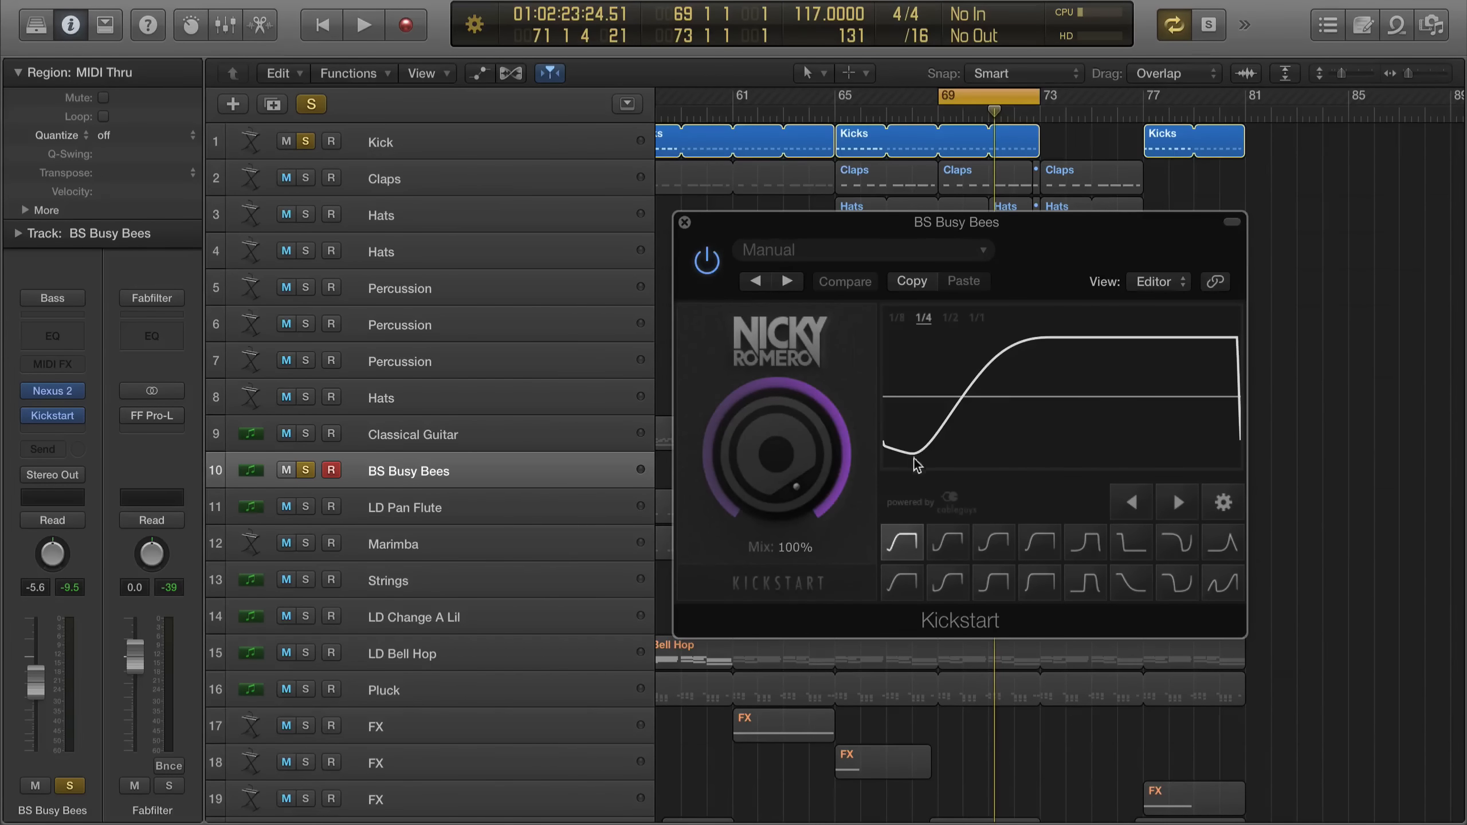
key("space")
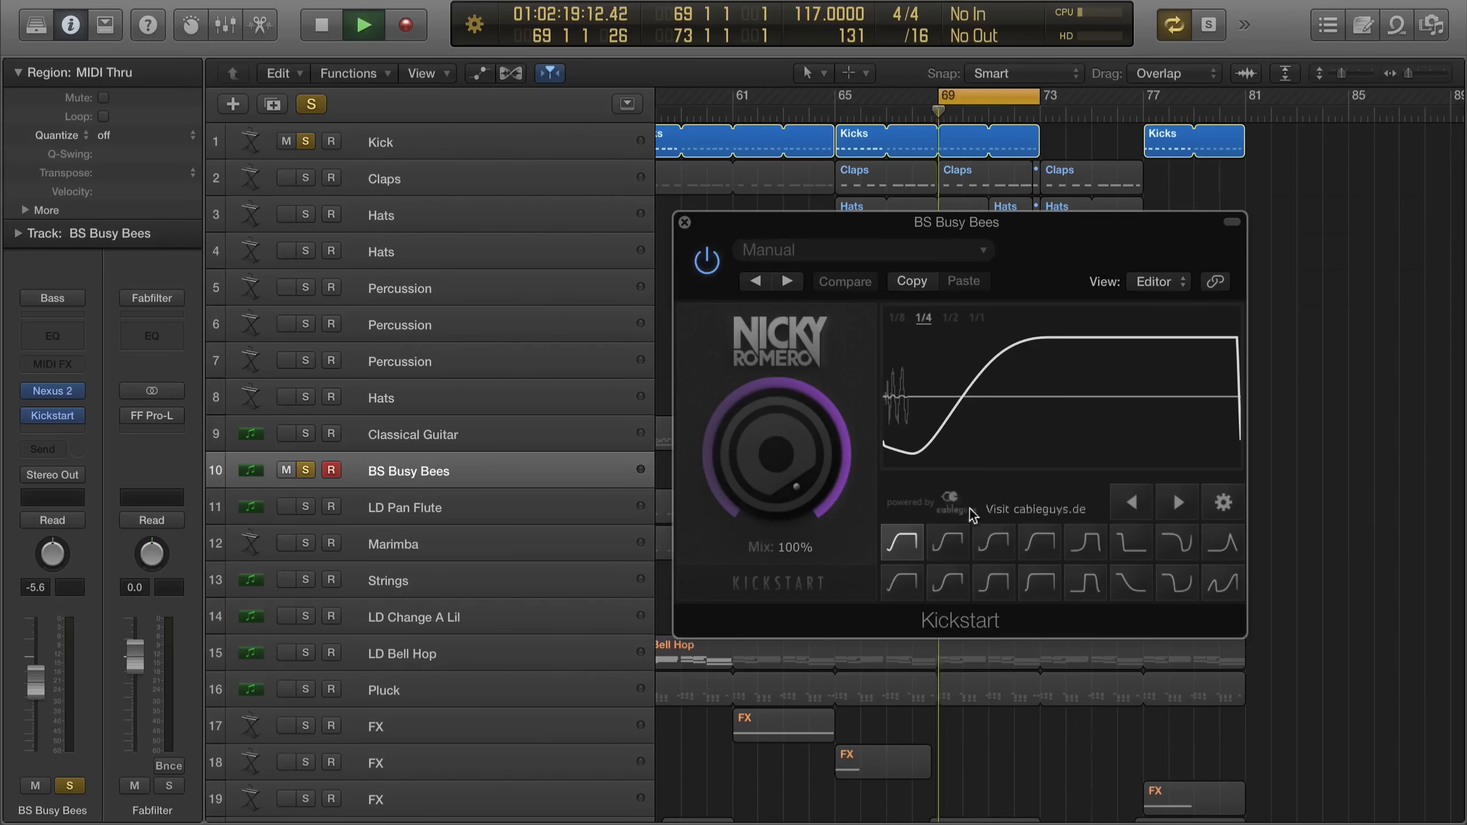
left_click(992, 543)
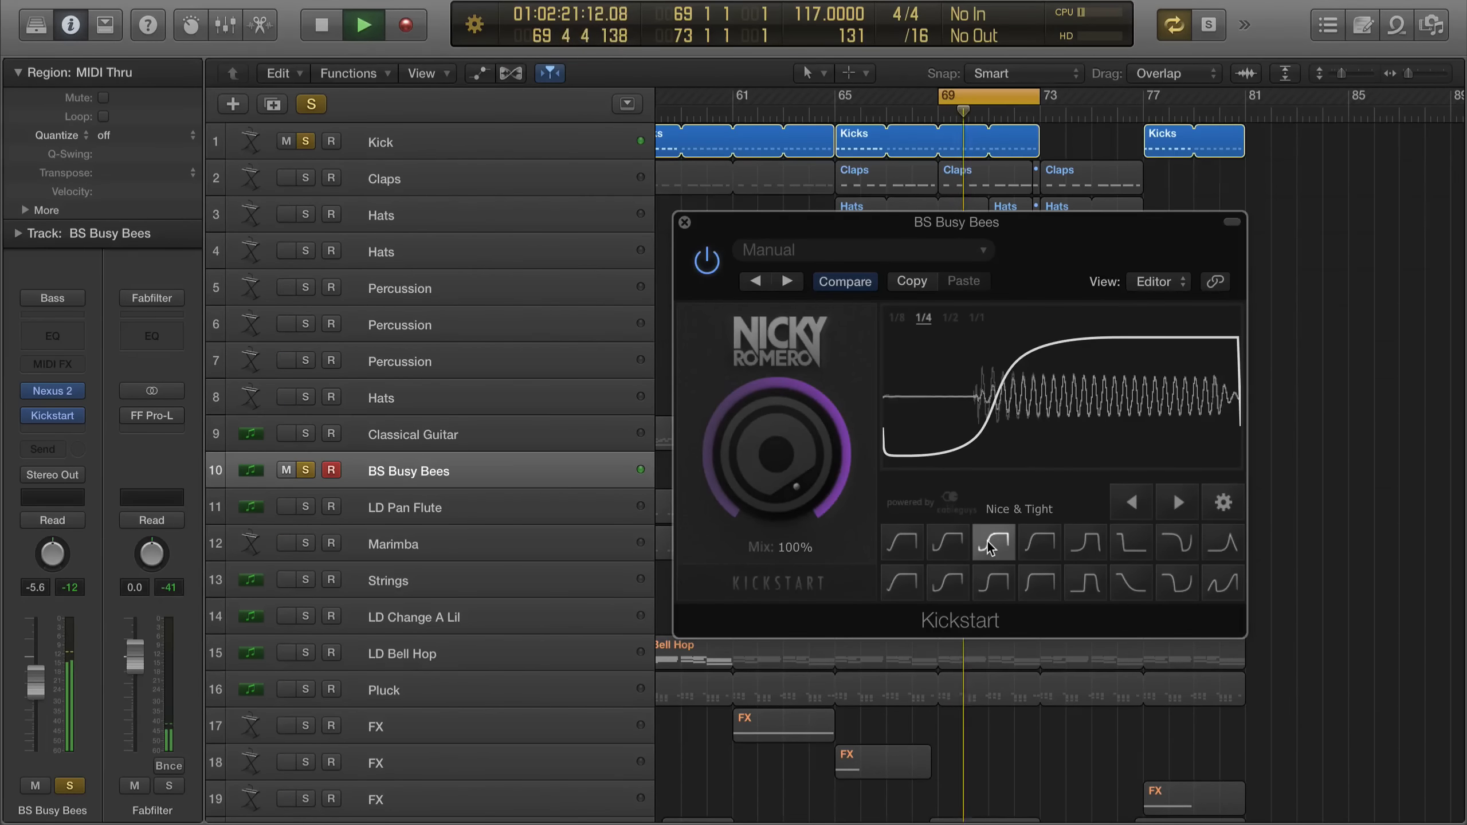
left_click(997, 584)
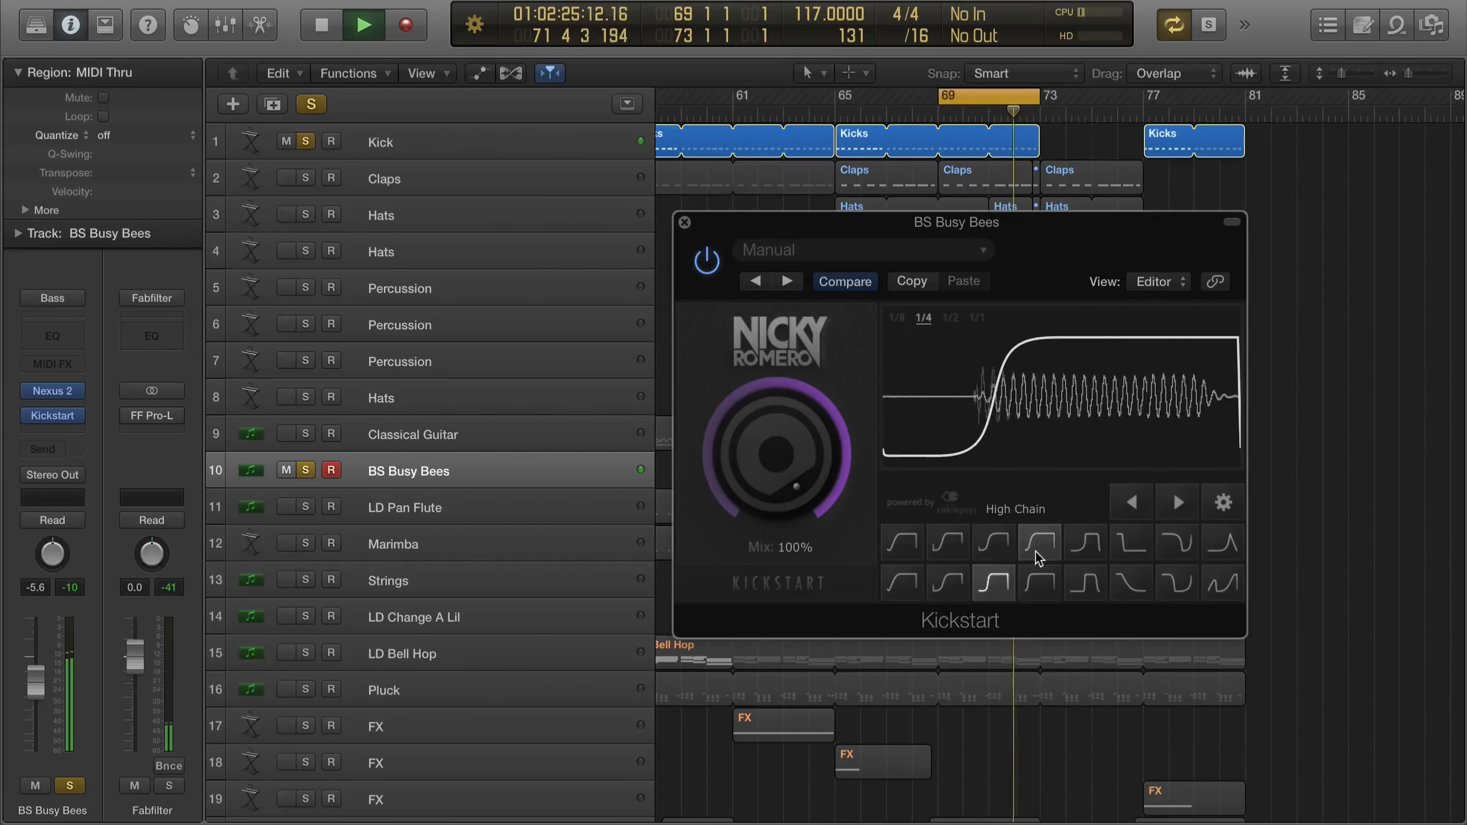
left_click(902, 542)
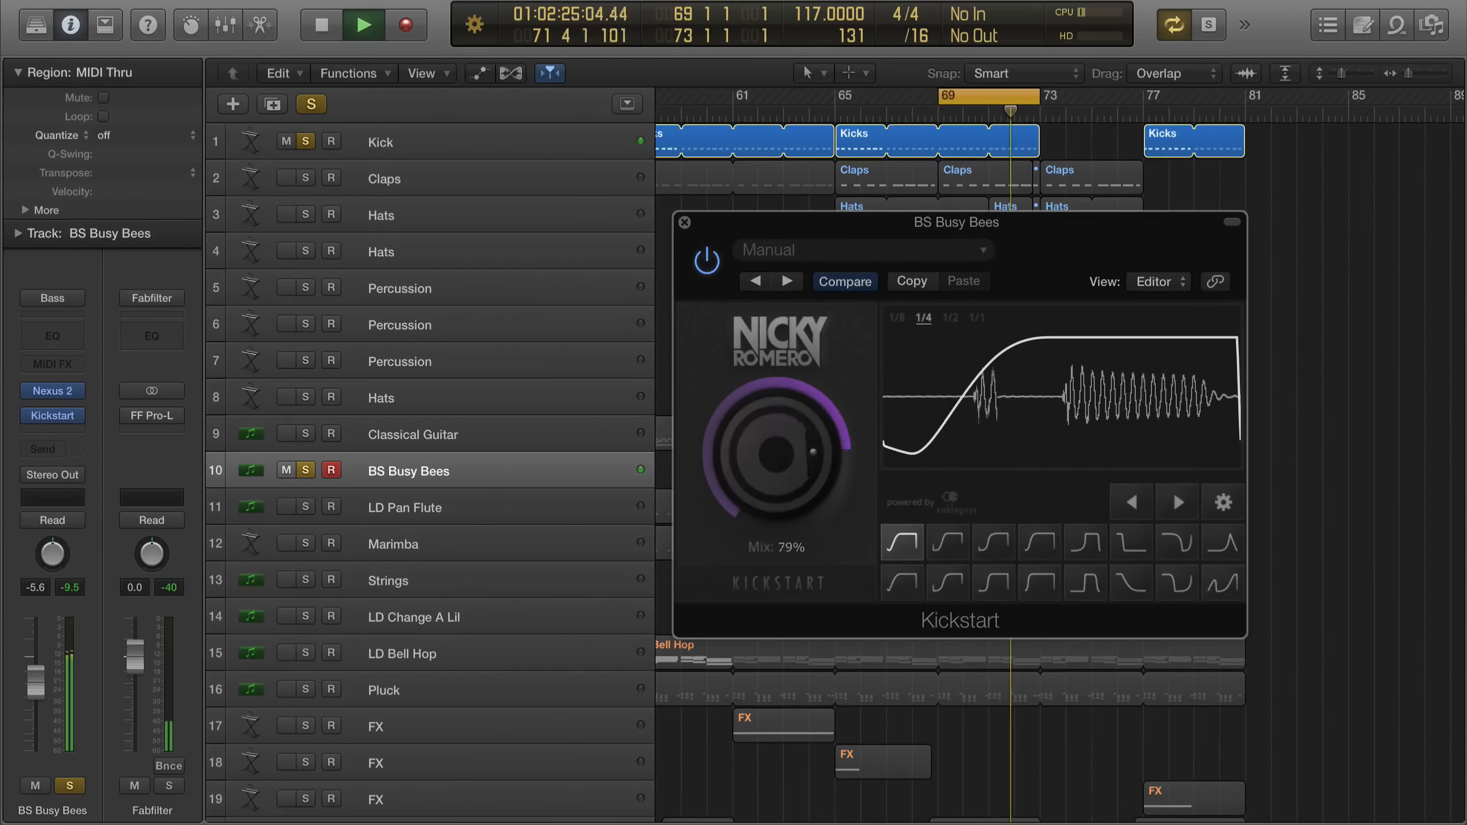
Move the bass's Kickstart window aside and solo LD Pan Flute alongside the Kick and BS Busy Bees
left_click_drag(719, 228, 1137, 273)
key("space")
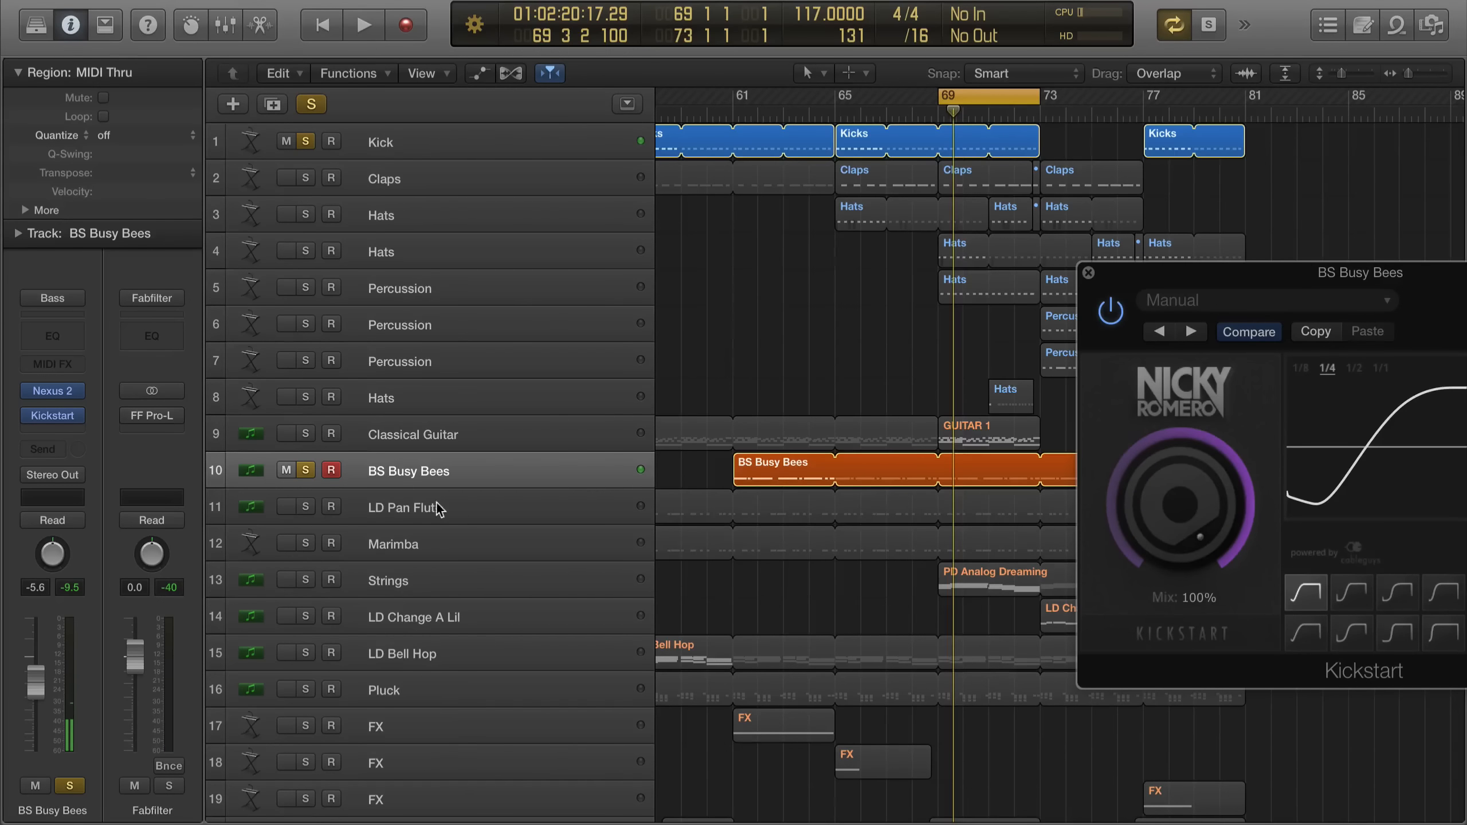
key("space")
left_click(305, 506)
Insert Kickstart after the Channel EQ on the LD Pan Flute track and place its window over the track area
left_click(419, 512)
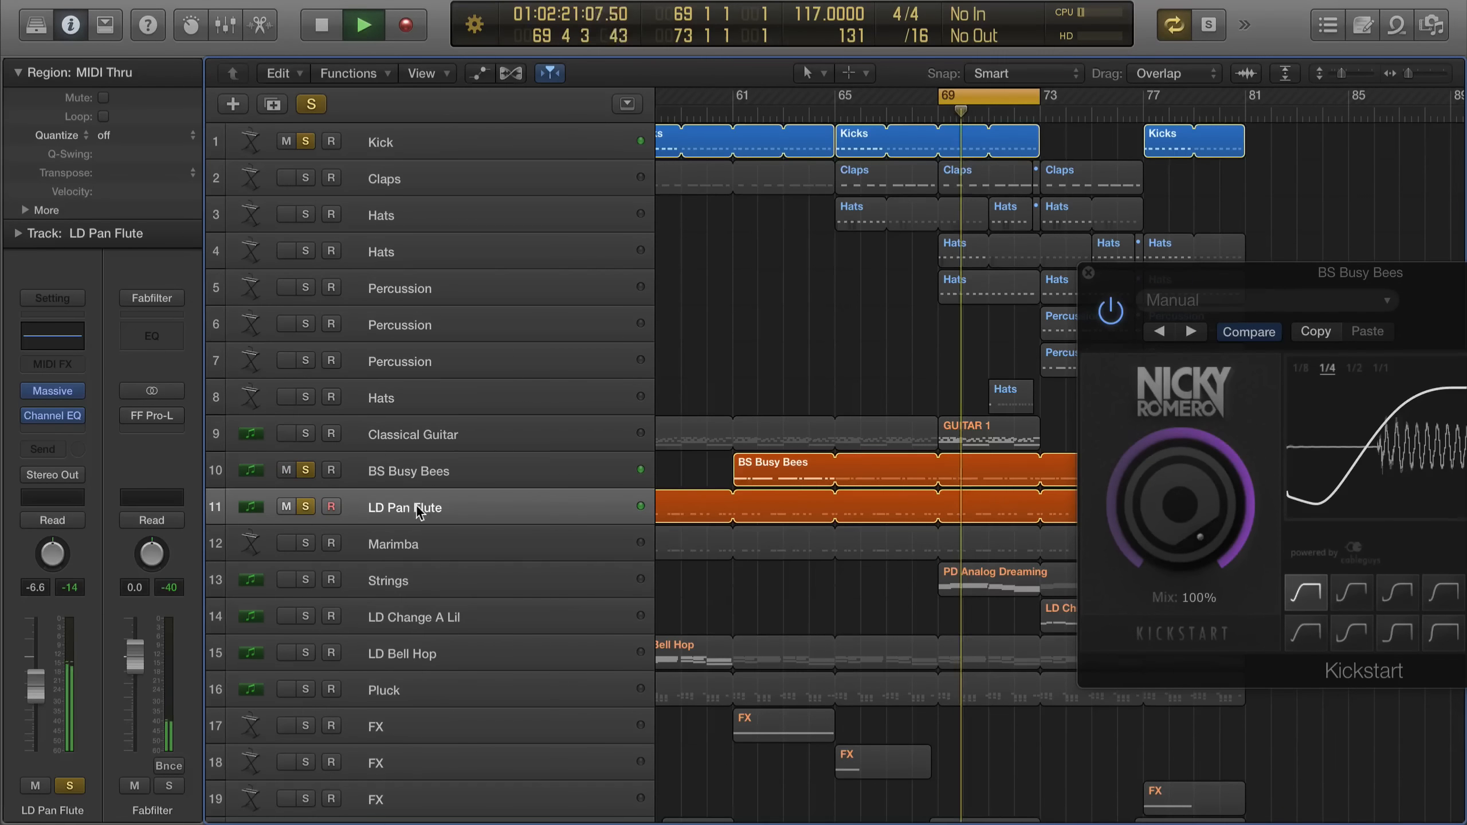
left_click(53, 429)
mouse_move(115, 674)
mouse_move(214, 803)
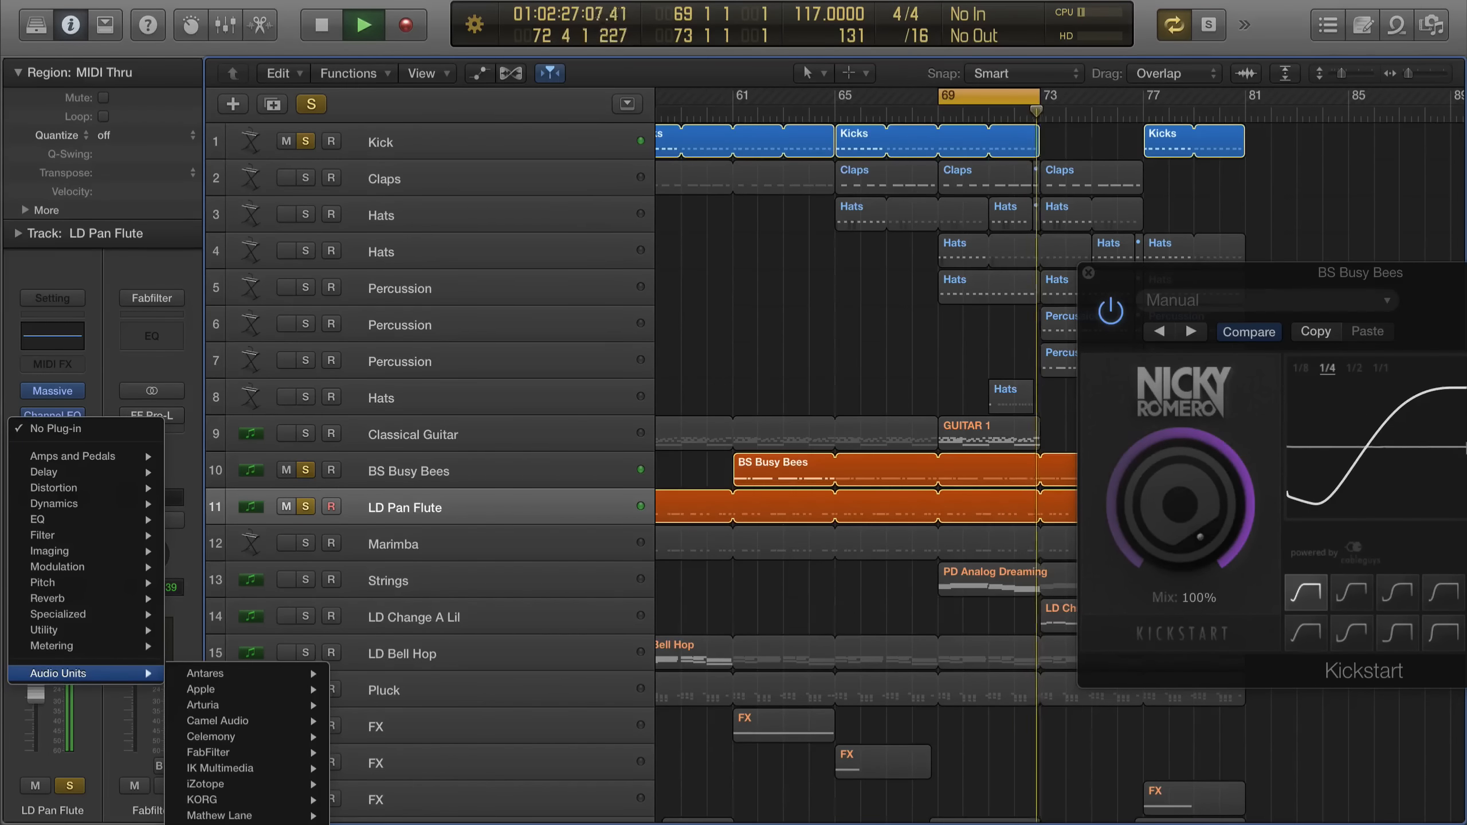
left_click(451, 824)
left_click_drag(221, 0, 958, 354)
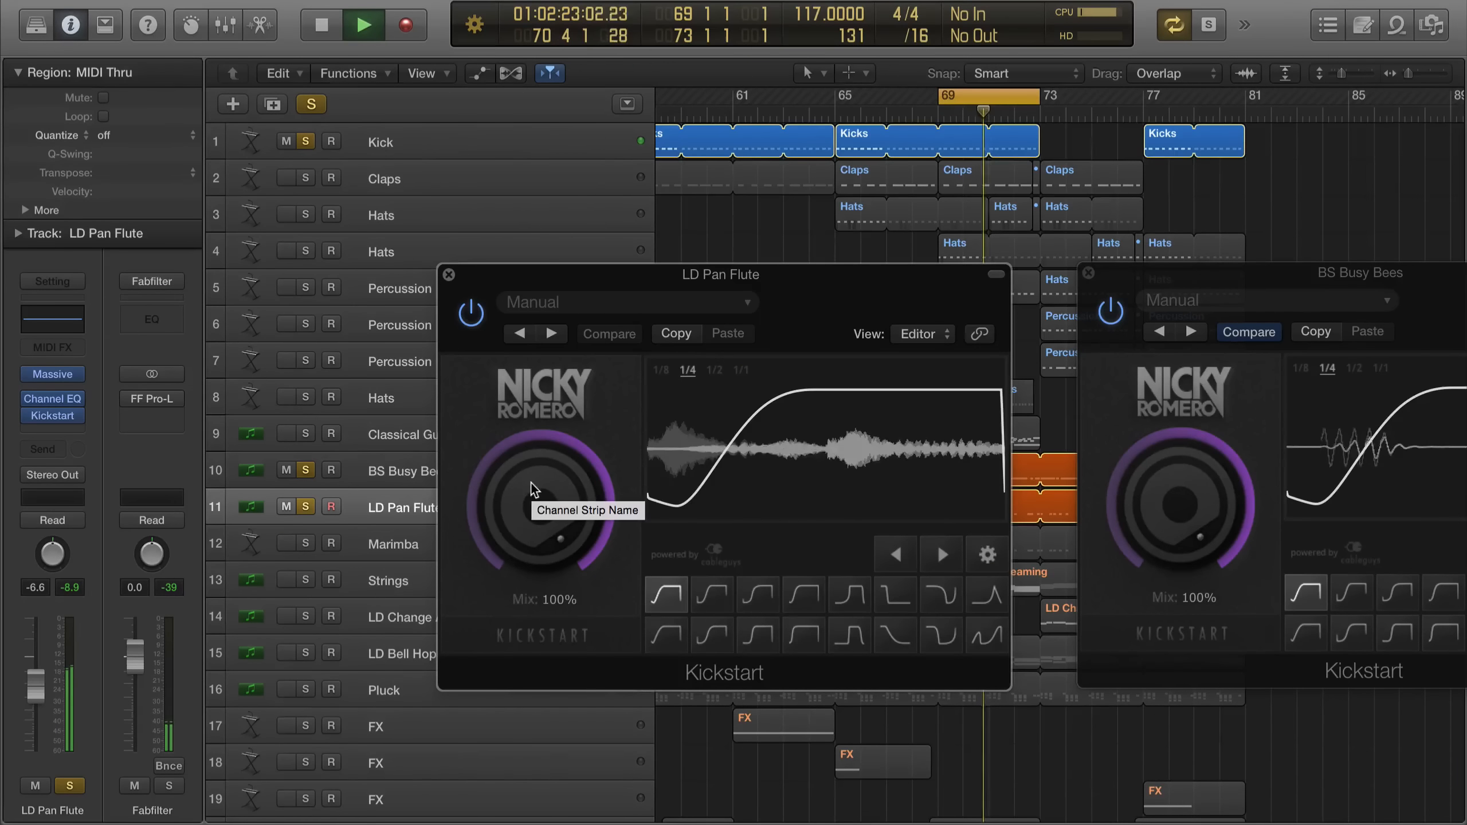
Set the LD Pan Flute's Kickstart mix to 48% while auditioning it
key("space")
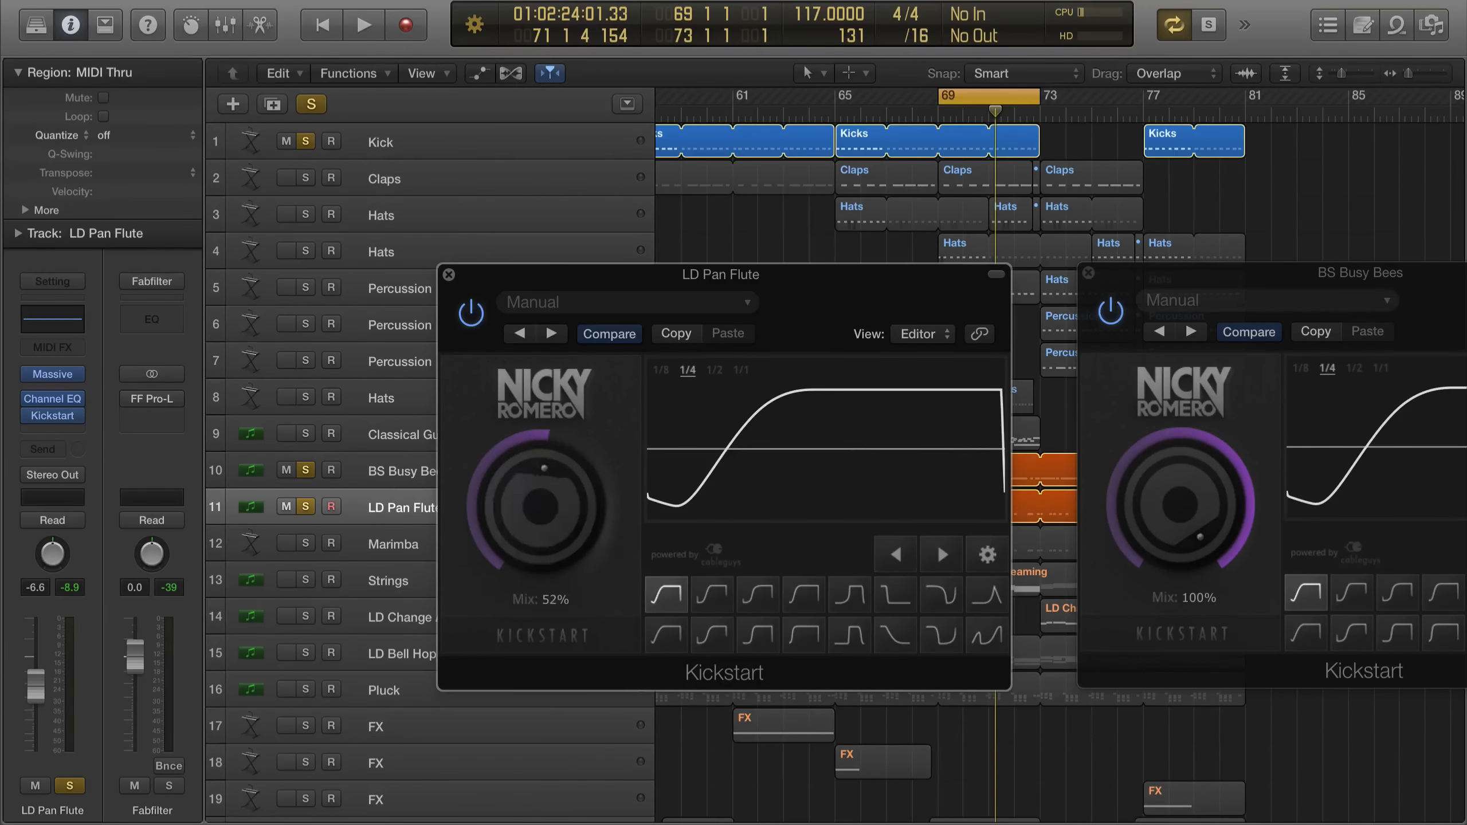
key("space")
left_click_drag(561, 478, 559, 473)
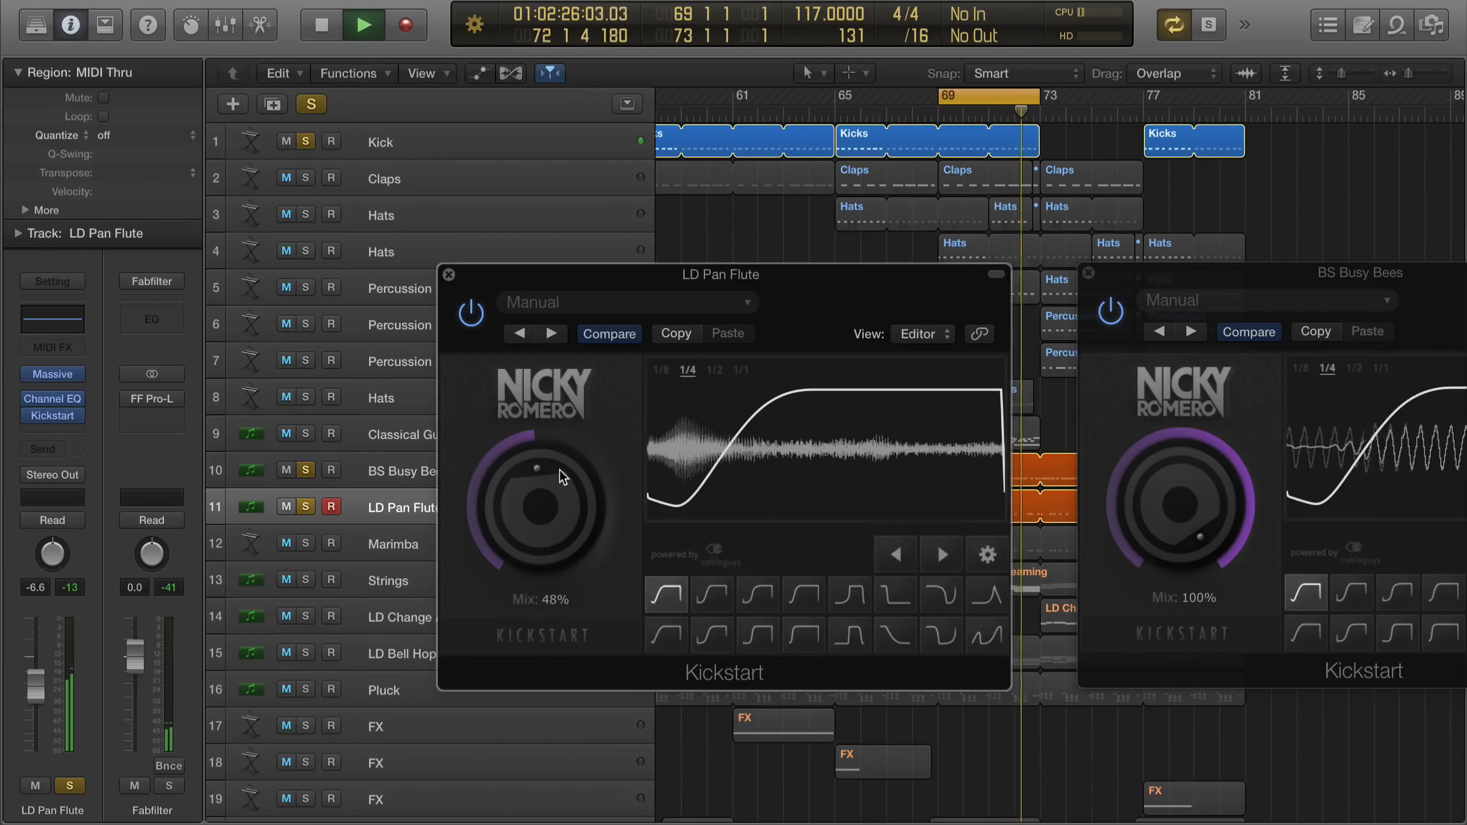
key("space")
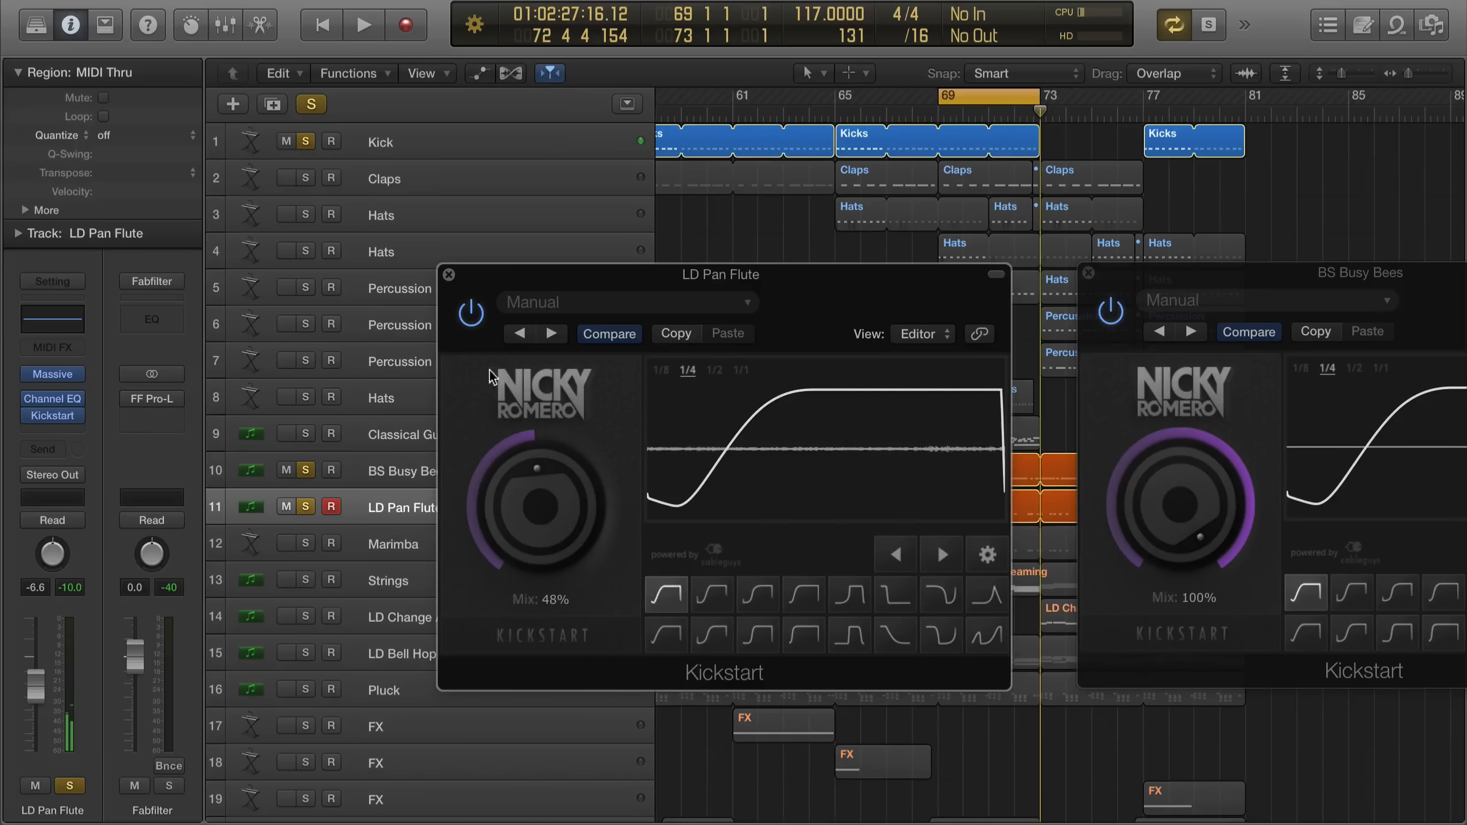
Bypass Kickstart on LD Pan Flute, clear all solos and play the full mix
key("space")
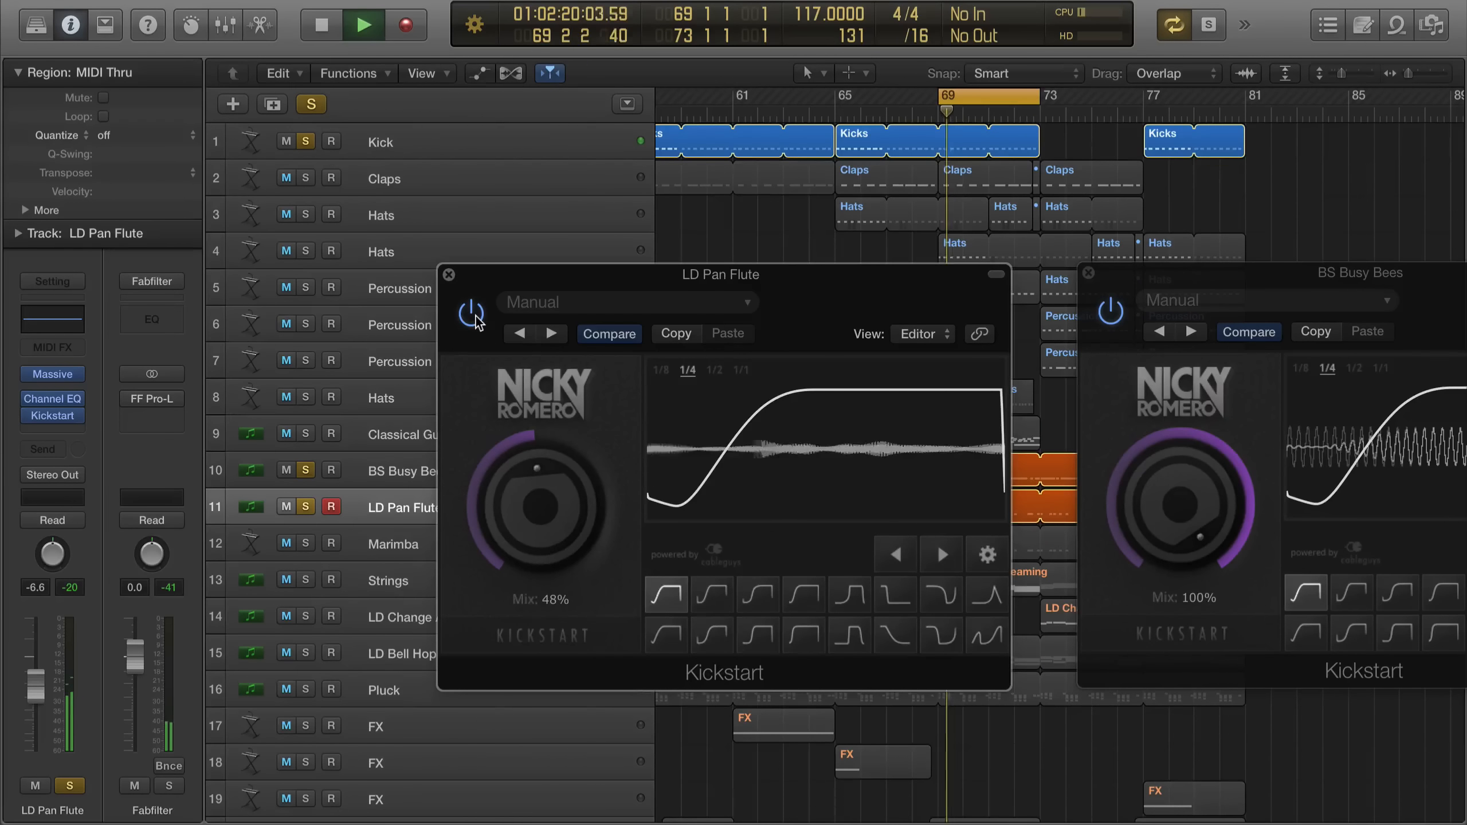
left_click(471, 315)
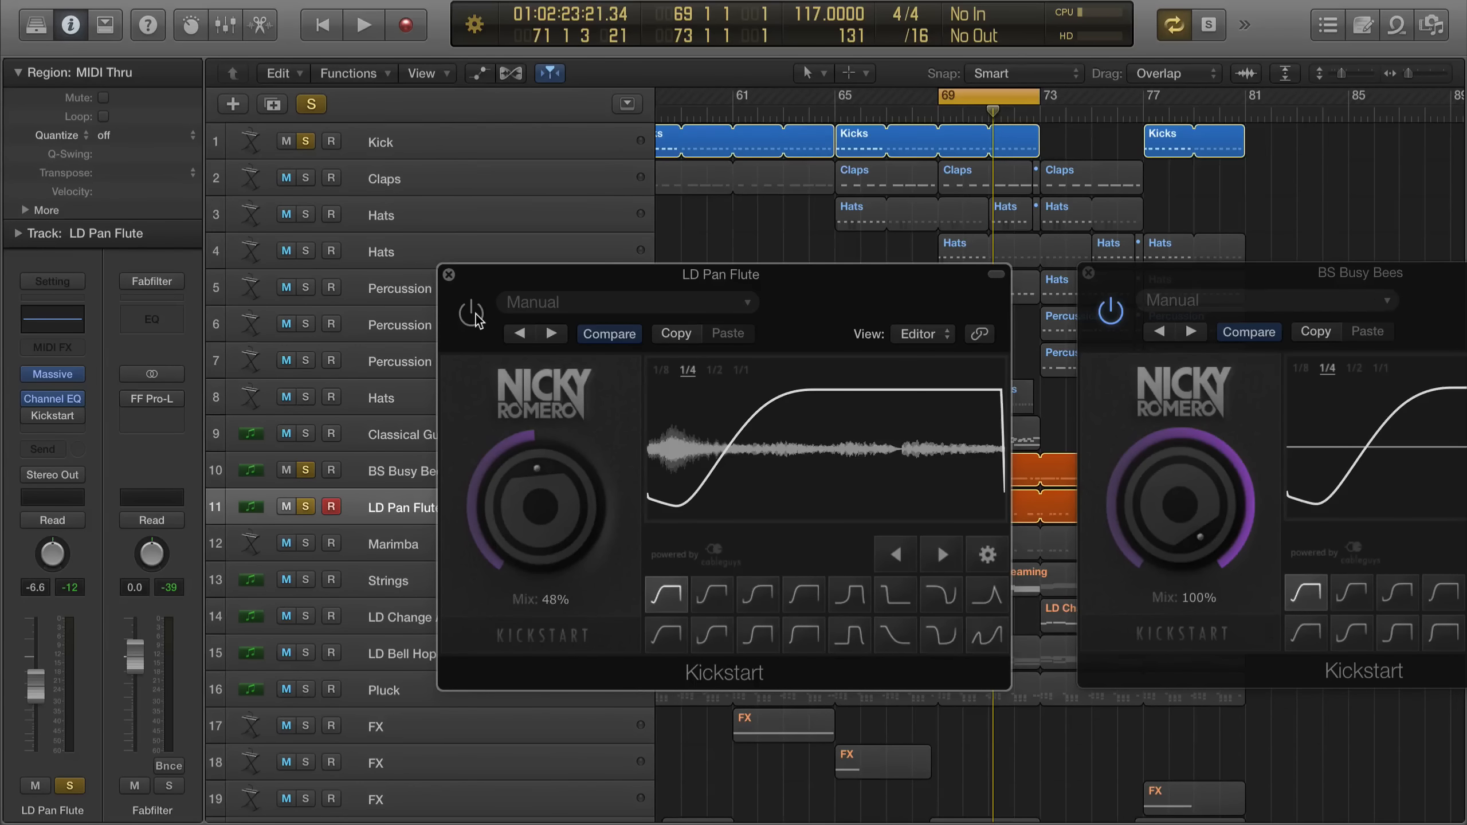
left_click(307, 471, "alt")
key("space")
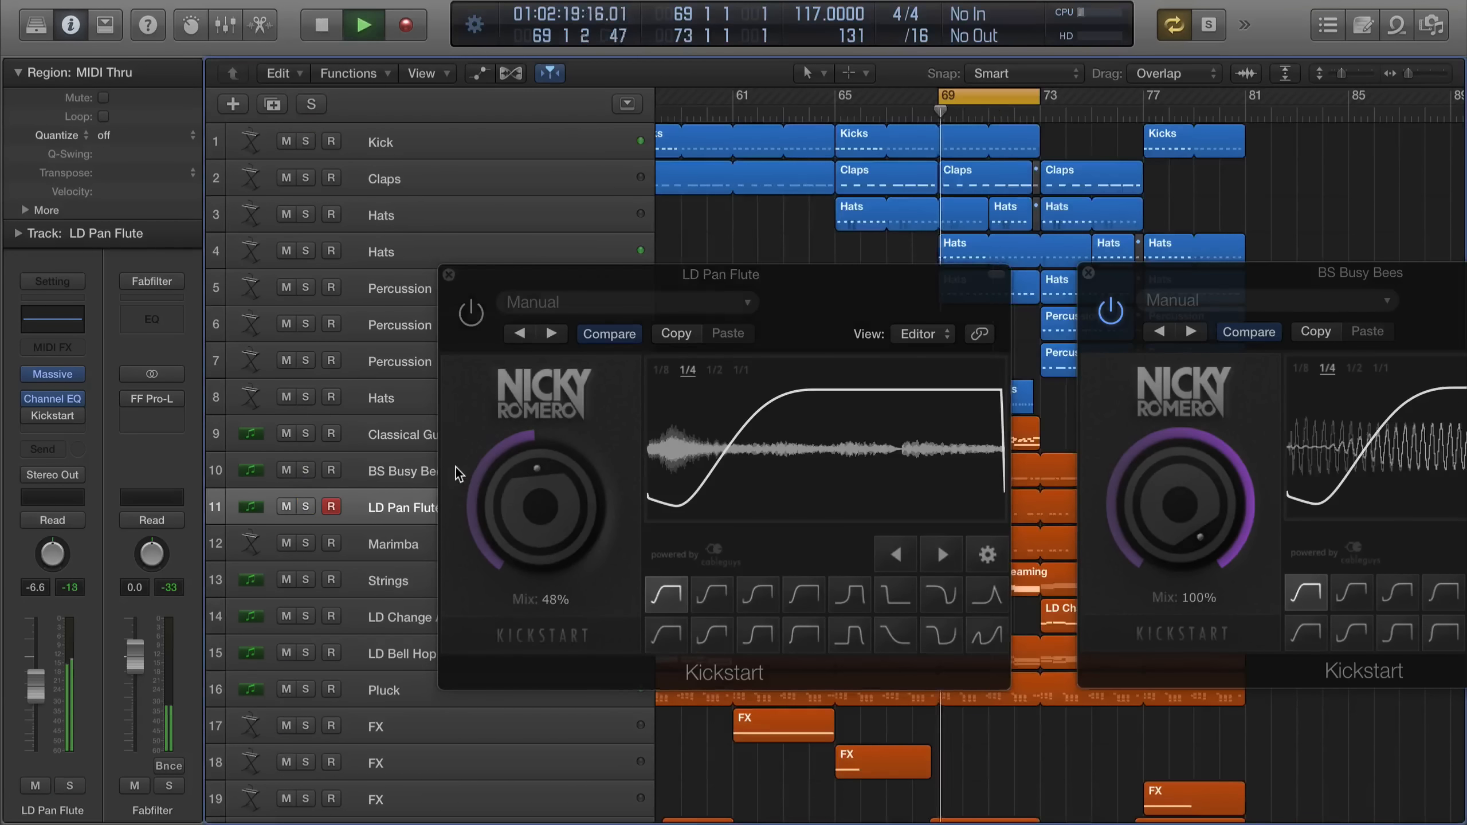
Toggle Kickstart on LD Pan Flute and BS Busy Bees to compare the full mix, leaving both enabled
left_click(471, 315)
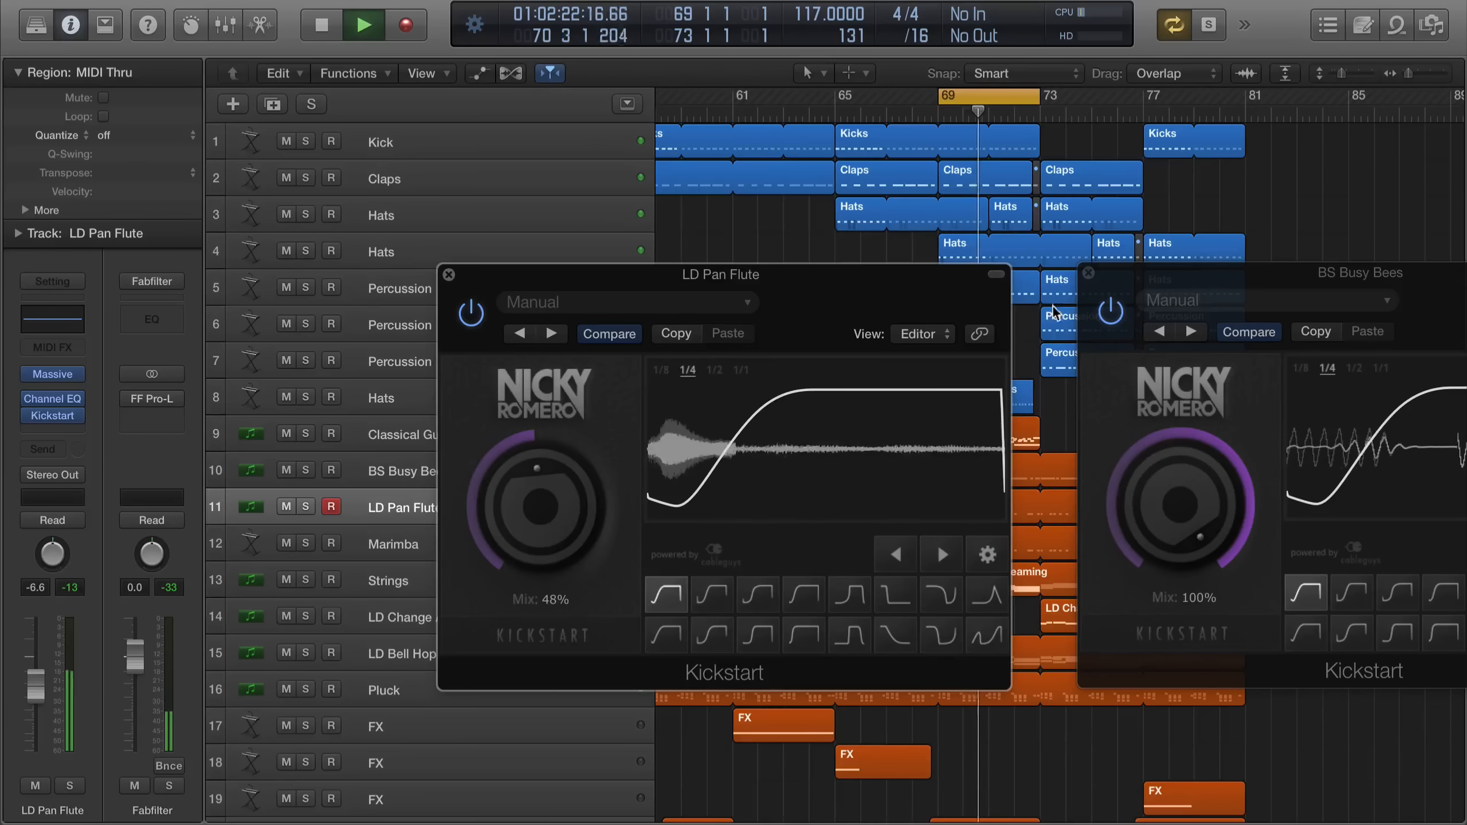
left_click(1111, 311)
left_click(471, 315)
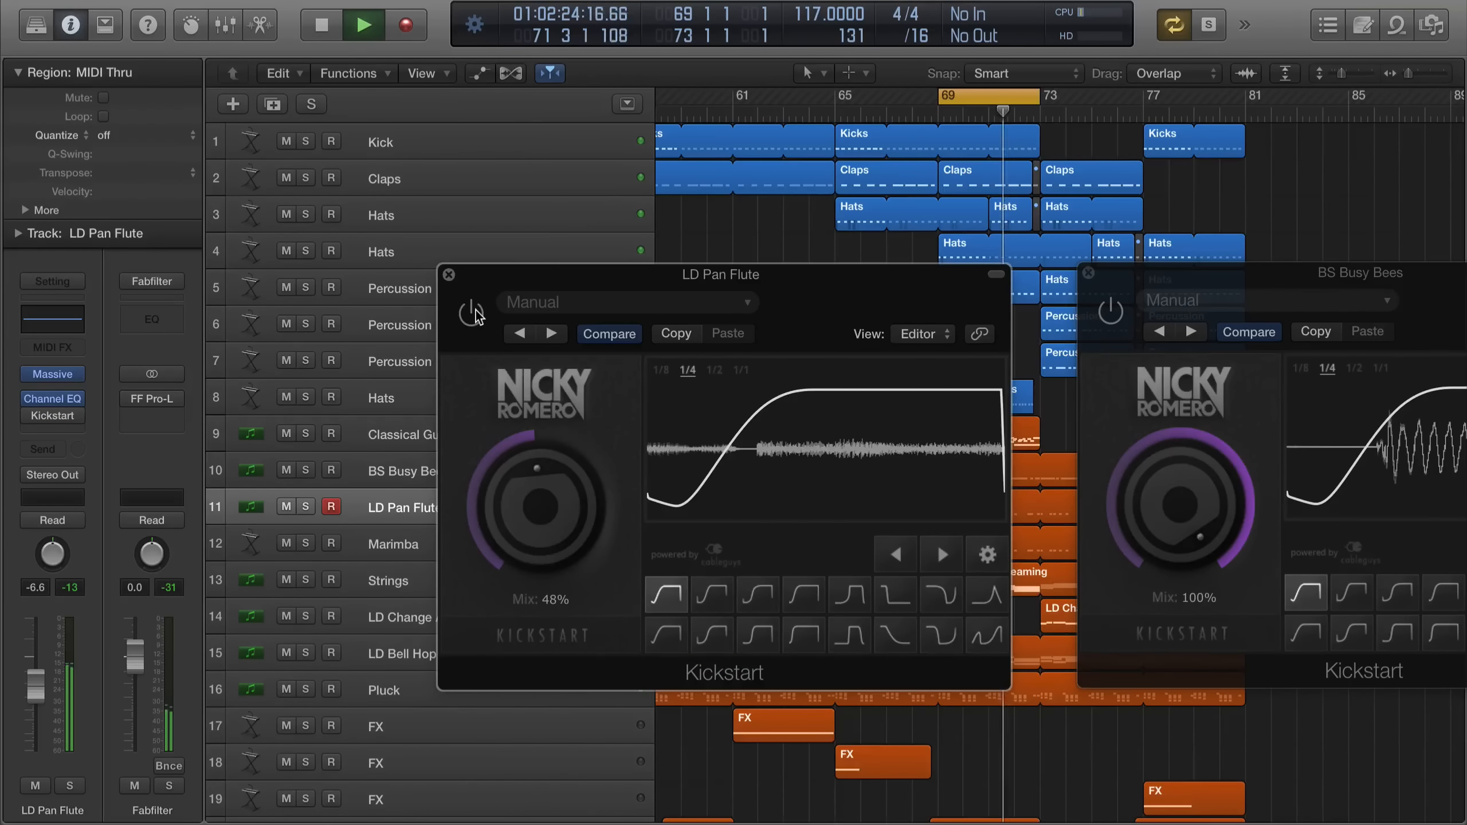
left_click(477, 315)
left_click(1114, 314)
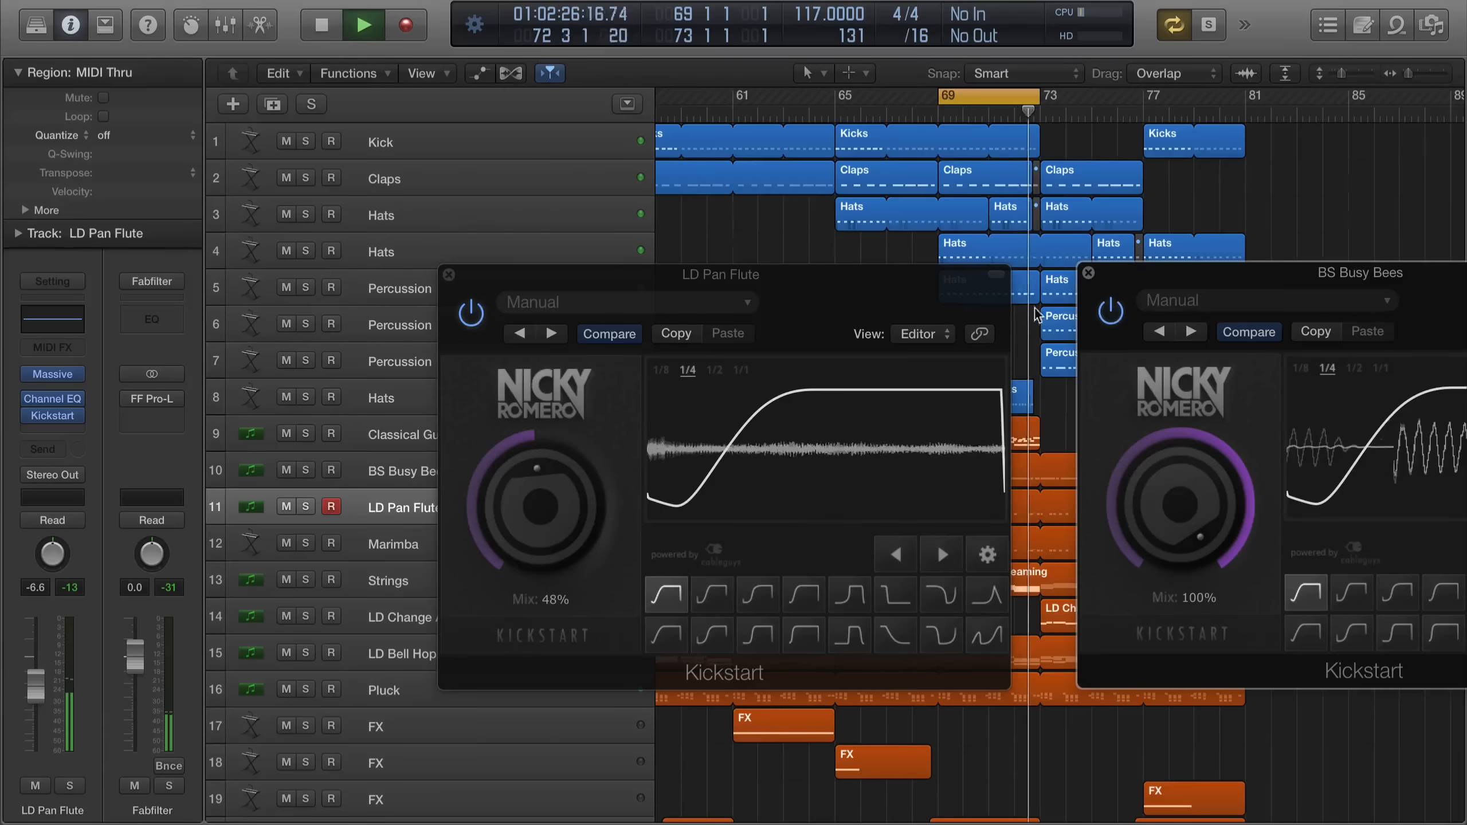
key("space")
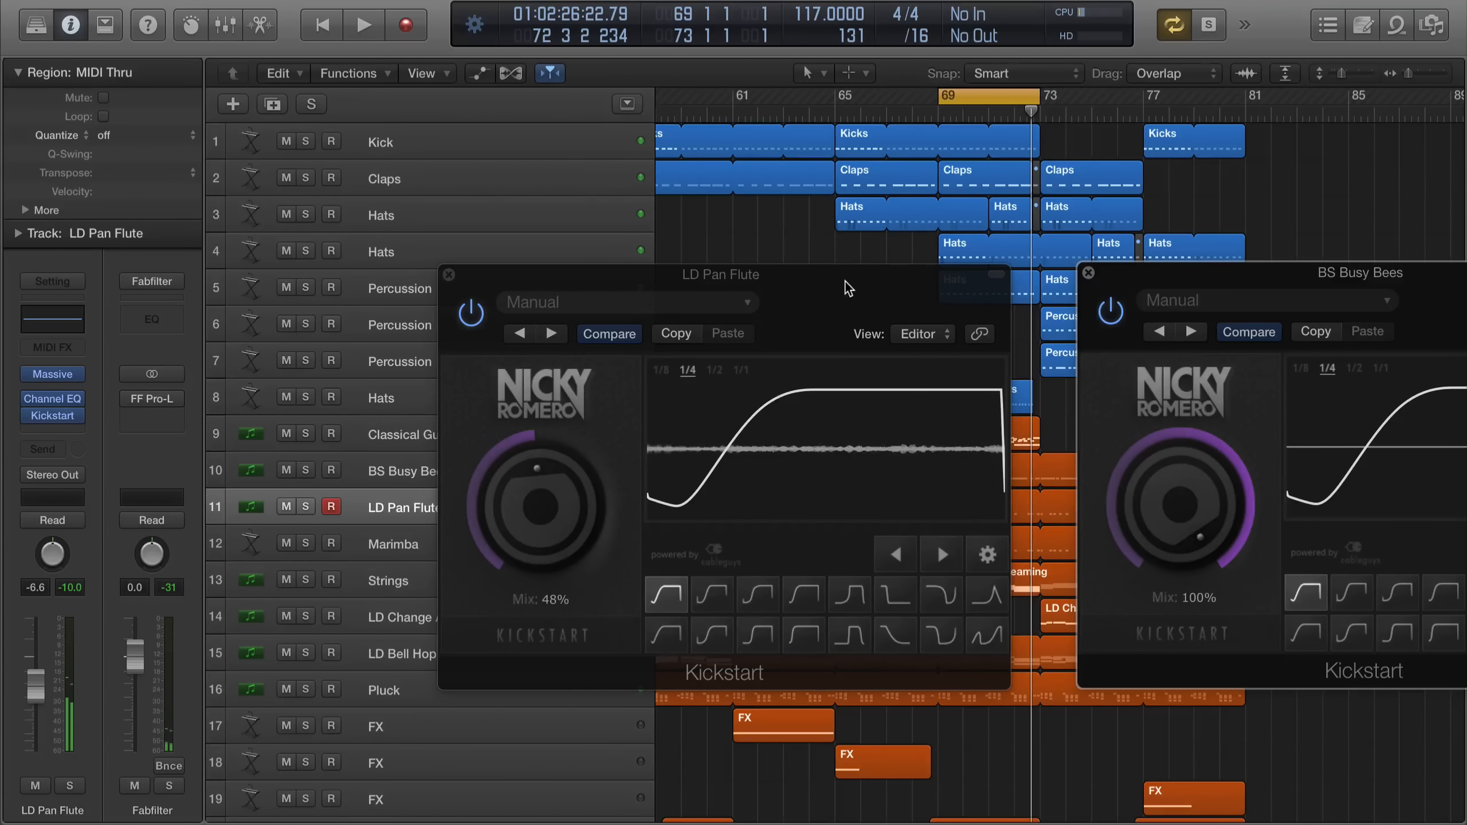
Close the BS Busy Bees Kickstart window and move the LD Pan Flute one aside to uncover the track list
left_click_drag(1107, 282, 879, 348)
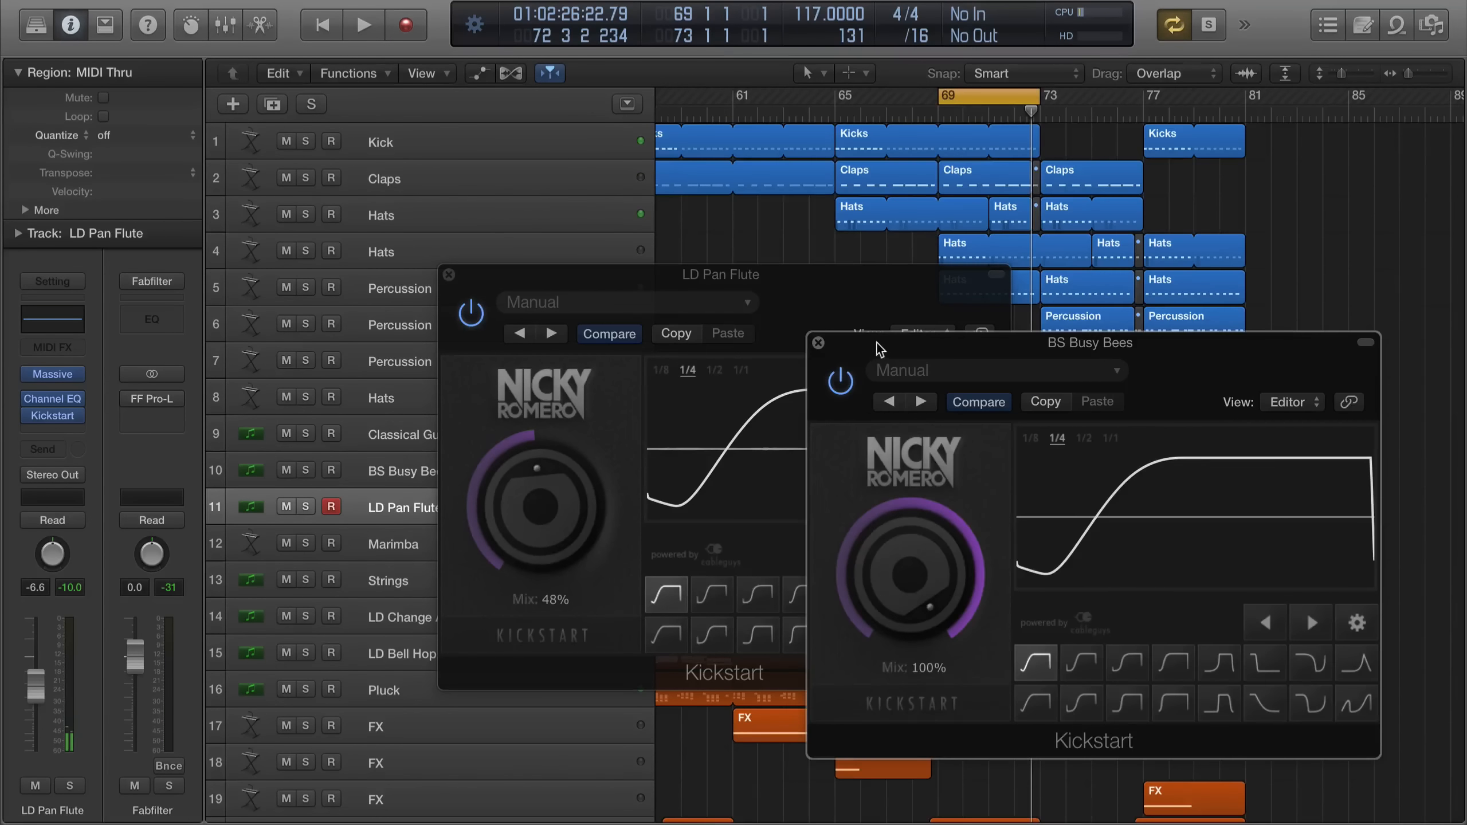
left_click(819, 345)
left_click_drag(759, 283, 1101, 340)
left_click_drag(923, 347, 1093, 359)
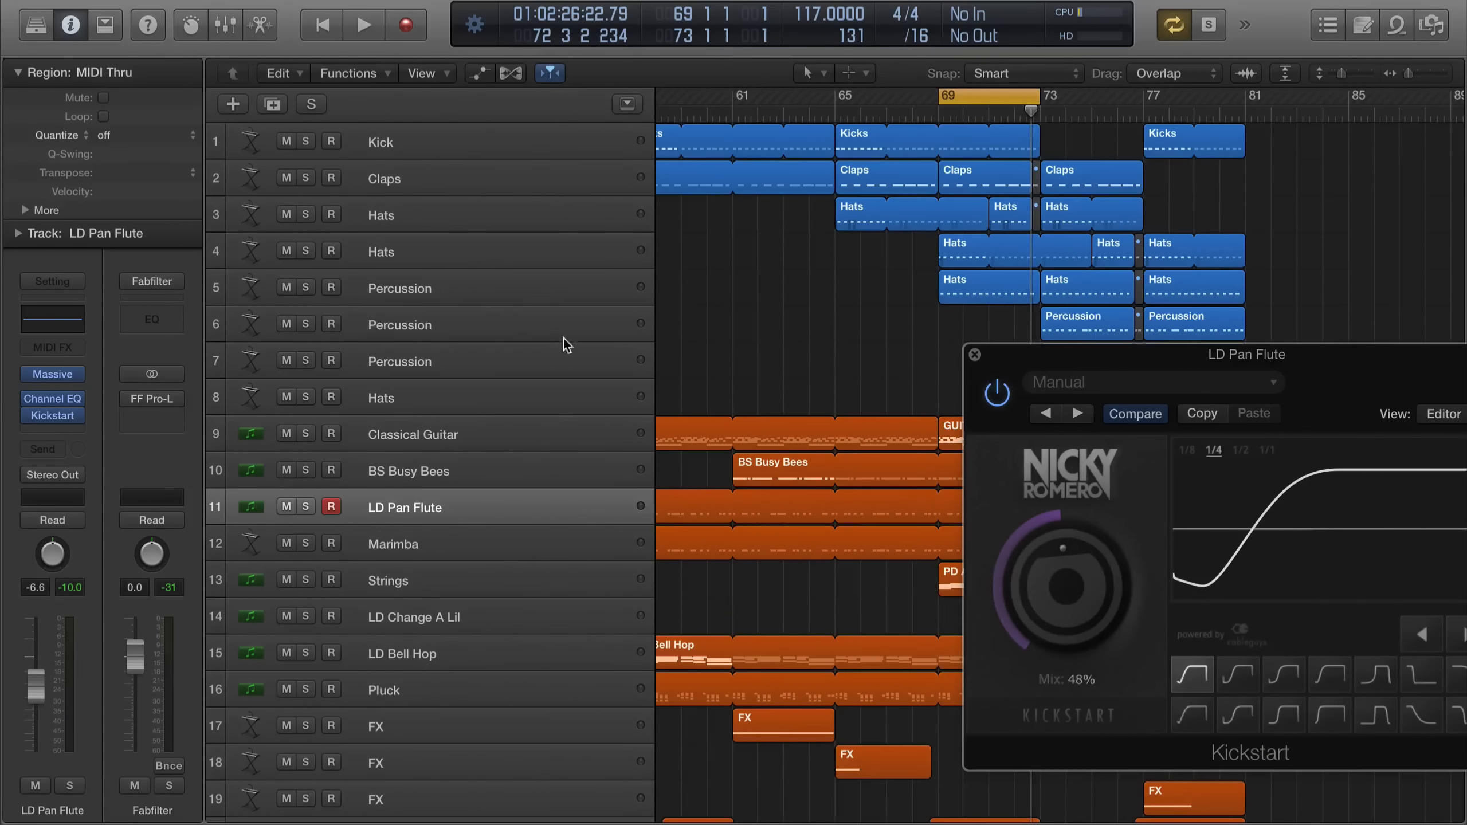
Start playback and solo the Kick, LD Pan Flute and Classical Guitar tracks
key("space")
left_click(305, 141)
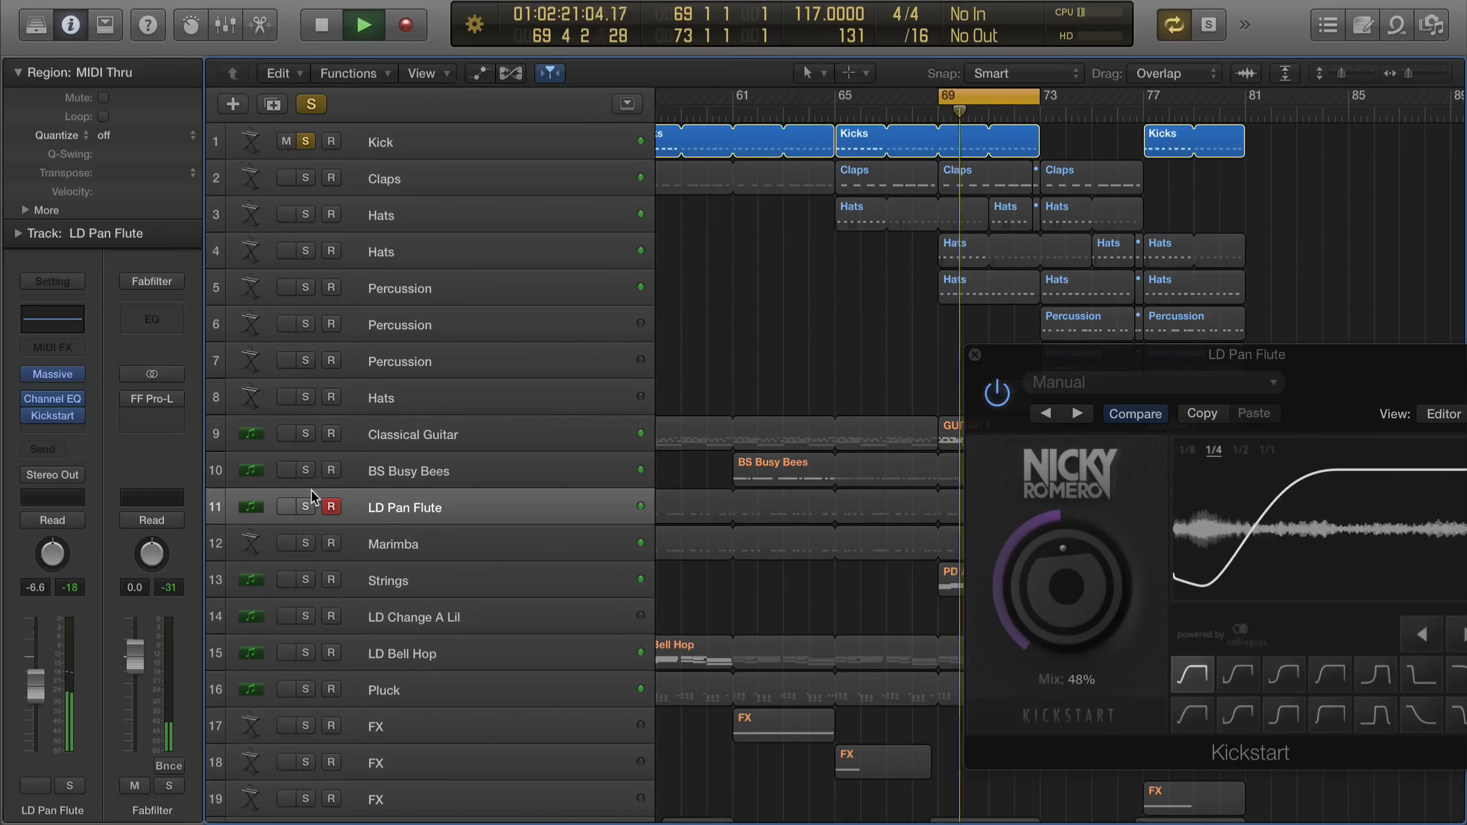
left_click(302, 504)
left_click(305, 434)
Insert Kickstart after CLA Guitar on the Classical Guitar track and bring its plug-in window fully into view
left_click(431, 428)
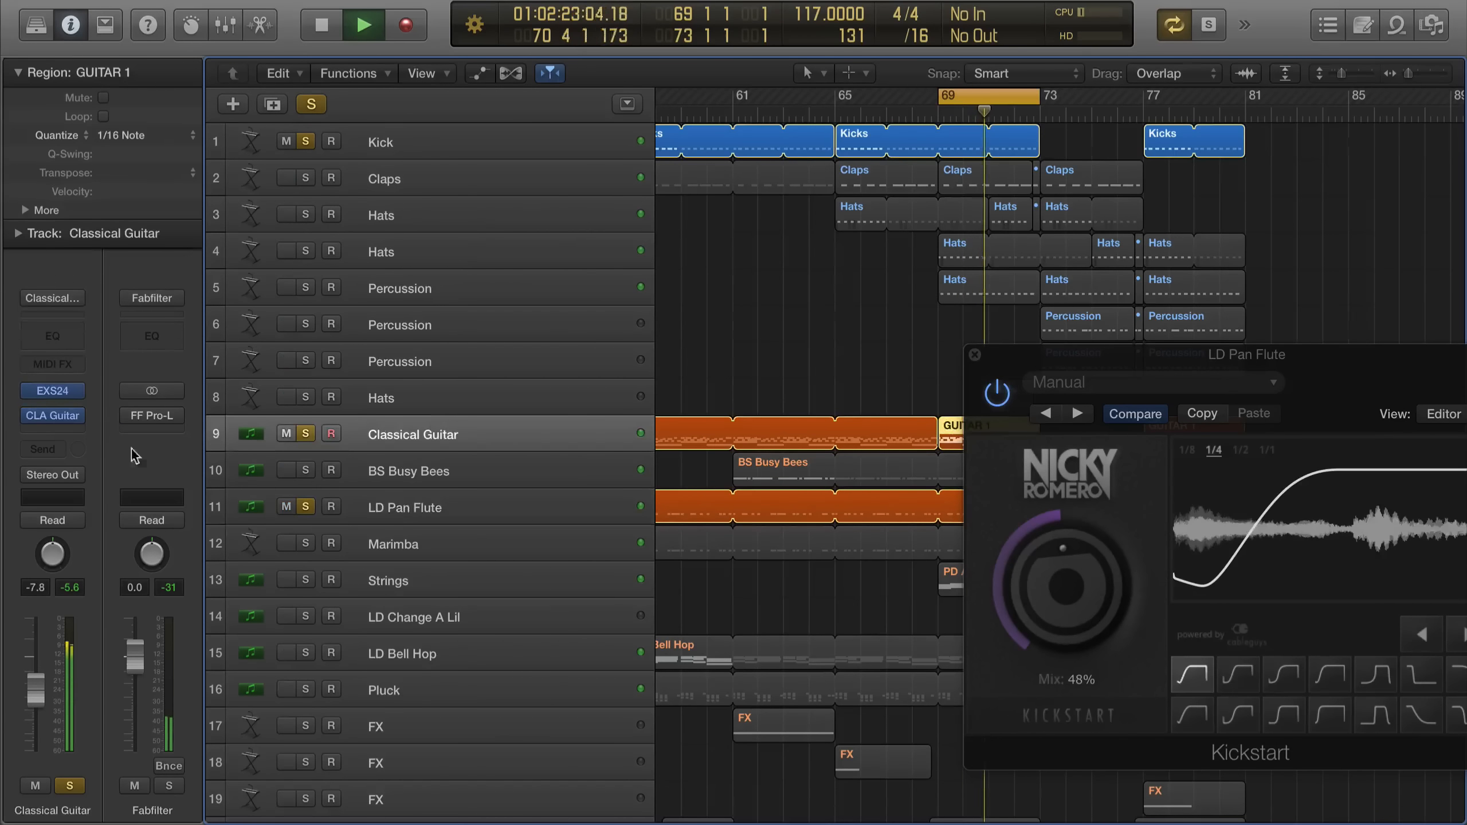
left_click(64, 429)
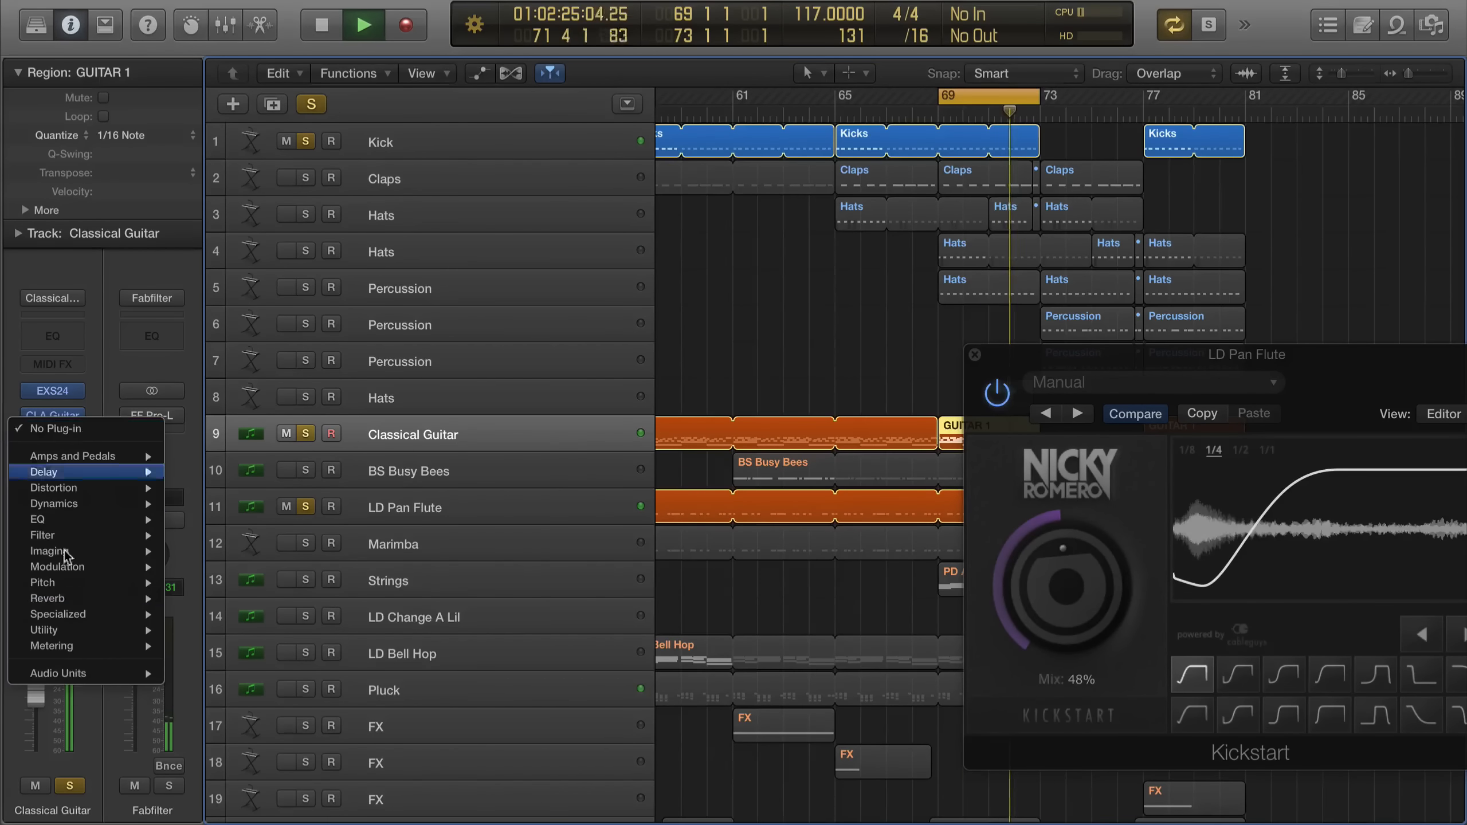
mouse_move(86, 674)
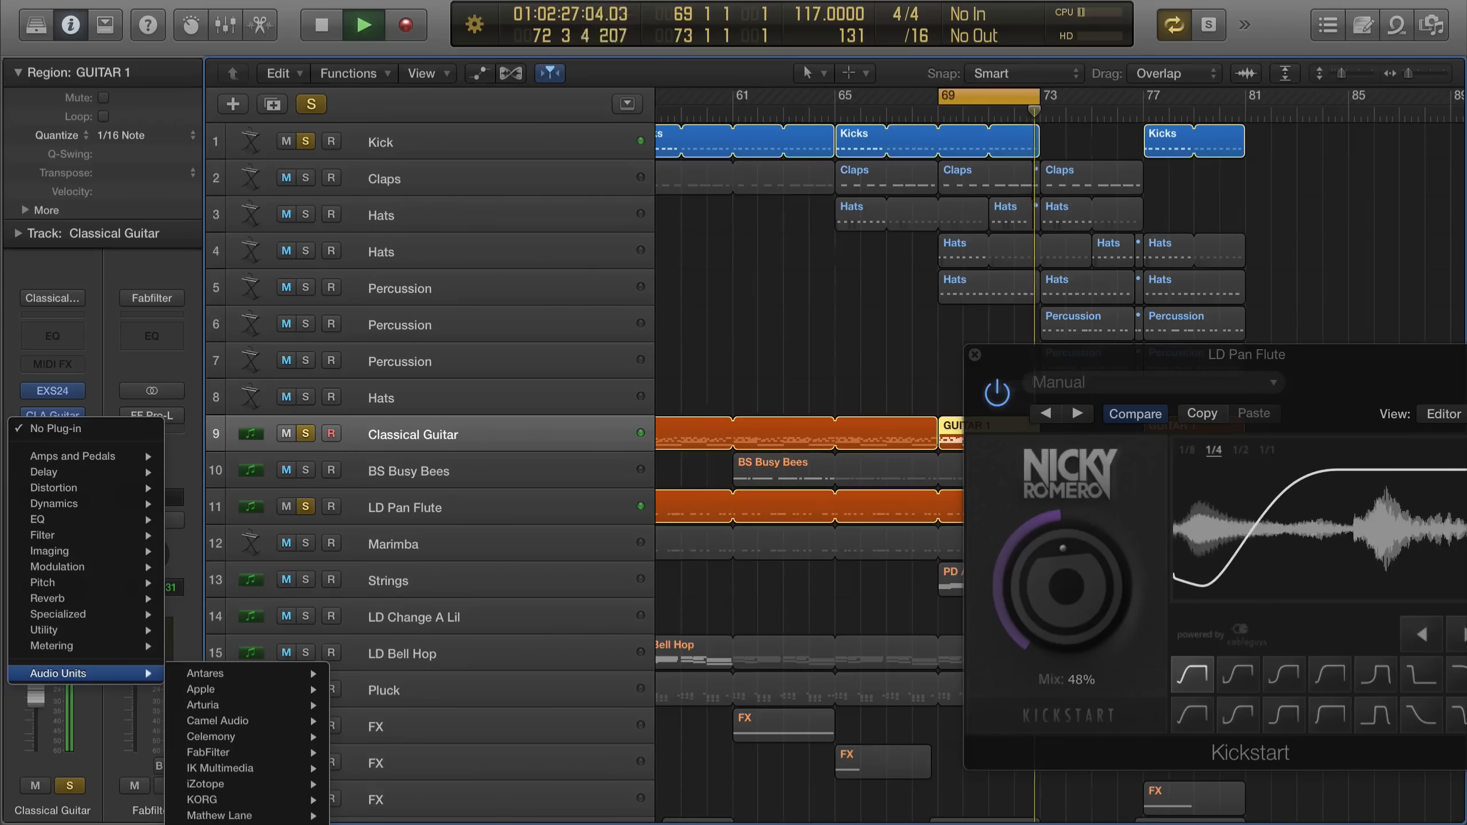
left_click(444, 824)
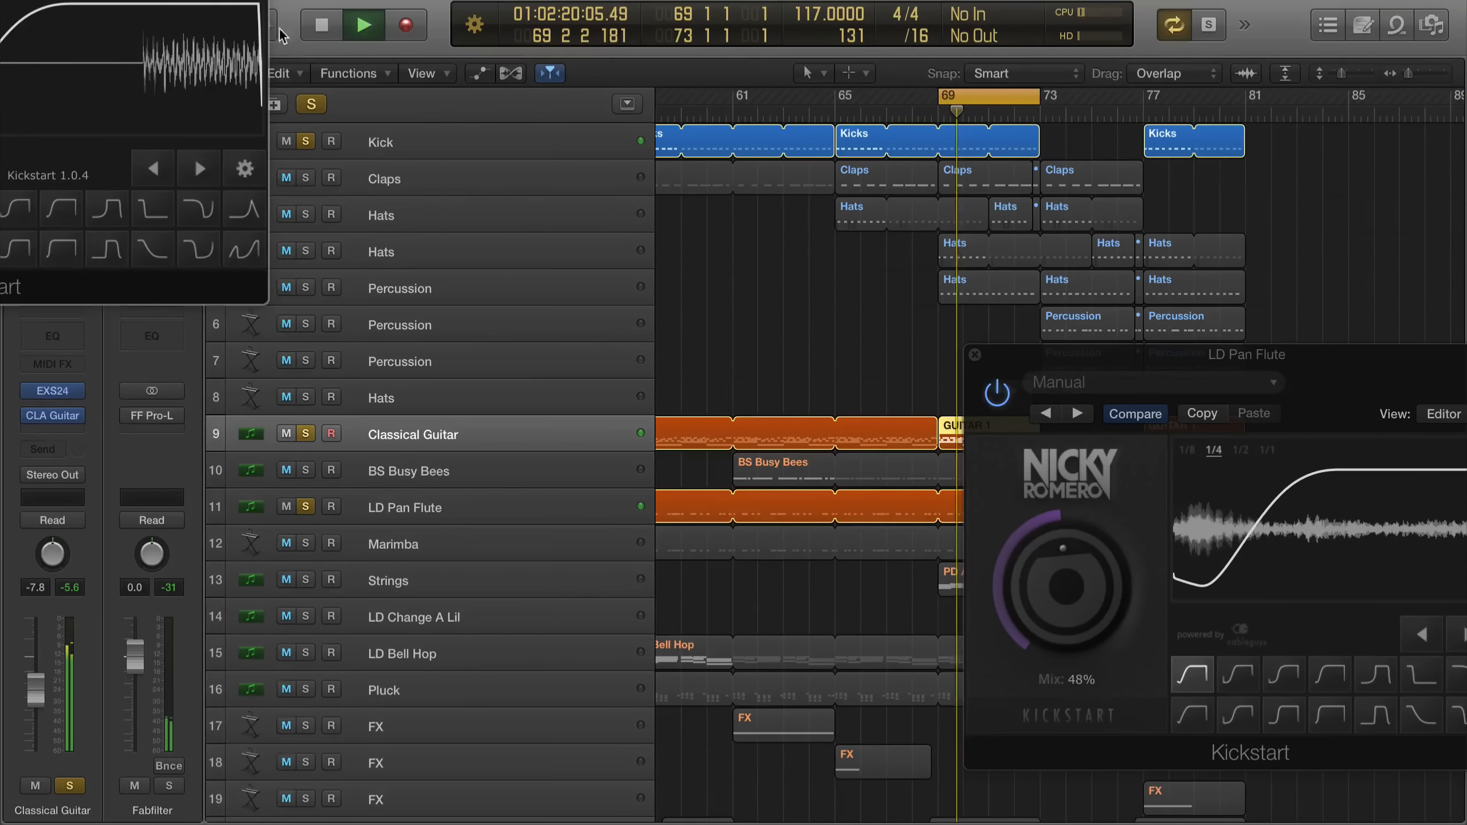
left_click_drag(101, 0, 713, 253)
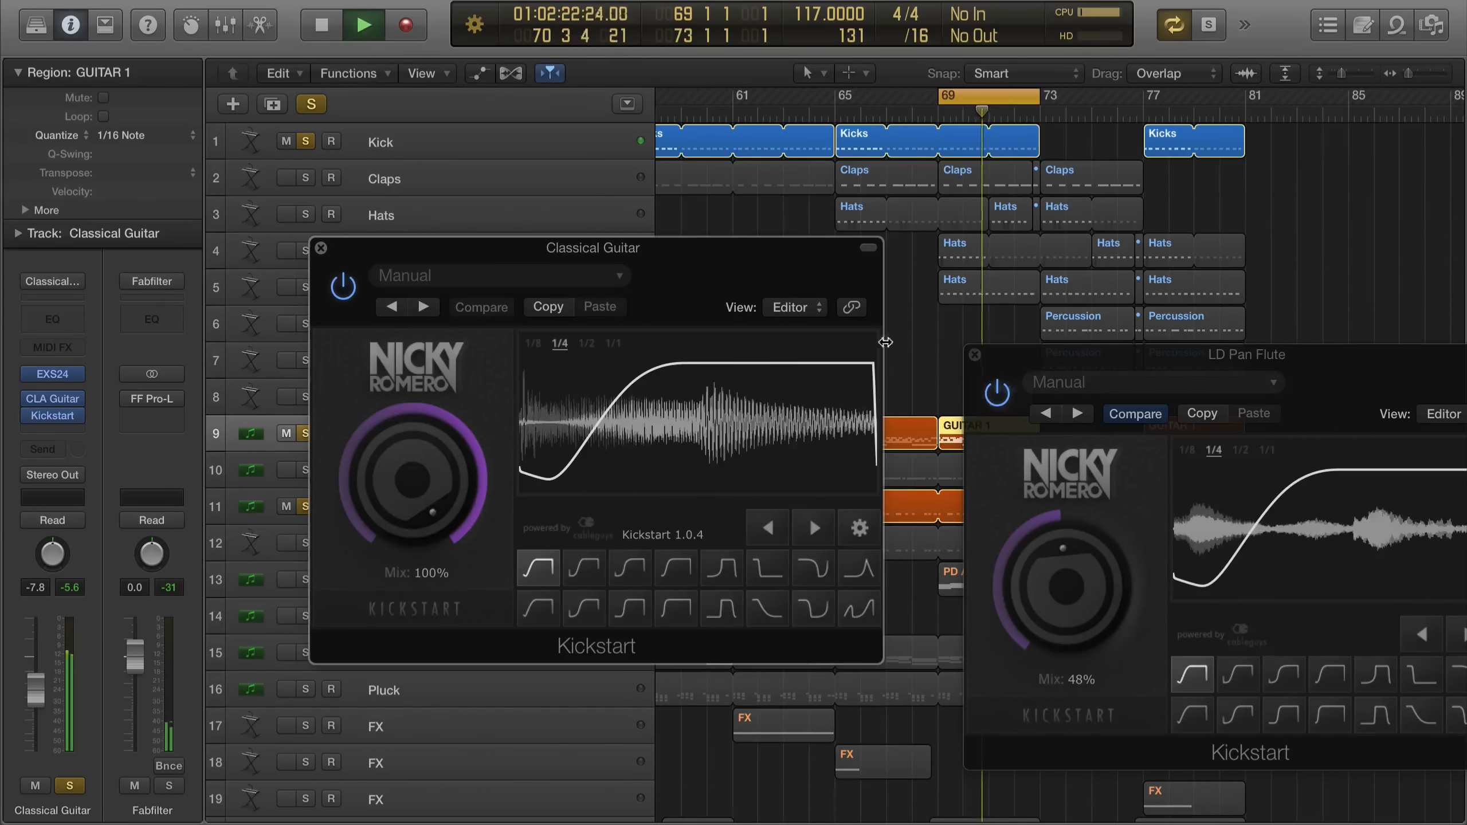
Set the Classical Guitar Kickstart mix to 50%, stop playback and close the LD Pan Flute Kickstart window
left_click_drag(416, 486, 416, 516)
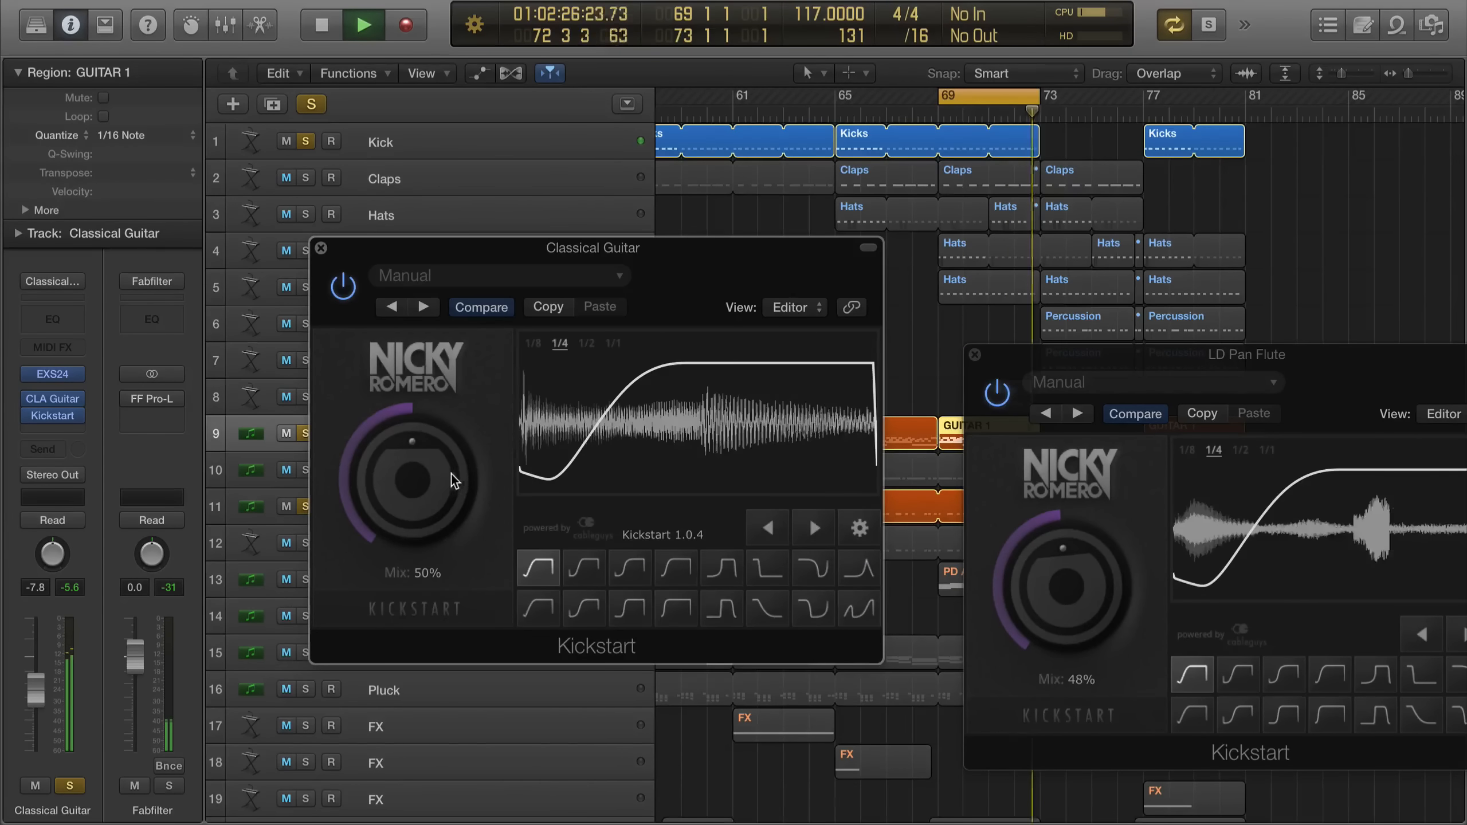
key("space")
left_click_drag(421, 447, 422, 447)
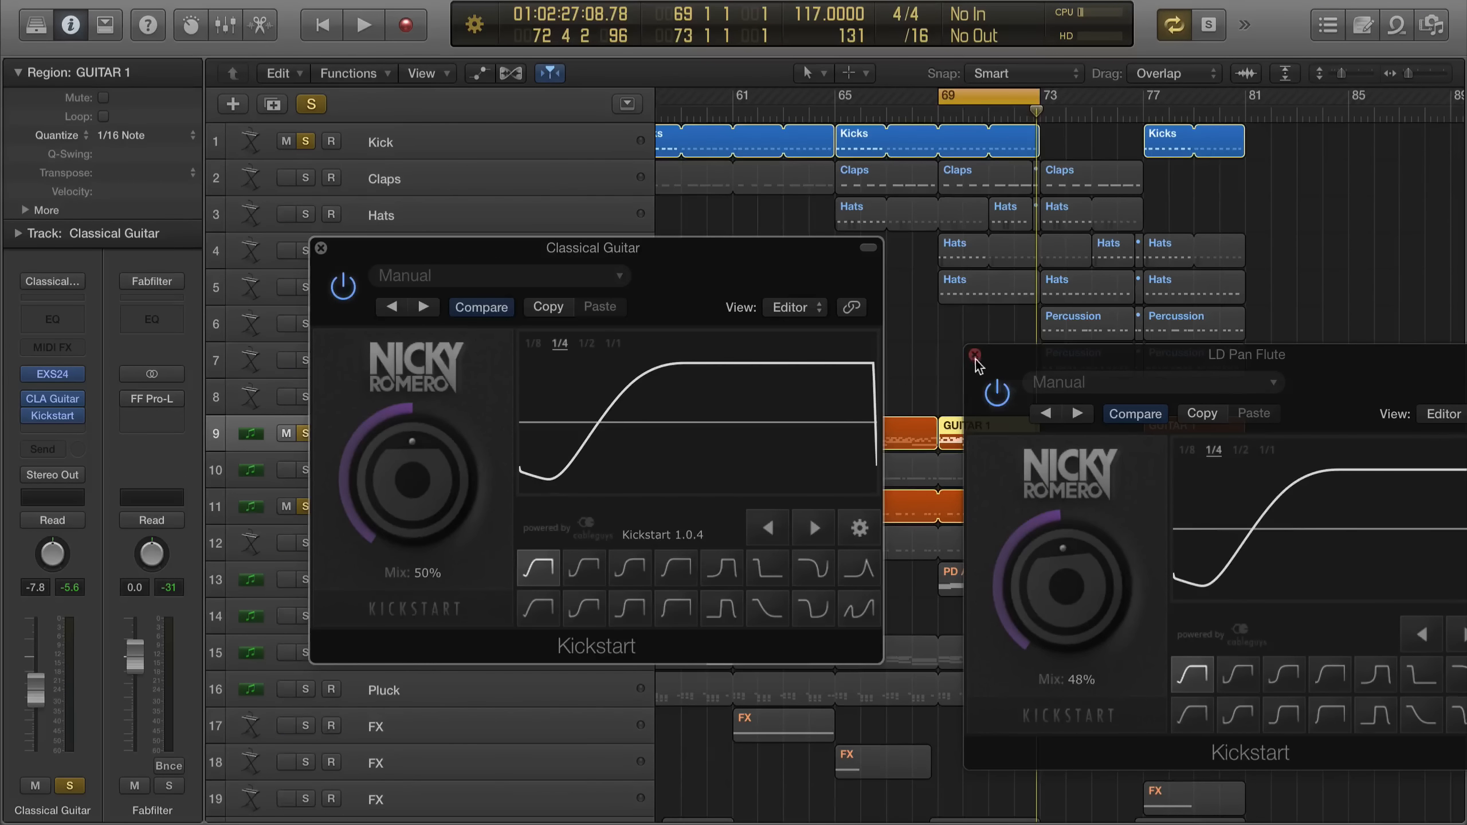
left_click_drag(975, 359, 920, 371)
left_click(919, 370)
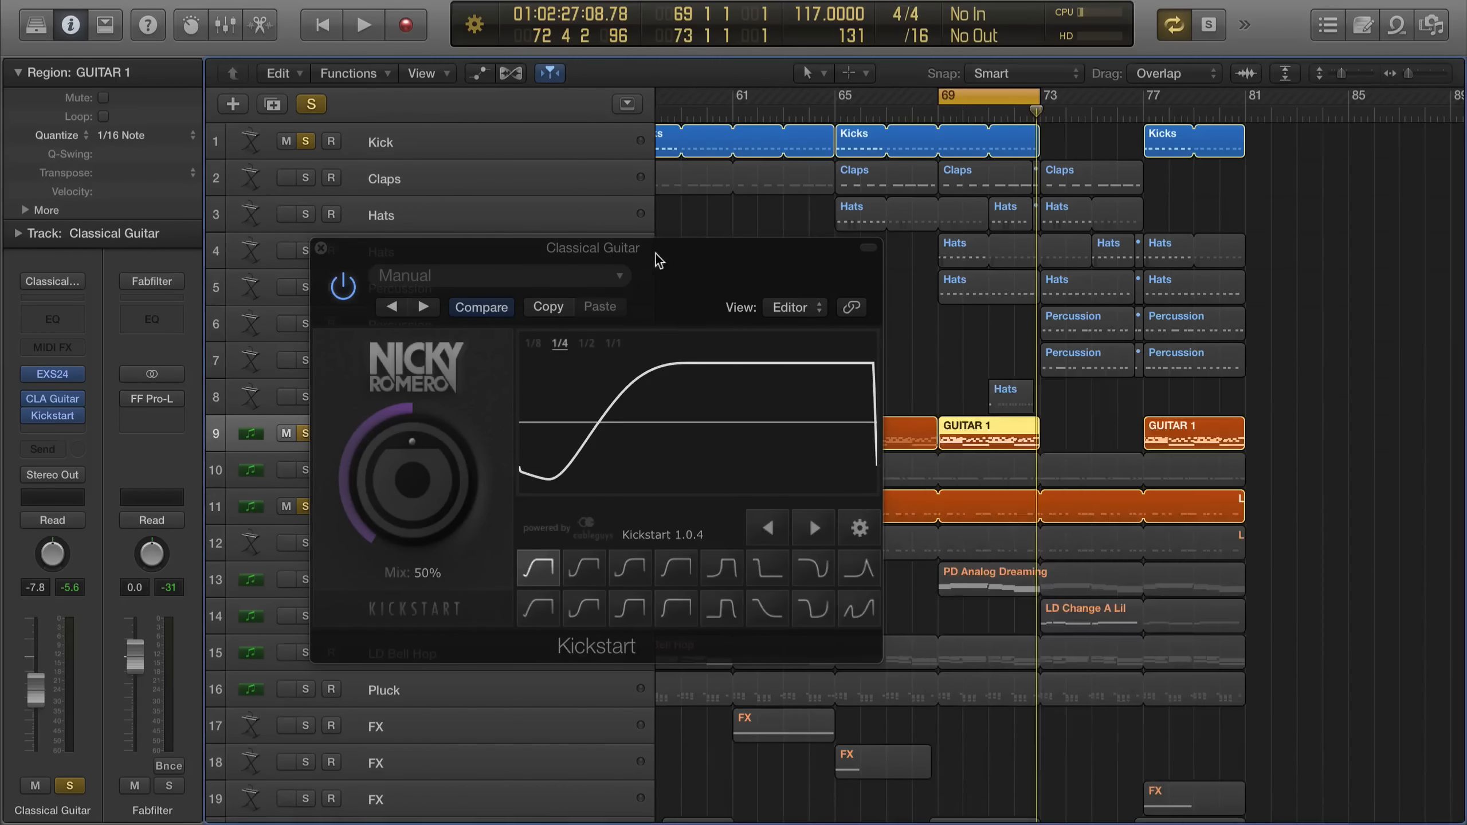
Move the Kickstart window aside, unsolo LD Pan Flute and play the kick with the guitar
left_click_drag(331, 467, 472, 469)
left_click(314, 508)
key("space")
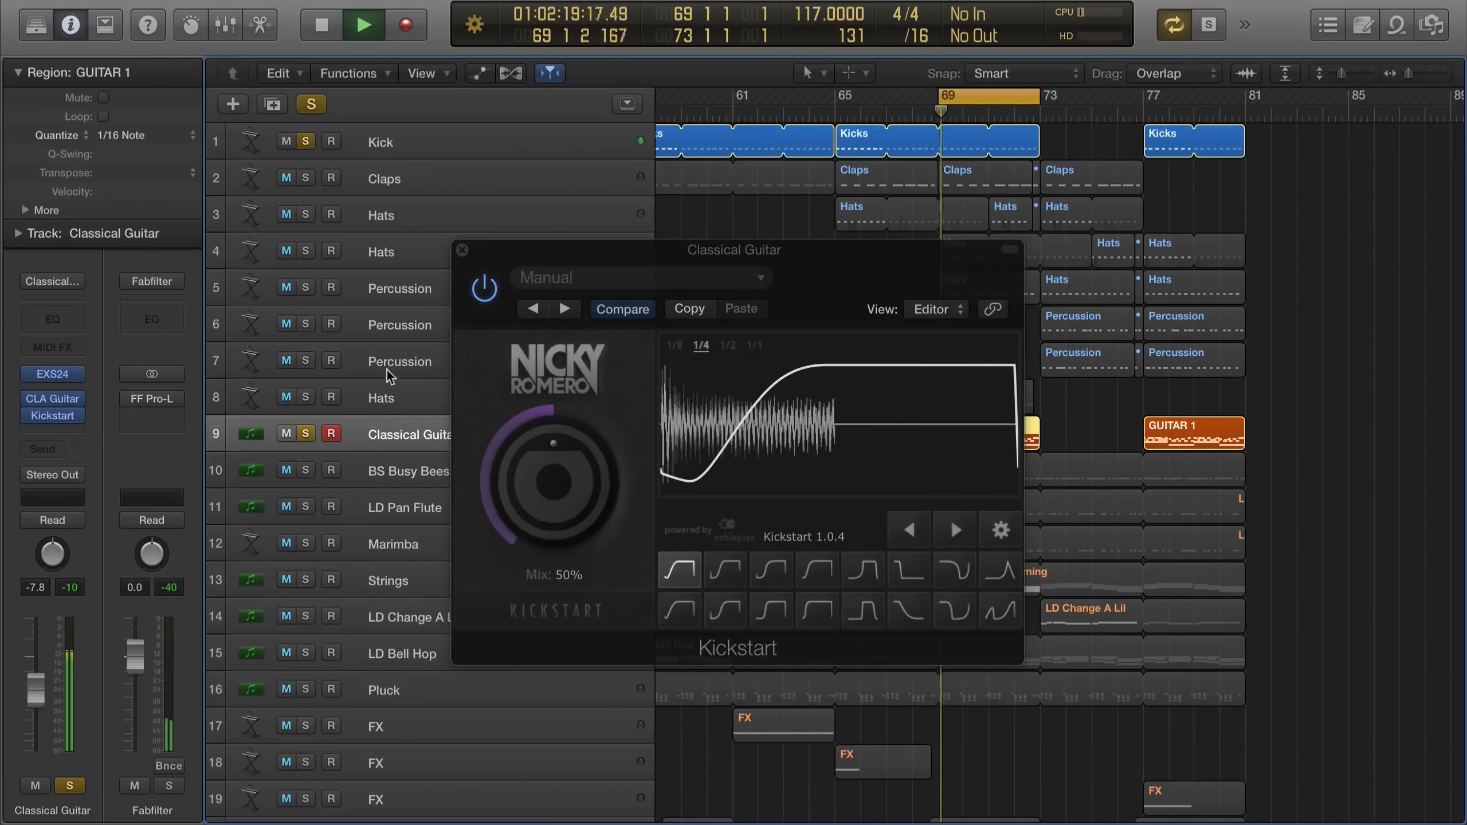
Toggle Kickstart on Classical Guitar during playback to compare the sound, leaving it enabled
left_click(485, 287)
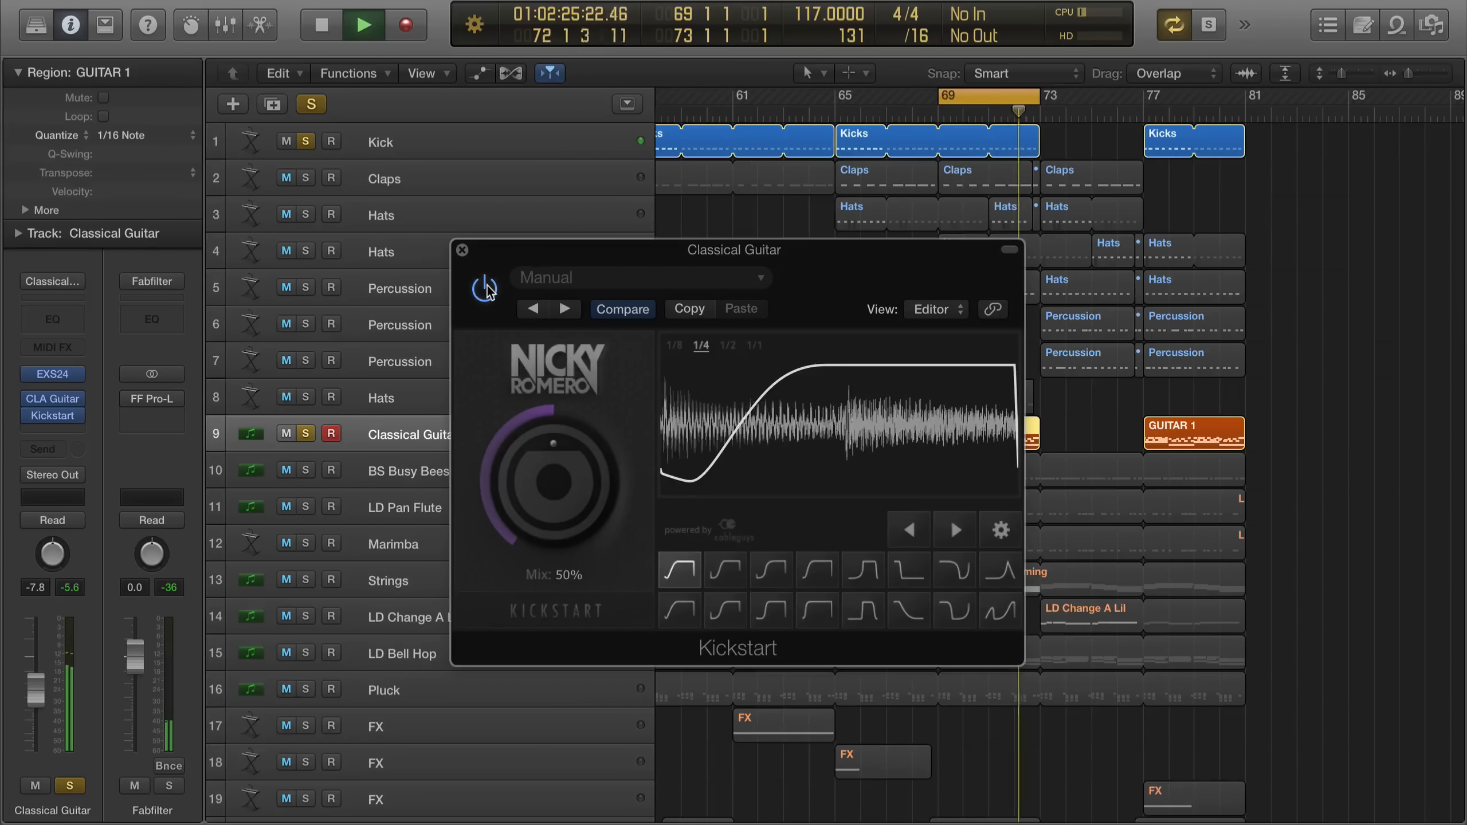
left_click(485, 287)
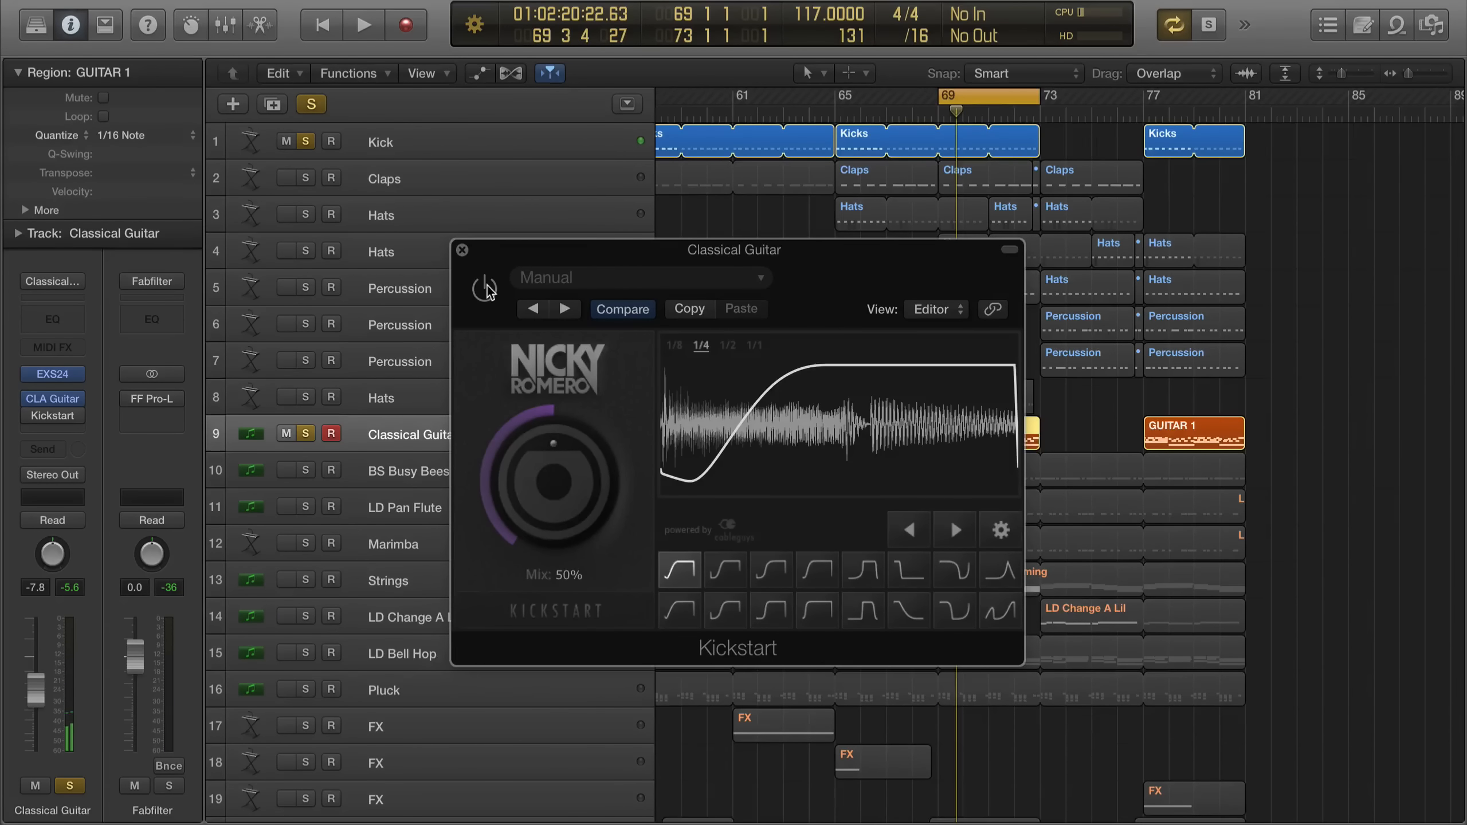
key("space")
left_click(484, 287)
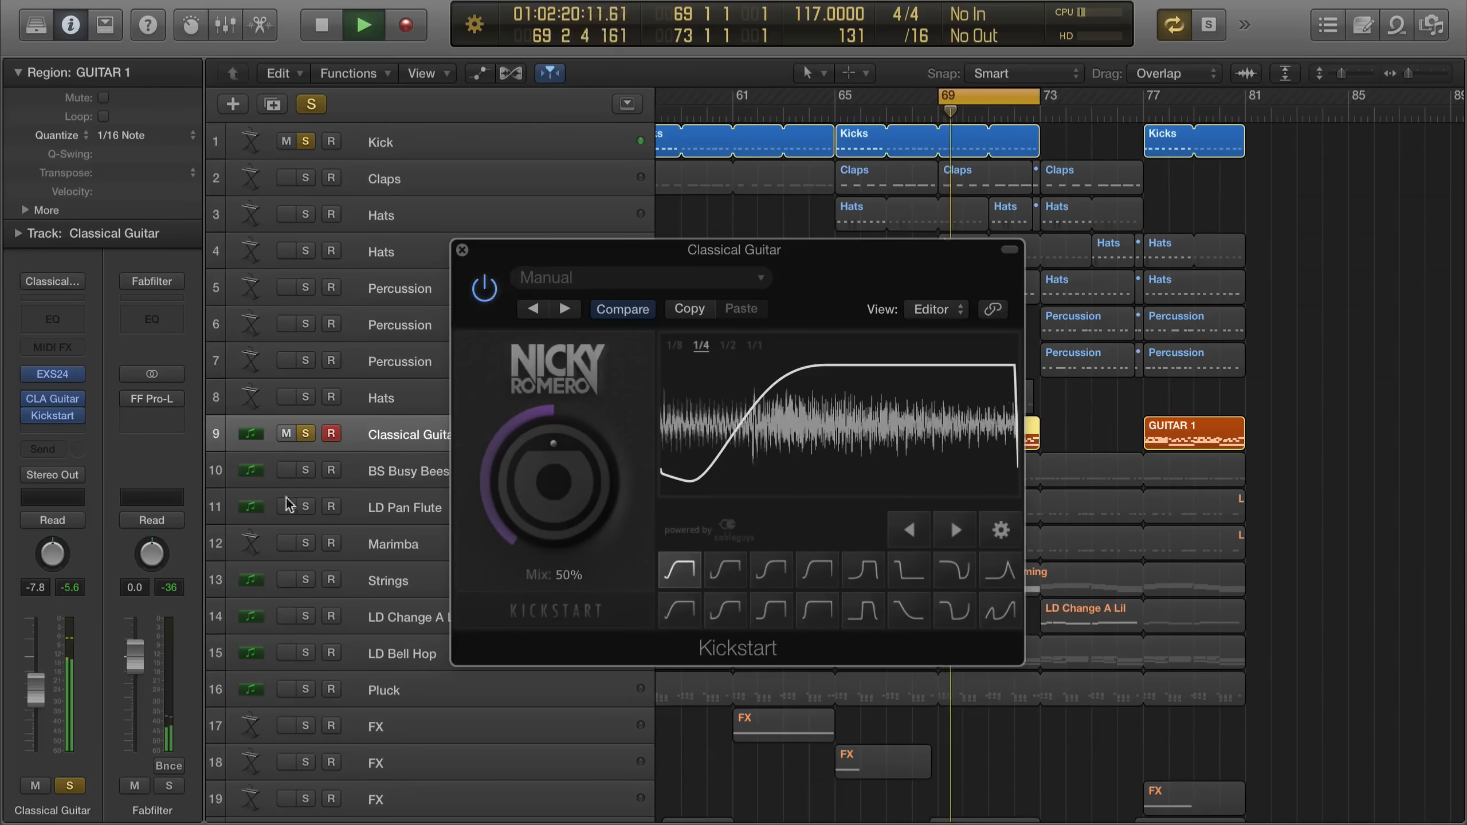
Add BS Busy Bees and LD Pan Flute to the soloed tracks and close the Classical Guitar Kickstart window
left_click(421, 467)
left_click(305, 506)
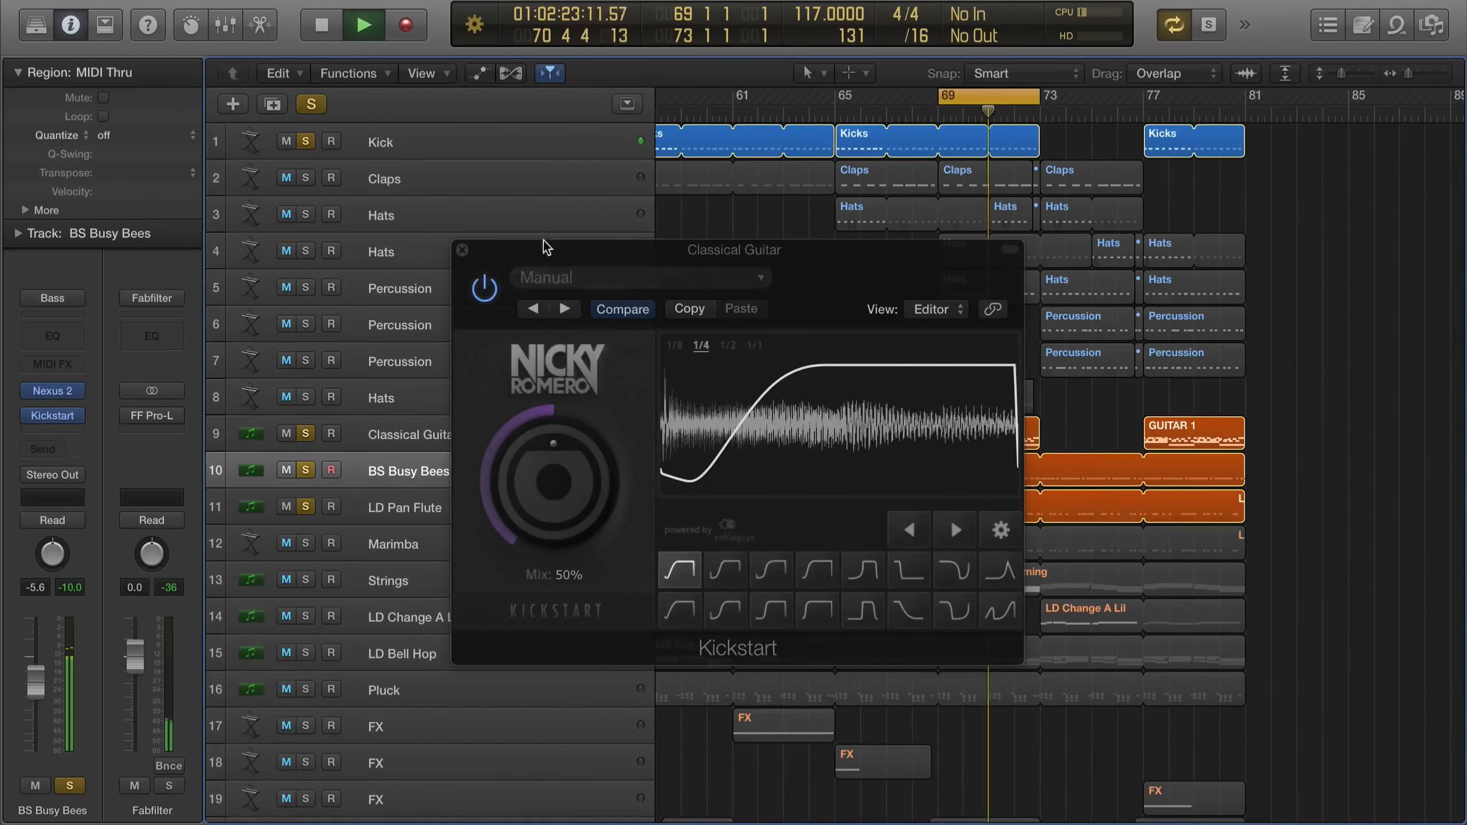
left_click_drag(545, 247, 696, 342)
left_click(624, 342)
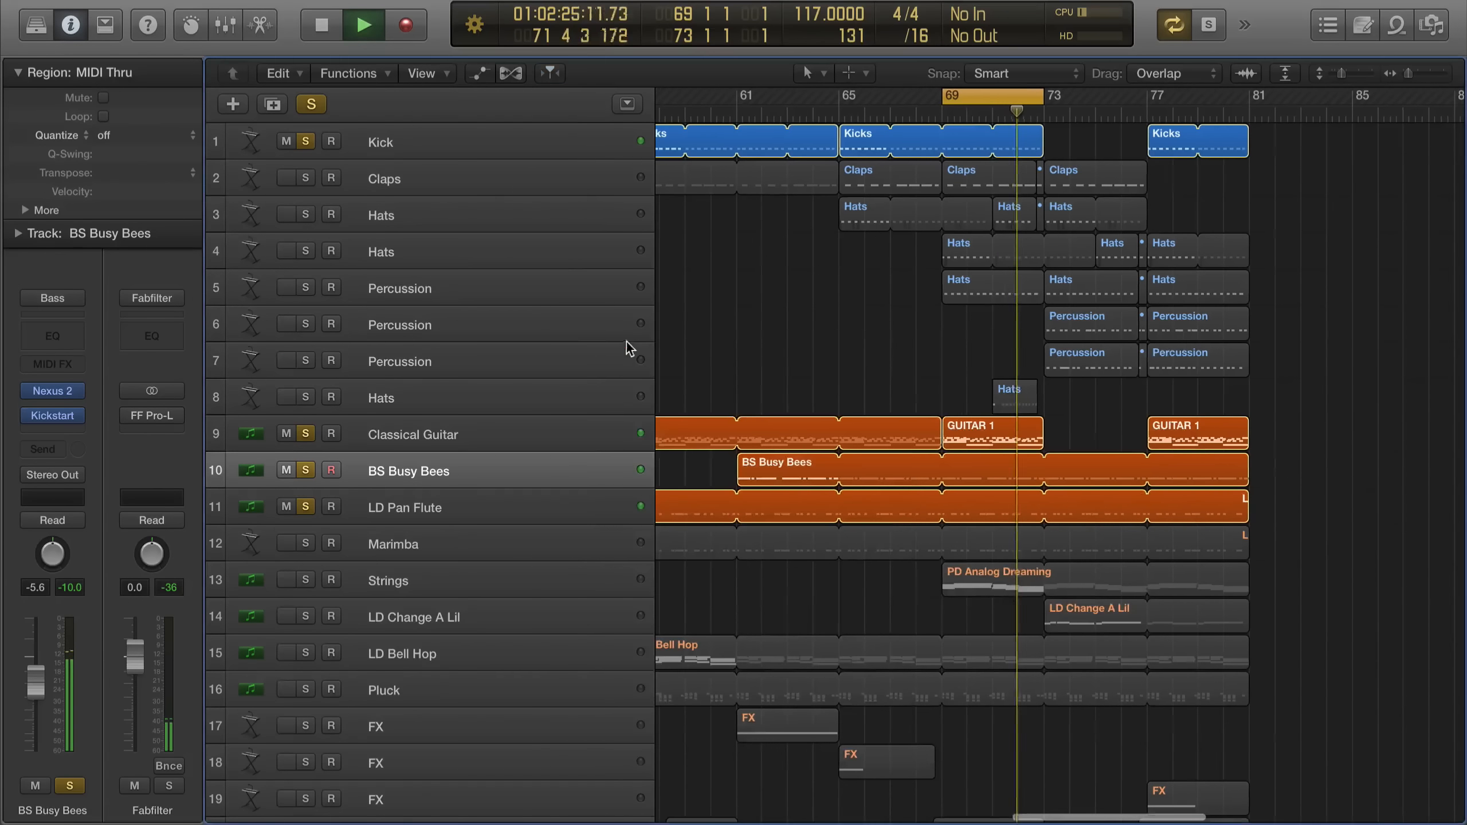
Solo the Hats track on row 4 and open its Kickstart plug-in
left_click(381, 252)
left_click(305, 251)
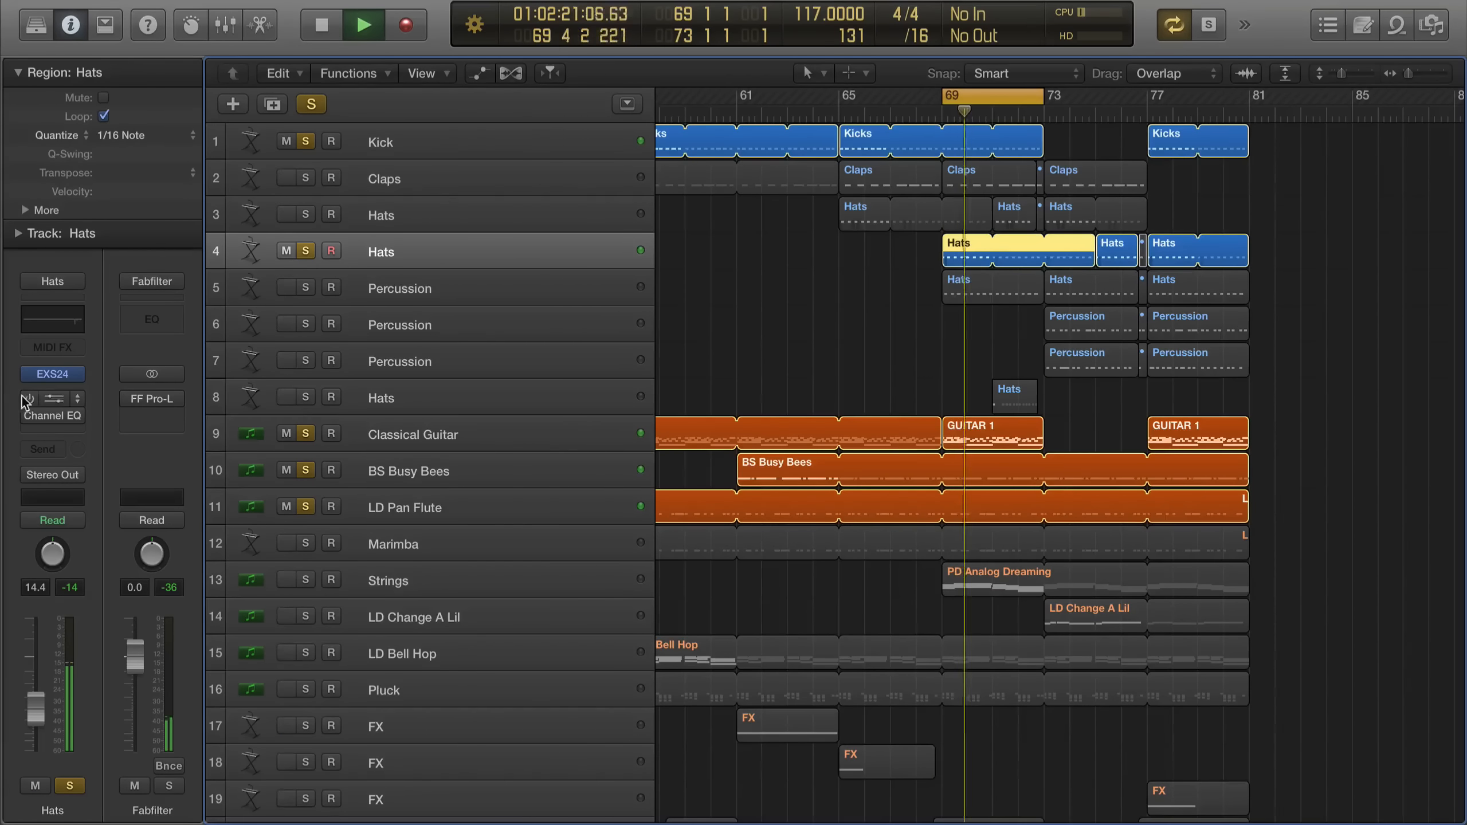
left_click(63, 399)
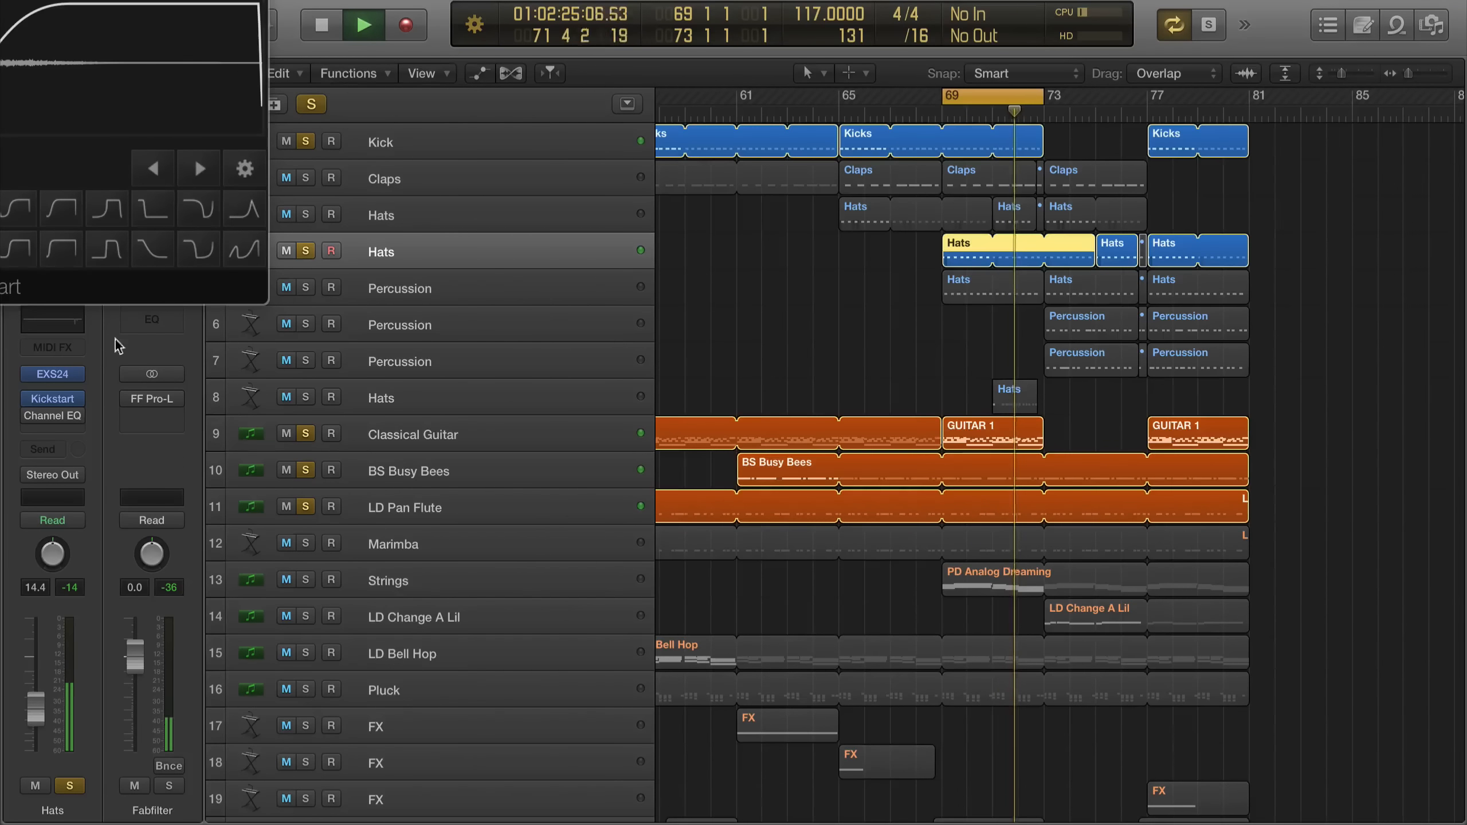
Raise the Hats volume to -5.3 dB and unsolo LD Pan Flute, BS Busy Bees and Classical Guitar
left_click_drag(41, 705, 41, 677)
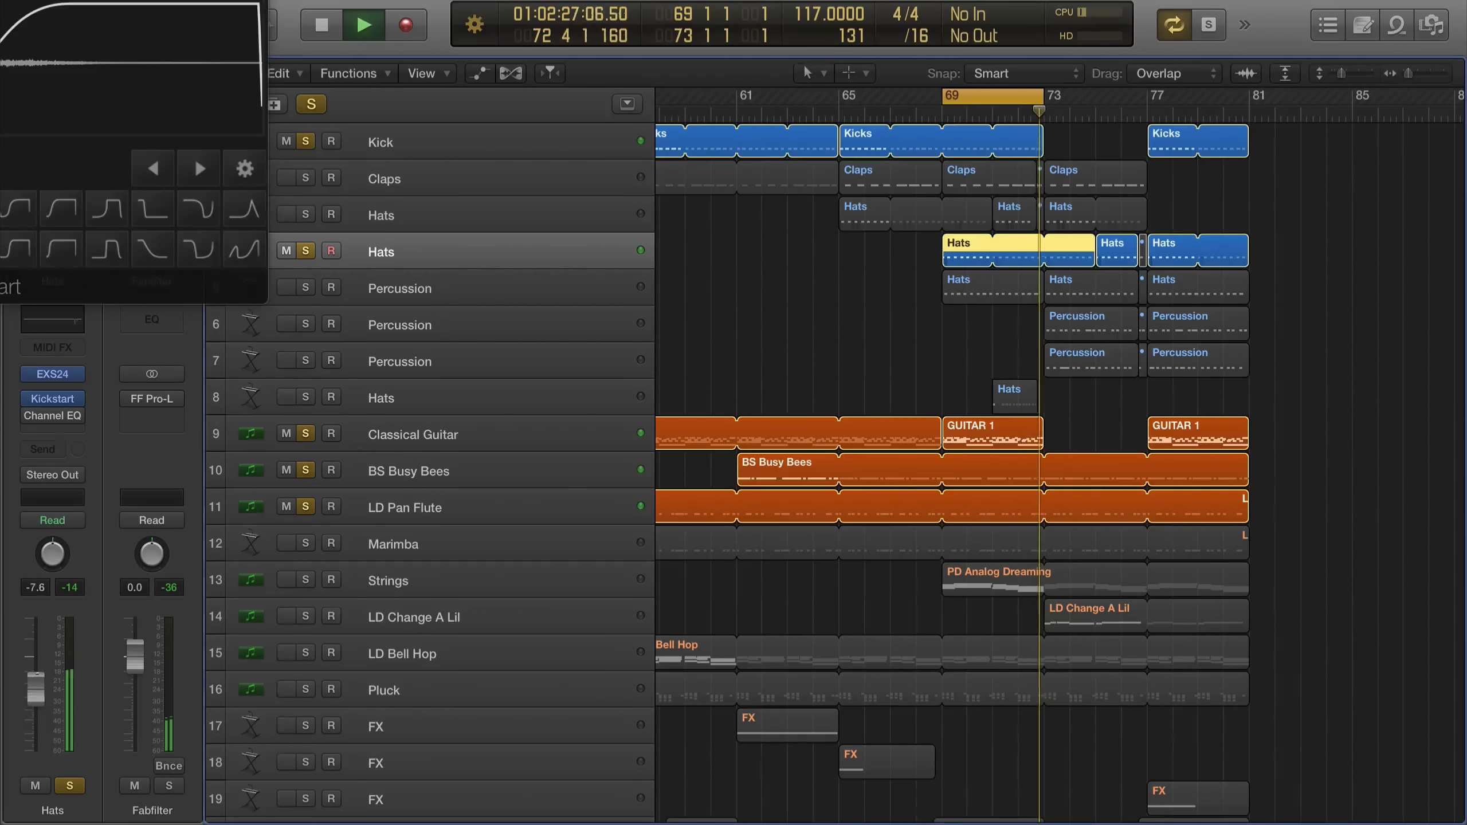
left_click_drag(129, 1, 1002, 310)
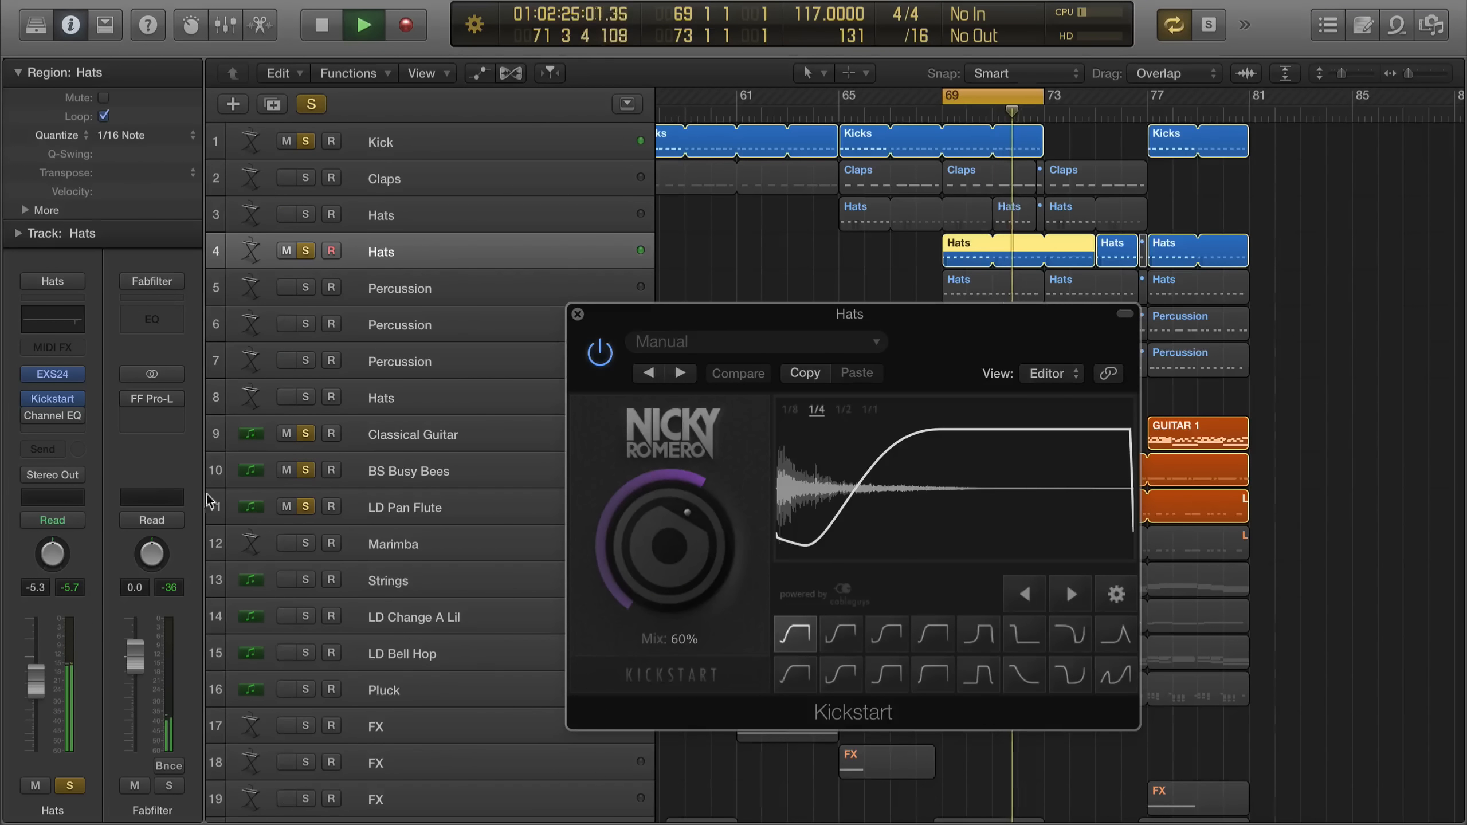
left_click(306, 506)
left_click(306, 470)
left_click(306, 433)
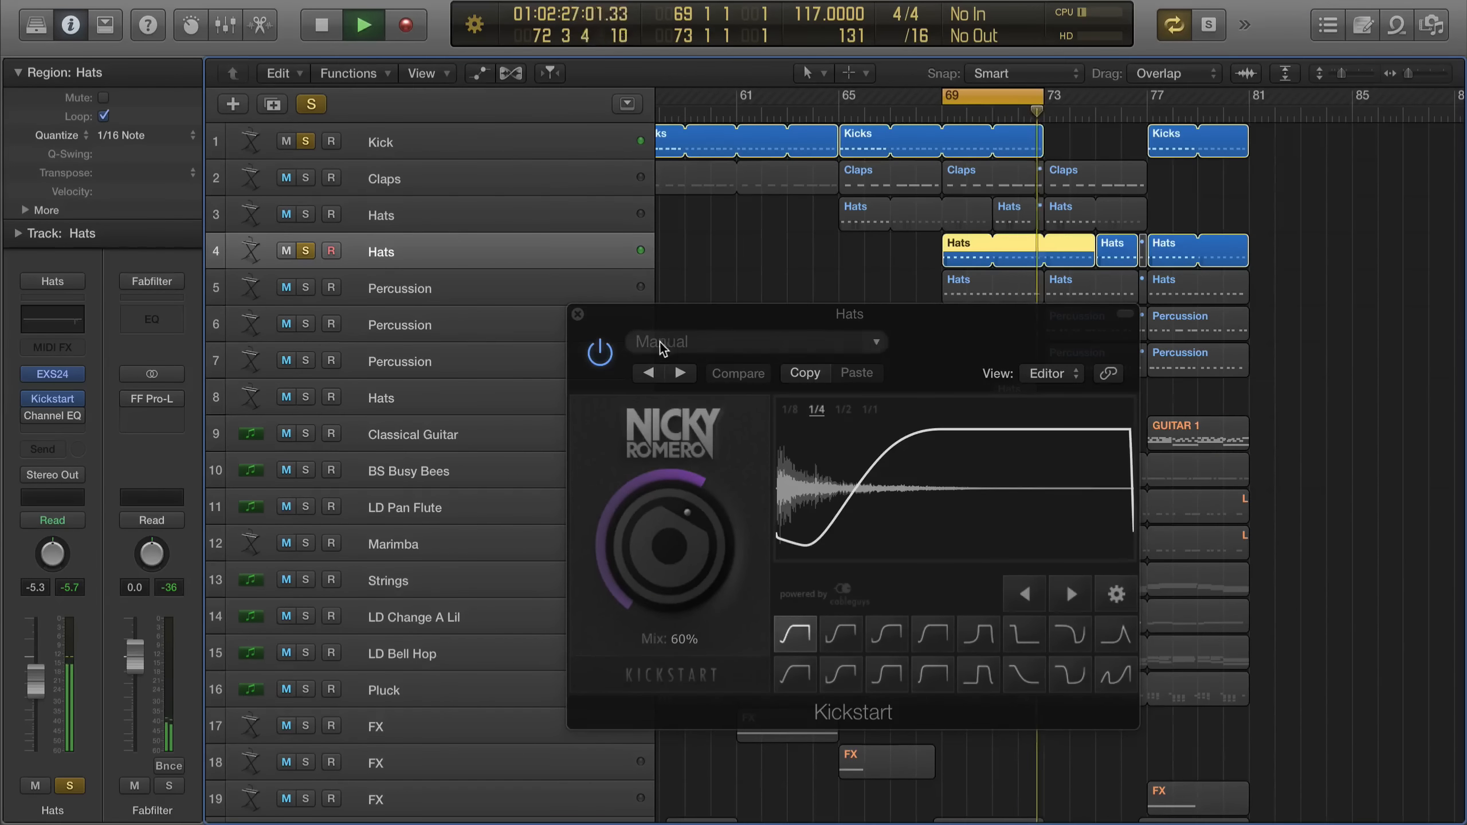
Set the Hats Kickstart mix to 100% and compare playback with the plug-in bypassed and enabled
left_click_drag(671, 498, 658, 404)
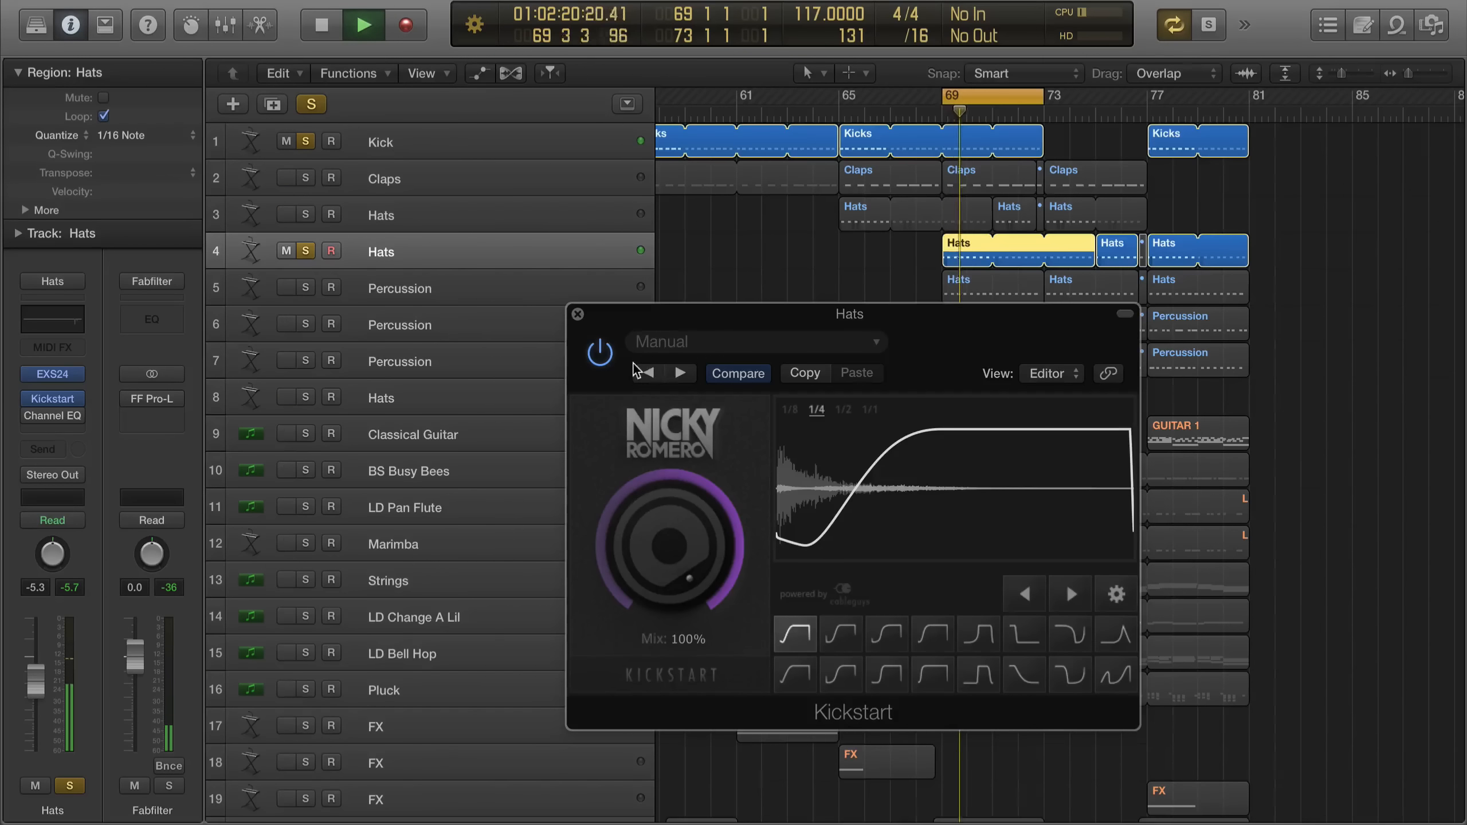
key("space")
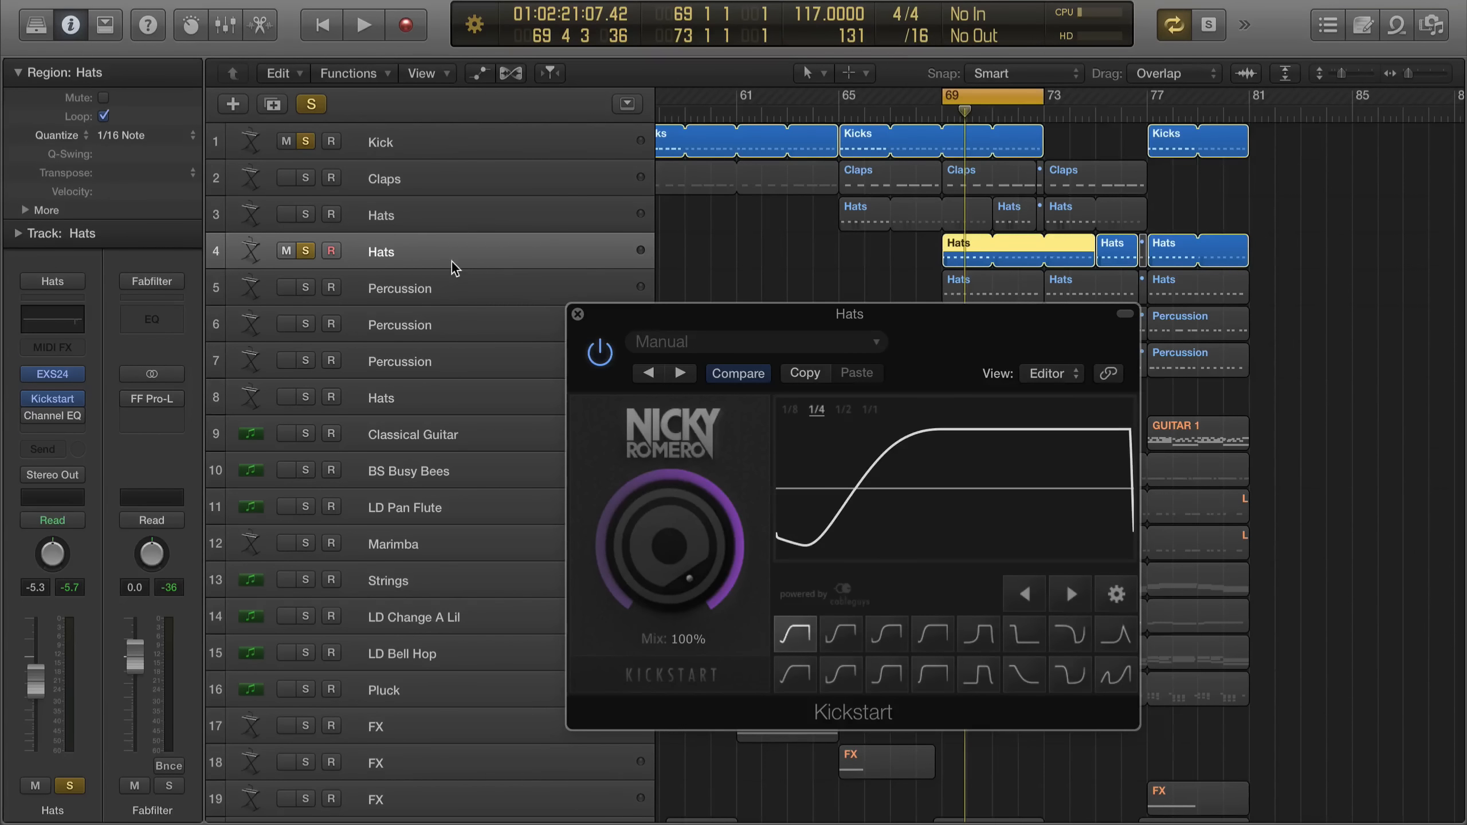
left_click(601, 355)
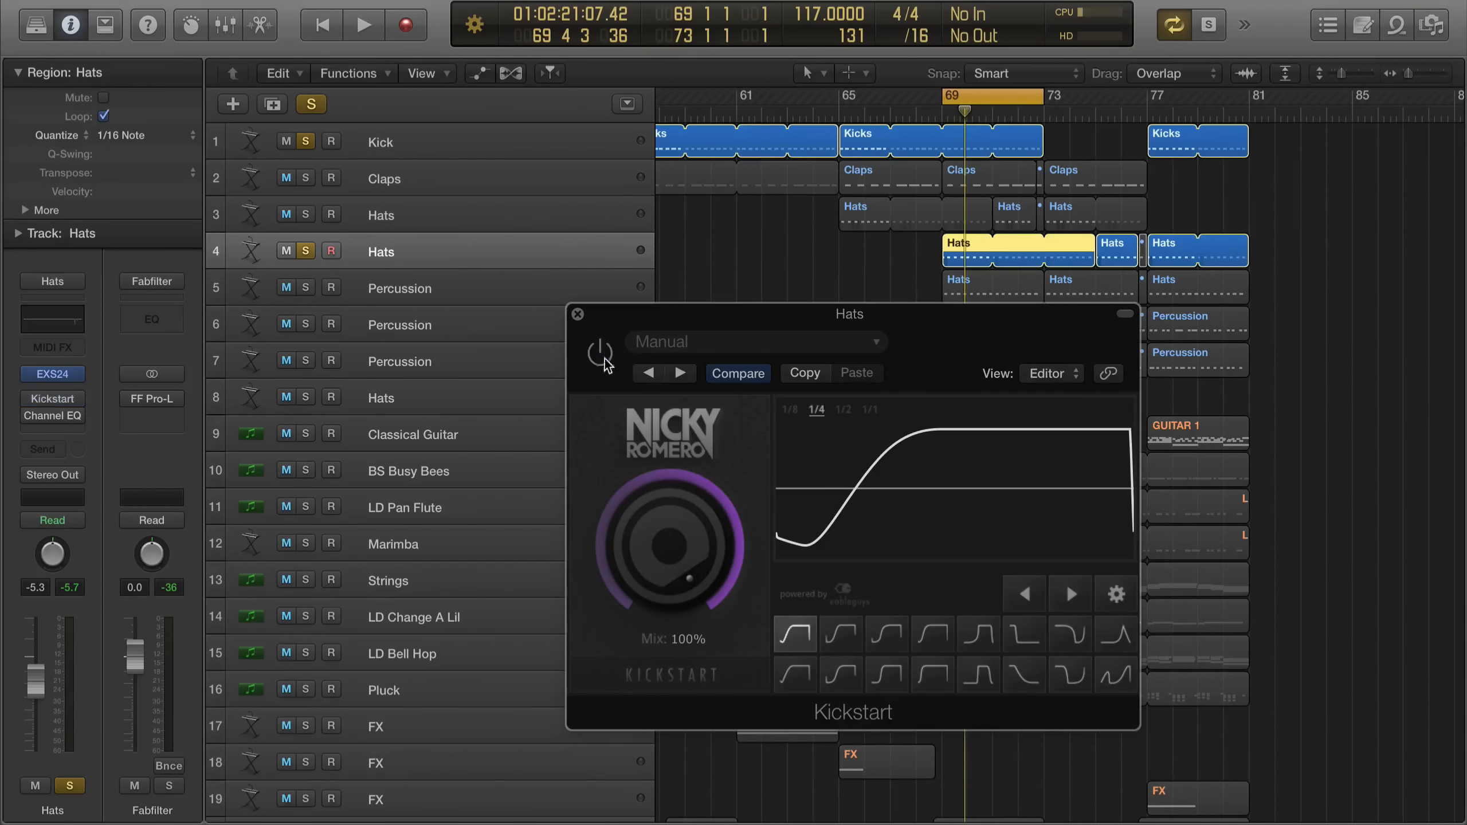
key("space")
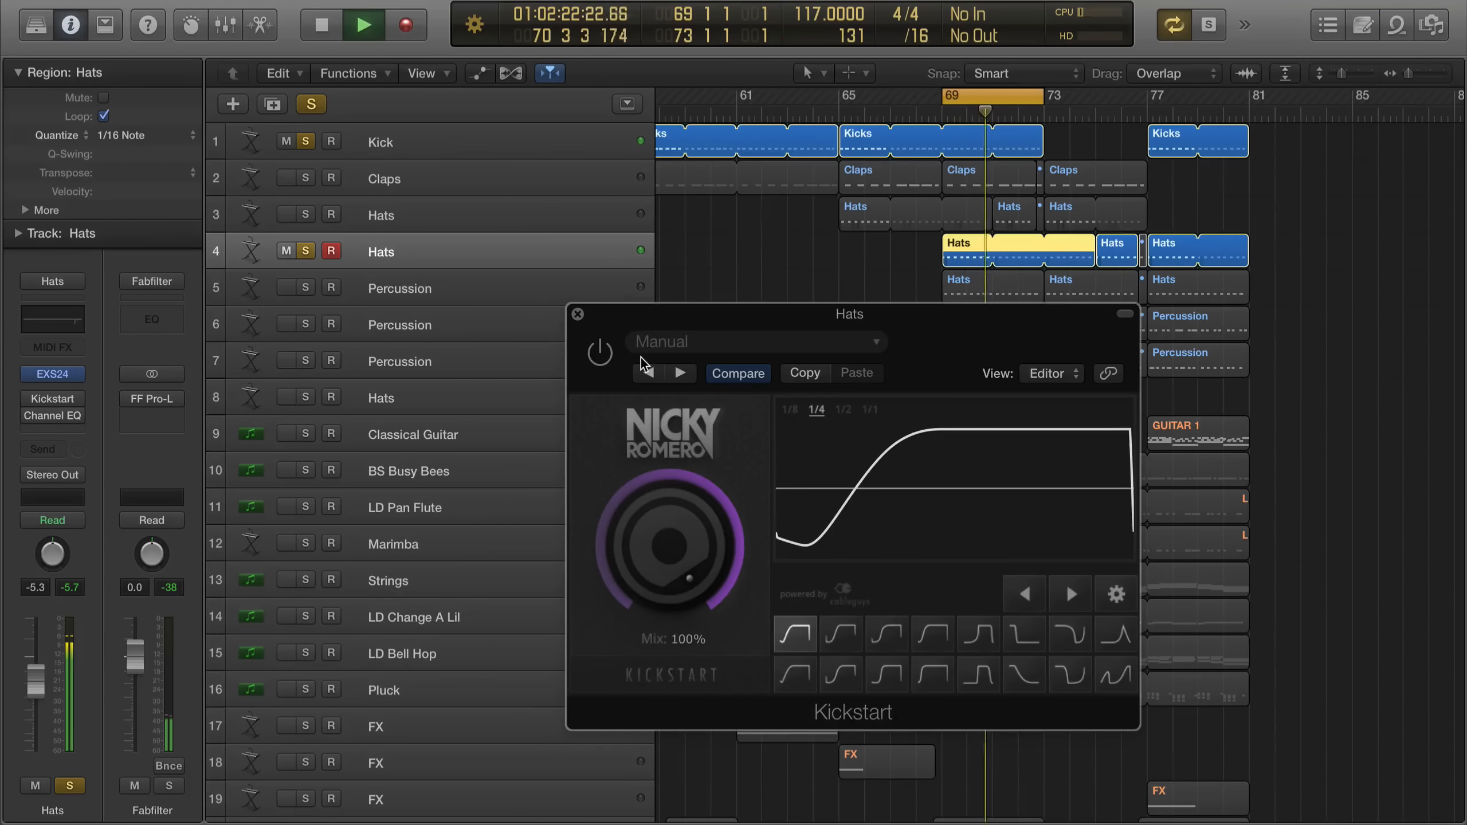
key("space")
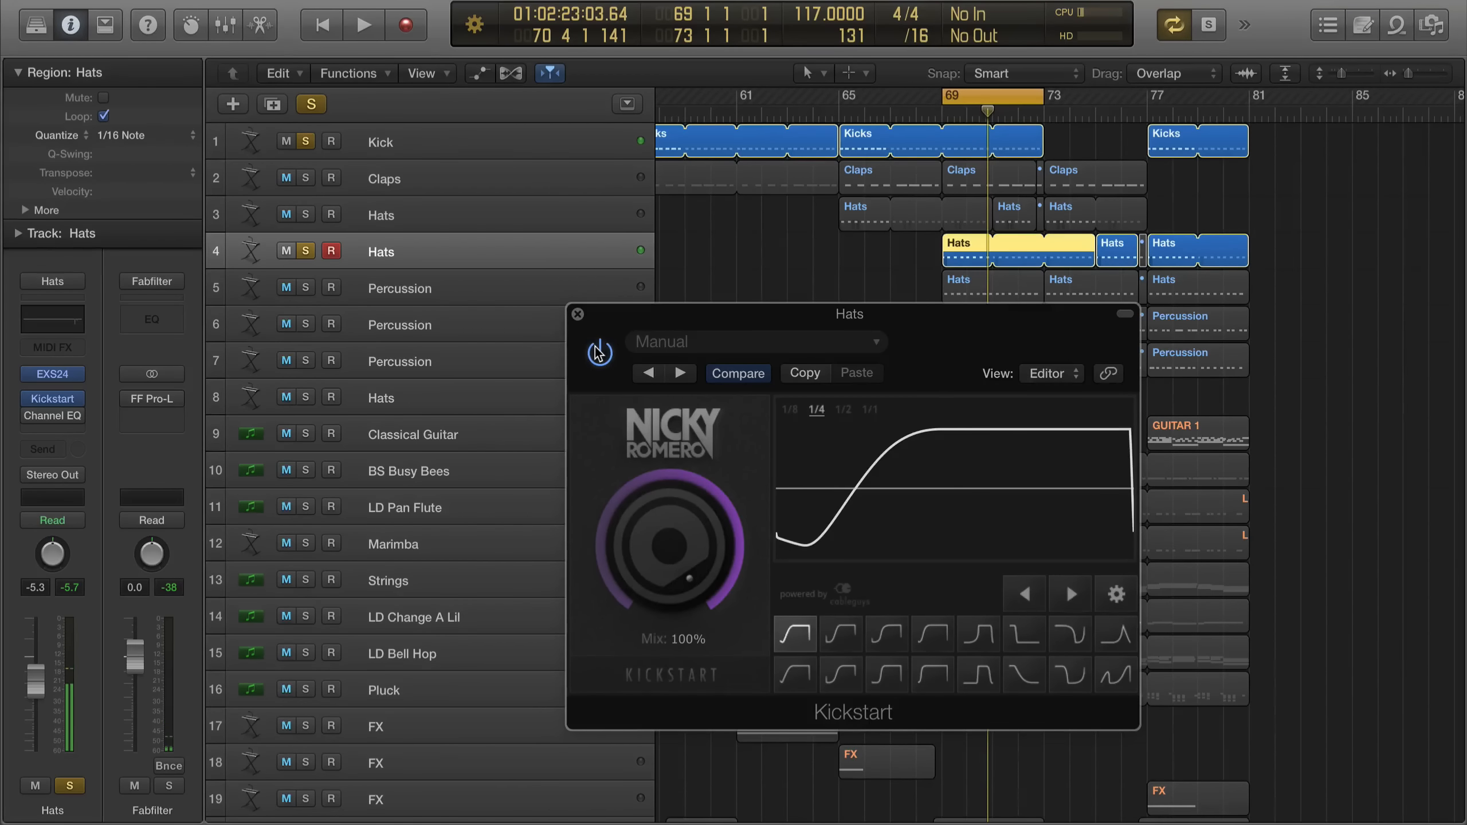
key("space")
key("space")
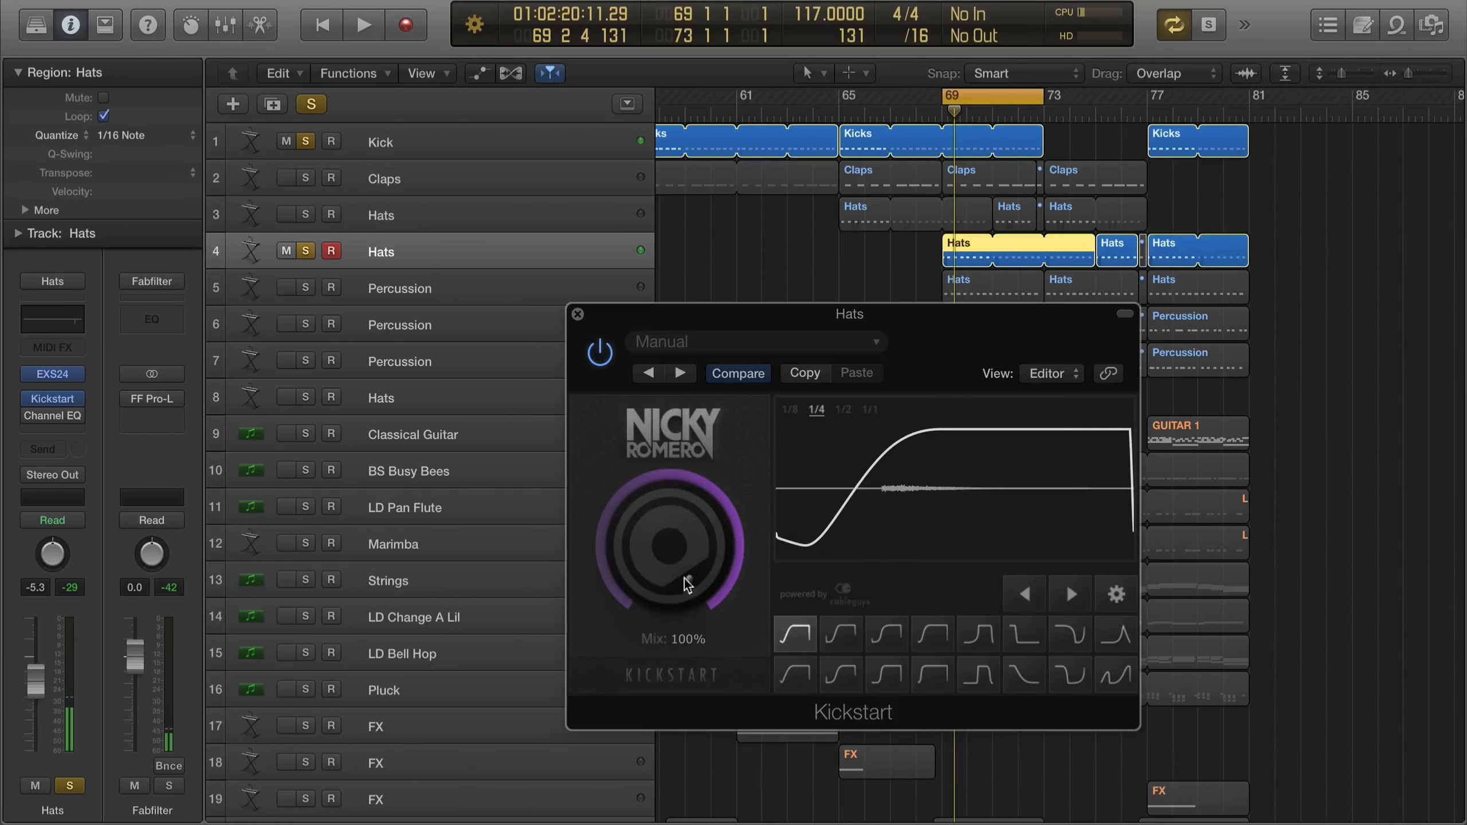
Set the Hats Kickstart mix to 52% and play the loop with the kick to check it
left_click_drag(688, 584, 688, 618)
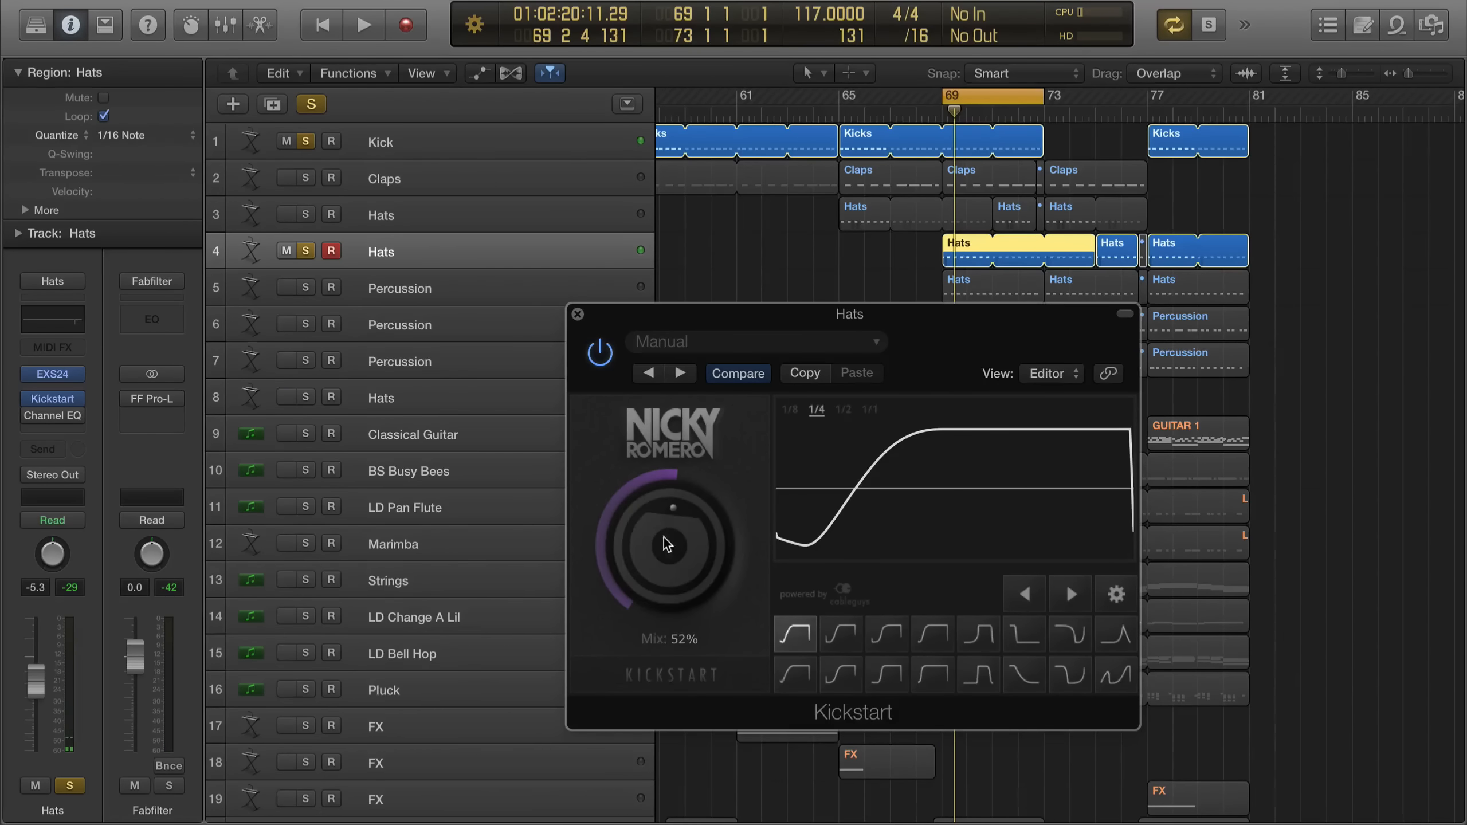
key("space")
mouse_move(667, 543)
left_mouse_down()
mouse_move(667, 580)
mouse_move(667, 523)
mouse_move(668, 543)
left_mouse_up()
left_click_drag(683, 489, 684, 492)
key("space")
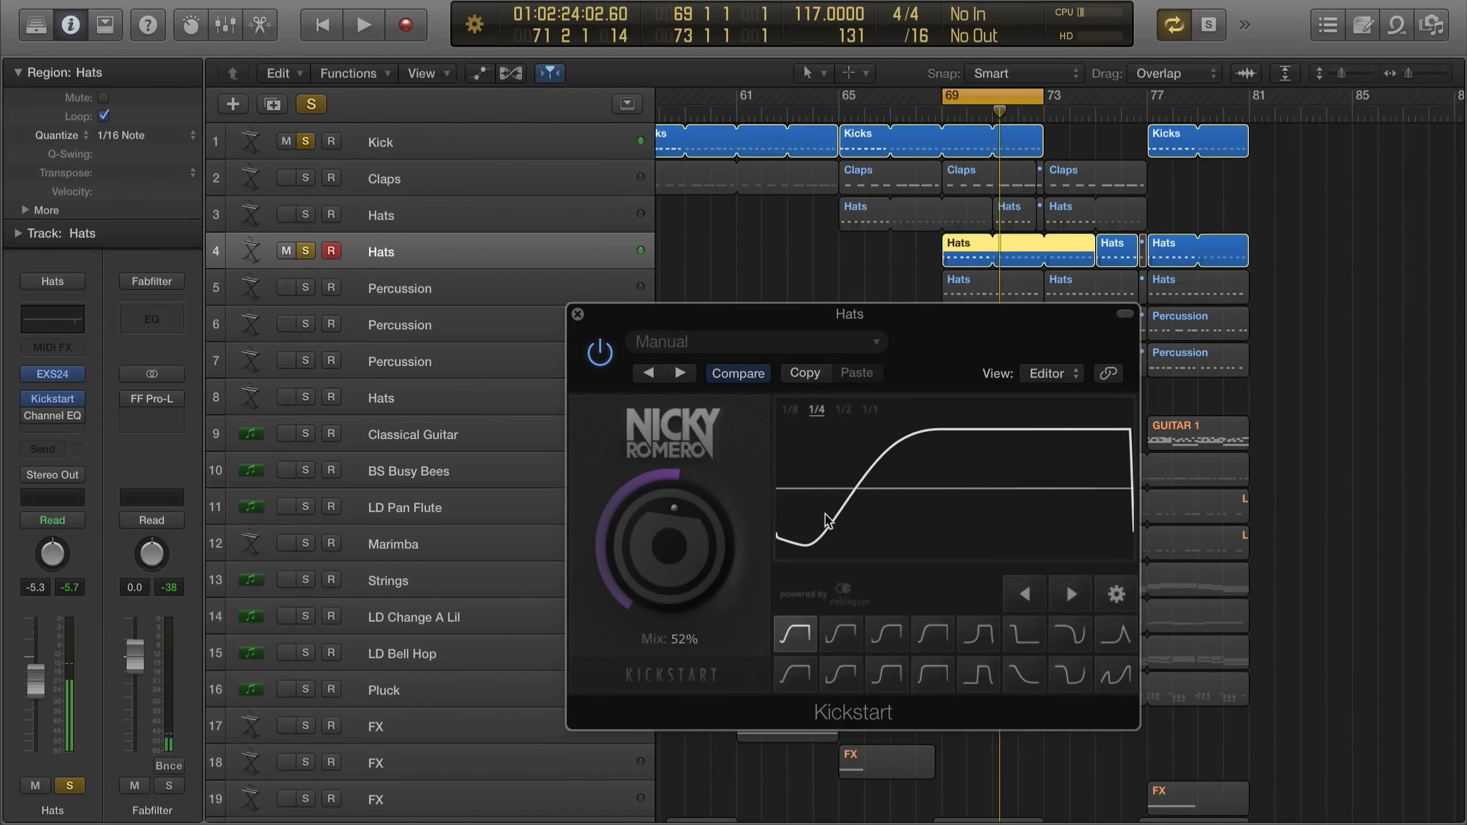
key("space")
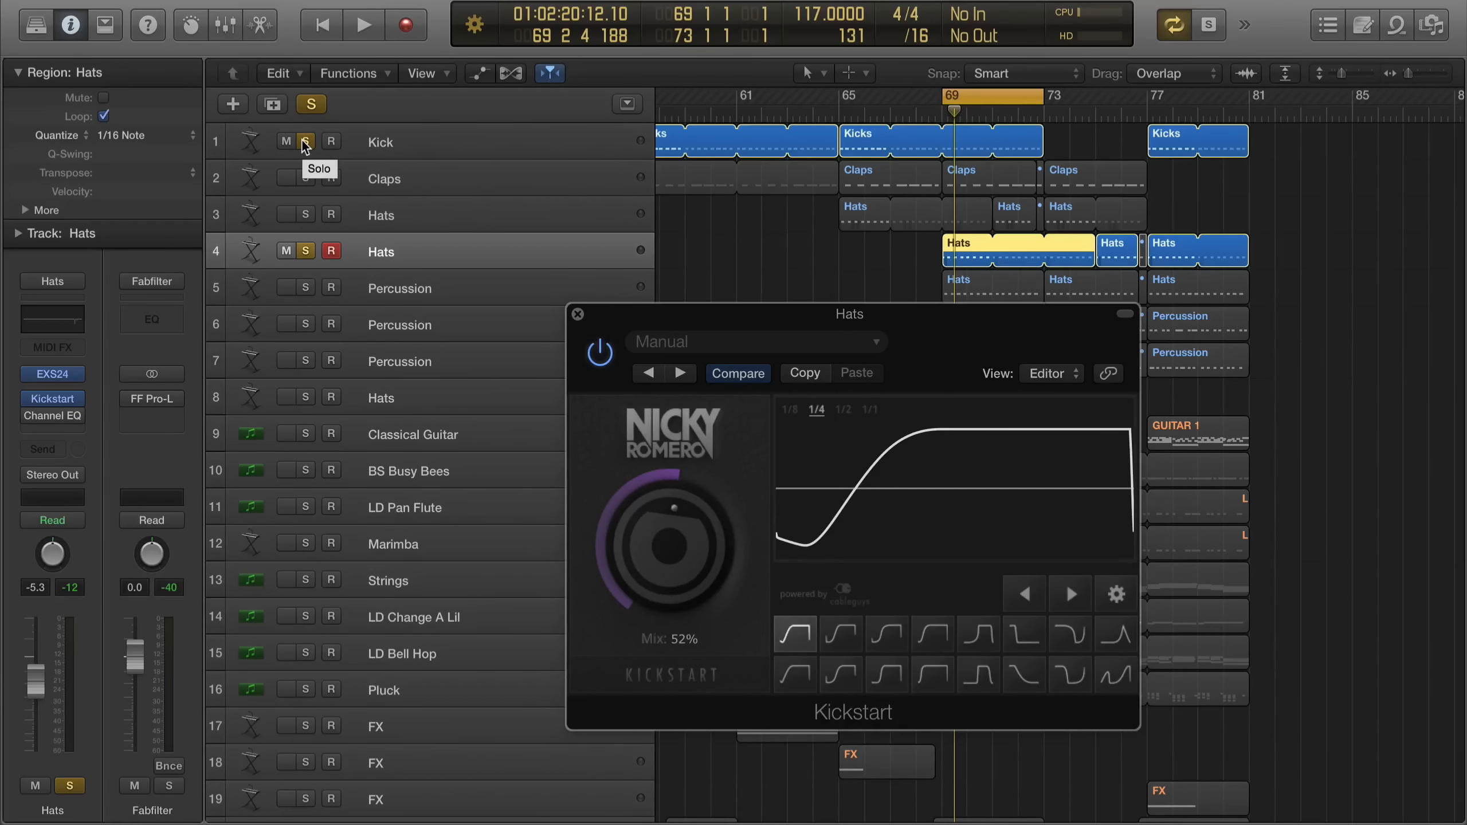
Unsolo Kick and Hats, play the full mix and close the Hats Kickstart window
left_click(305, 141)
left_click(305, 250)
key("space")
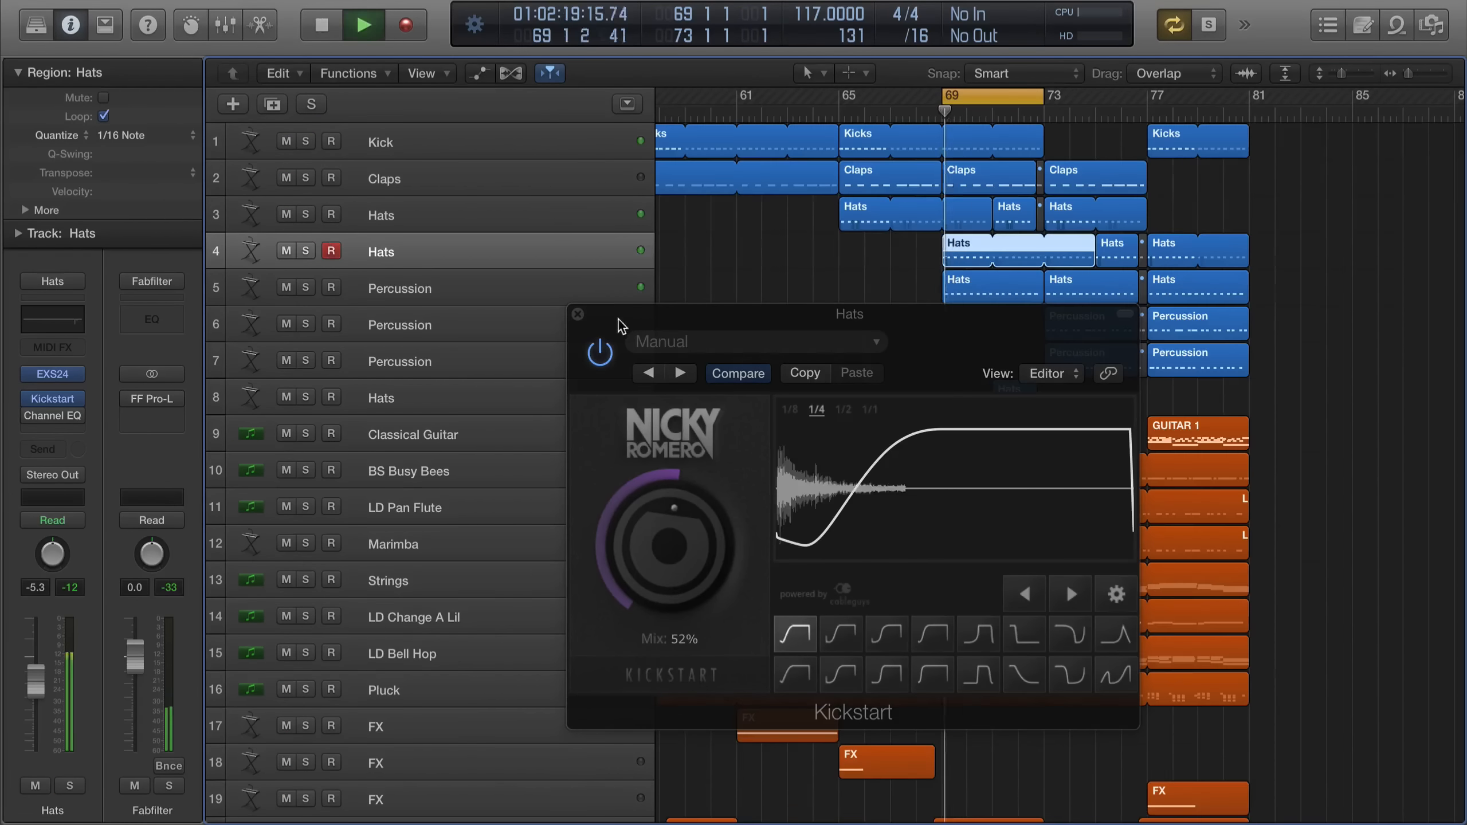
left_click_drag(619, 325, 675, 258)
left_click(634, 248)
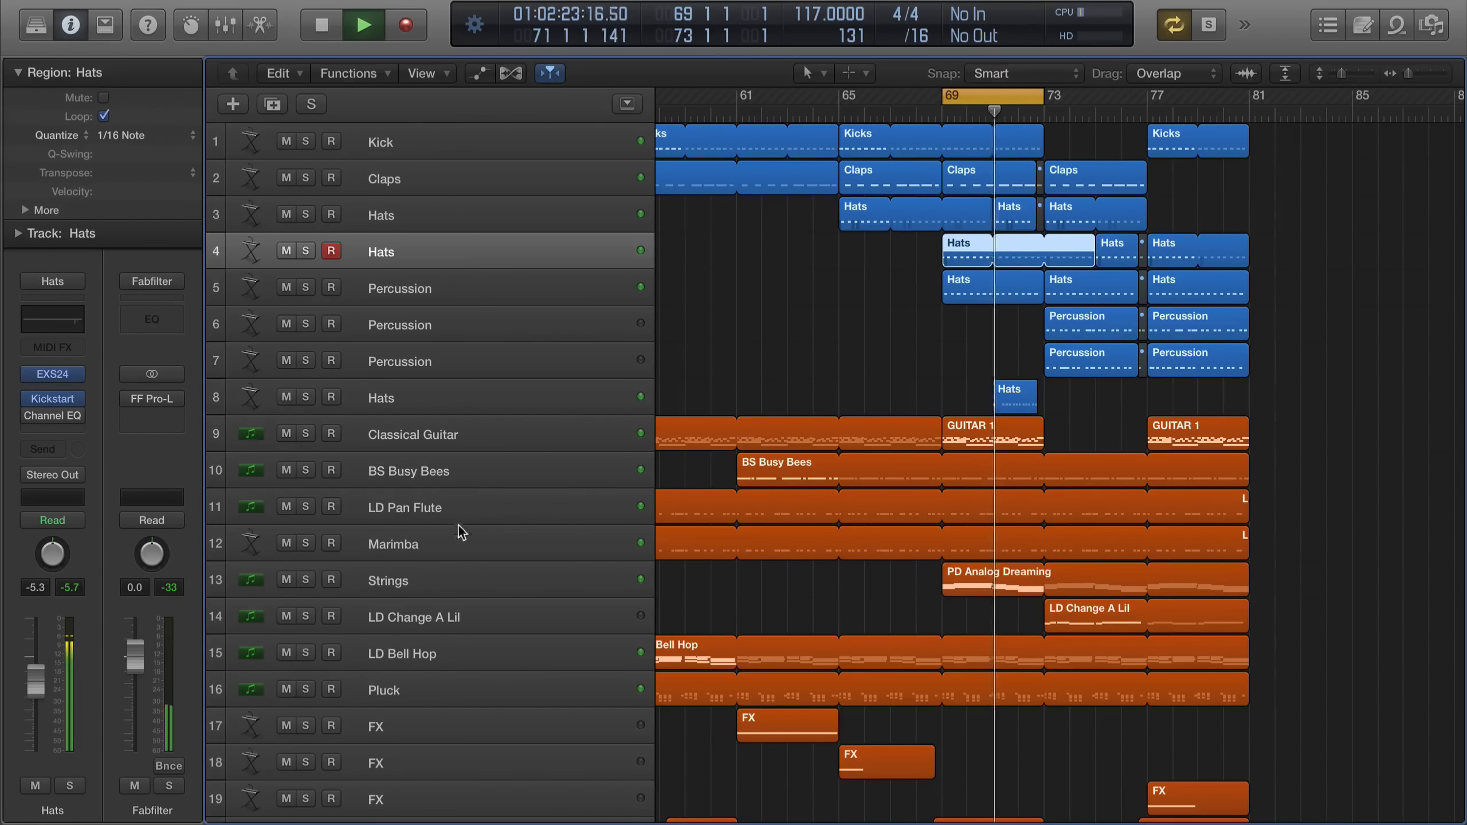
Solo the Strings track and stop playback
left_click(436, 583)
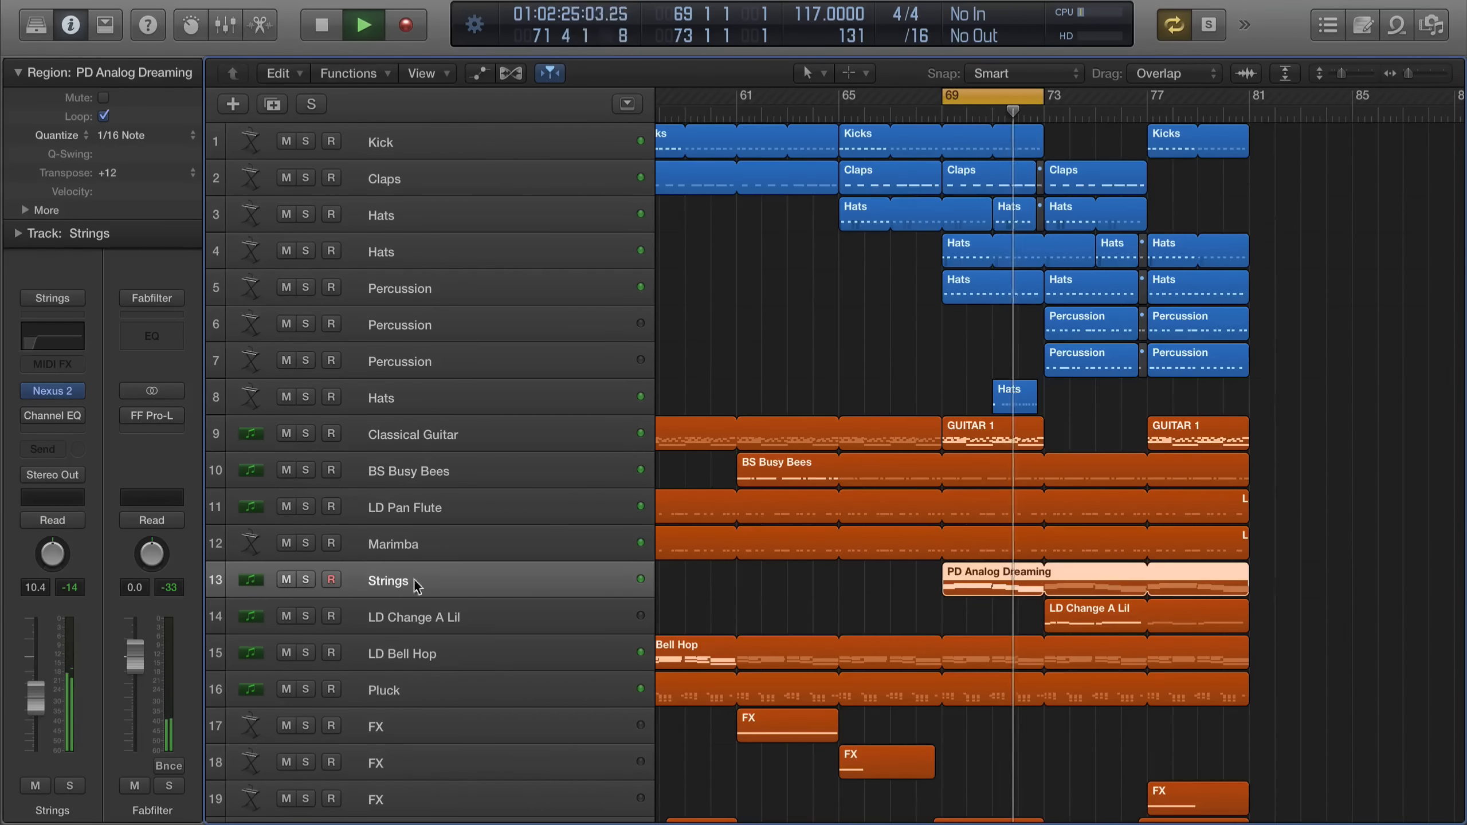
left_click(305, 580)
key("space")
Replace the Channel EQ on the Strings track with Kickstart
left_click(64, 427)
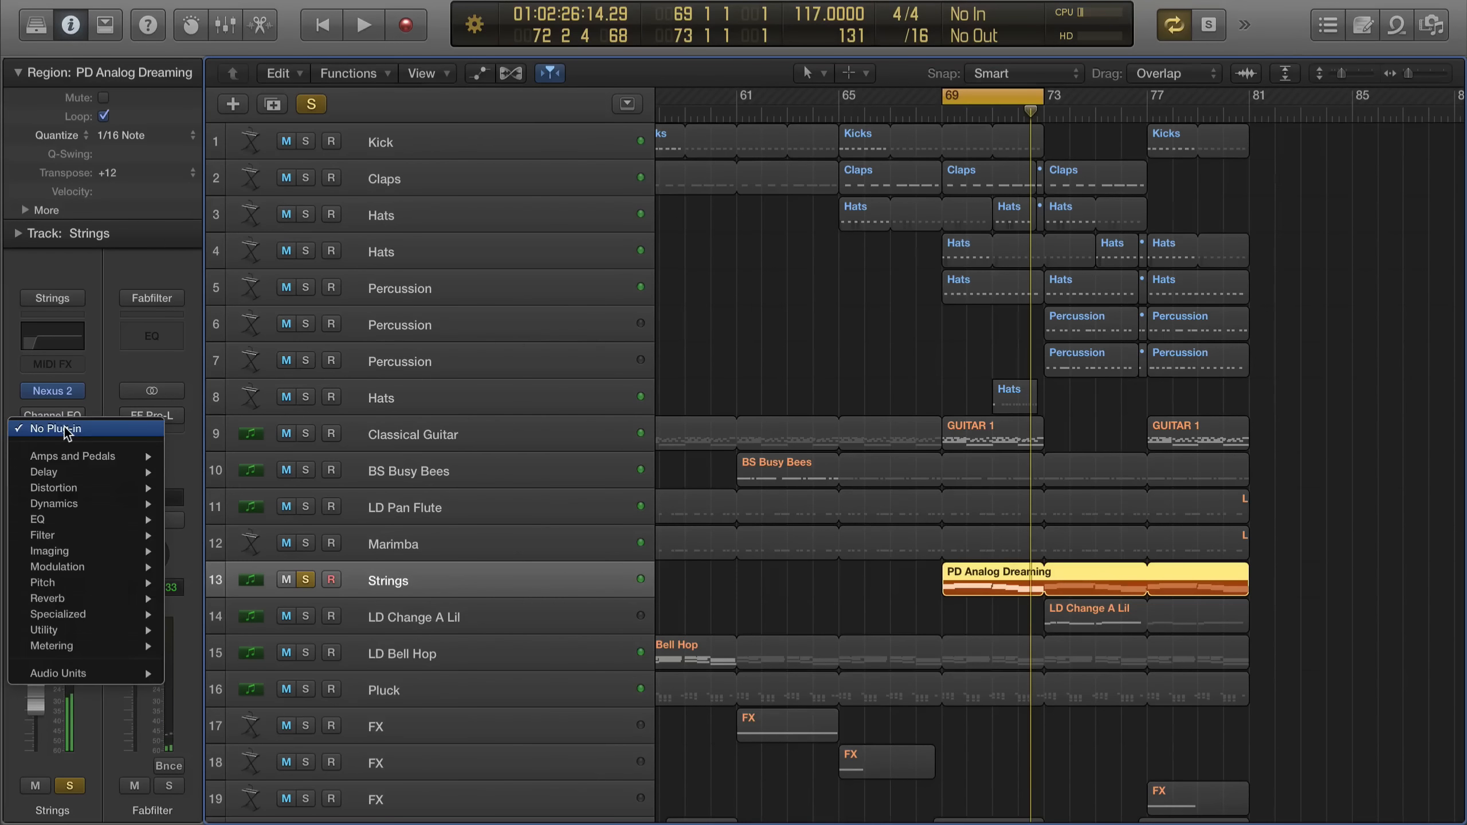
left_click(65, 428)
left_click(82, 415)
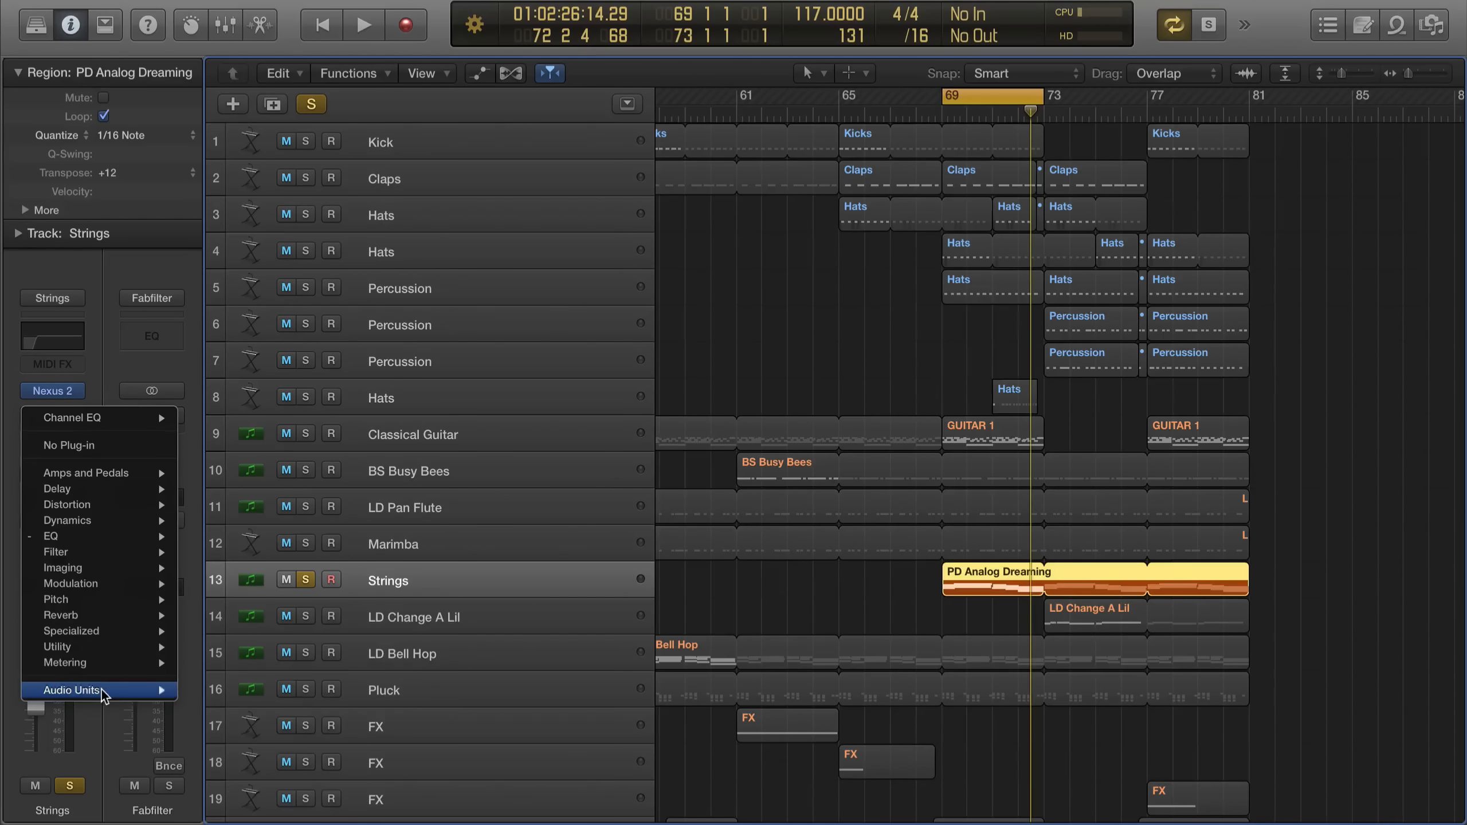
mouse_move(106, 703)
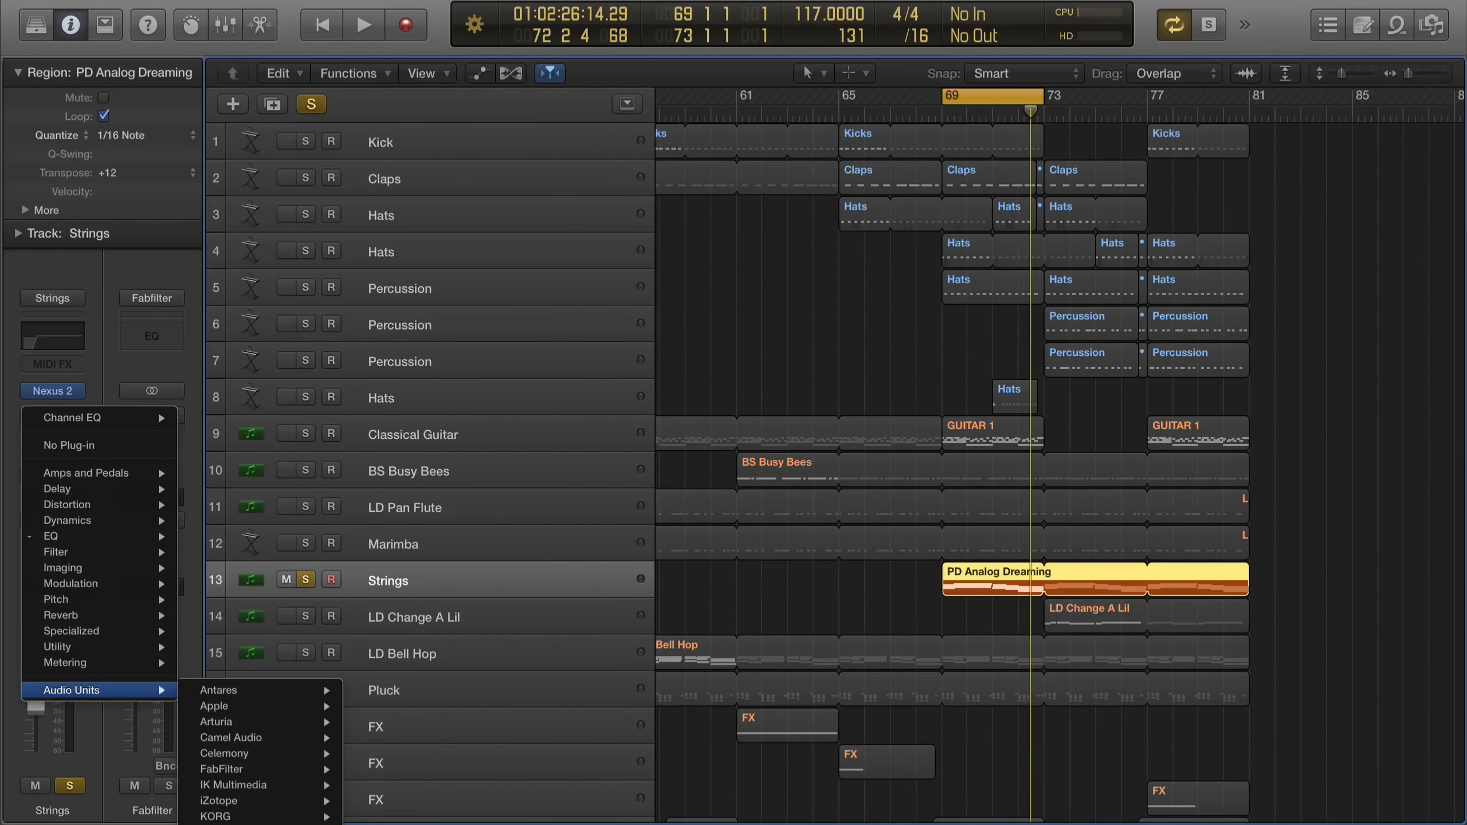
left_click(375, 824)
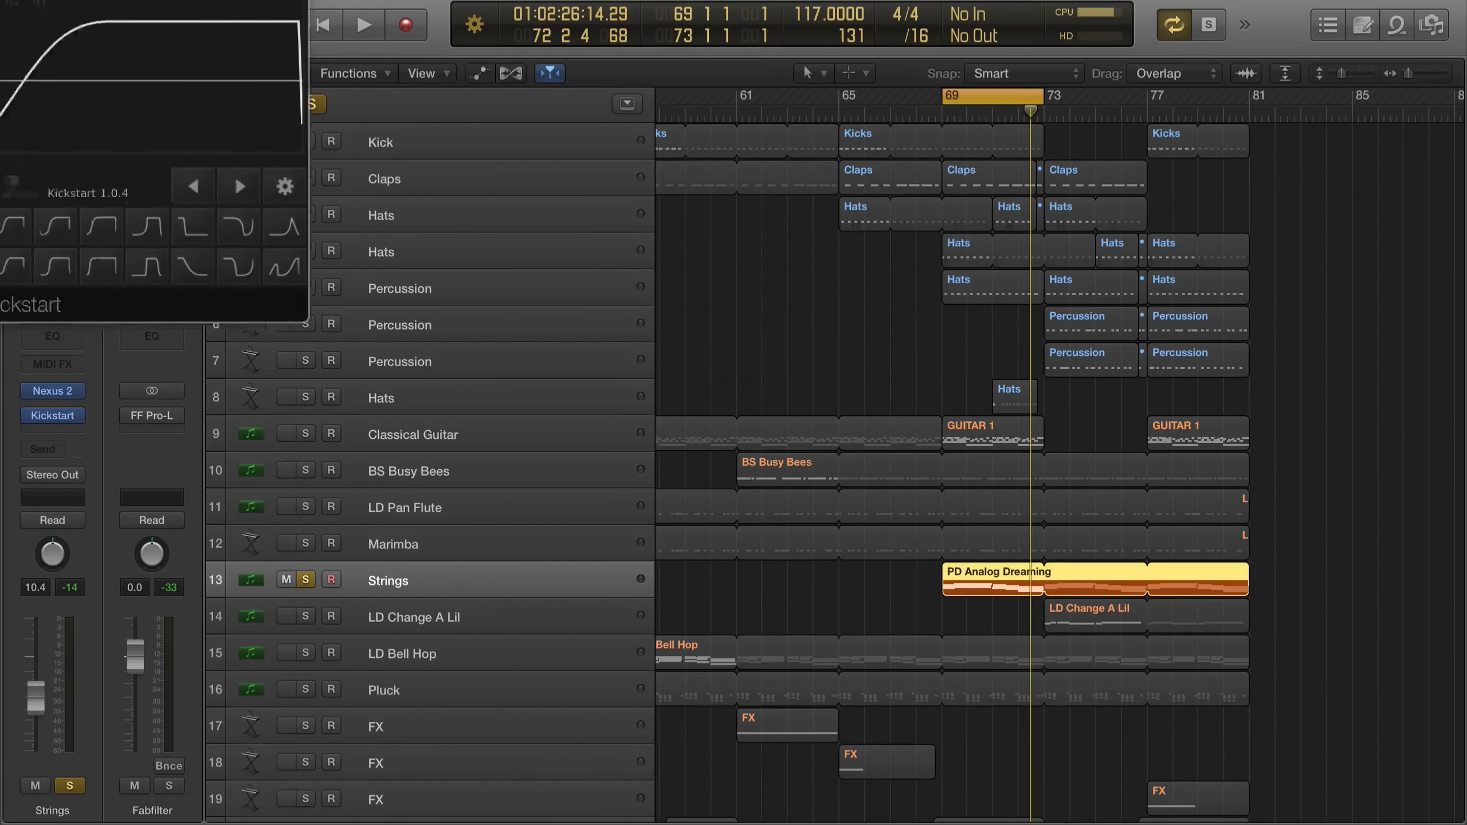
Play the loop with Kickstart on the soloed Strings track, and unsolo Strings to bring back the full mix
left_click_drag(117, 1, 807, 130)
key("space")
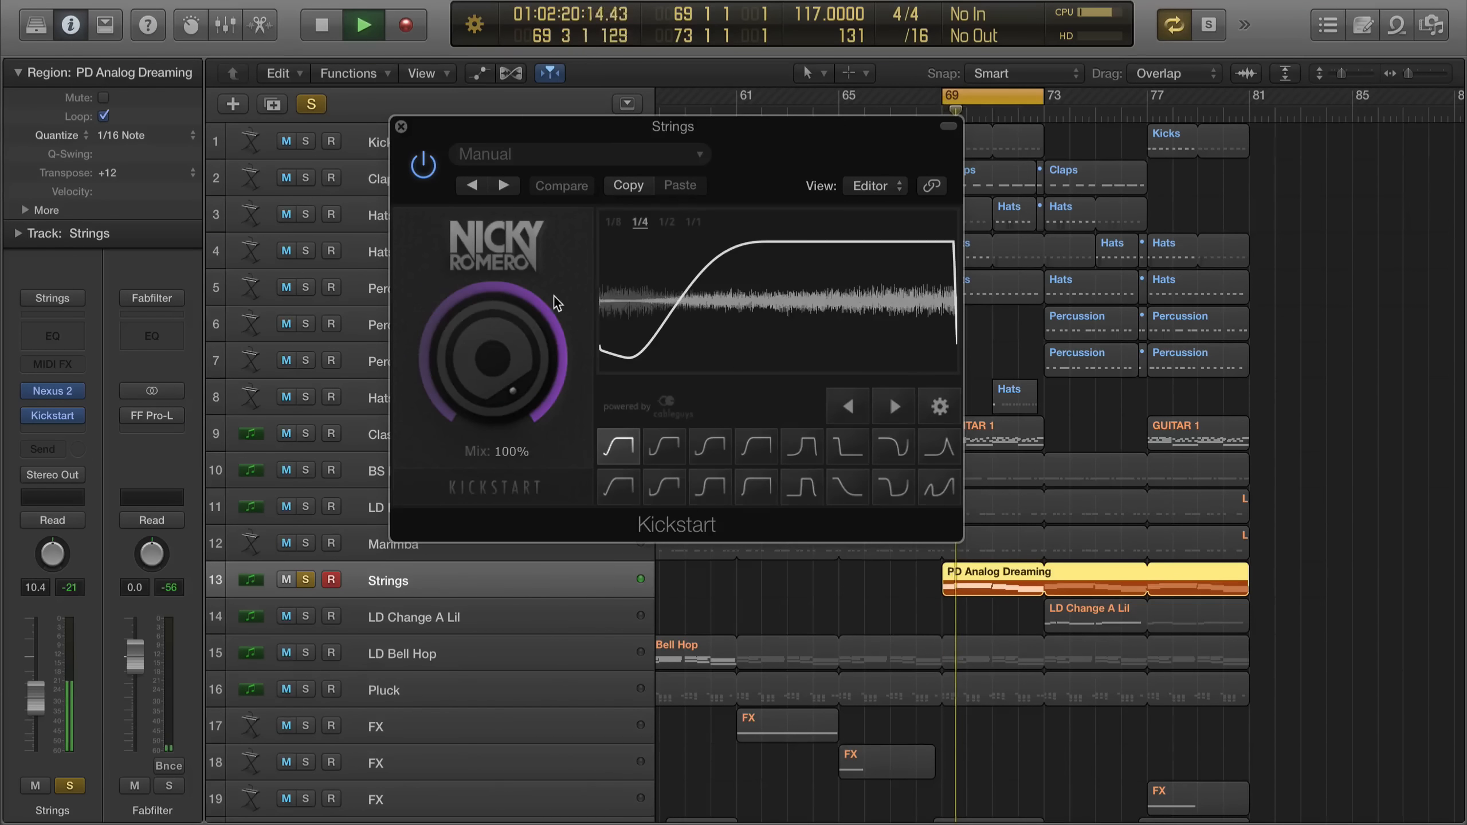
left_click(305, 579)
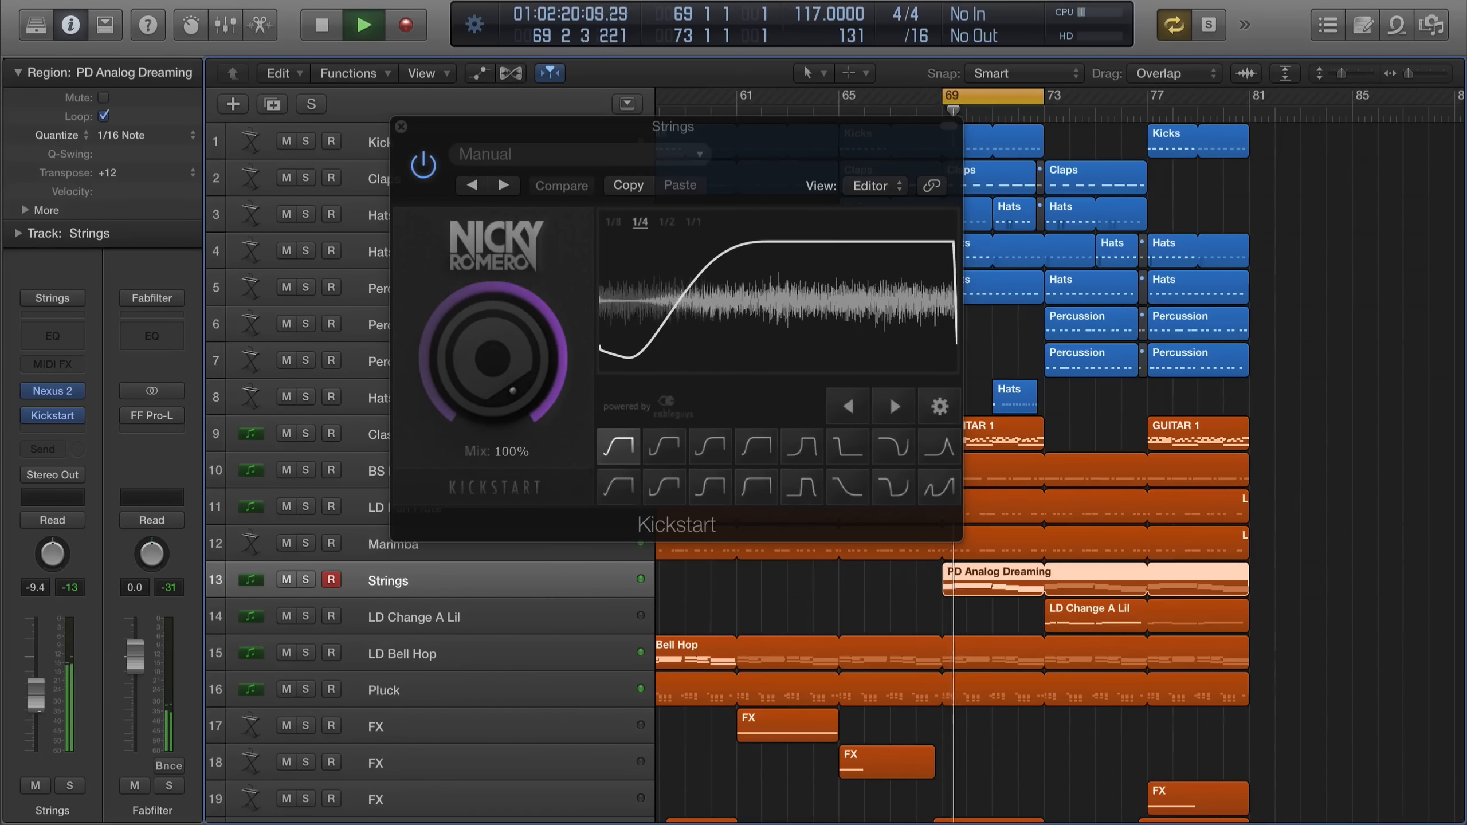
Bypass Kickstart on the Strings track and play the full mix to hear the strings without ducking
left_click(425, 165)
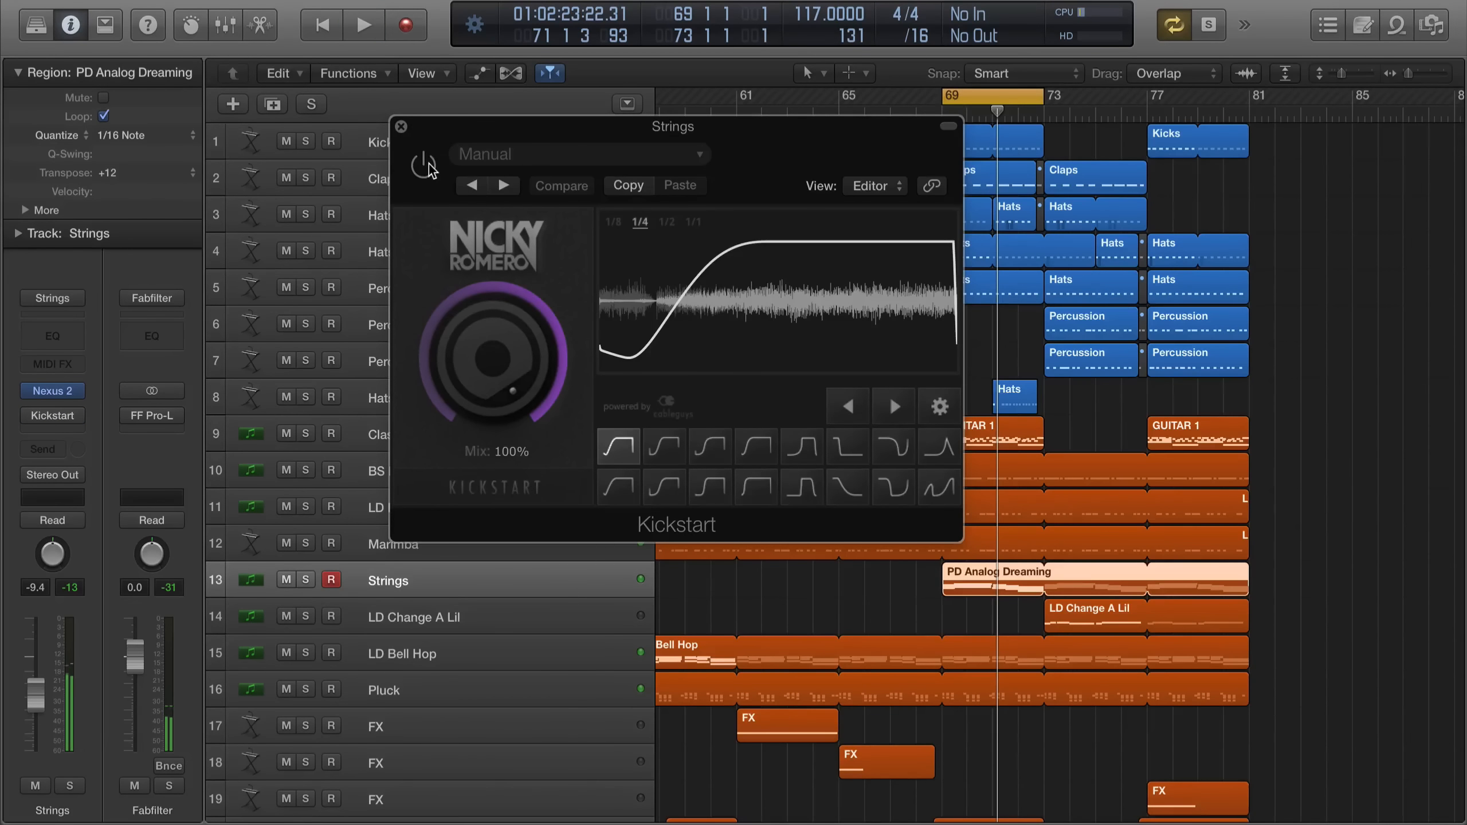
left_click_drag(548, 139, 689, 169)
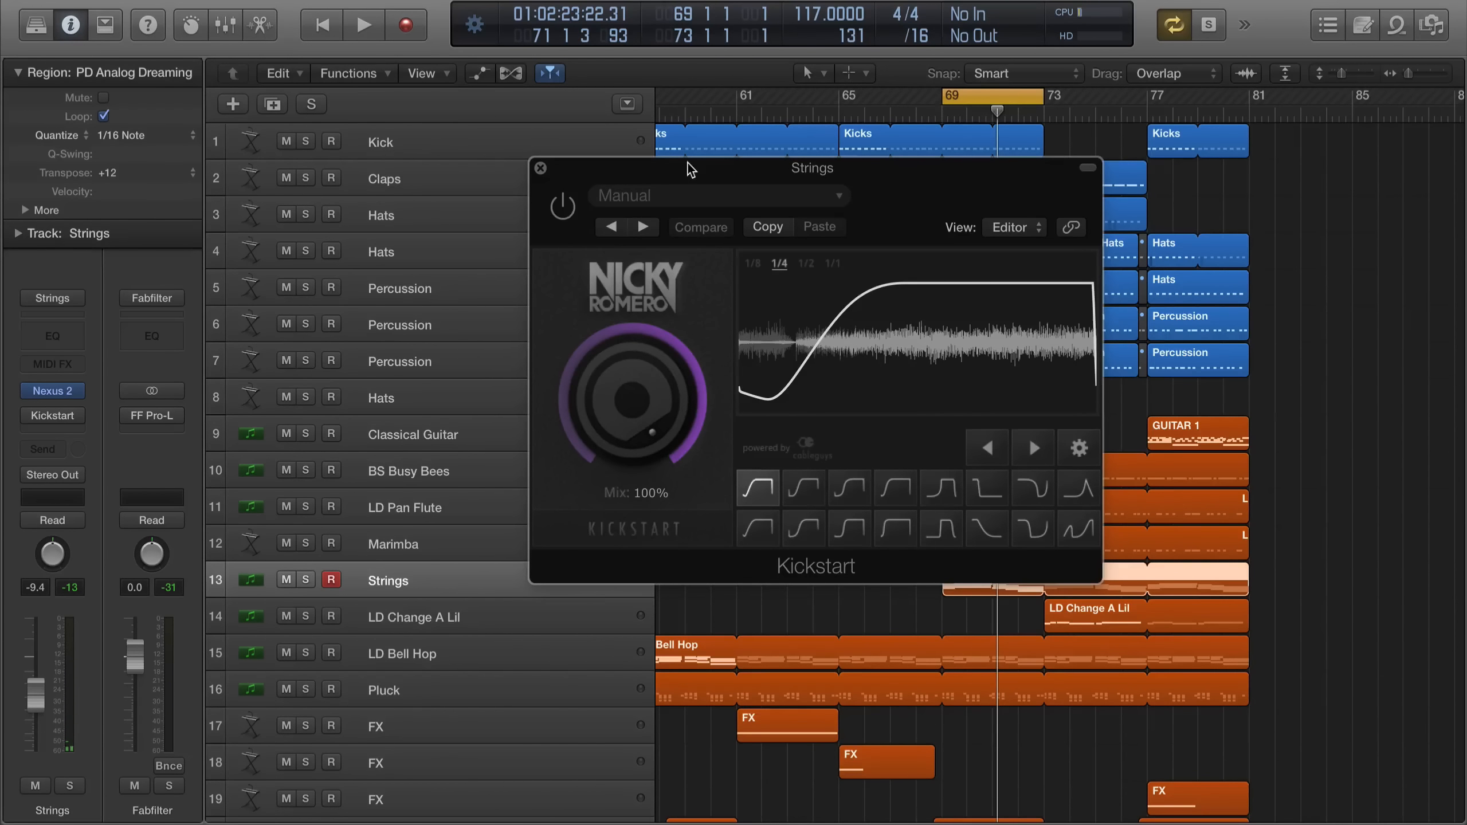
left_click_drag(690, 169, 642, 197)
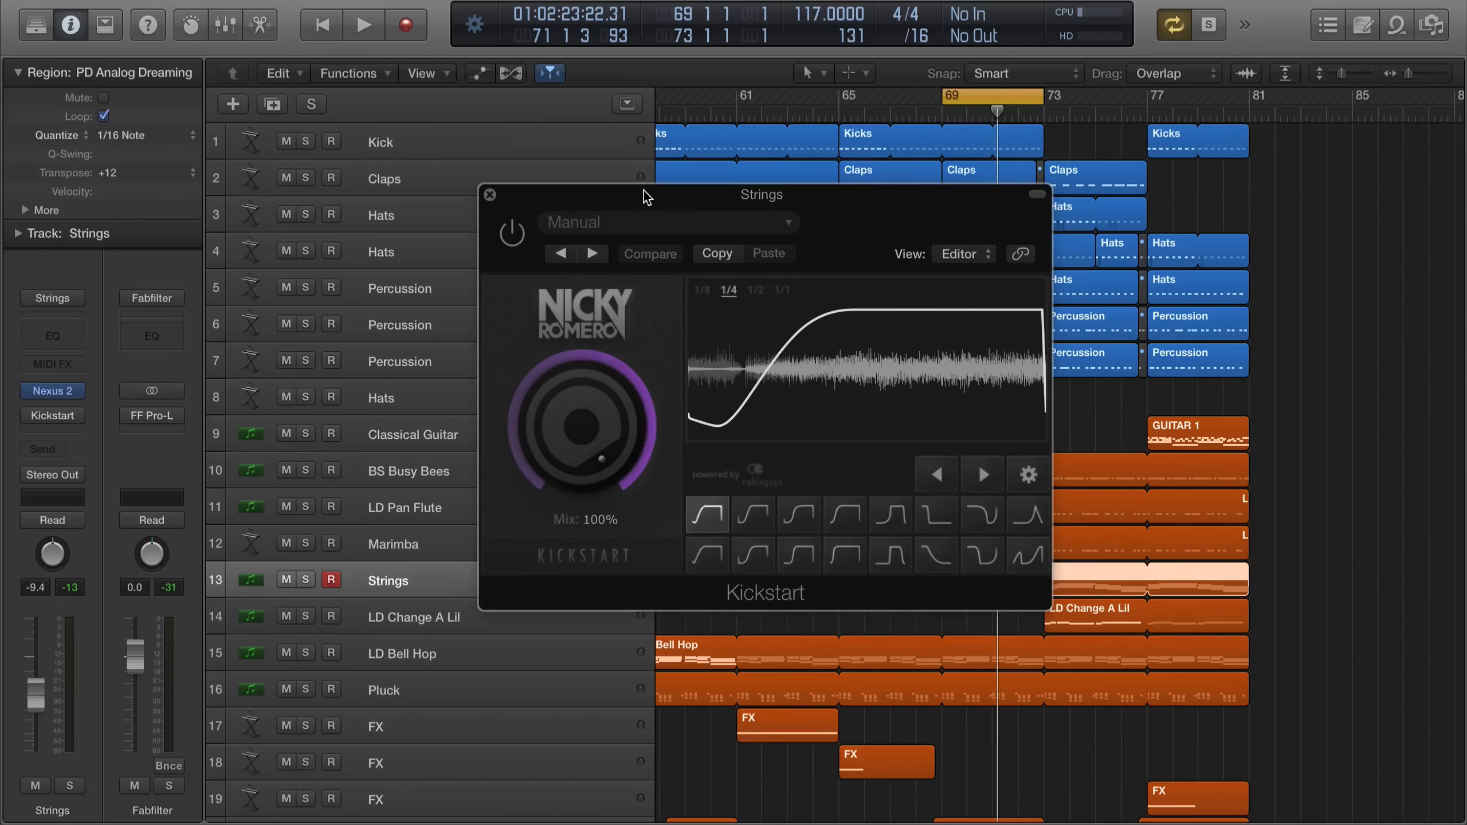
key("space")
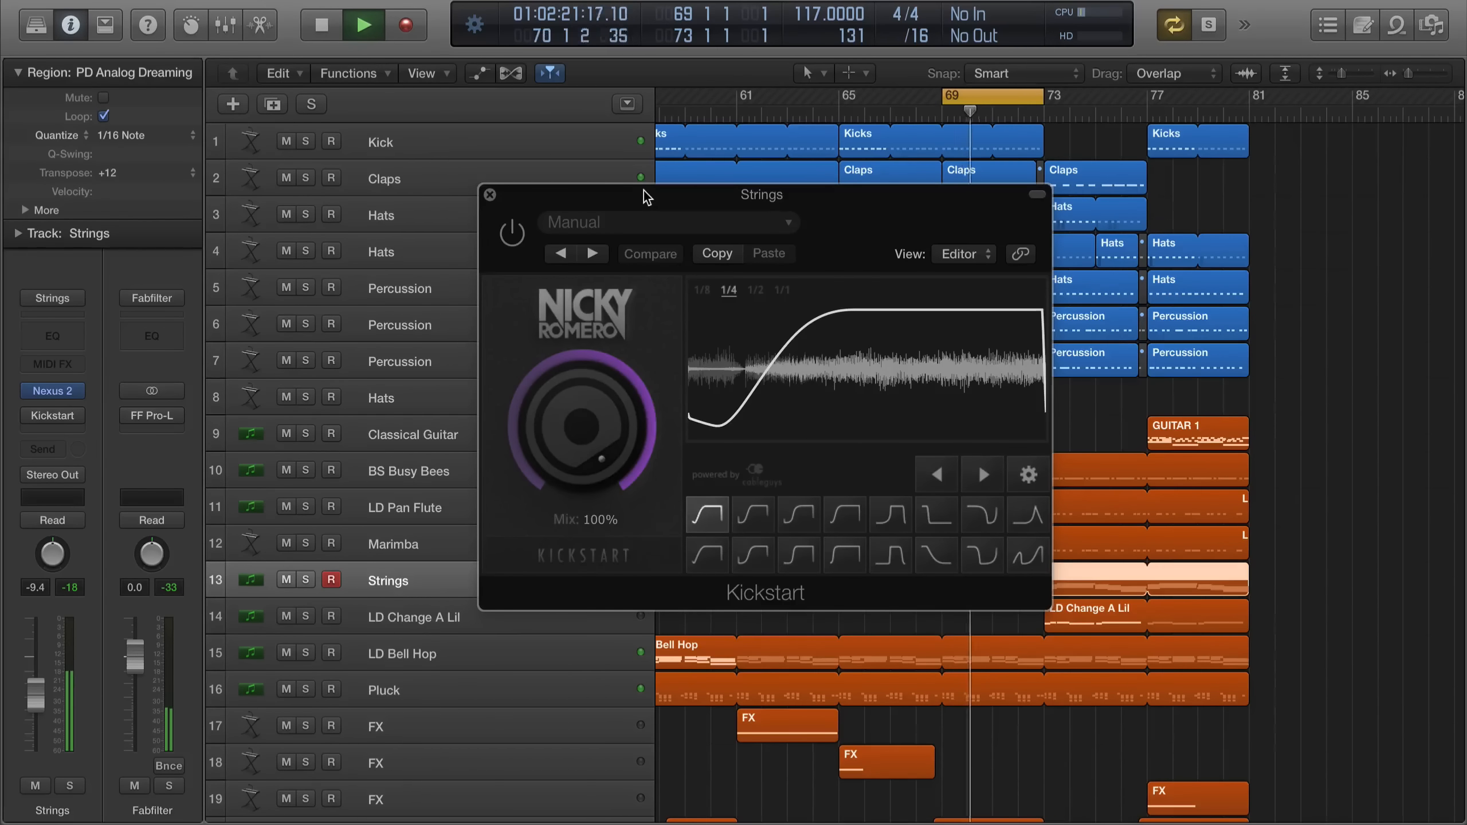
left_click_drag(646, 196, 679, 238)
key("space")
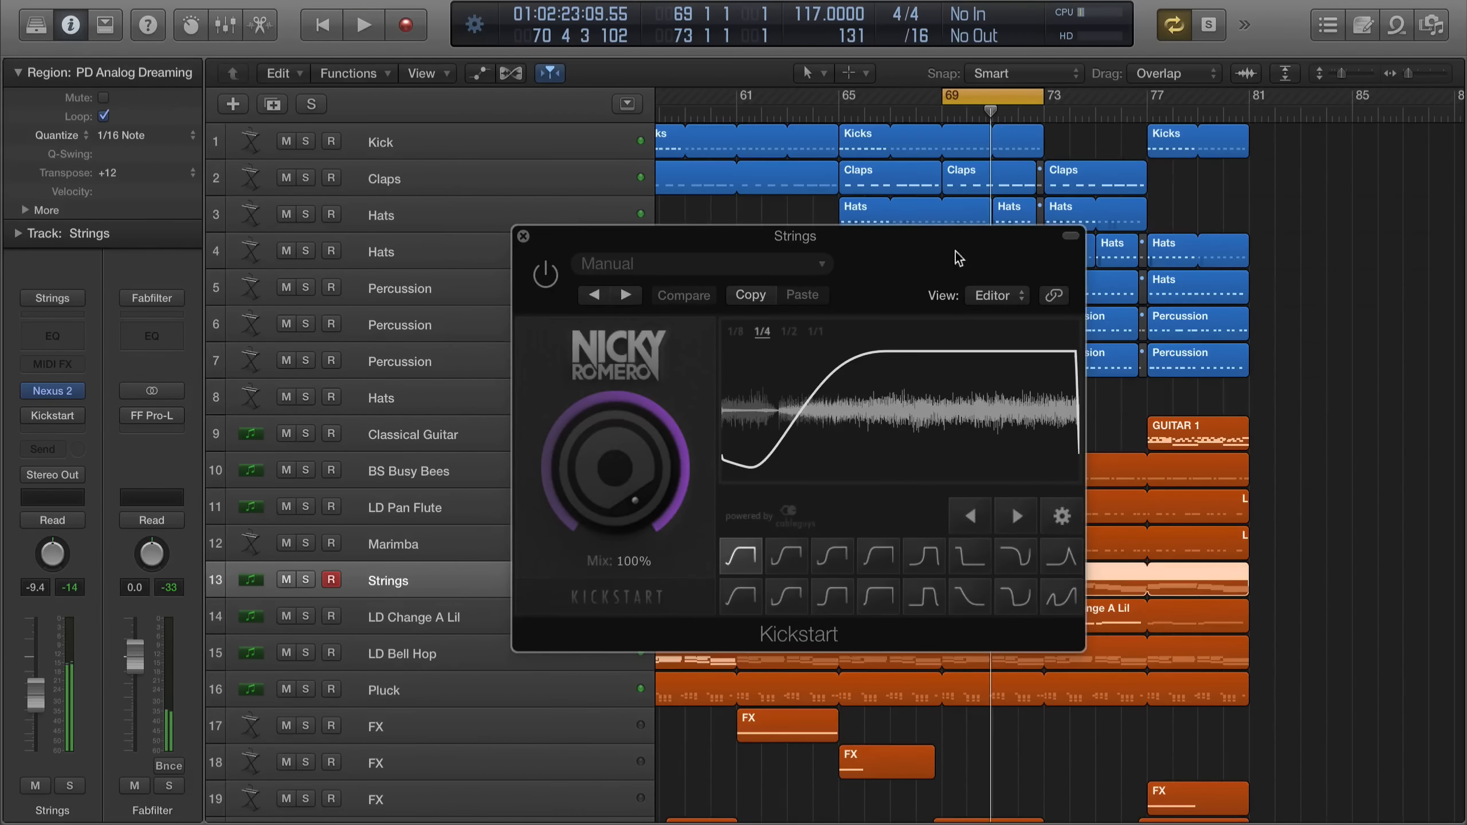
Shorten the looped Kicks region on the Kick track so that the kick ends at bar 69
left_click_drag(929, 253, 916, 478)
left_click(886, 361)
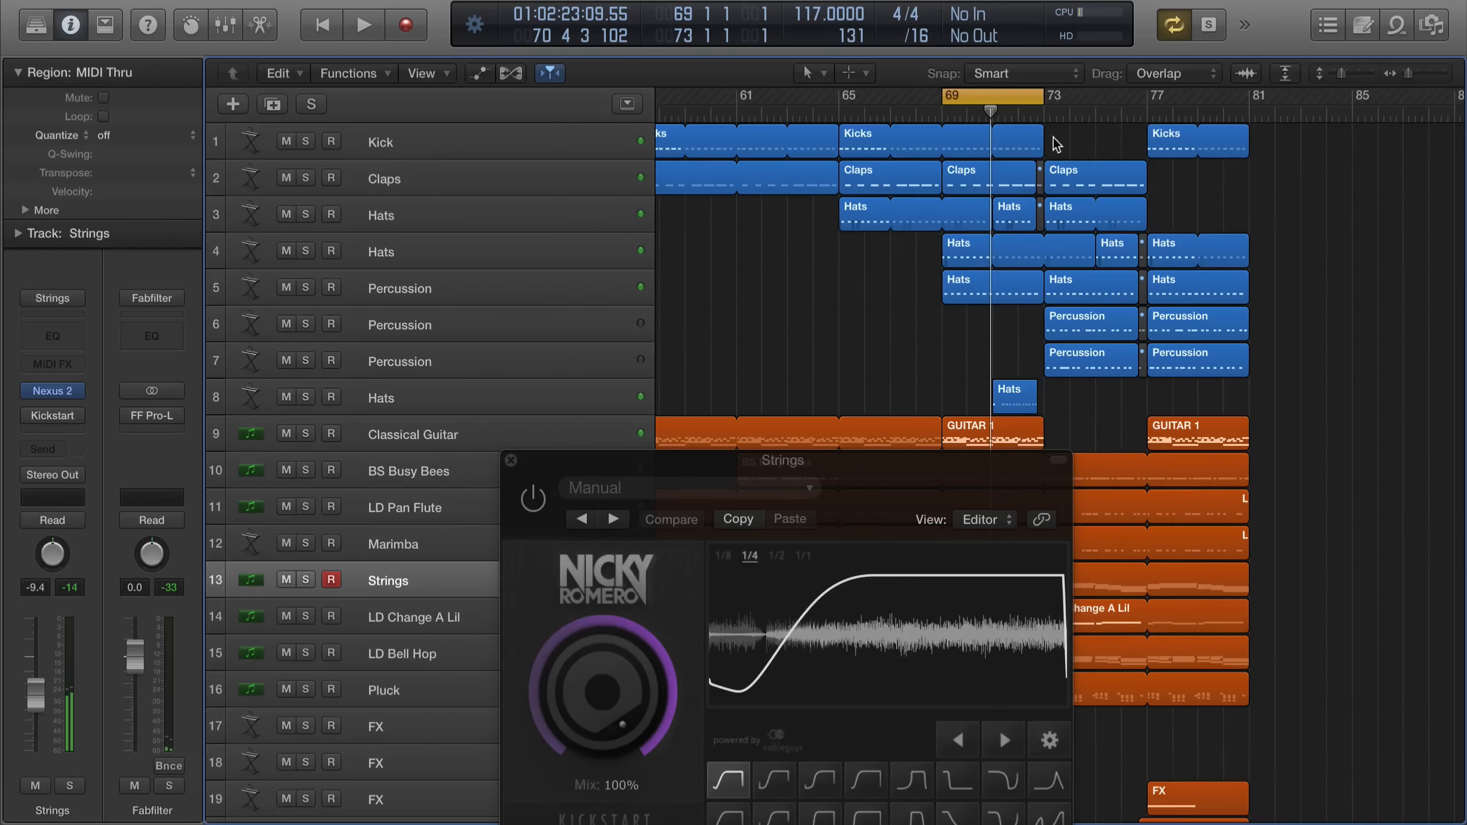
left_click_drag(1040, 141, 939, 143)
left_click_drag(756, 459, 801, 361)
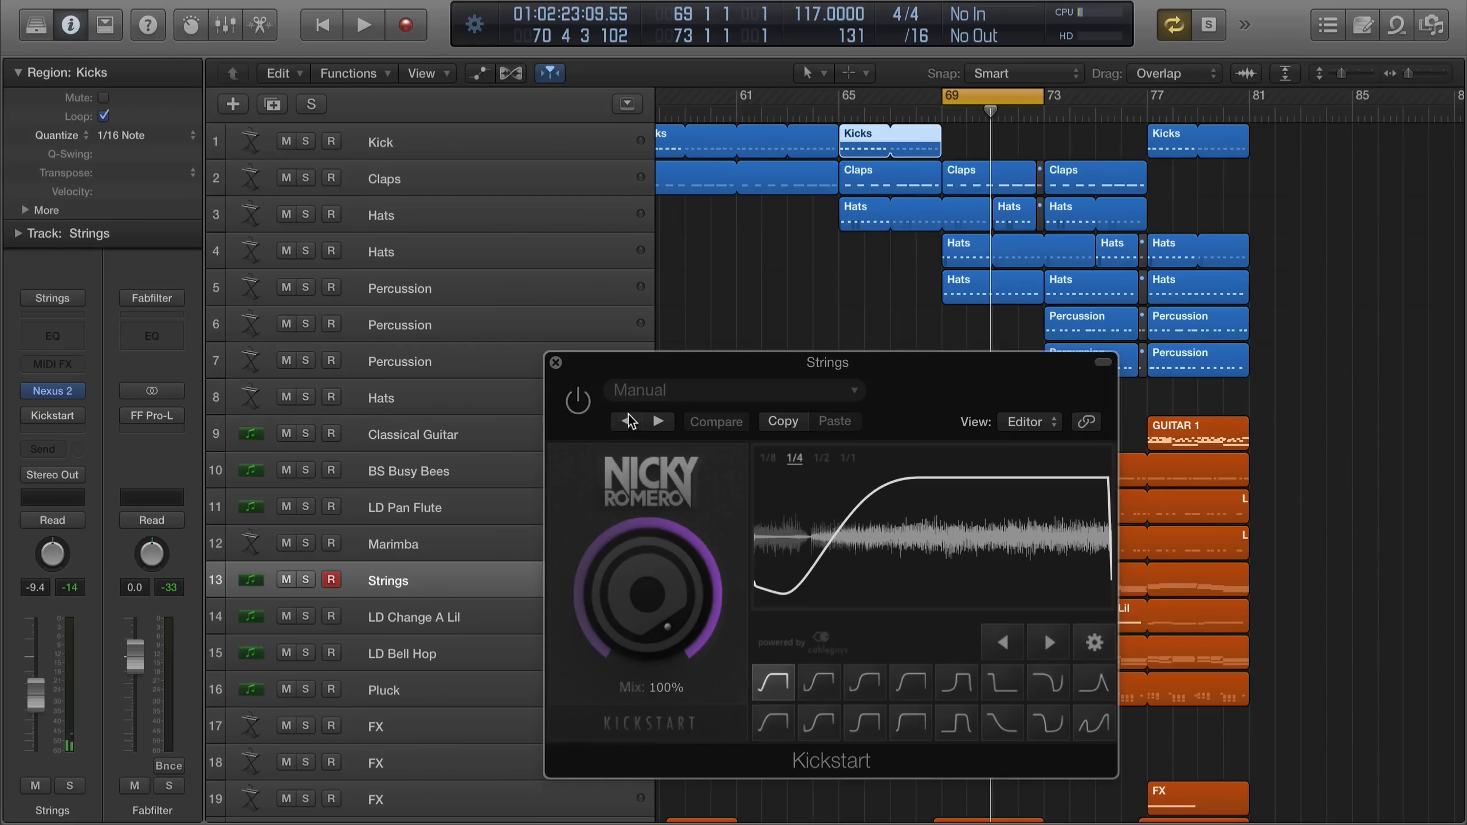
Compare the loop without the kick with the Strings Kickstart bypassed and active, leave it active and close its window
key("space")
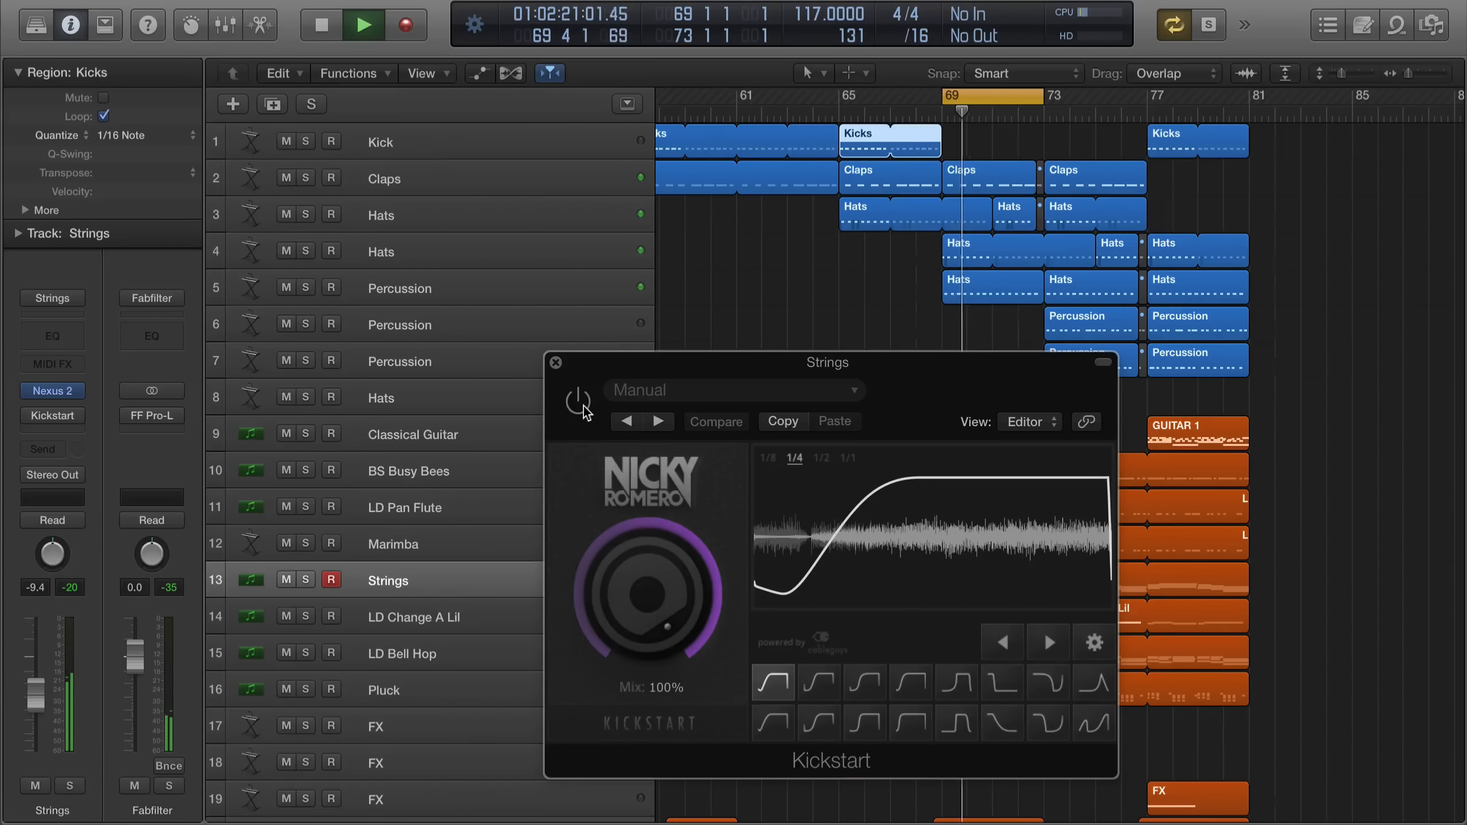
key("space")
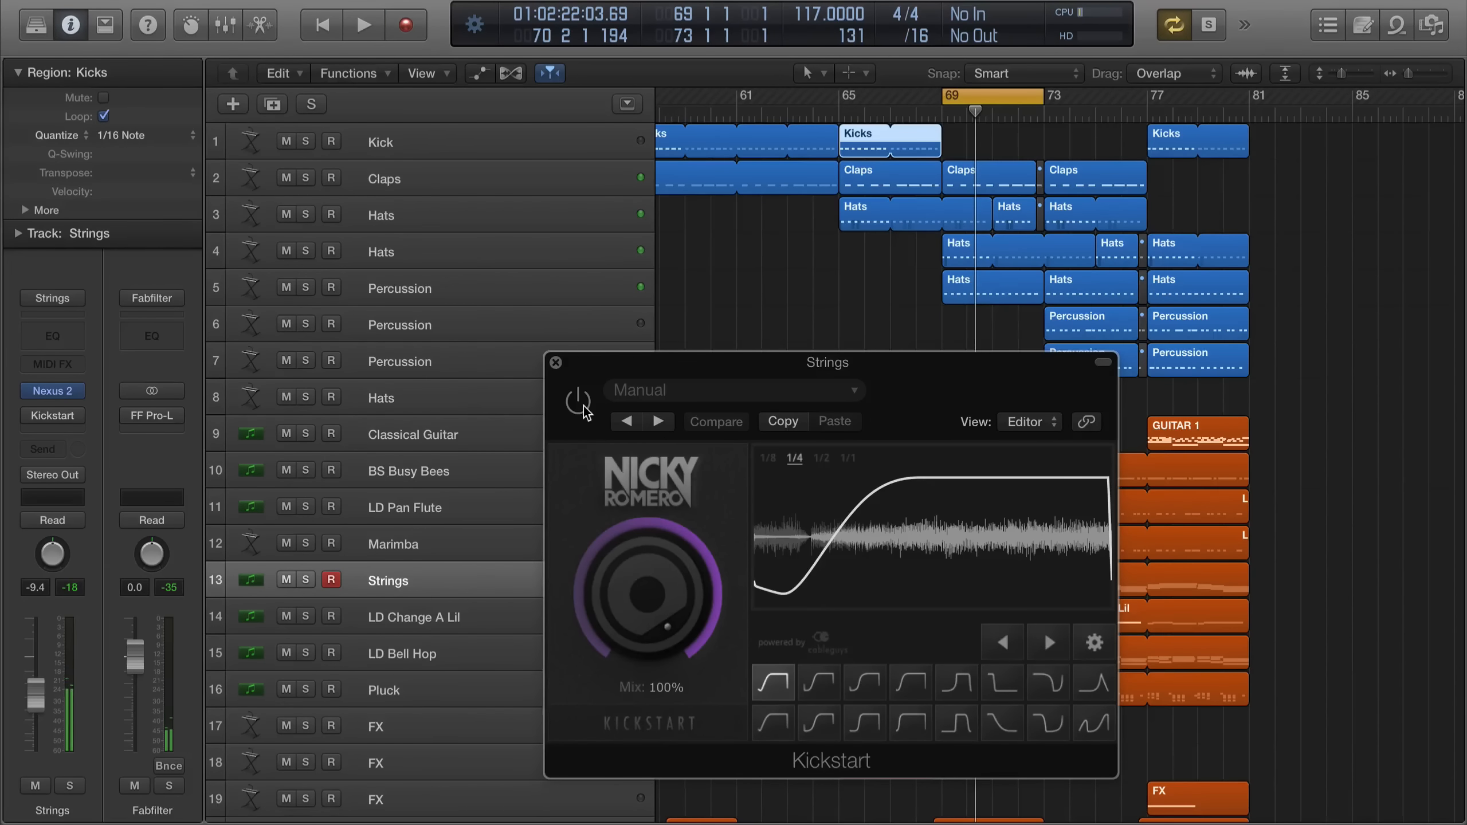
key("space")
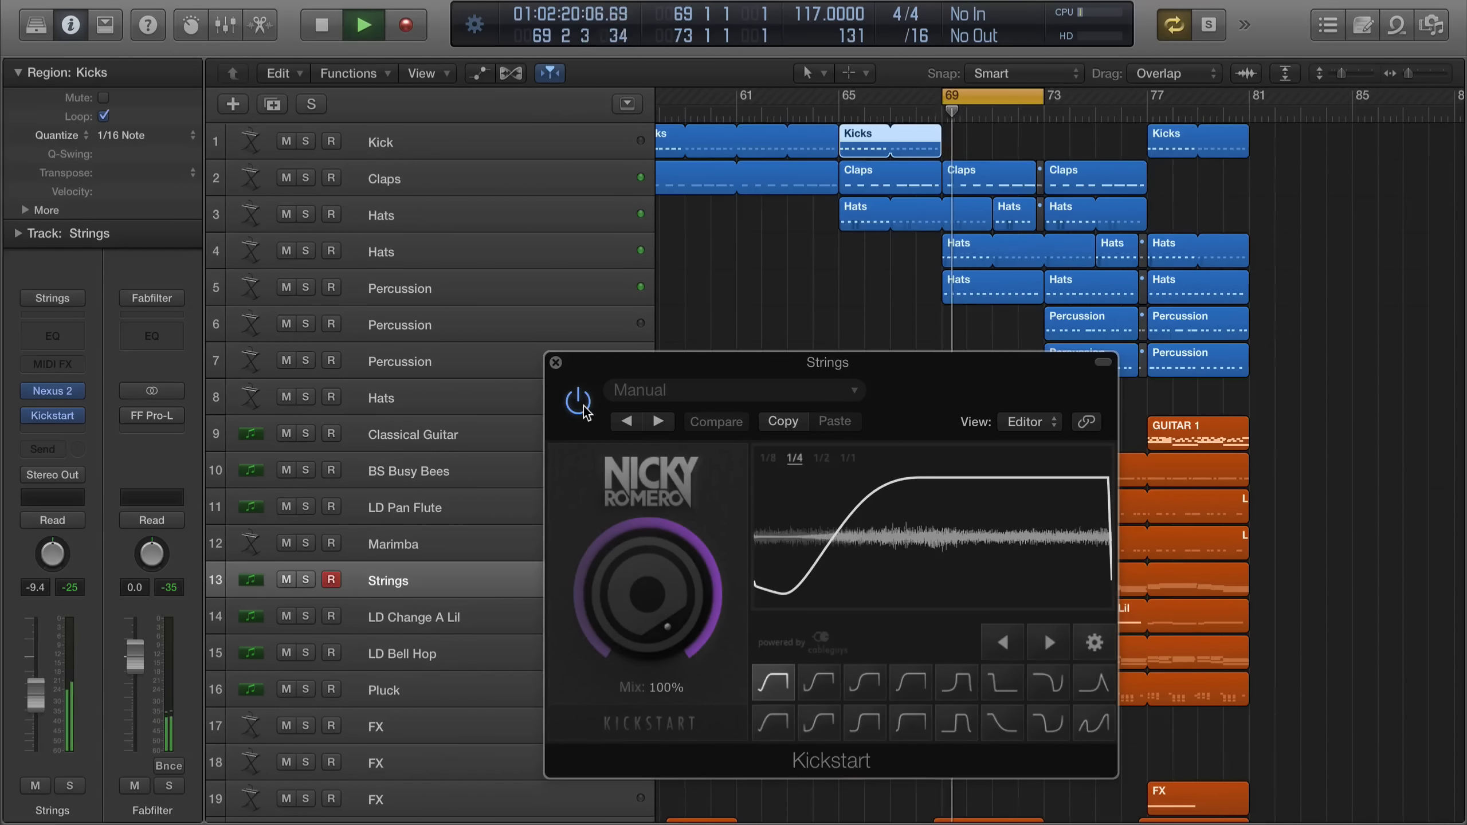
key("space")
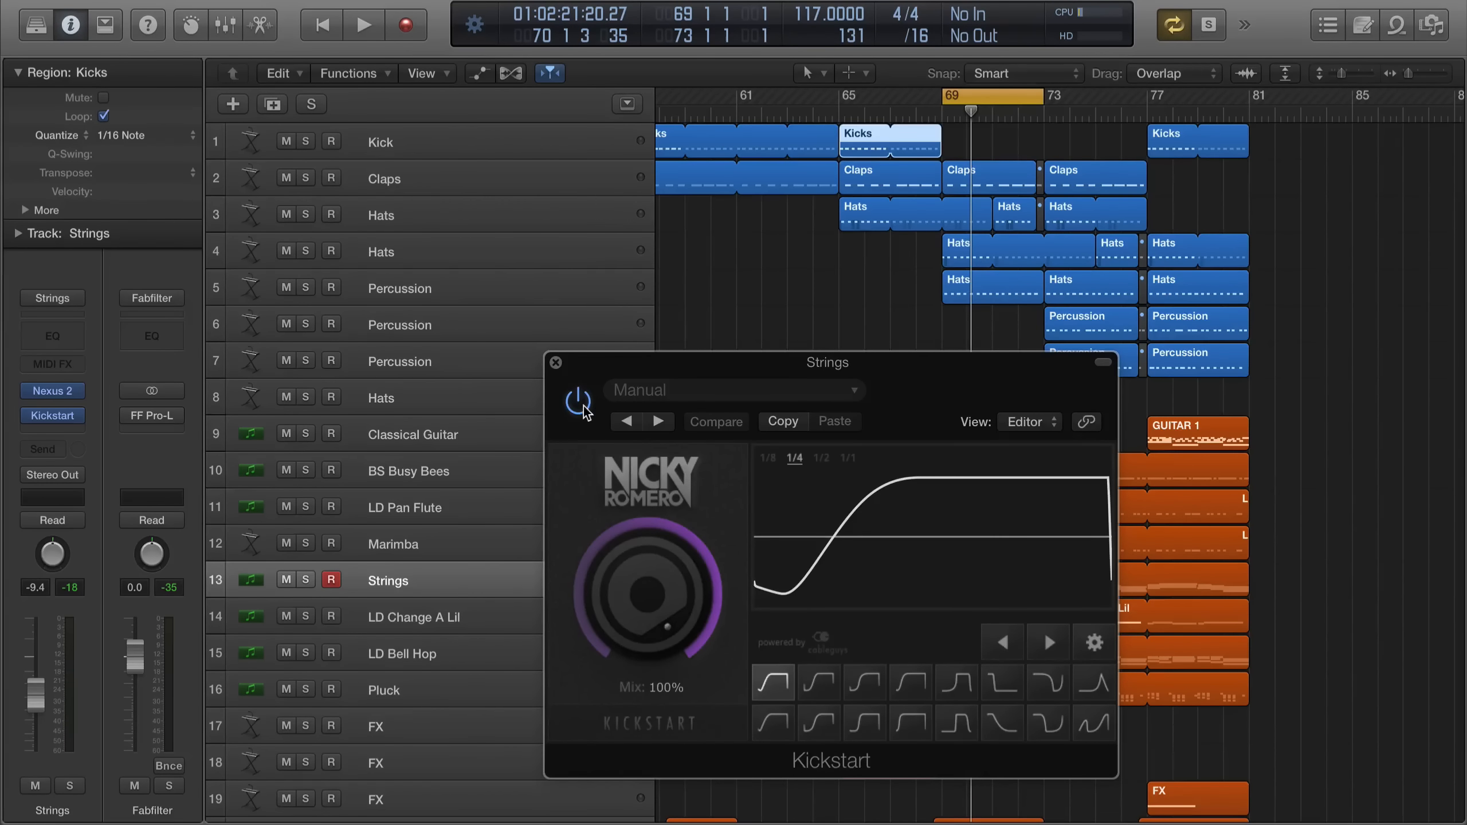
left_click(556, 363)
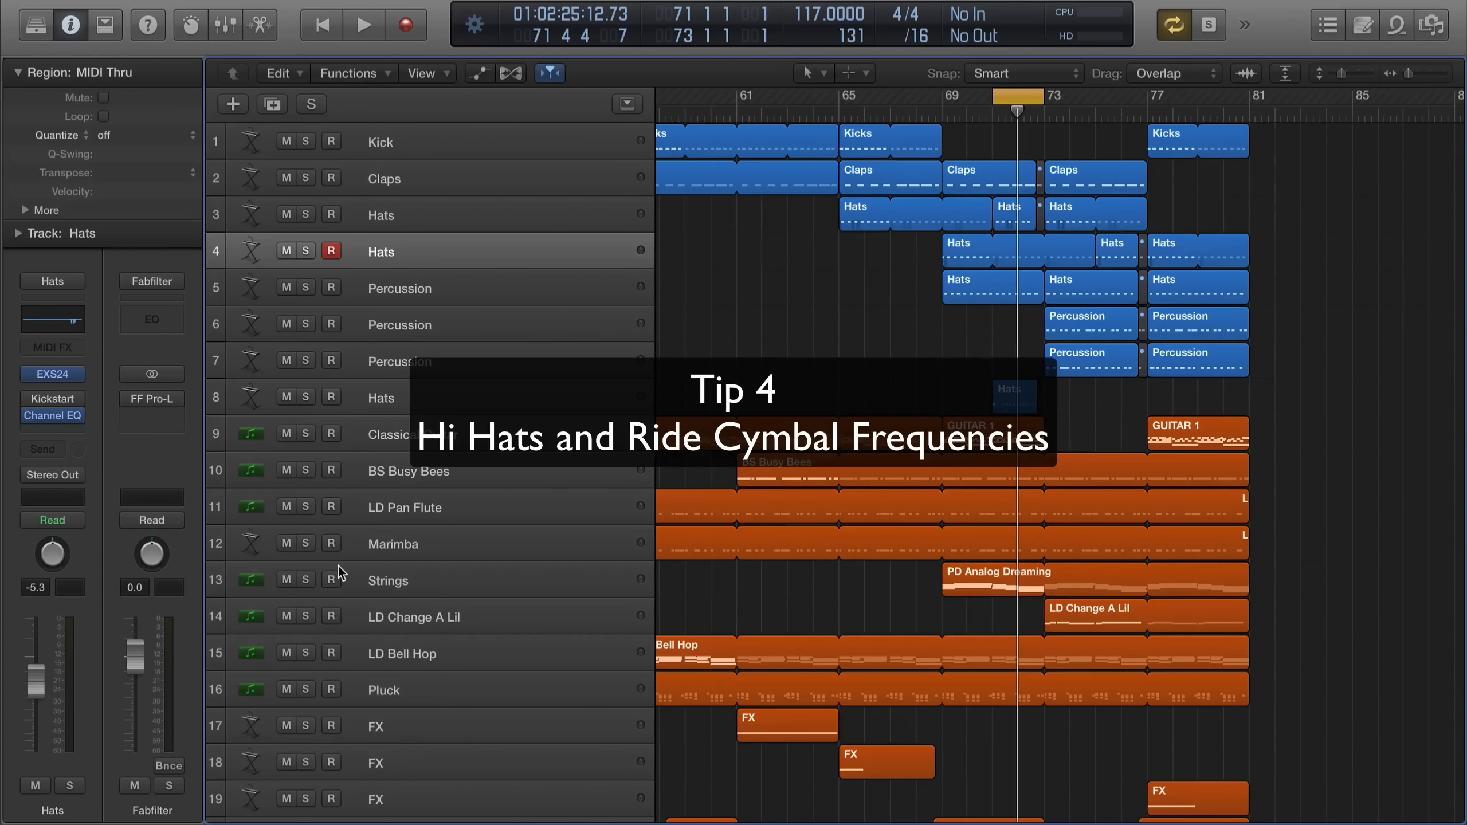
Solo the Hats track 4 during playback and open its Channel EQ
key("space")
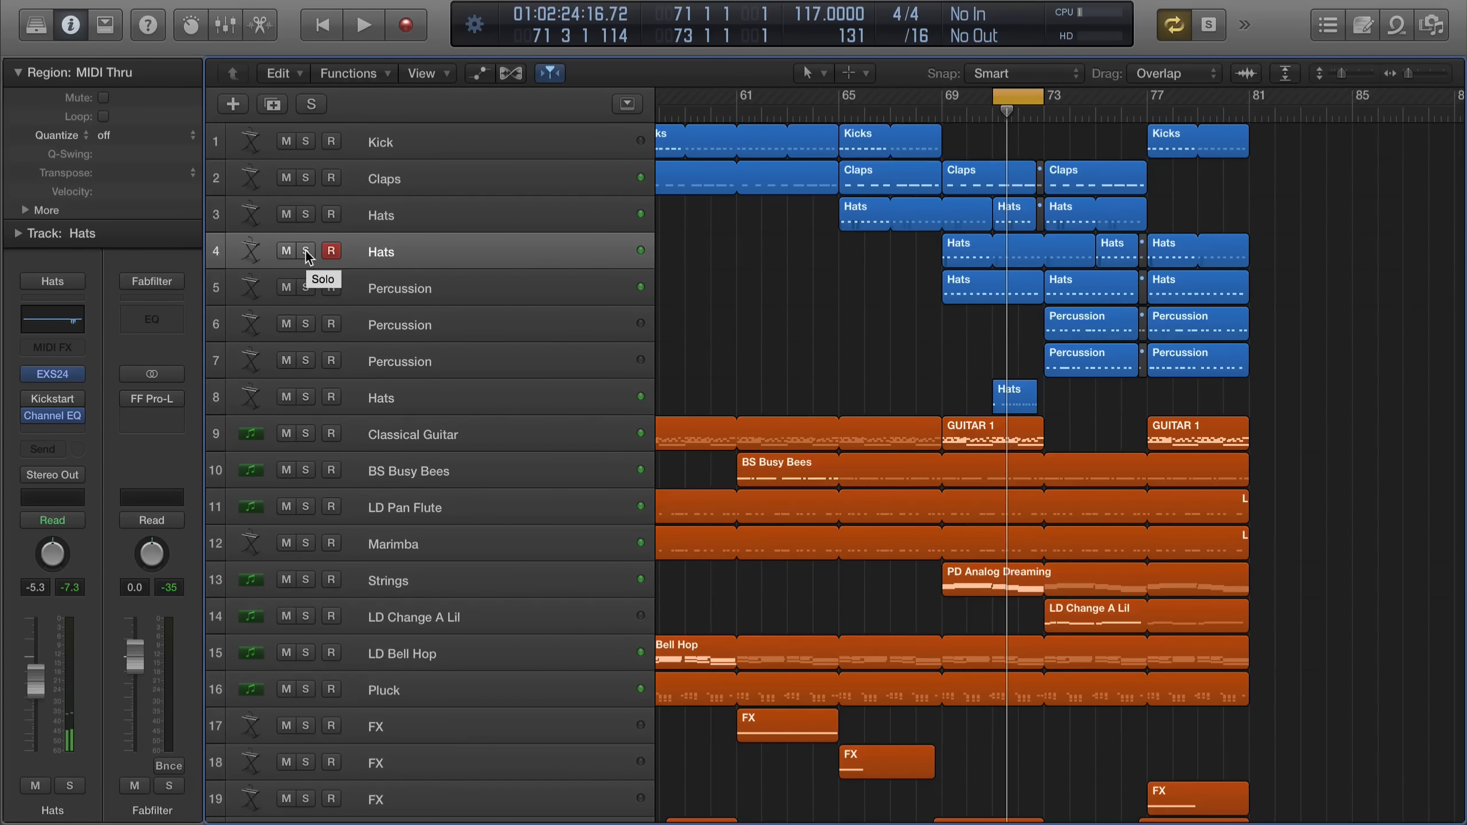
left_click(306, 251)
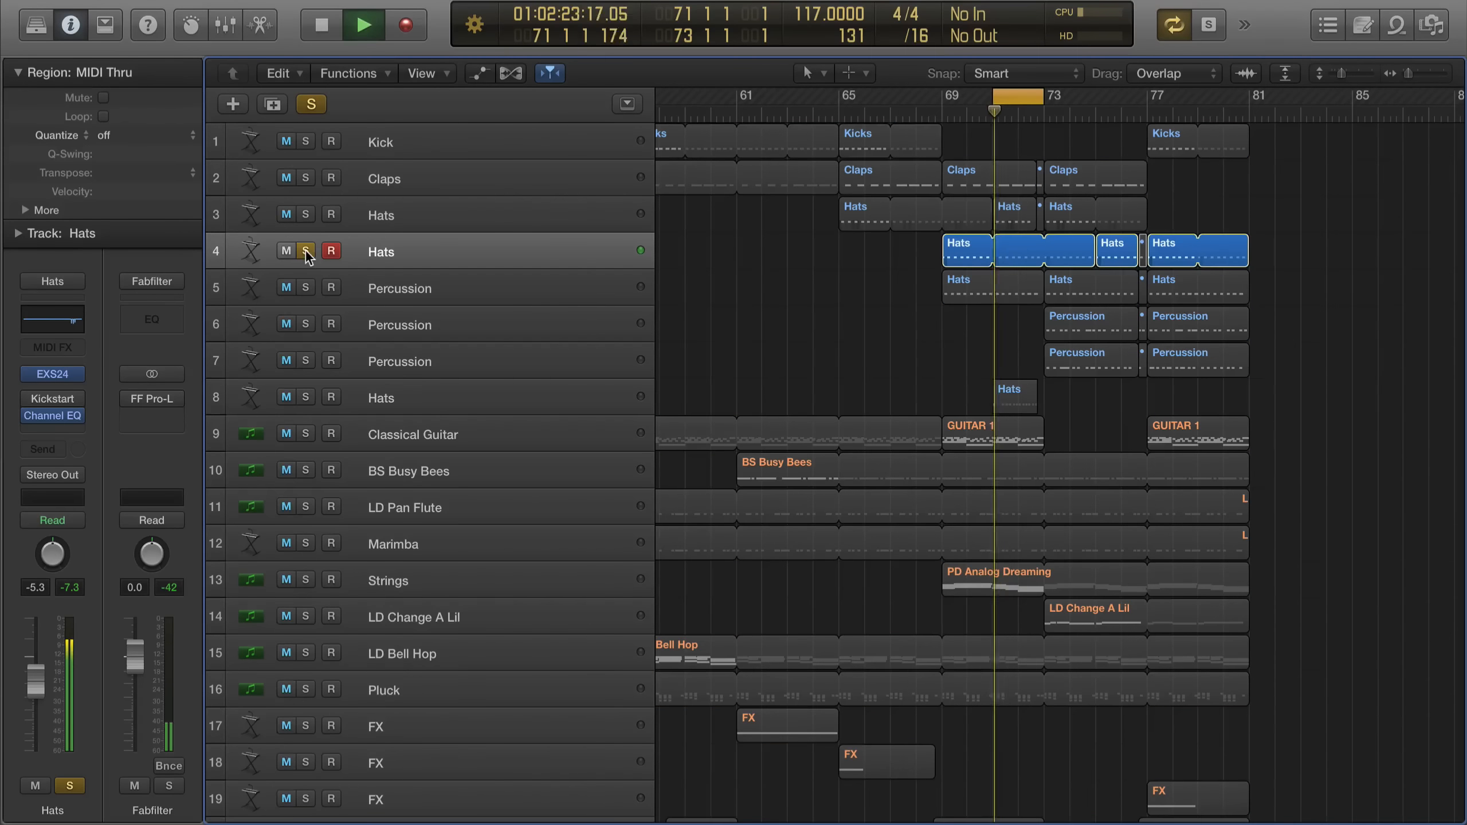
left_click(52, 415)
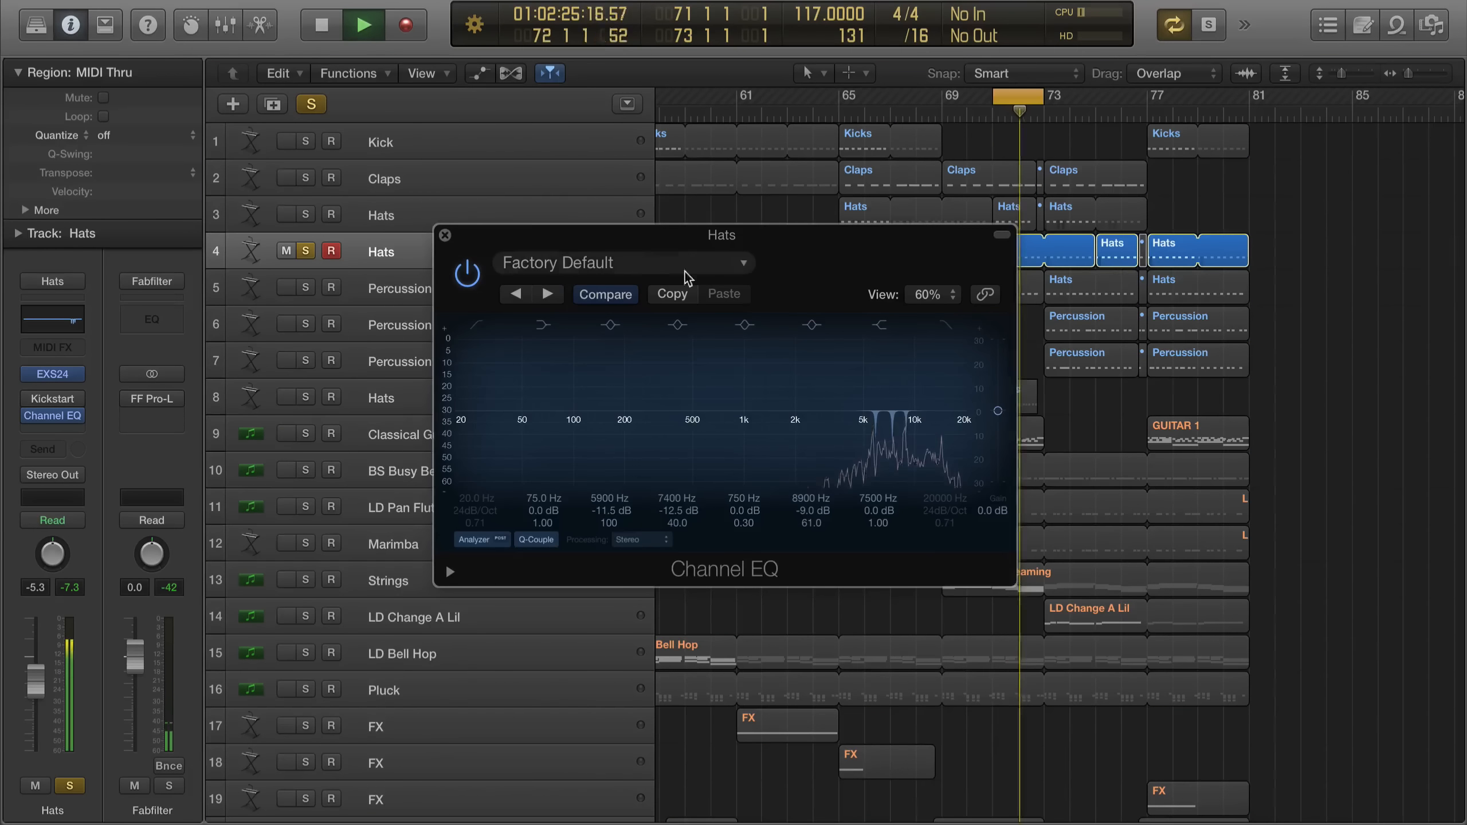
Recall the default setting of the Hats Channel EQ and enable its Analyzer while checking playback
key("space")
left_click(636, 263)
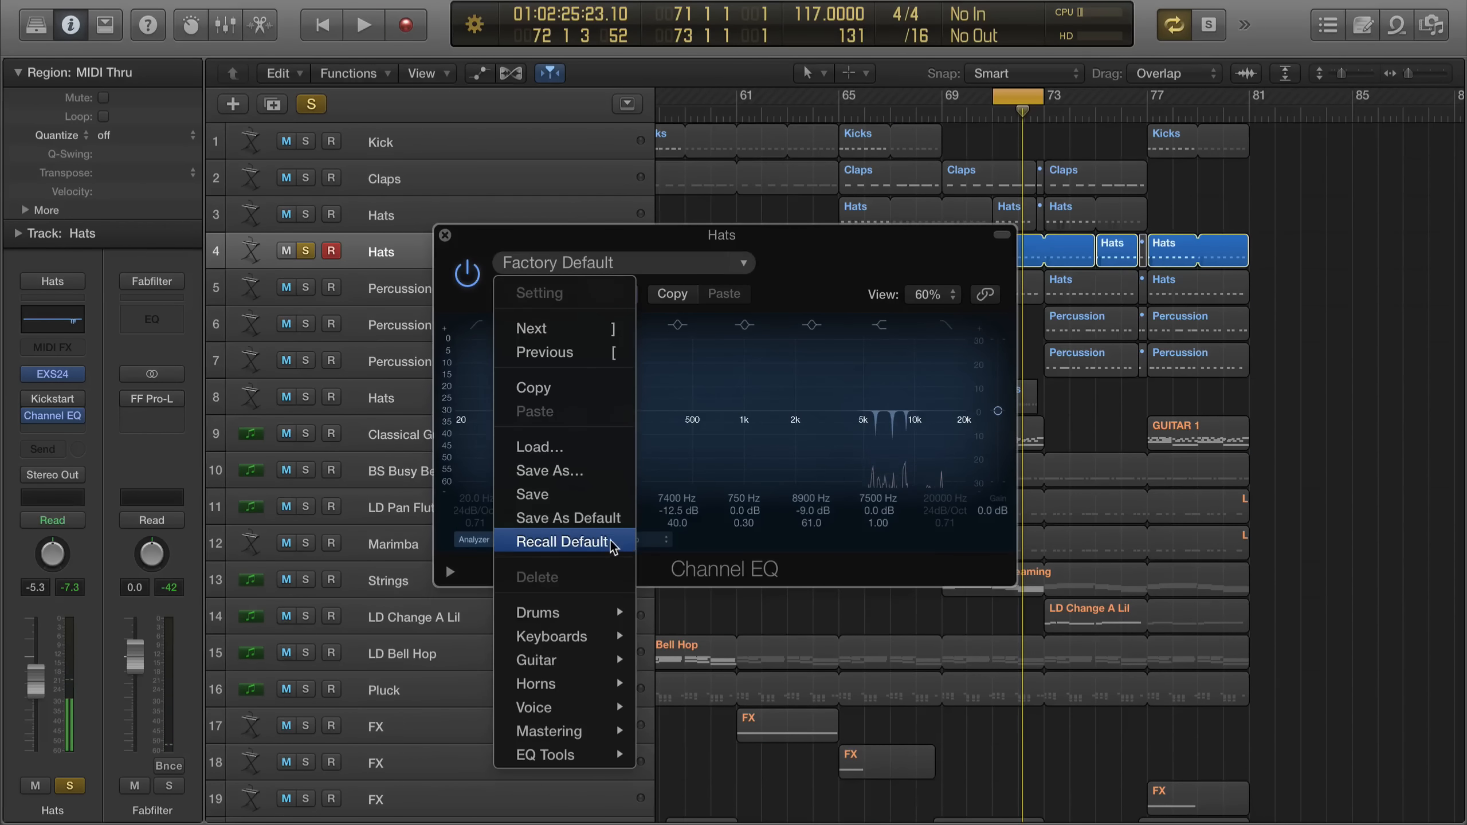
left_click(629, 549)
key("space")
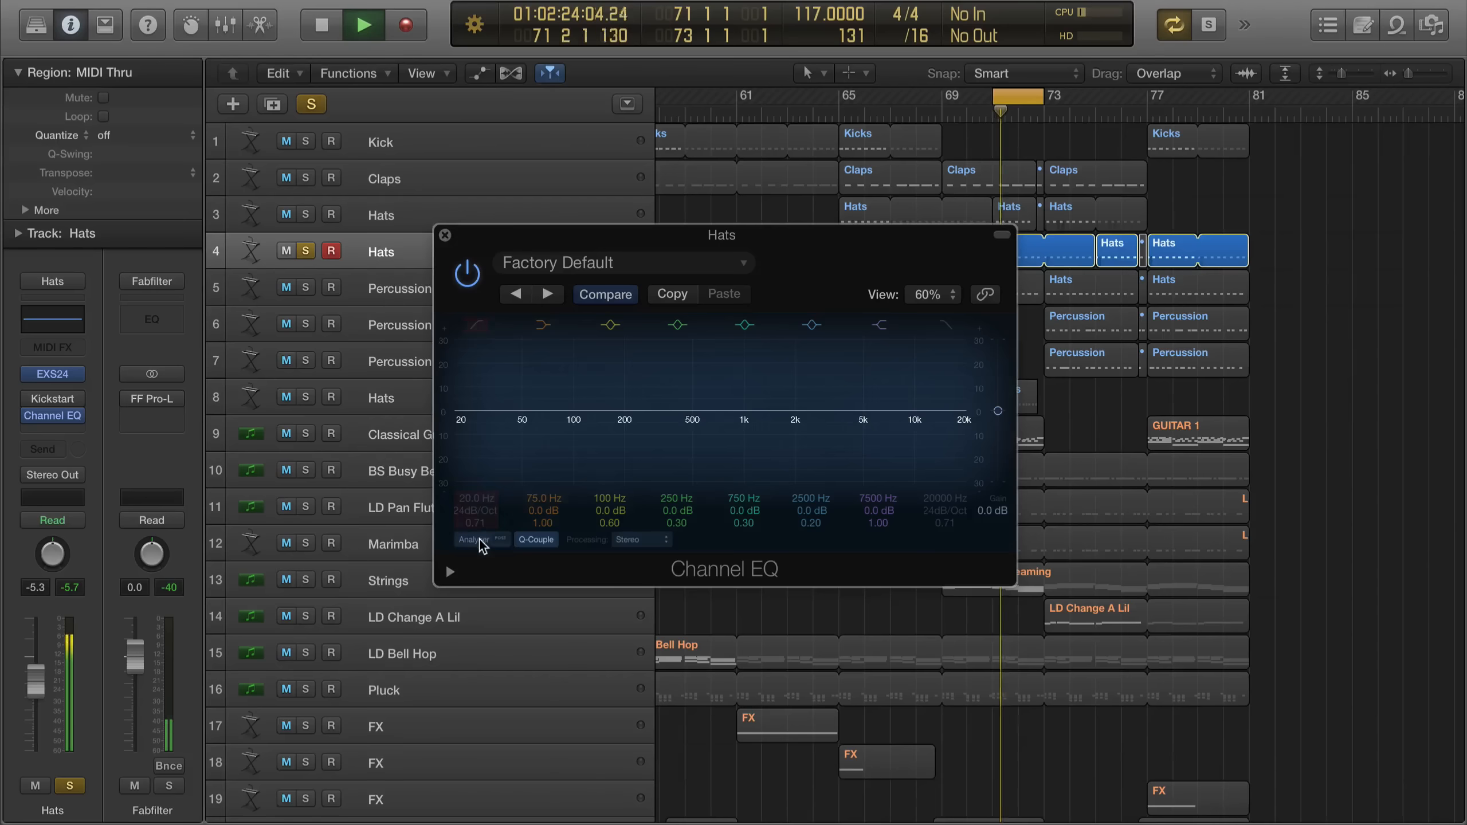
left_click(482, 539)
key("space")
Find the harsh hat frequency with a narrow +24 dB boost at 8900 Hz, and cut that green band to -12.0 dB with Q 100
left_click_drag(699, 532, 661, 451)
key("space")
mouse_move(662, 500)
left_mouse_down()
mouse_move(661, 423)
mouse_move(676, 516)
left_mouse_up()
key("space")
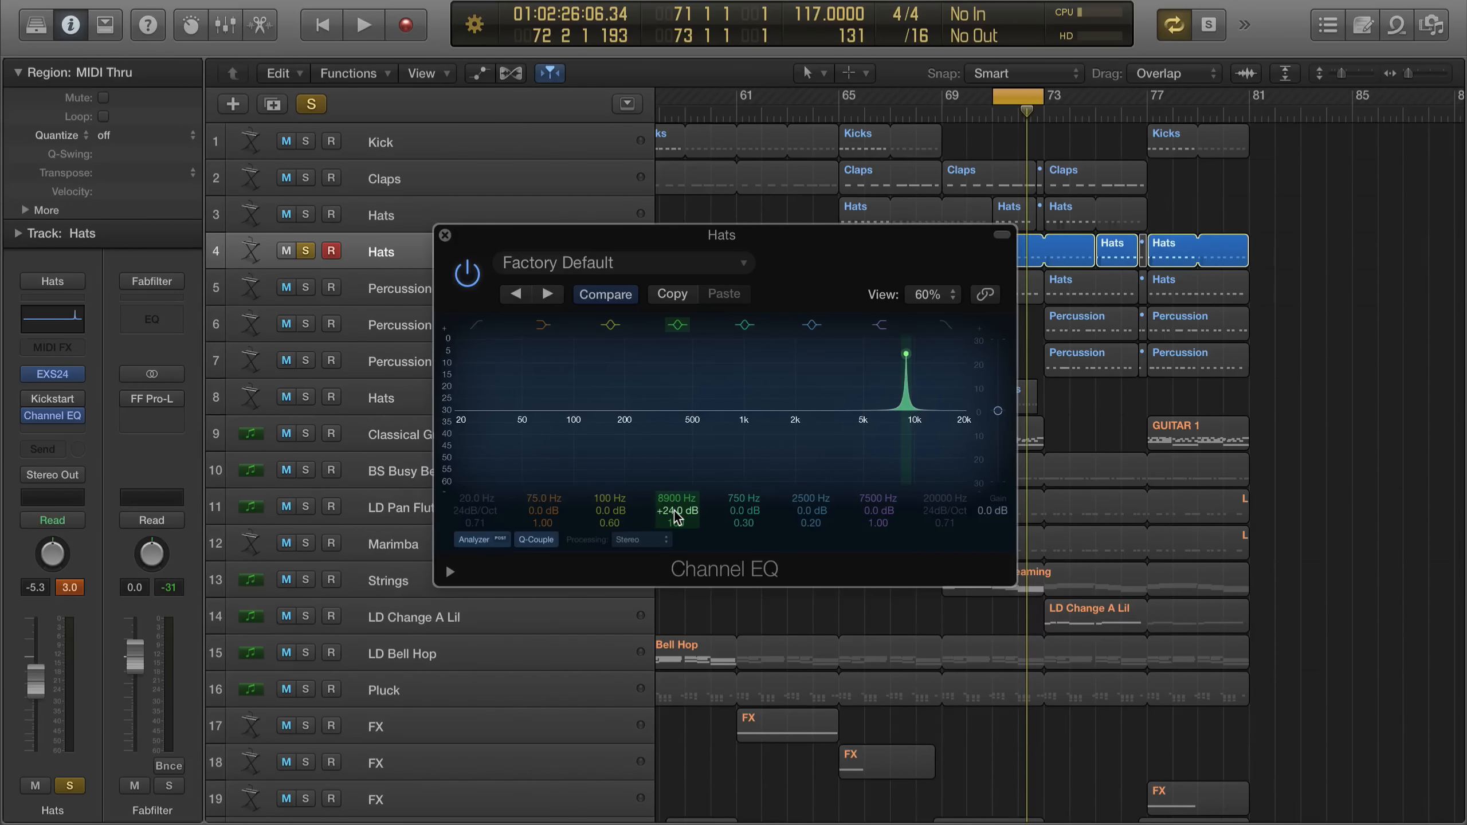
left_click_drag(677, 517, 677, 556)
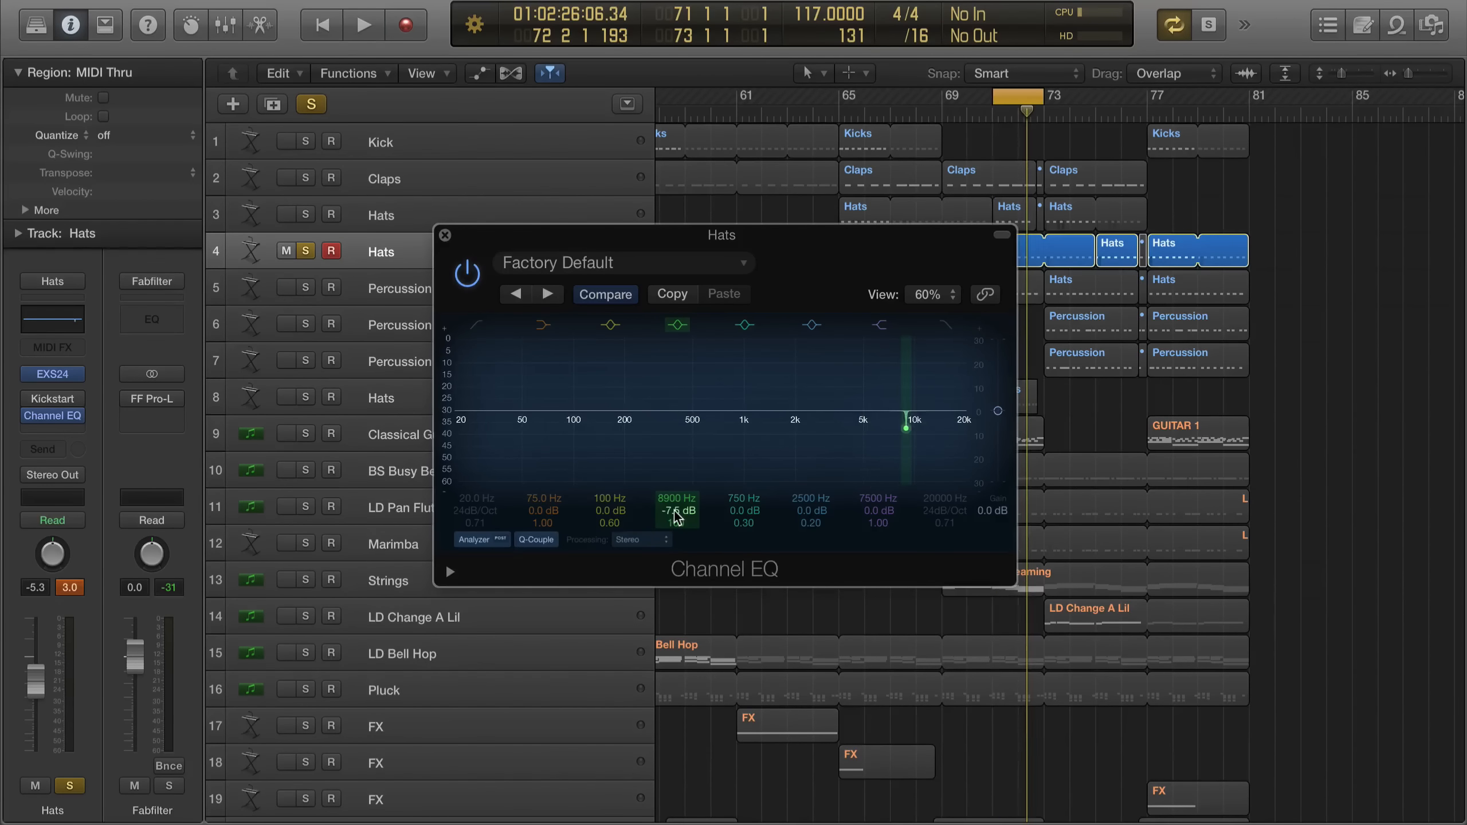
key("space")
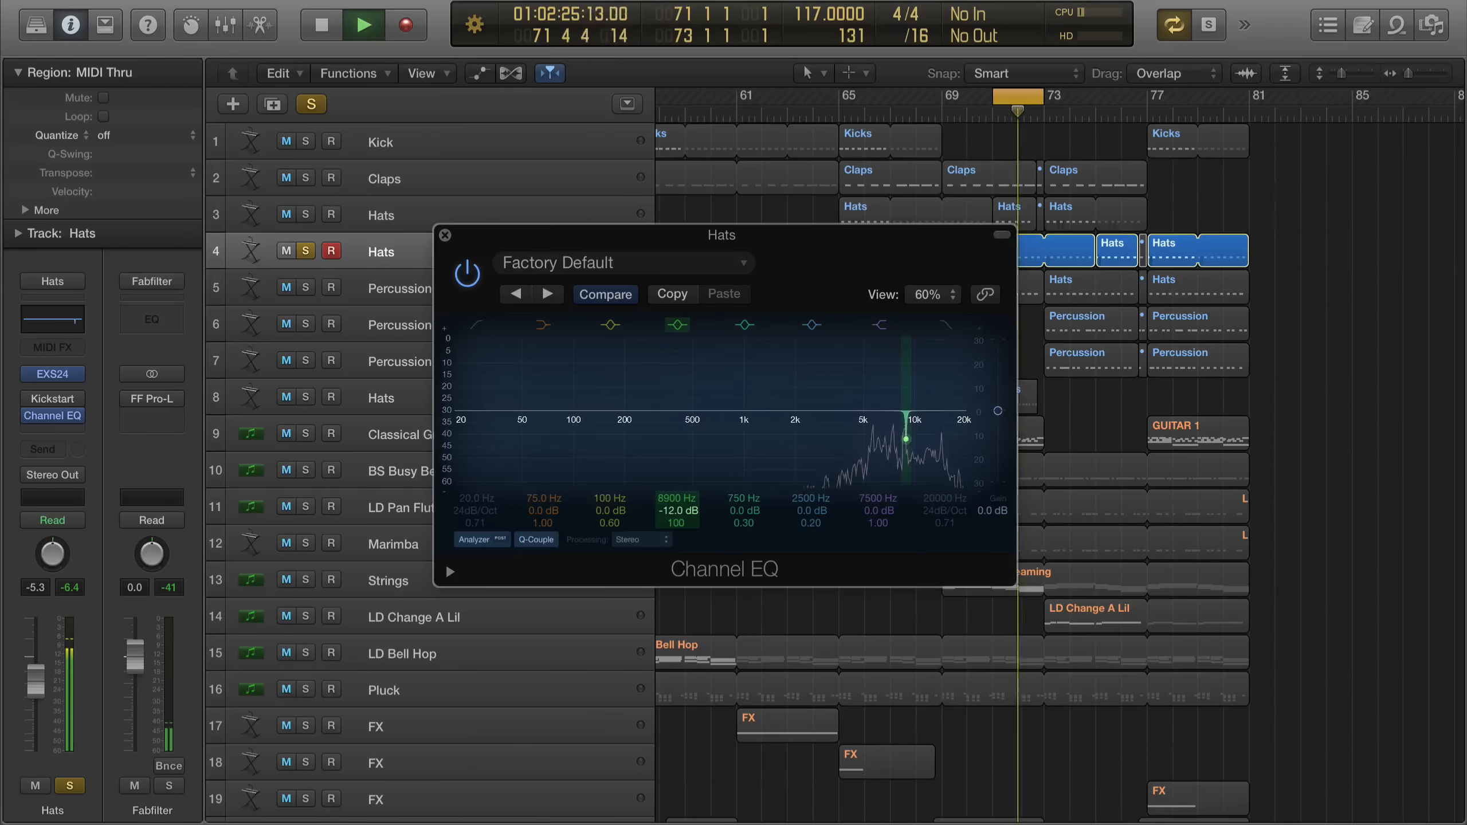
Cut 7400 Hz with the yellow band at Q 100 to about -11 dB, and lower the 8900 Hz band to -13.0 dB
left_click(601, 510)
left_click_drag(599, 507, 602, 546)
key("space")
left_click_drag(677, 510, 676, 521)
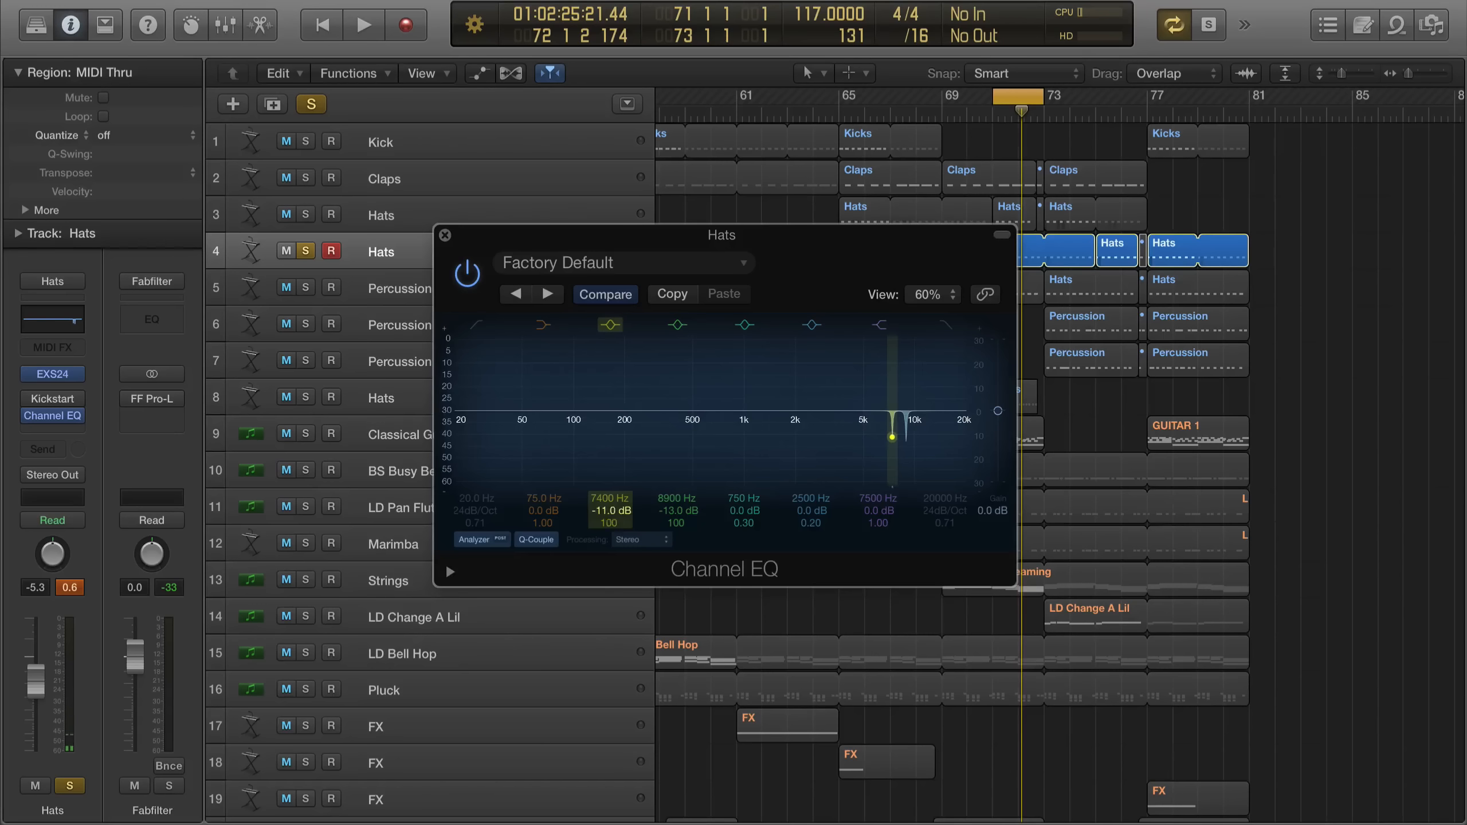
Play the soloed Hats with the Channel EQ bypassed and active to compare the cuts, and close the EQ window
key("space")
left_click(468, 275)
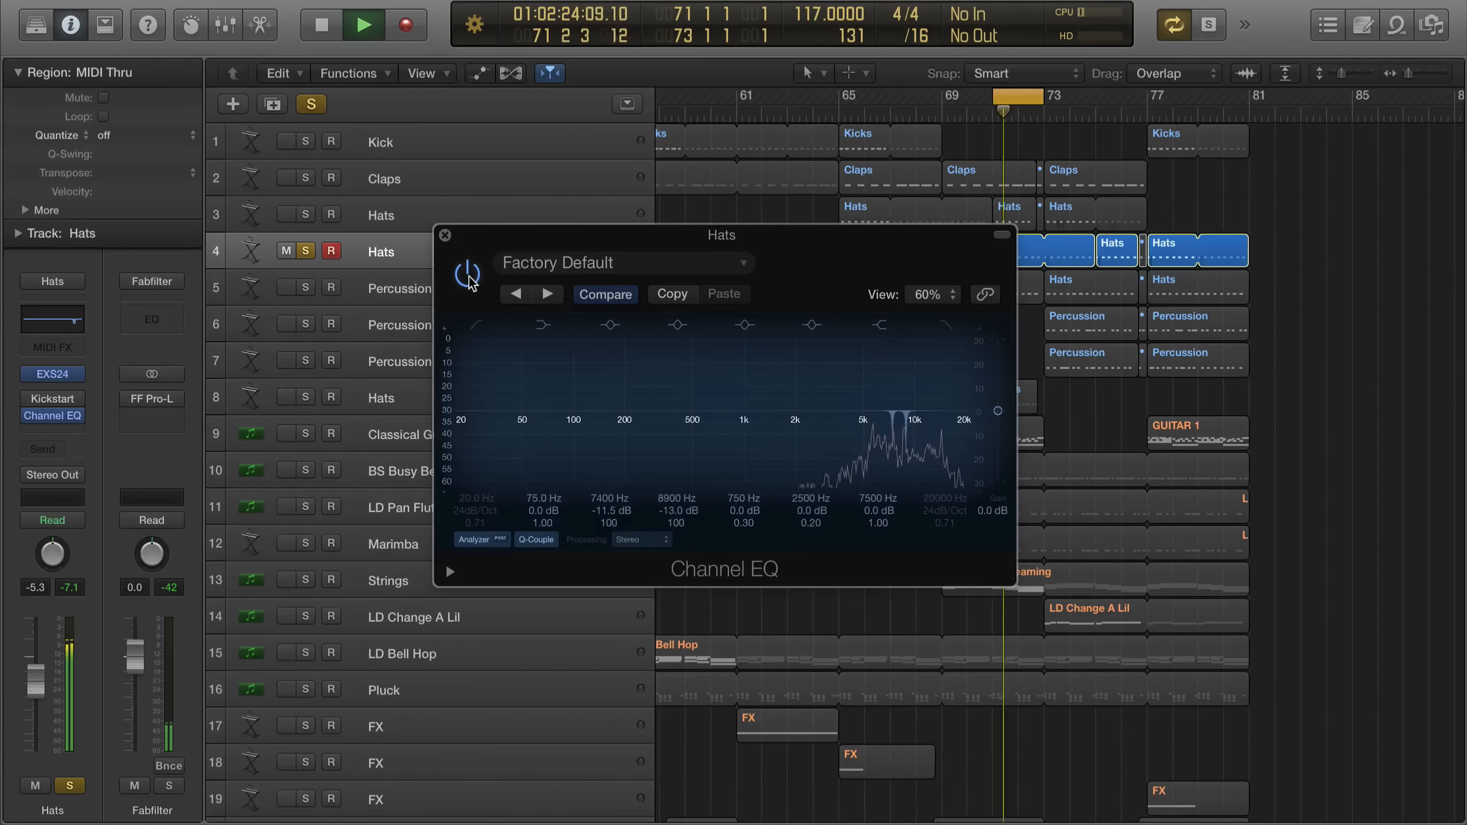
left_click(469, 277)
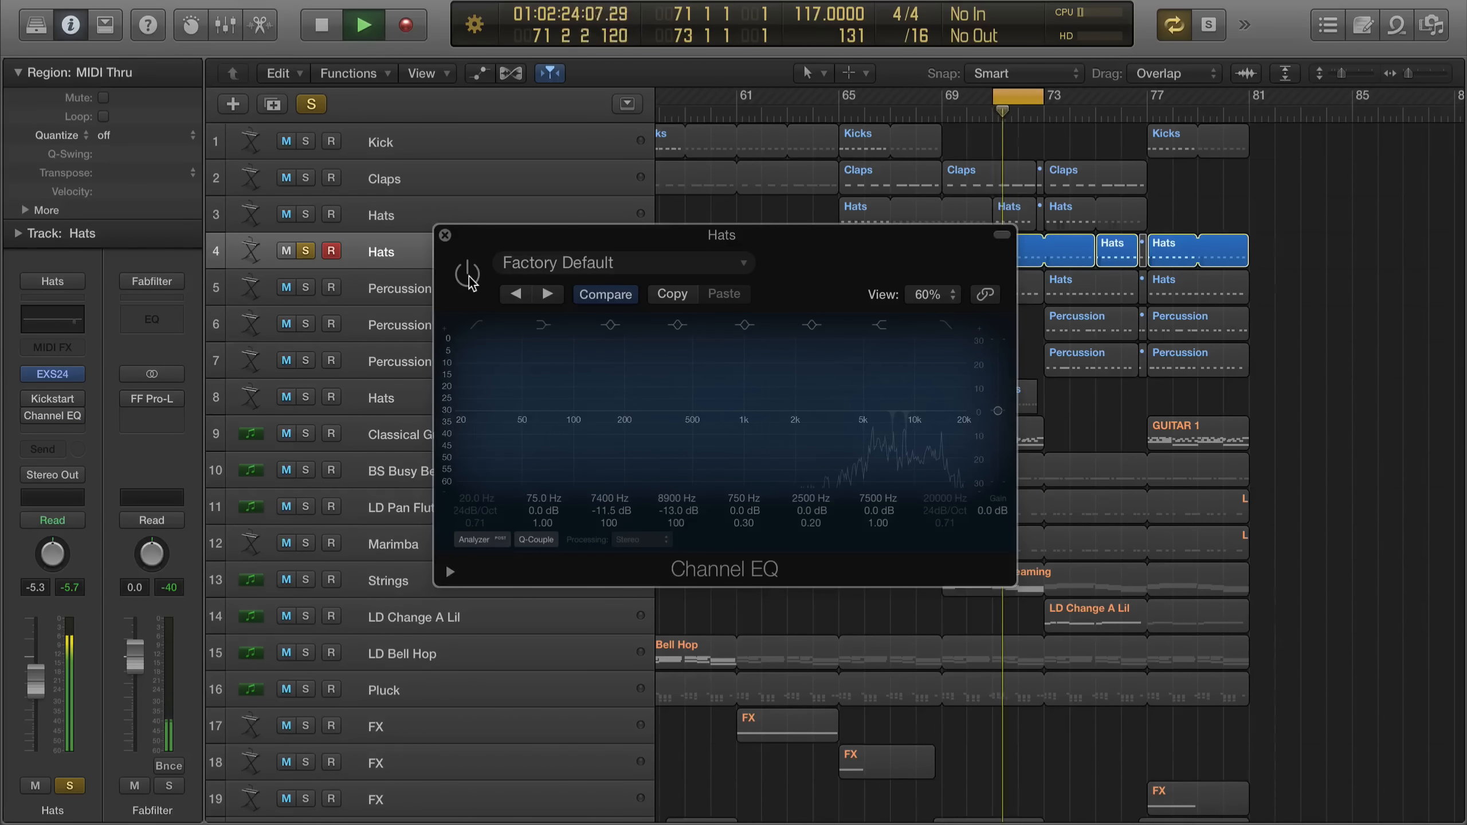
left_click(469, 278)
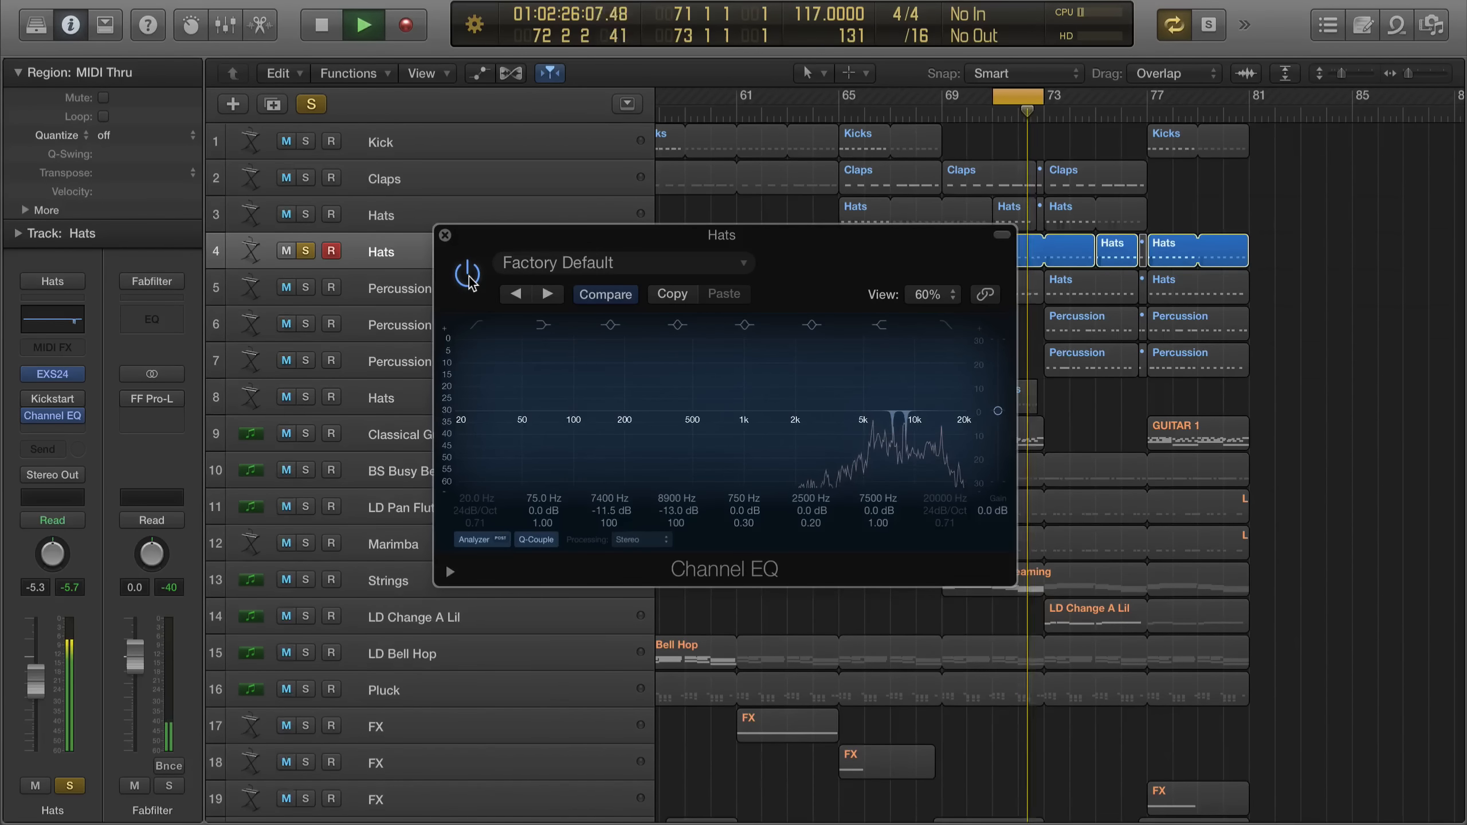
key("space")
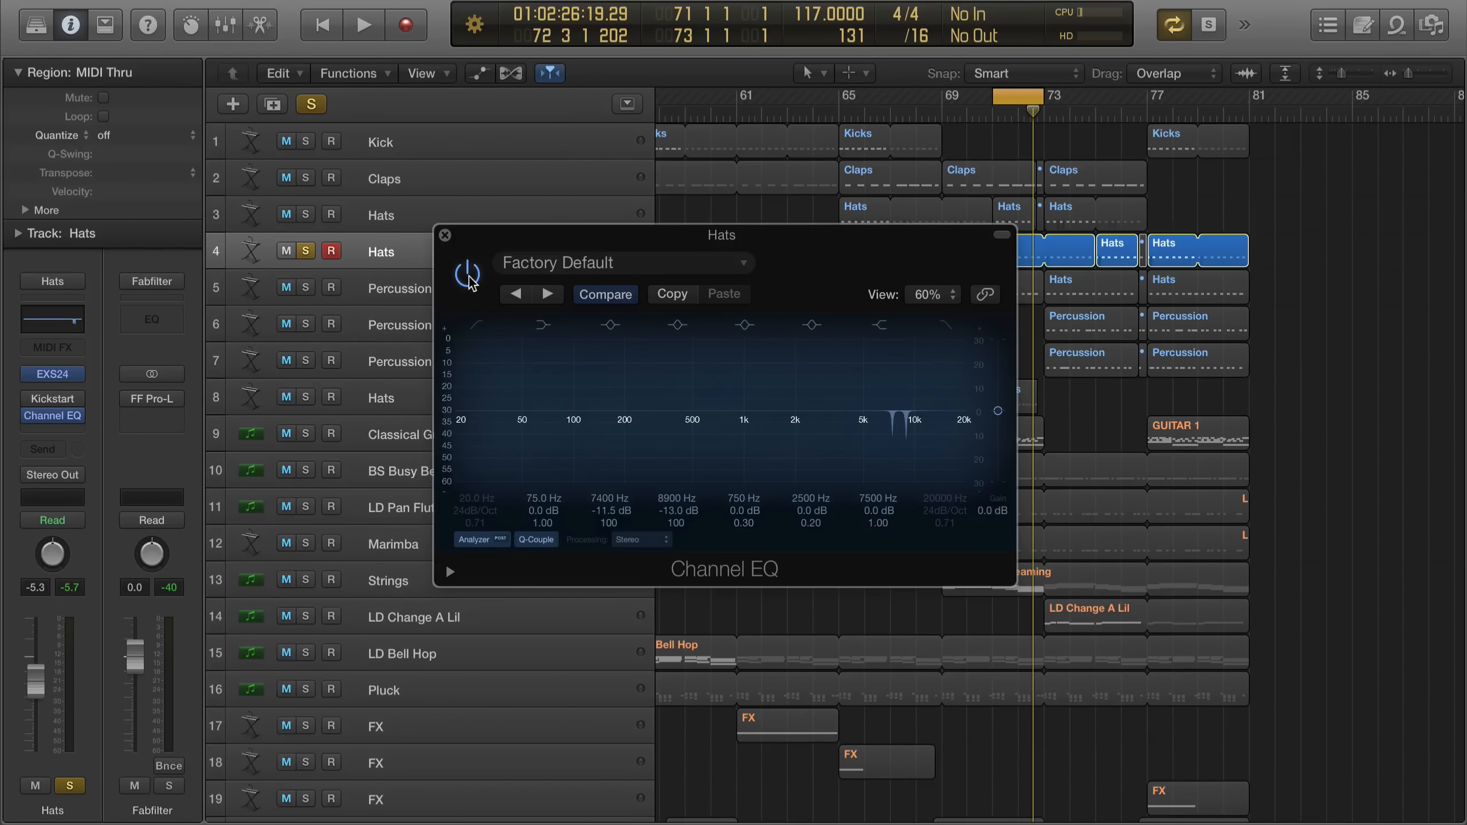
left_click(467, 281)
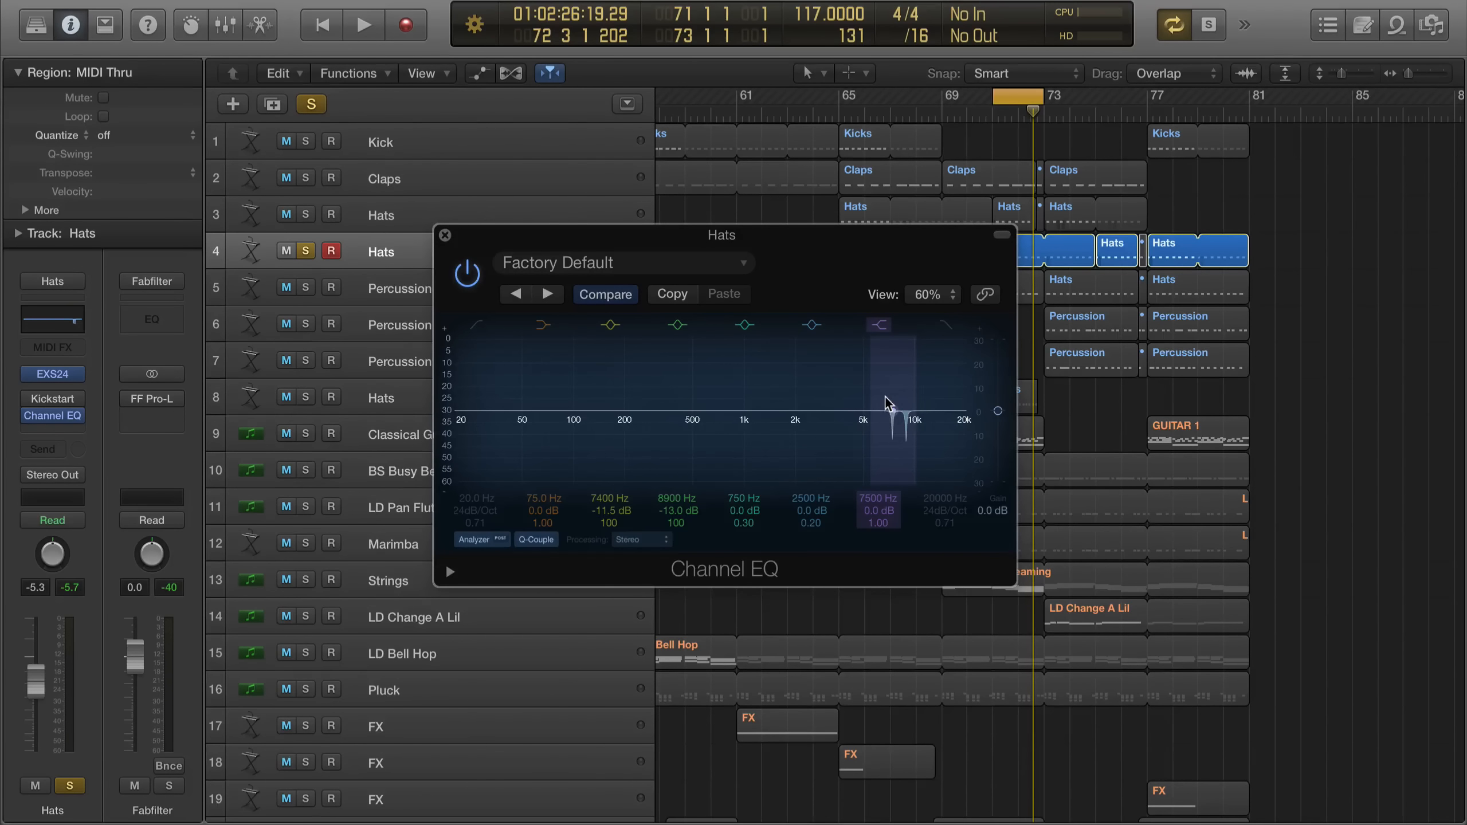
left_click(445, 236)
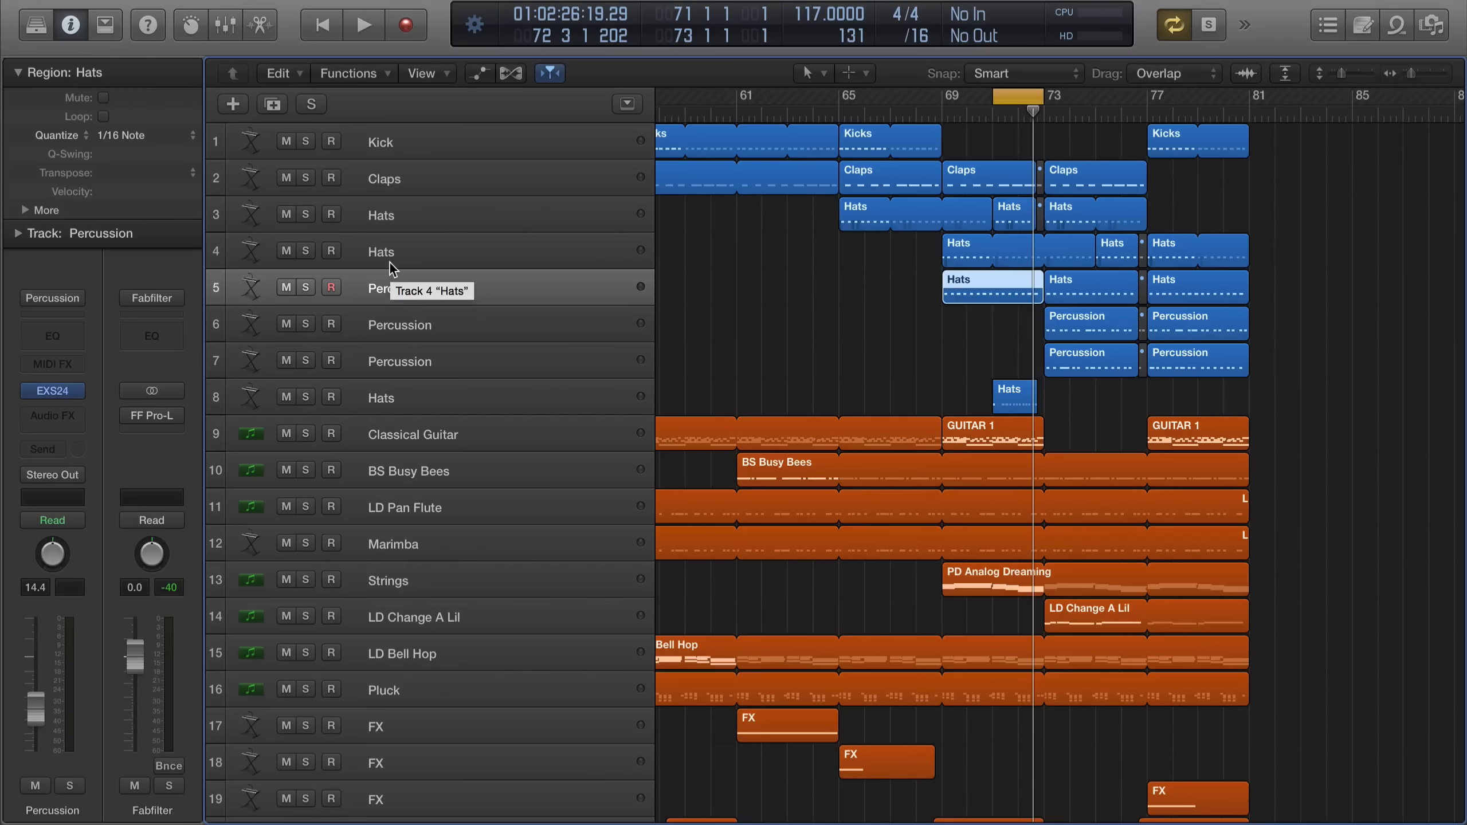
Create a new software instrument track below Percussion track 5 and load Ultrabeat as its instrument
left_click(233, 105)
left_click(979, 298)
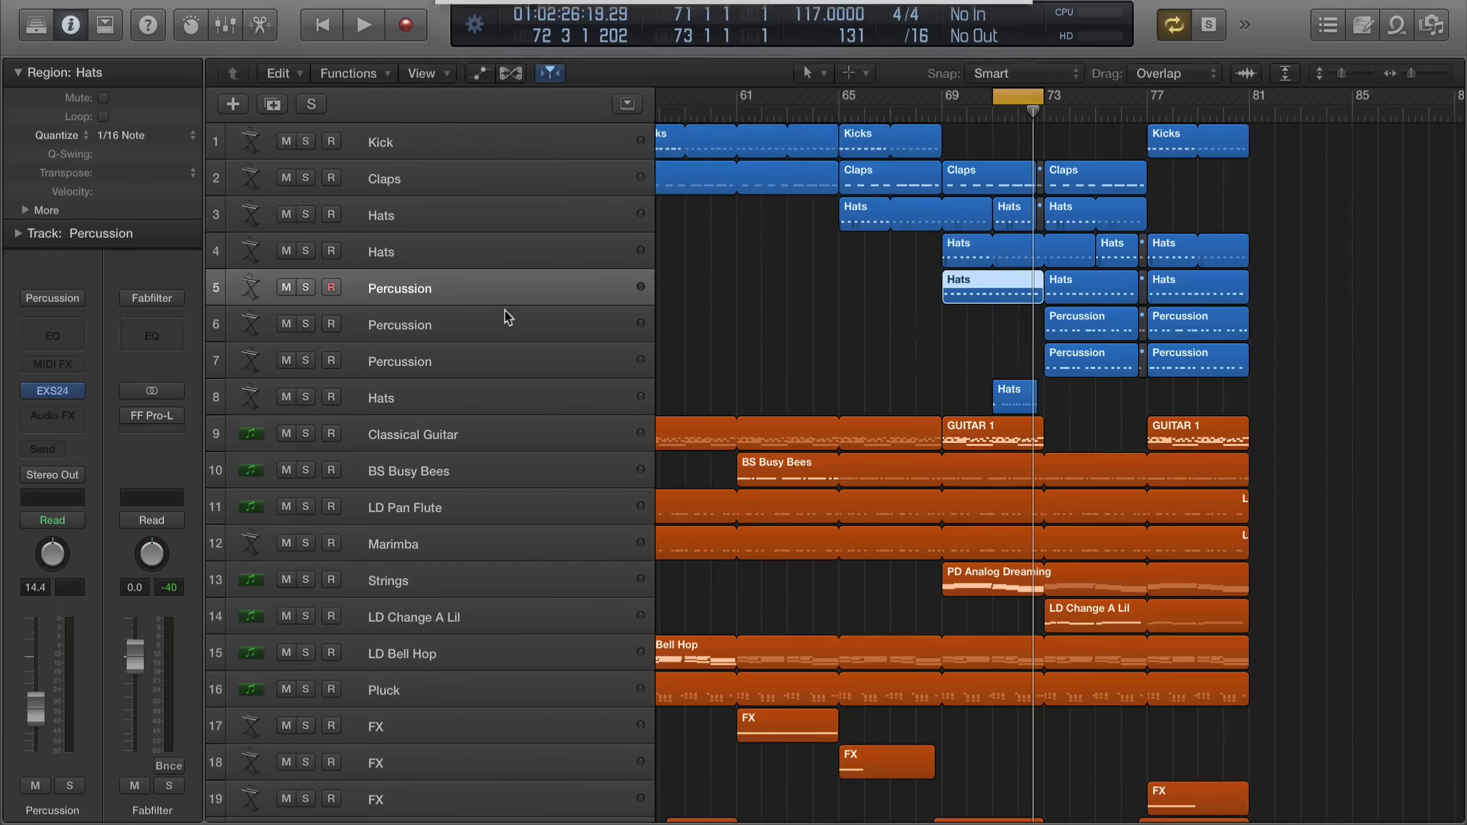
left_click(67, 391)
mouse_move(101, 622)
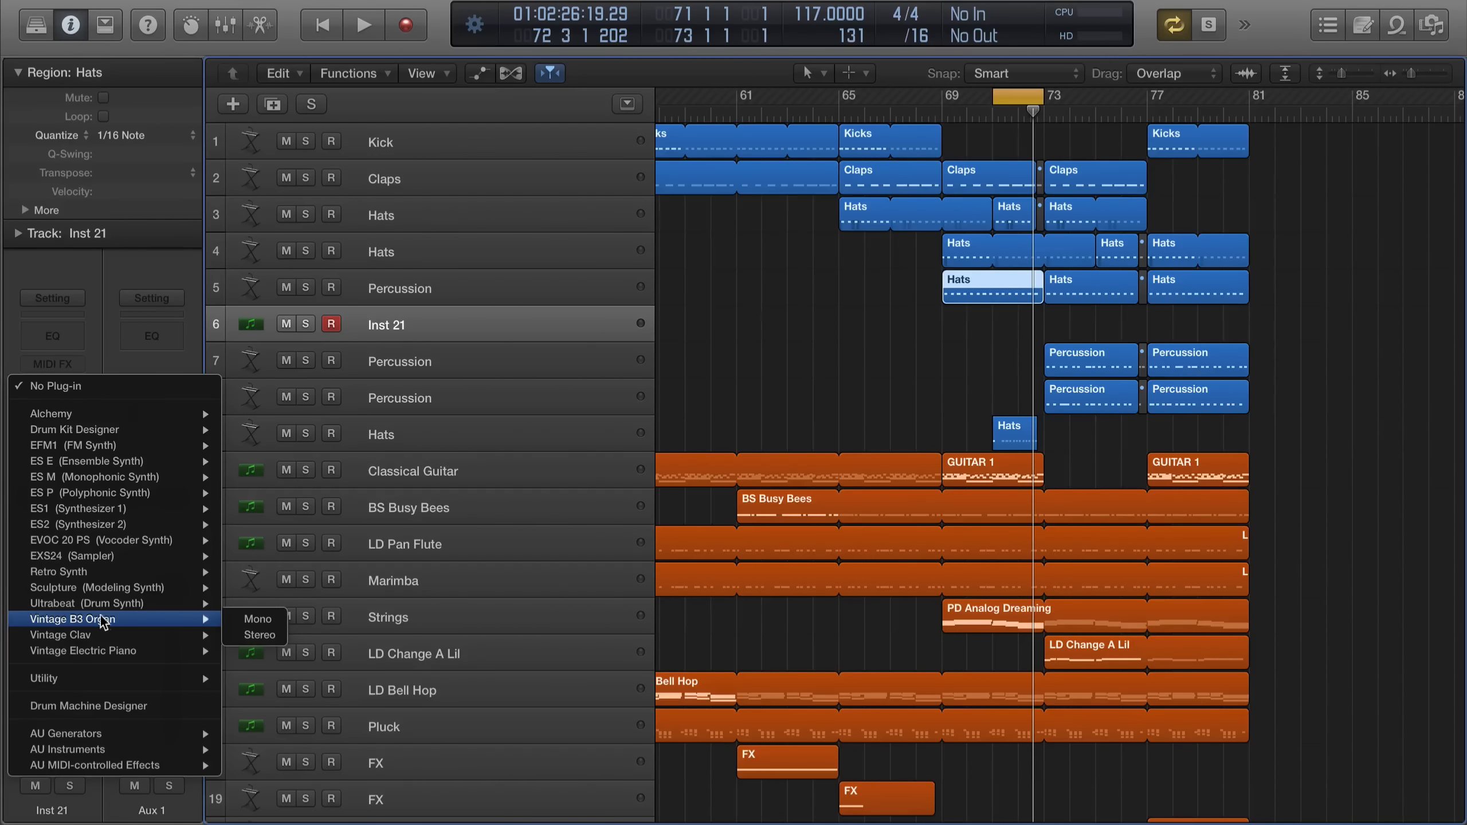
left_click(303, 607)
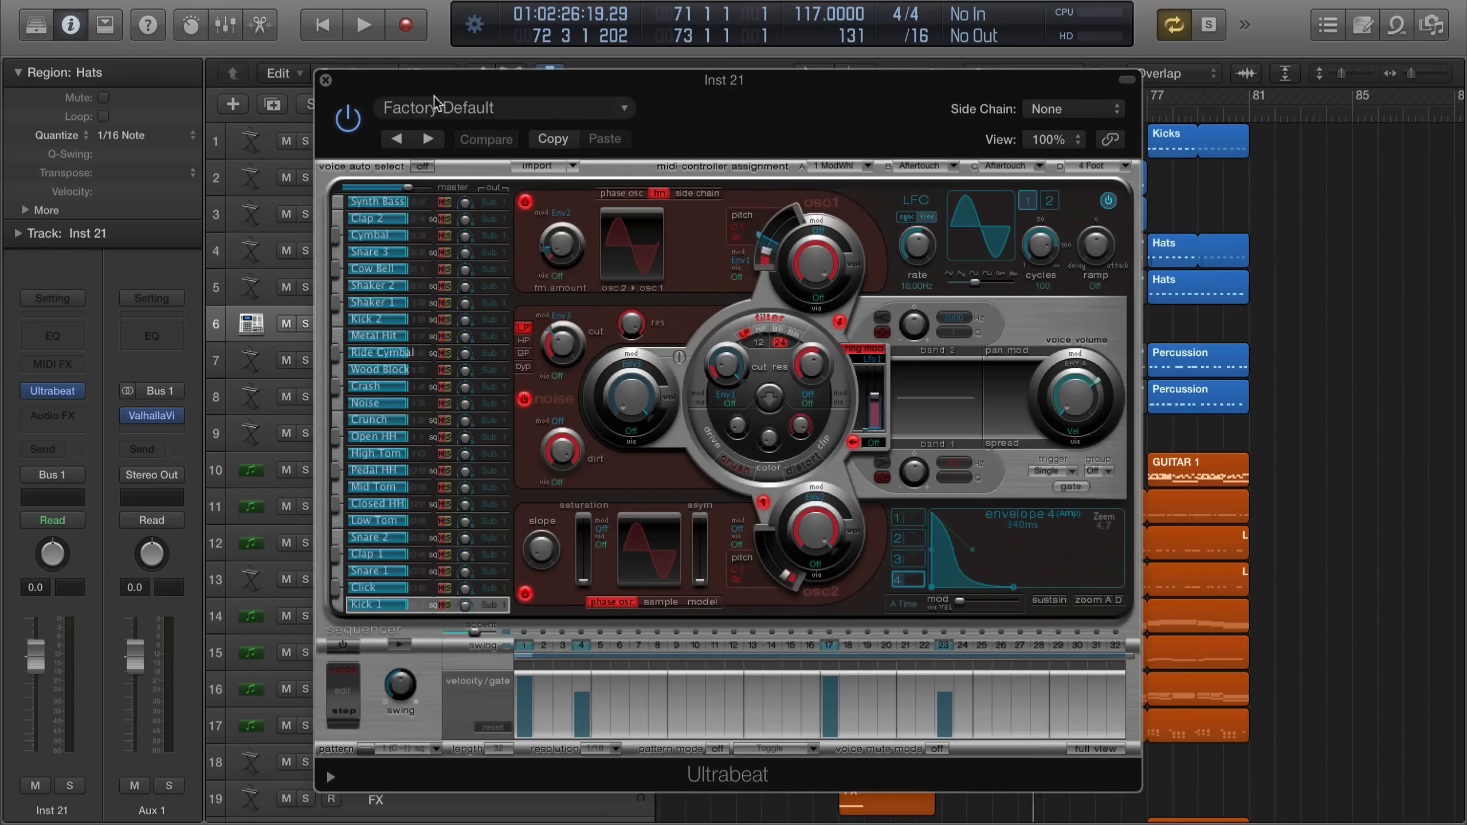
Load the Boutique 909 drum kit in Ultrabeat
left_click(434, 107)
mouse_move(478, 463)
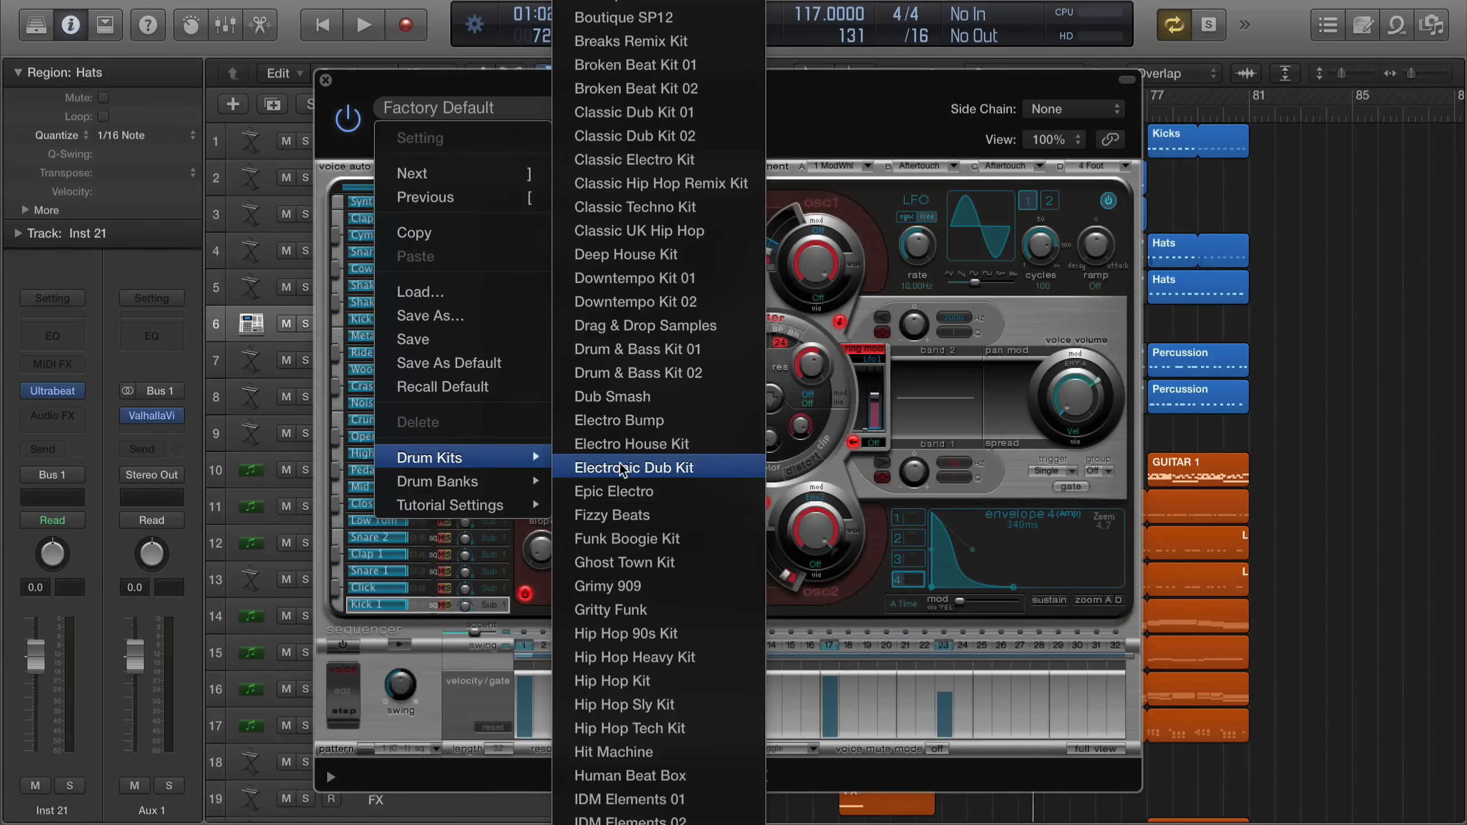
left_click(624, 2)
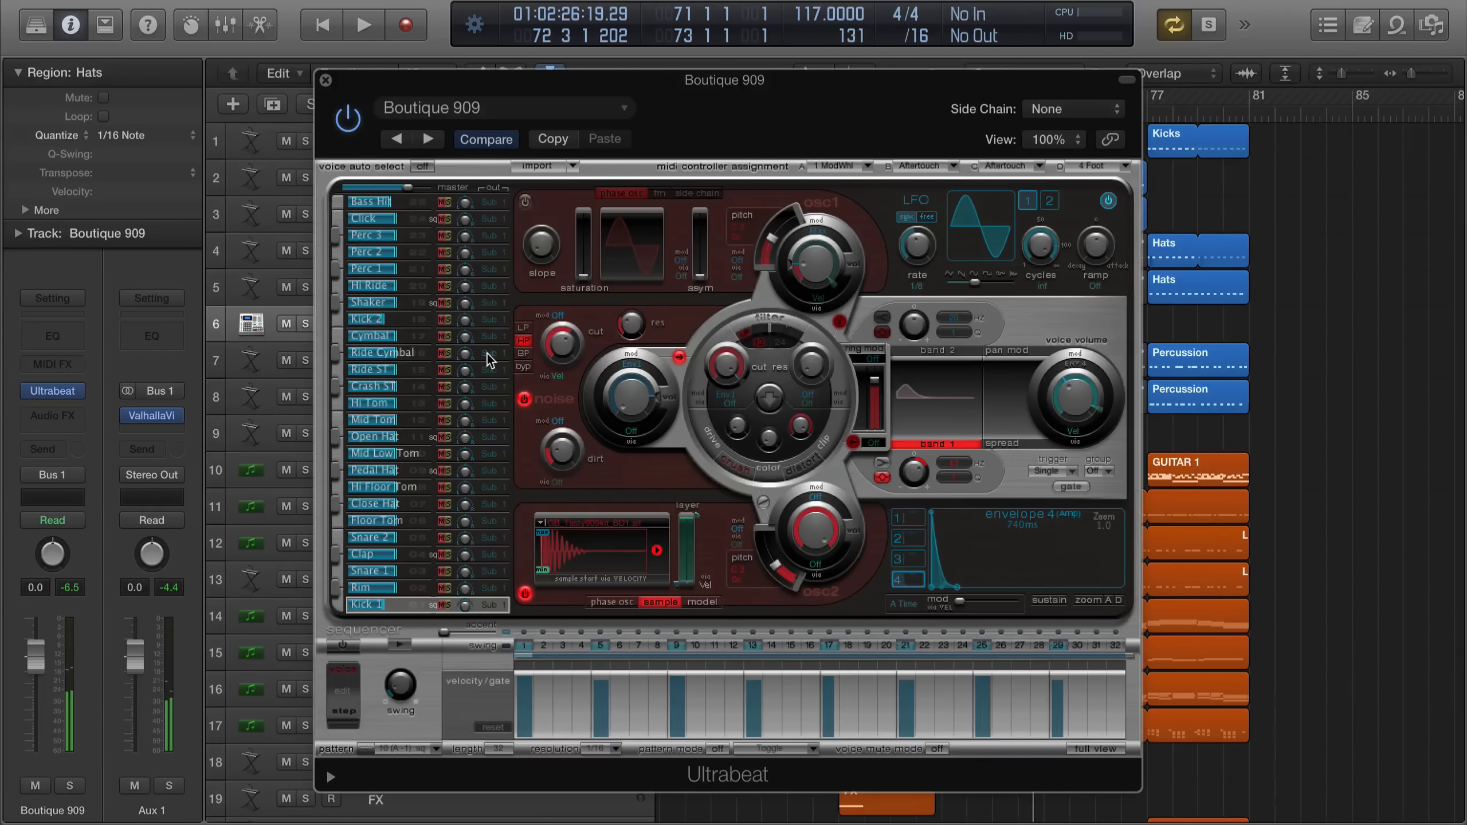
Route the Boutique 909 track's output to Stereo Output and close the Ultrabeat window
left_click(51, 478)
mouse_move(58, 530)
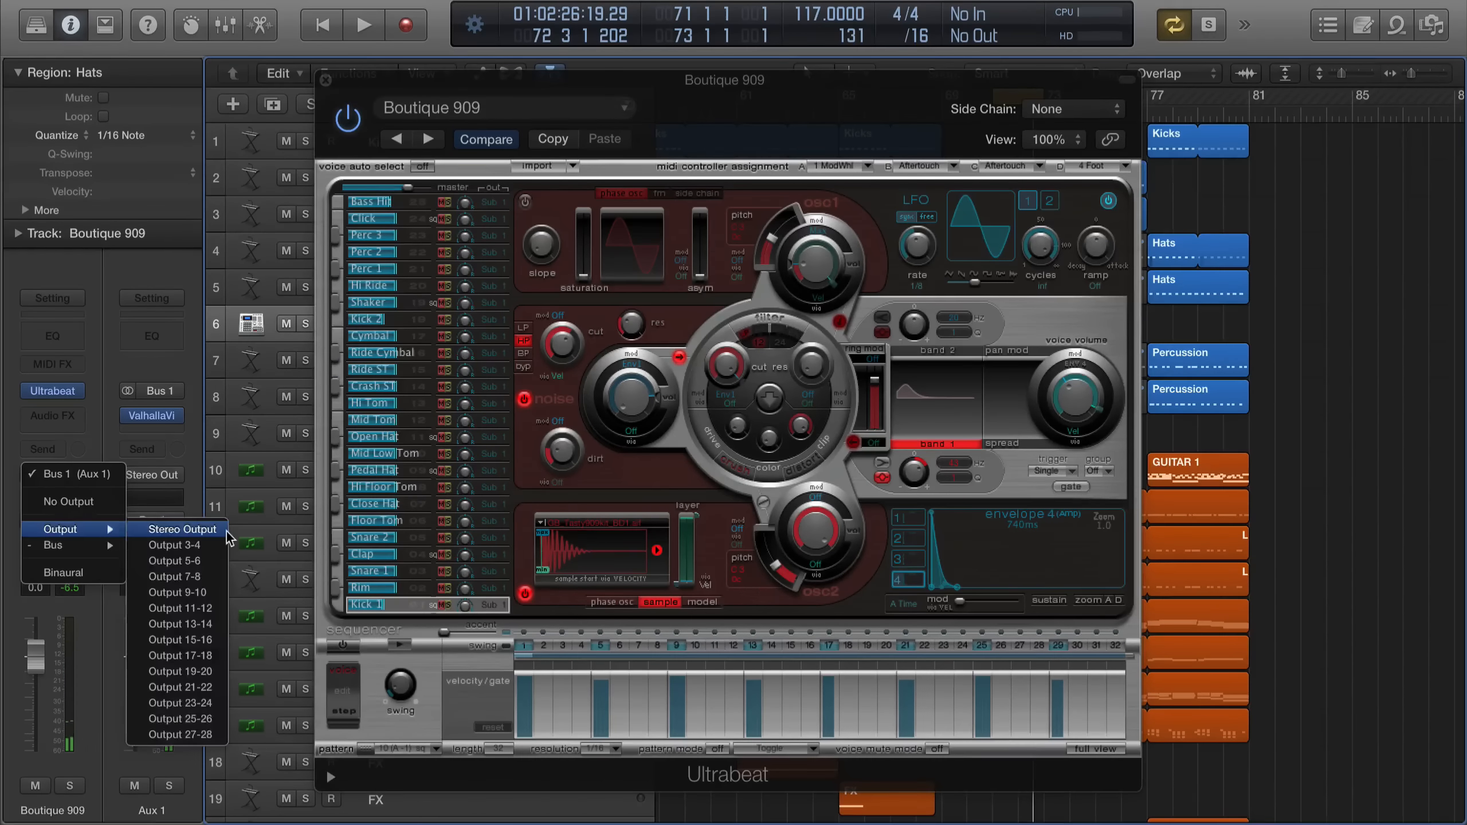
left_click(227, 535)
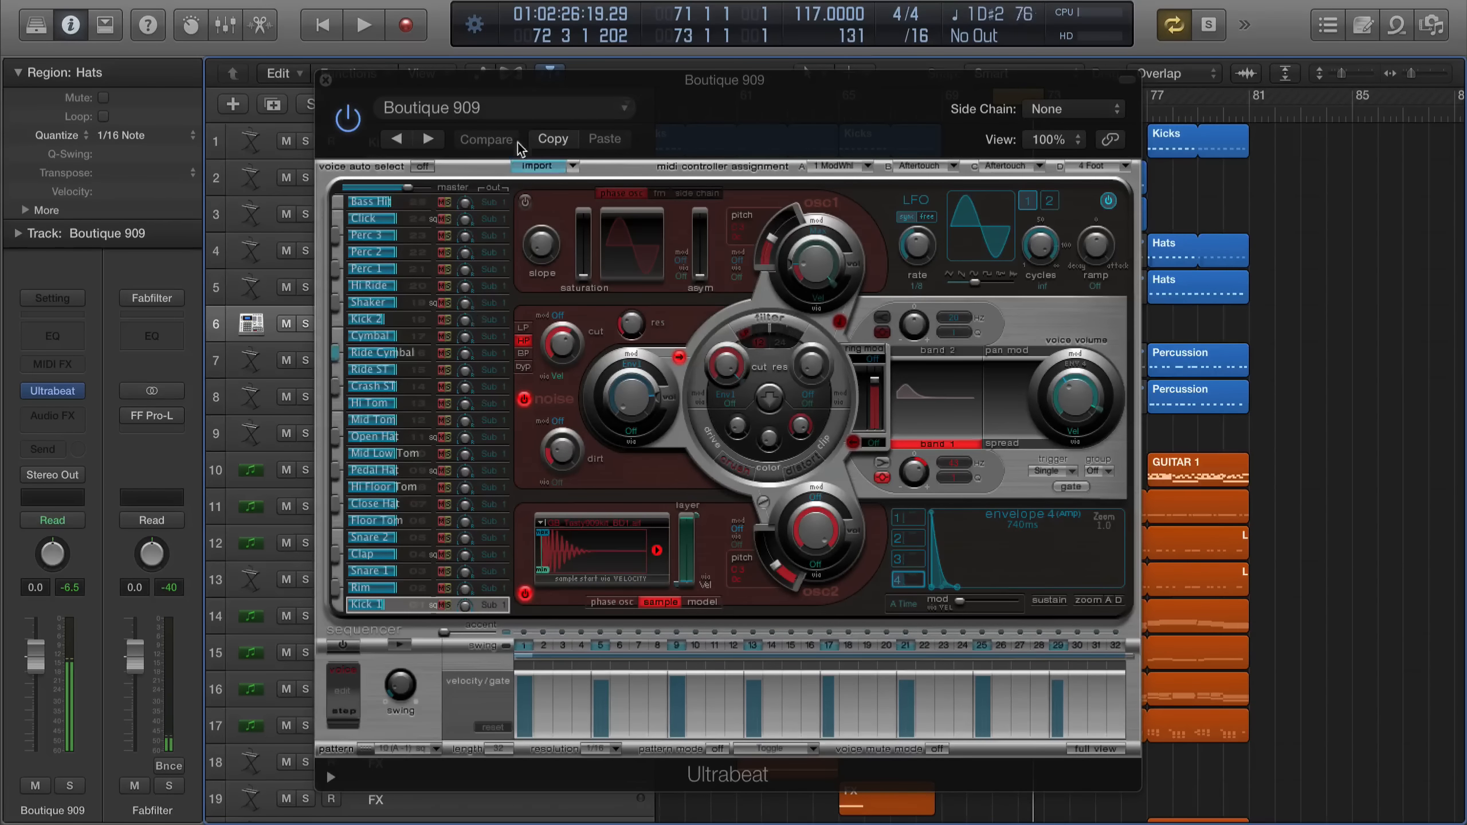
left_click_drag(438, 84, 534, 96)
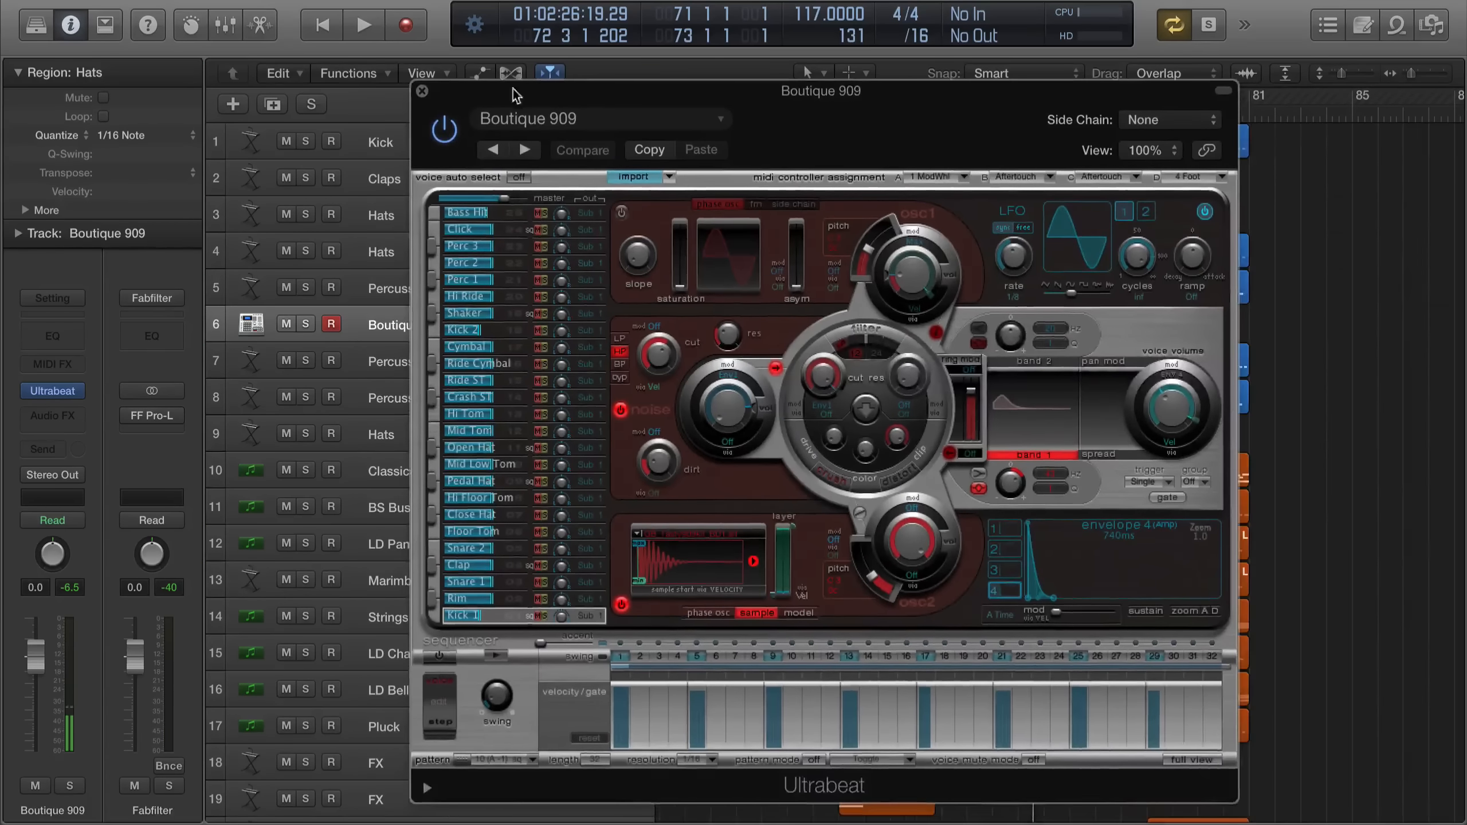
left_click(422, 91)
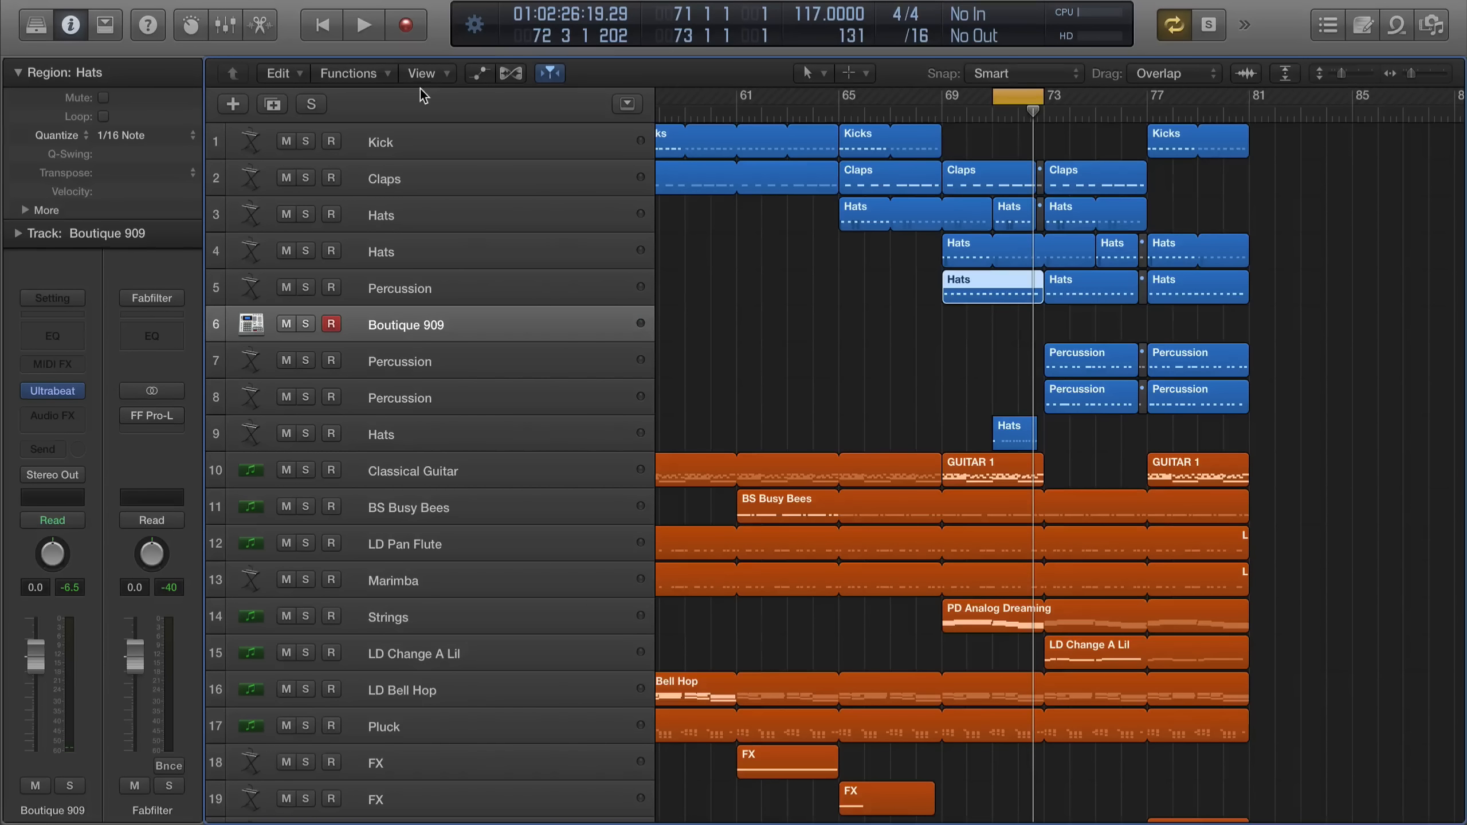
Set the cycle range from bar 65 to bar 69 and record a ride cymbal pattern on the Boutique 909 track
left_click_drag(847, 103, 938, 109)
key("space")
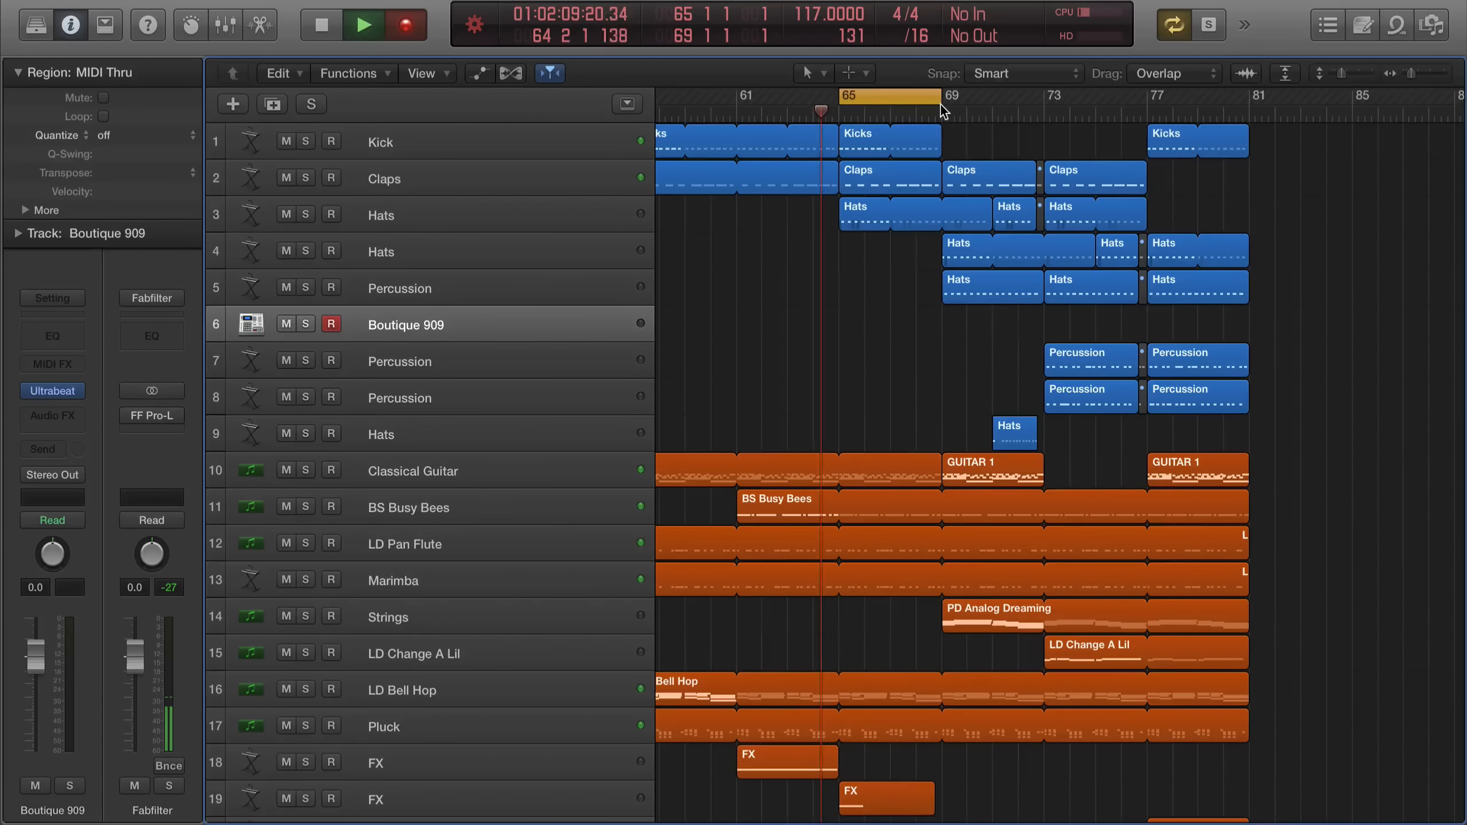
key("r")
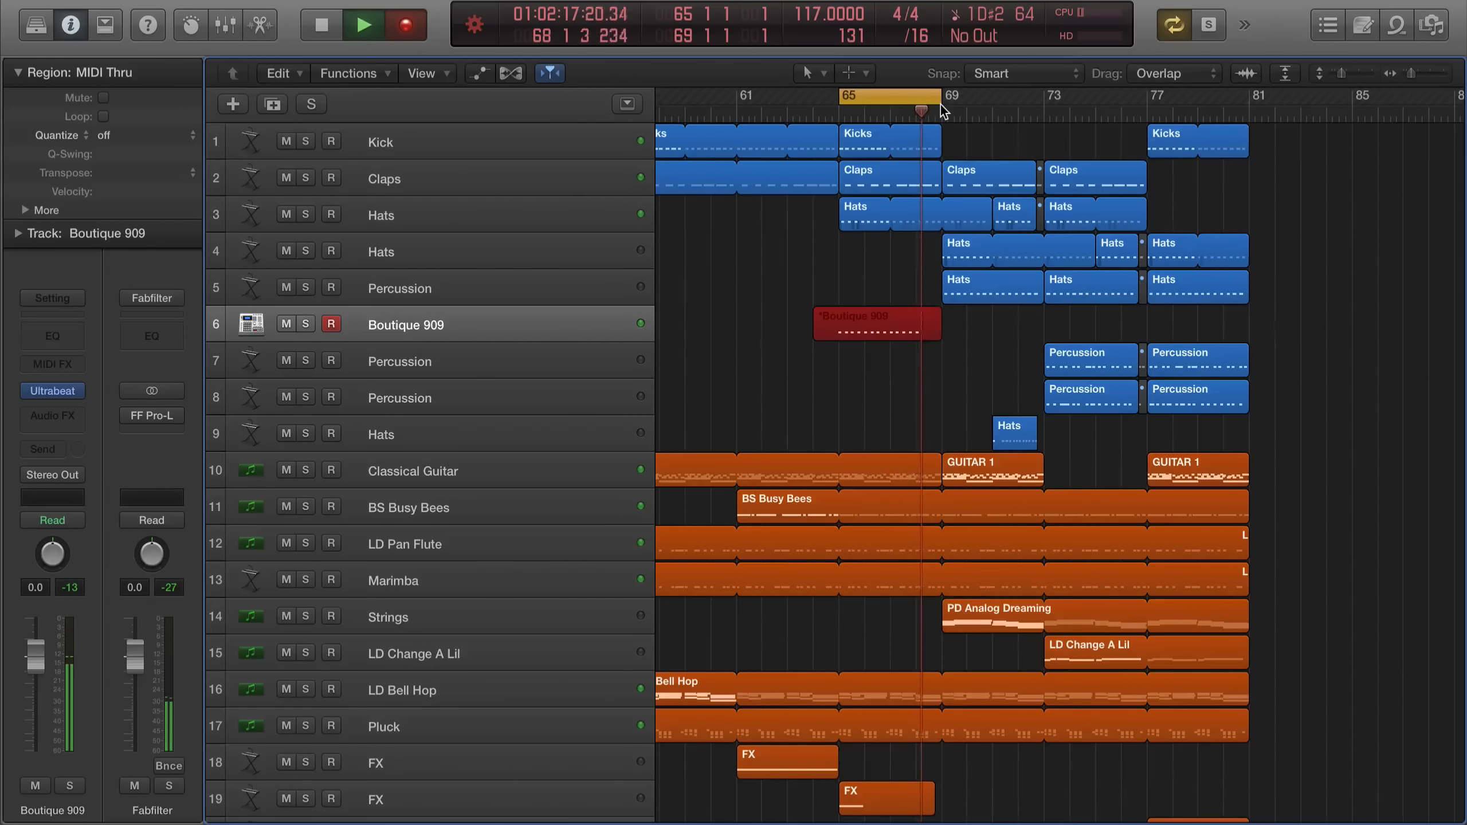
key("space")
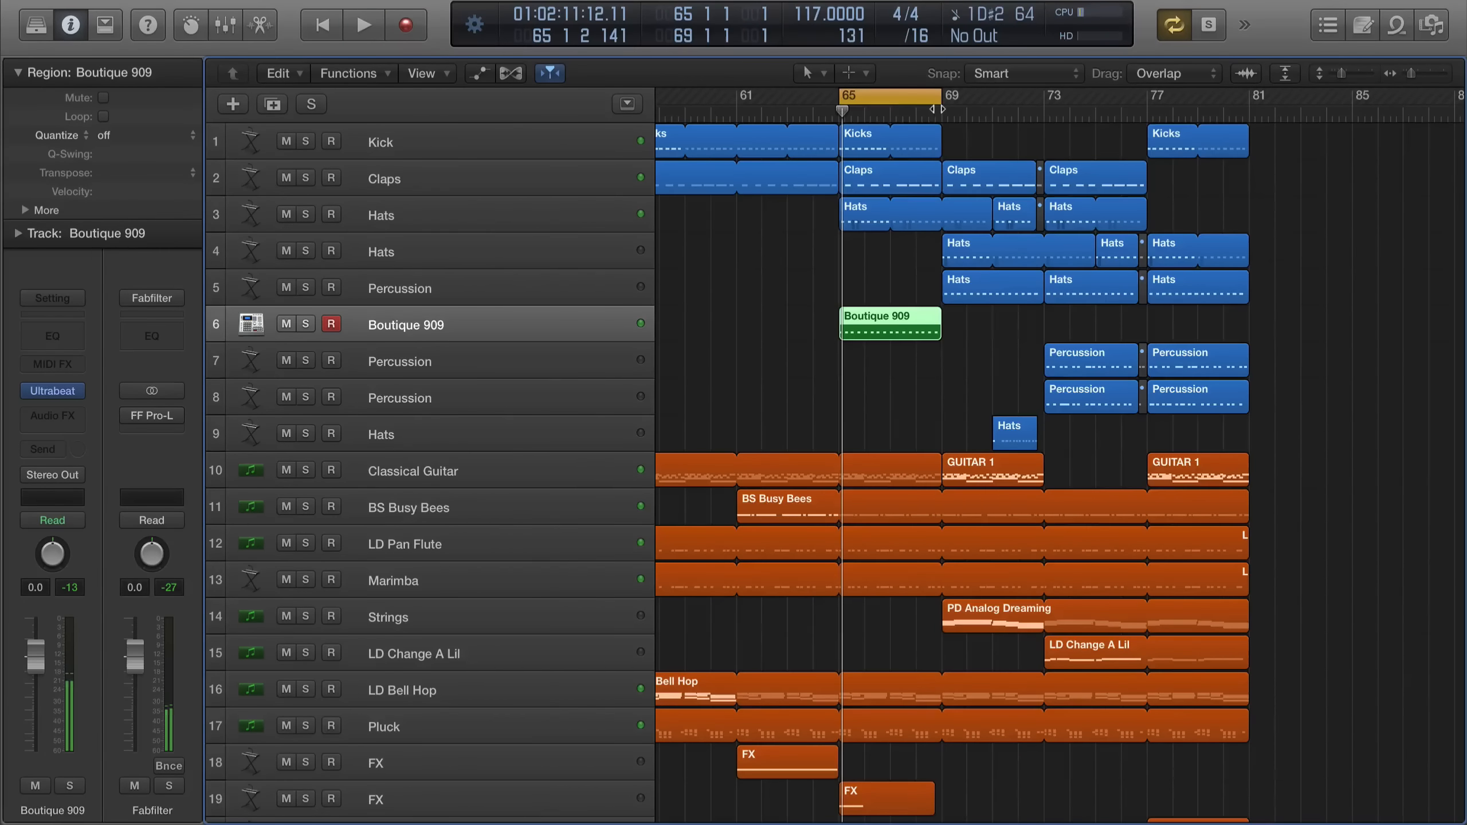
Play back the recorded Boutique 909 region and quantize it to 1/16 Note
key("space")
left_click(121, 135)
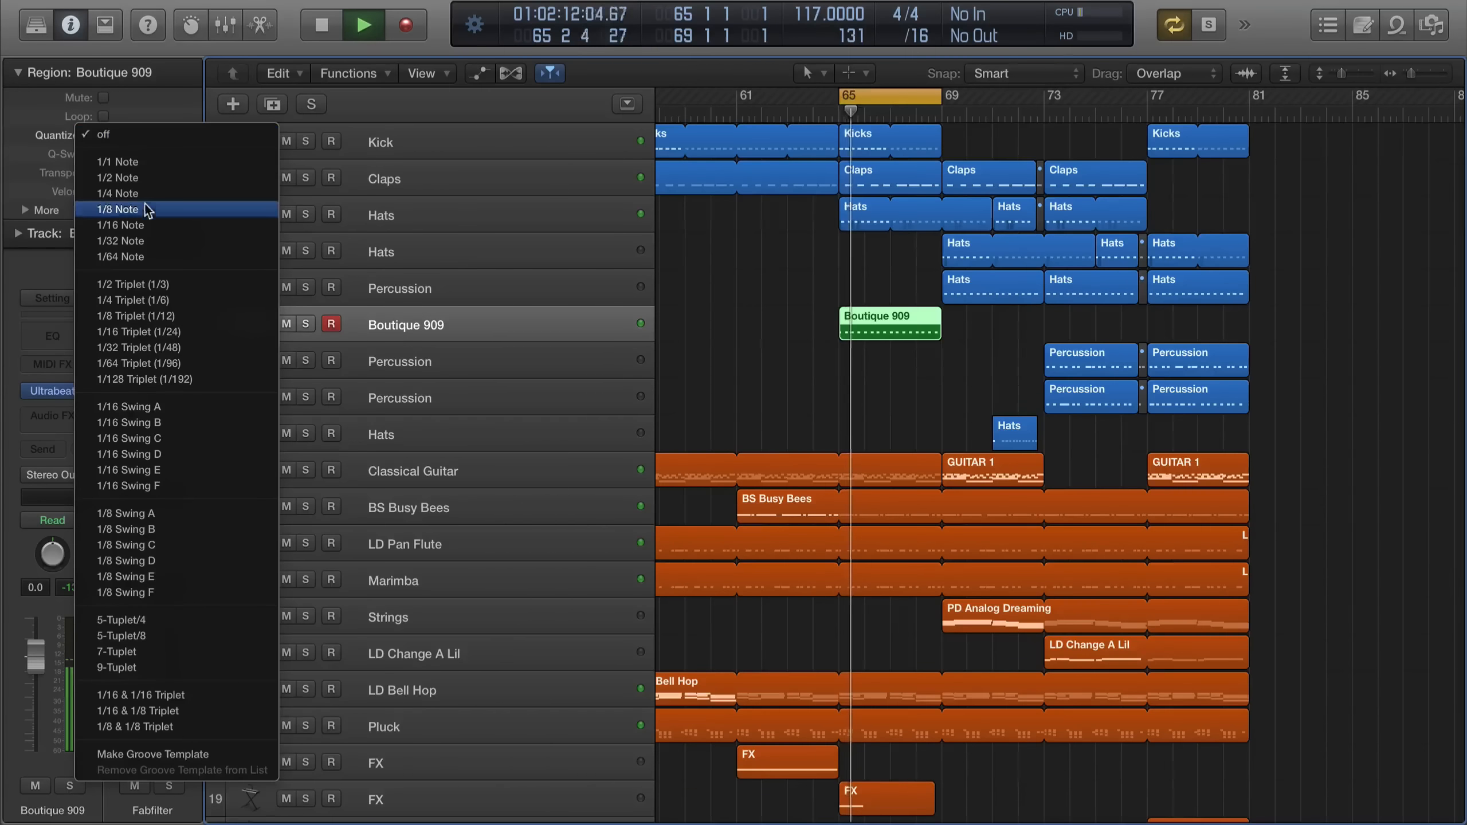
left_click(124, 229)
left_click(759, 255)
key("space")
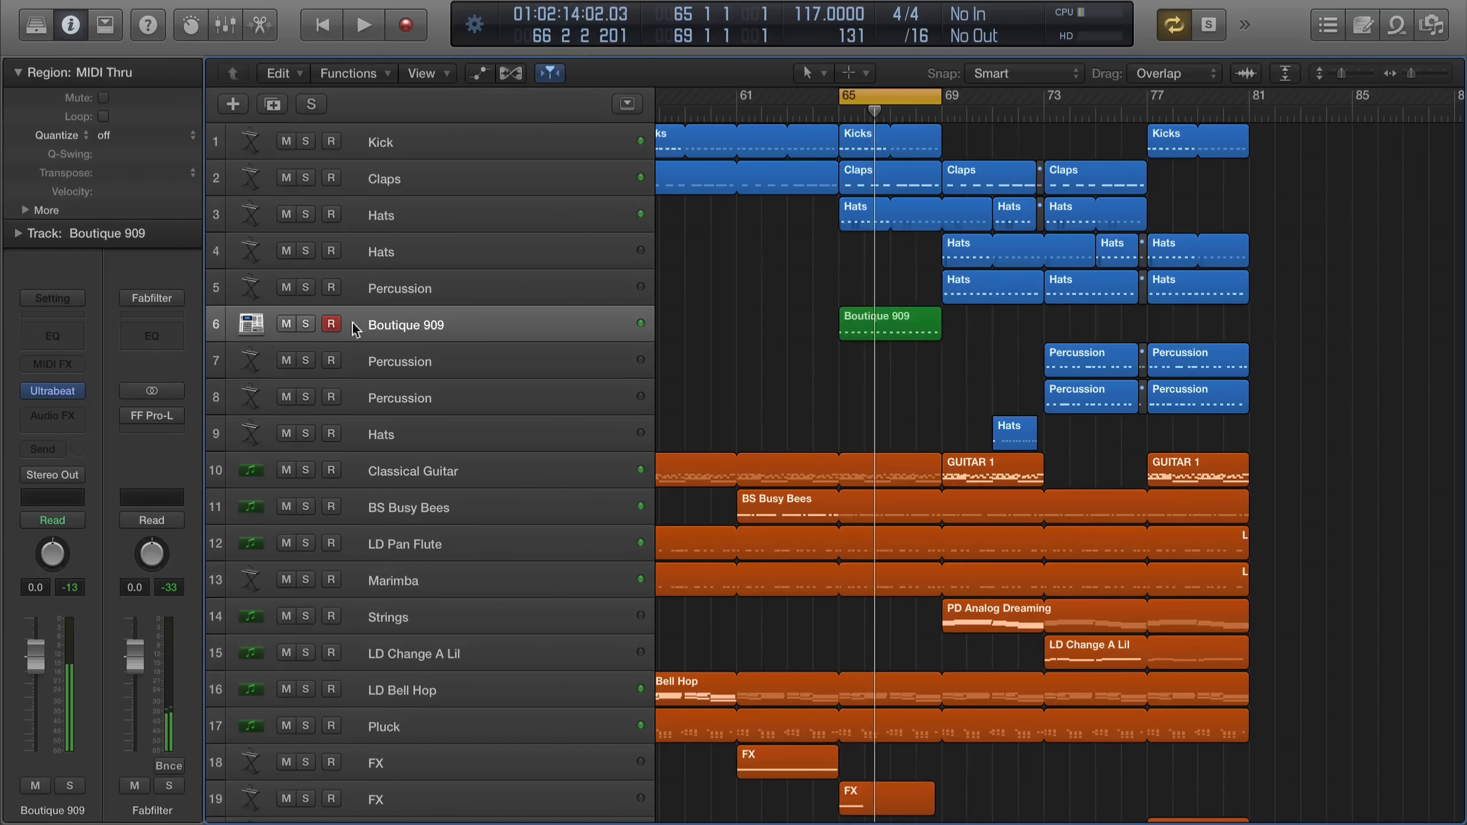
Solo the Boutique 909 track, add a Channel EQ to it, and turn on the EQ's analyzer during playback
left_click(305, 324)
left_click(53, 337)
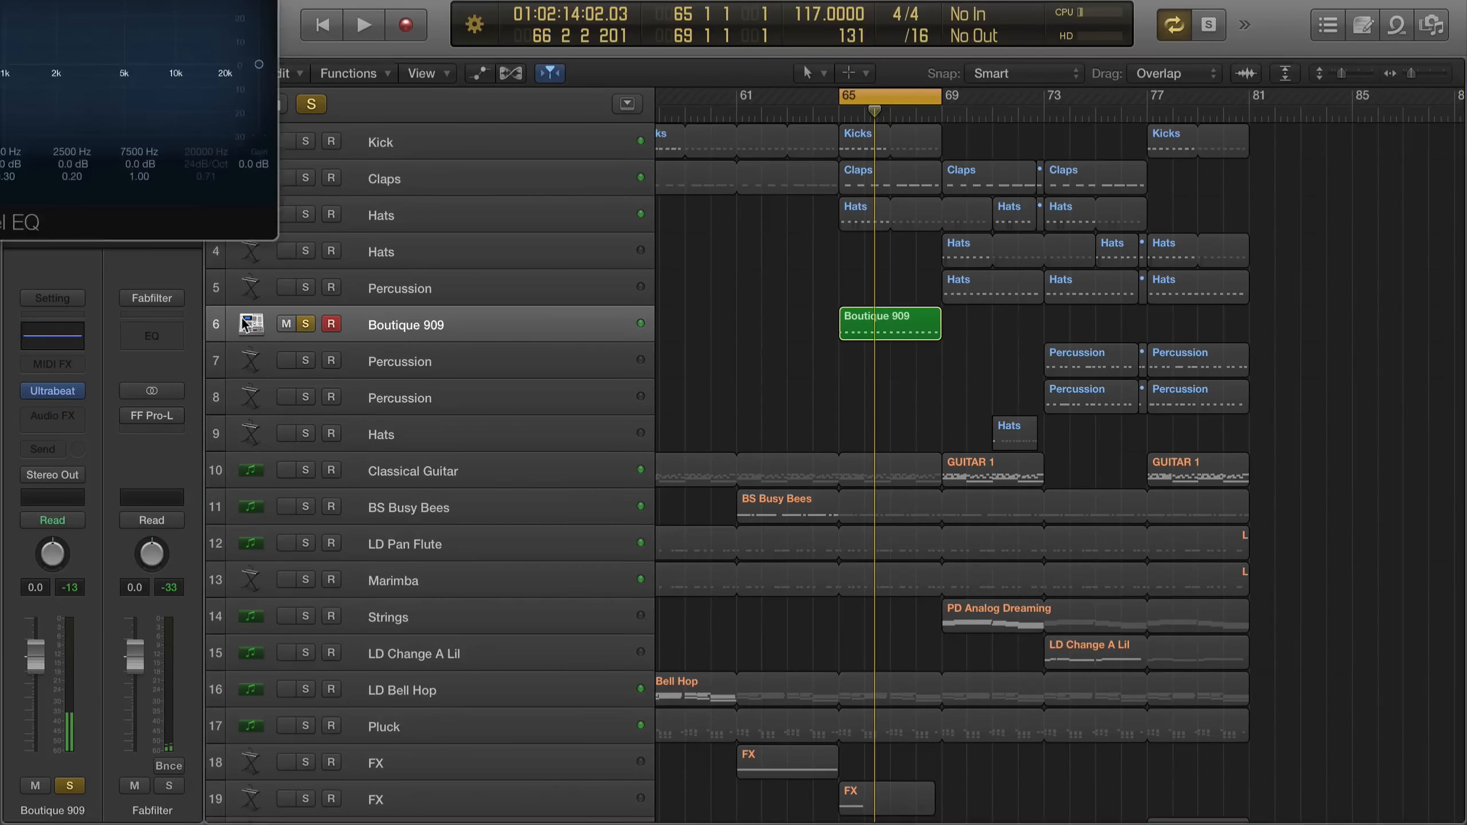
left_click_drag(100, 0, 647, 369)
key("space")
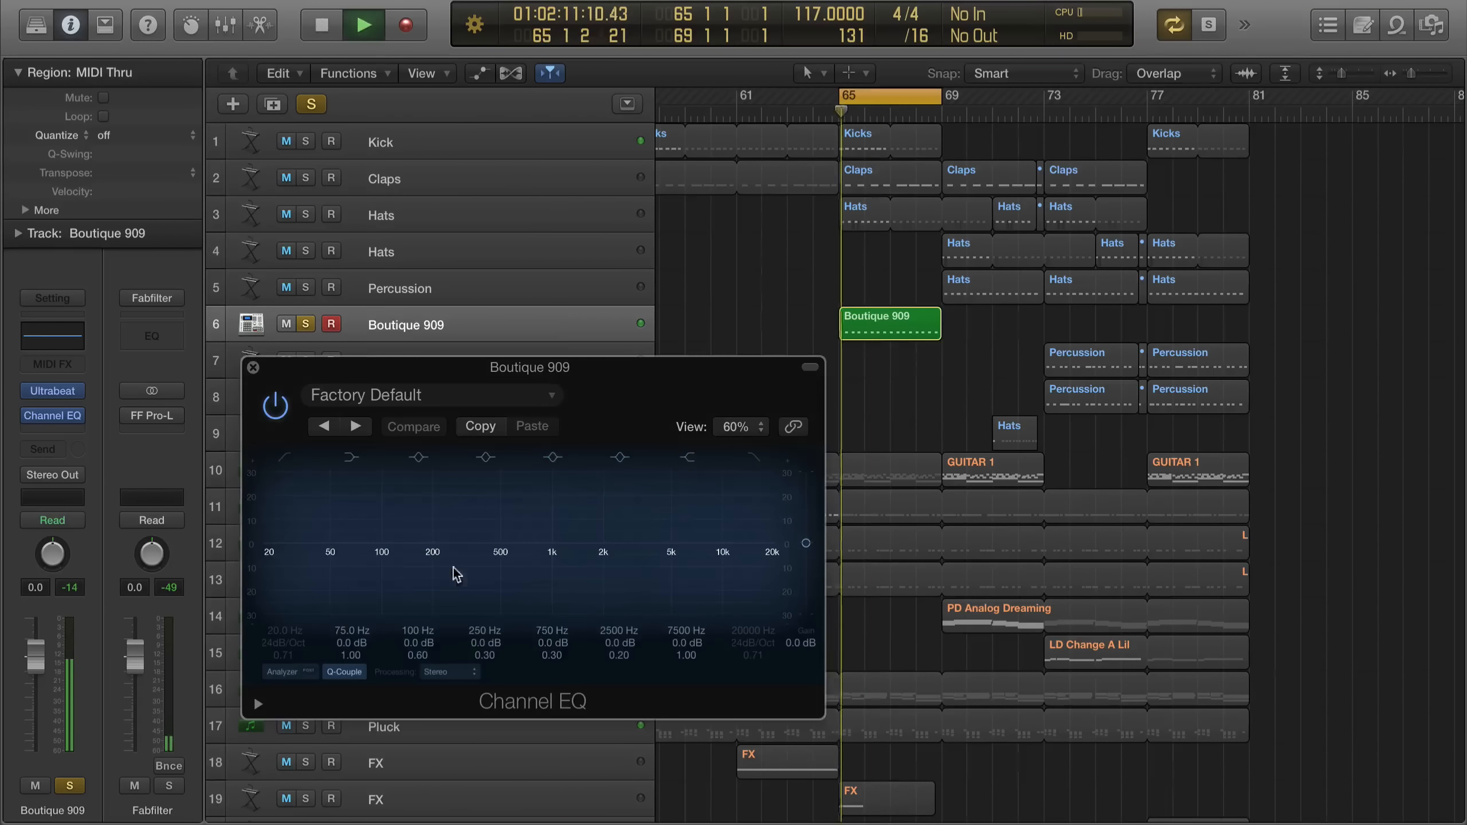
left_click(283, 671)
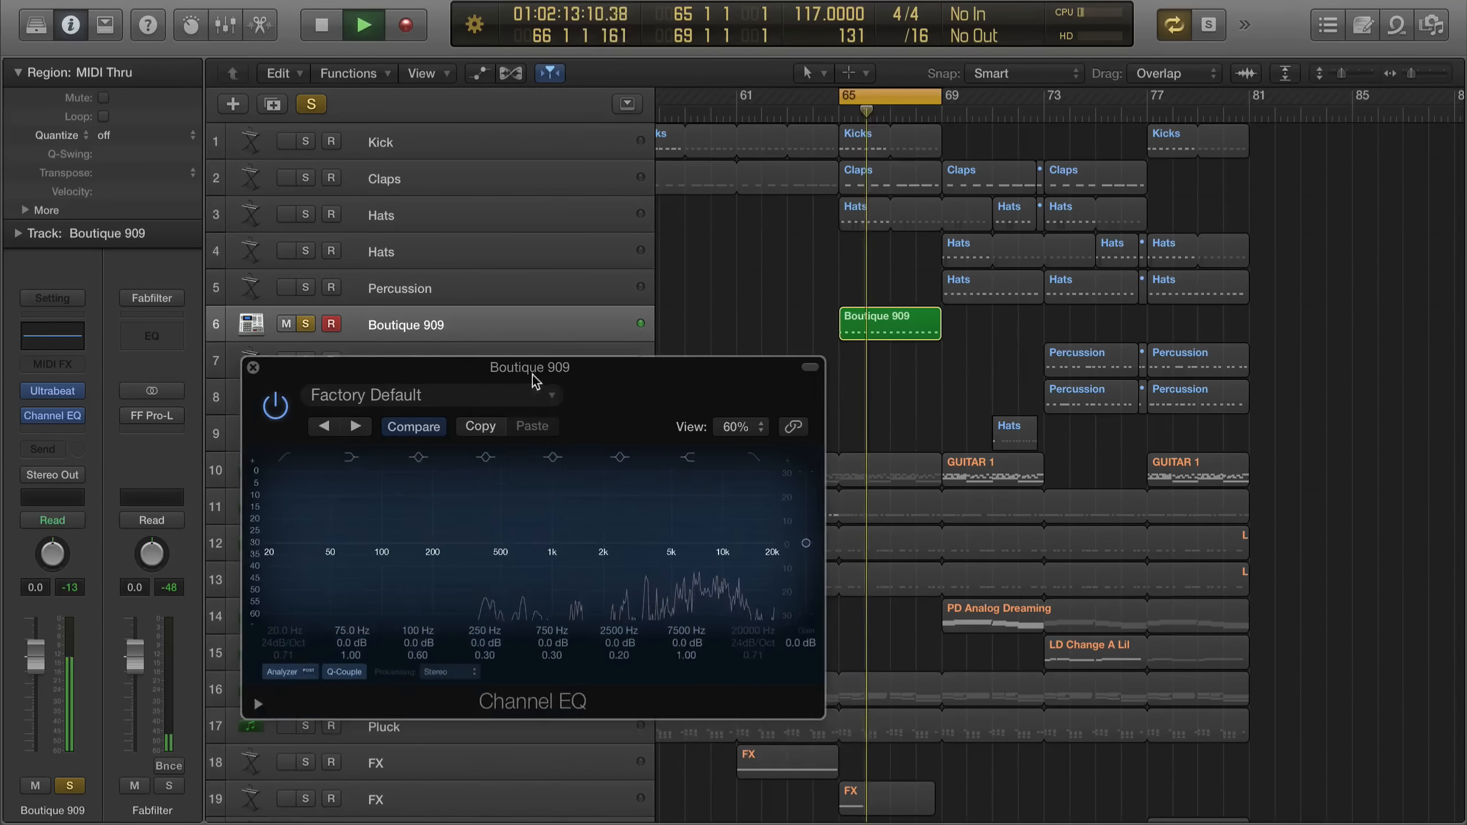
left_click_drag(532, 375, 555, 410)
Cut 7200 Hz with the green band at Q 29 to -11.0 dB
mouse_move(501, 677)
left_mouse_down()
mouse_move(507, 607)
mouse_move(507, 652)
left_mouse_up()
key("space")
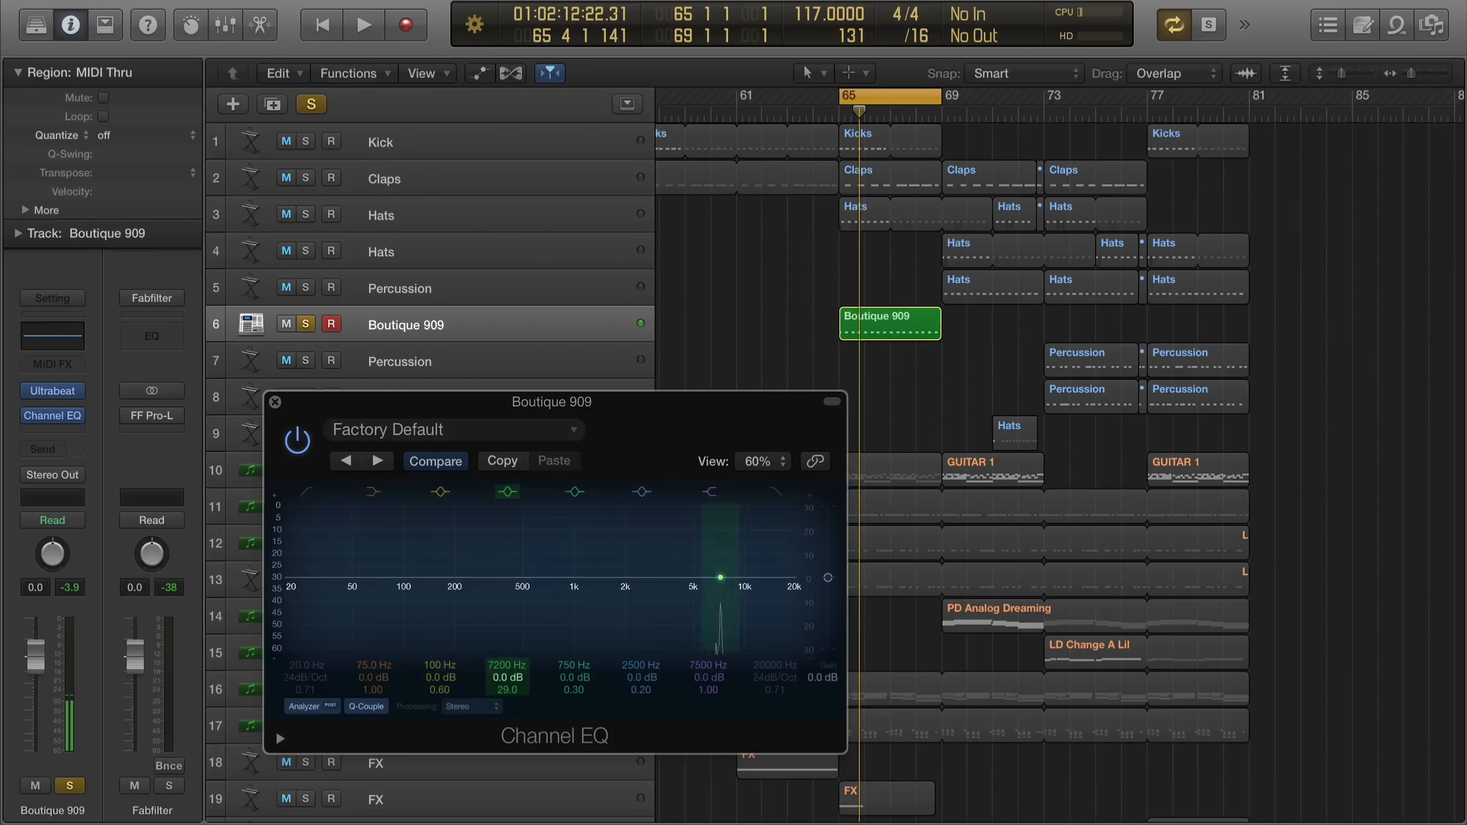
left_click_drag(508, 678, 496, 679)
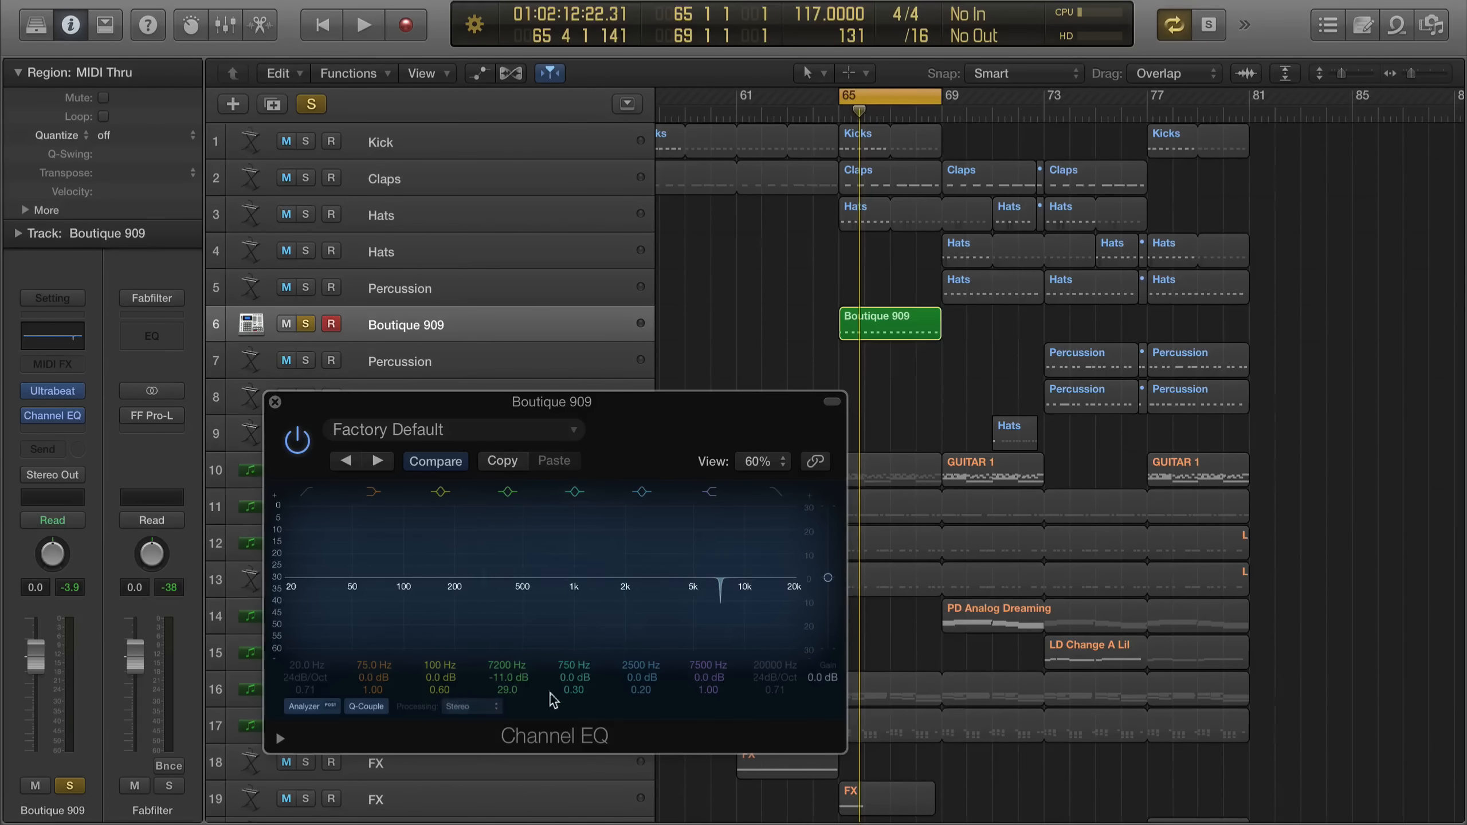
Cut 3600 Hz with the teal band at Q 27 to -10.5 dB while the soloed ride plays
key("space")
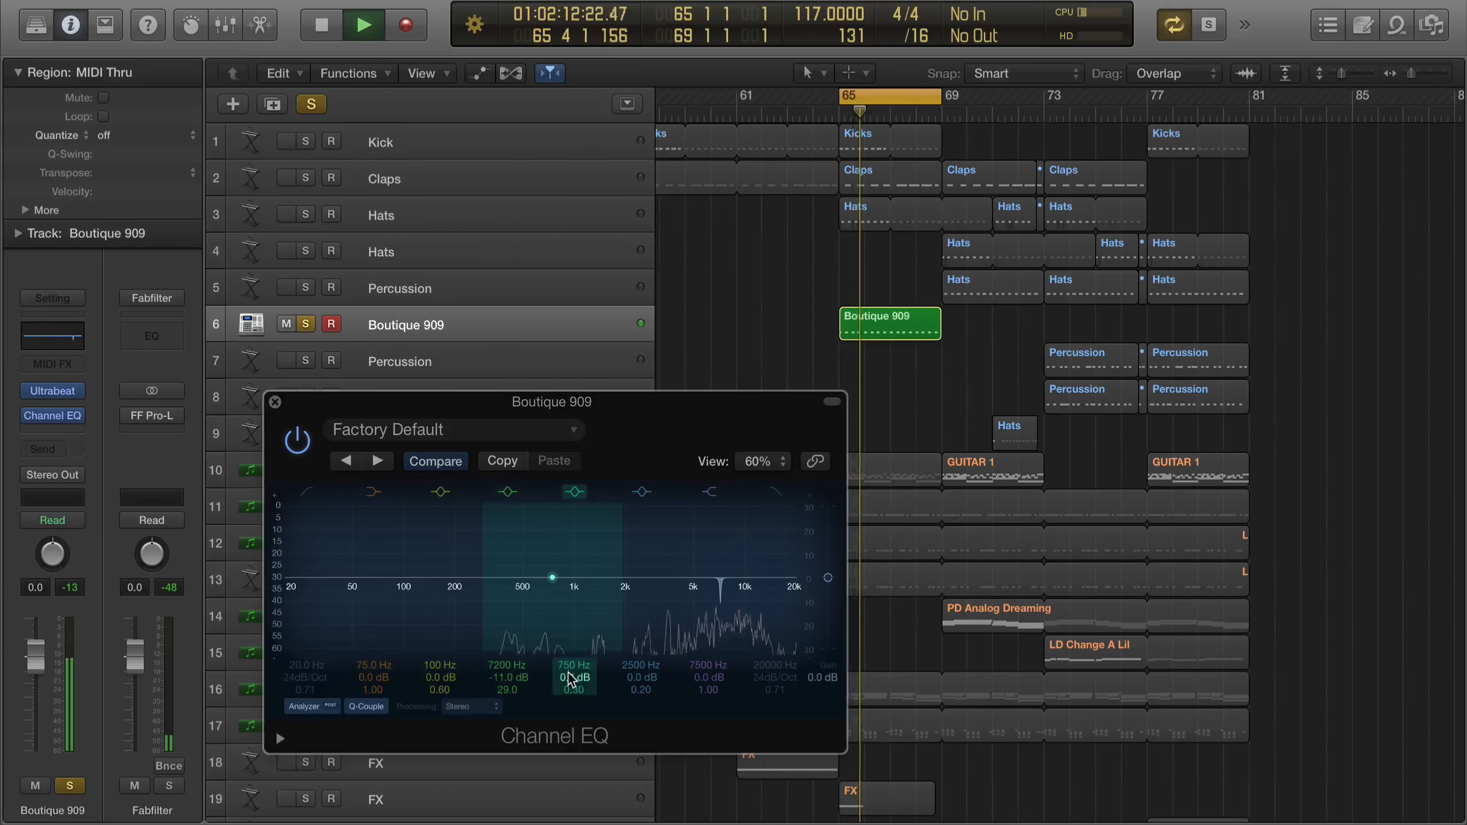
left_click_drag(572, 677, 568, 695)
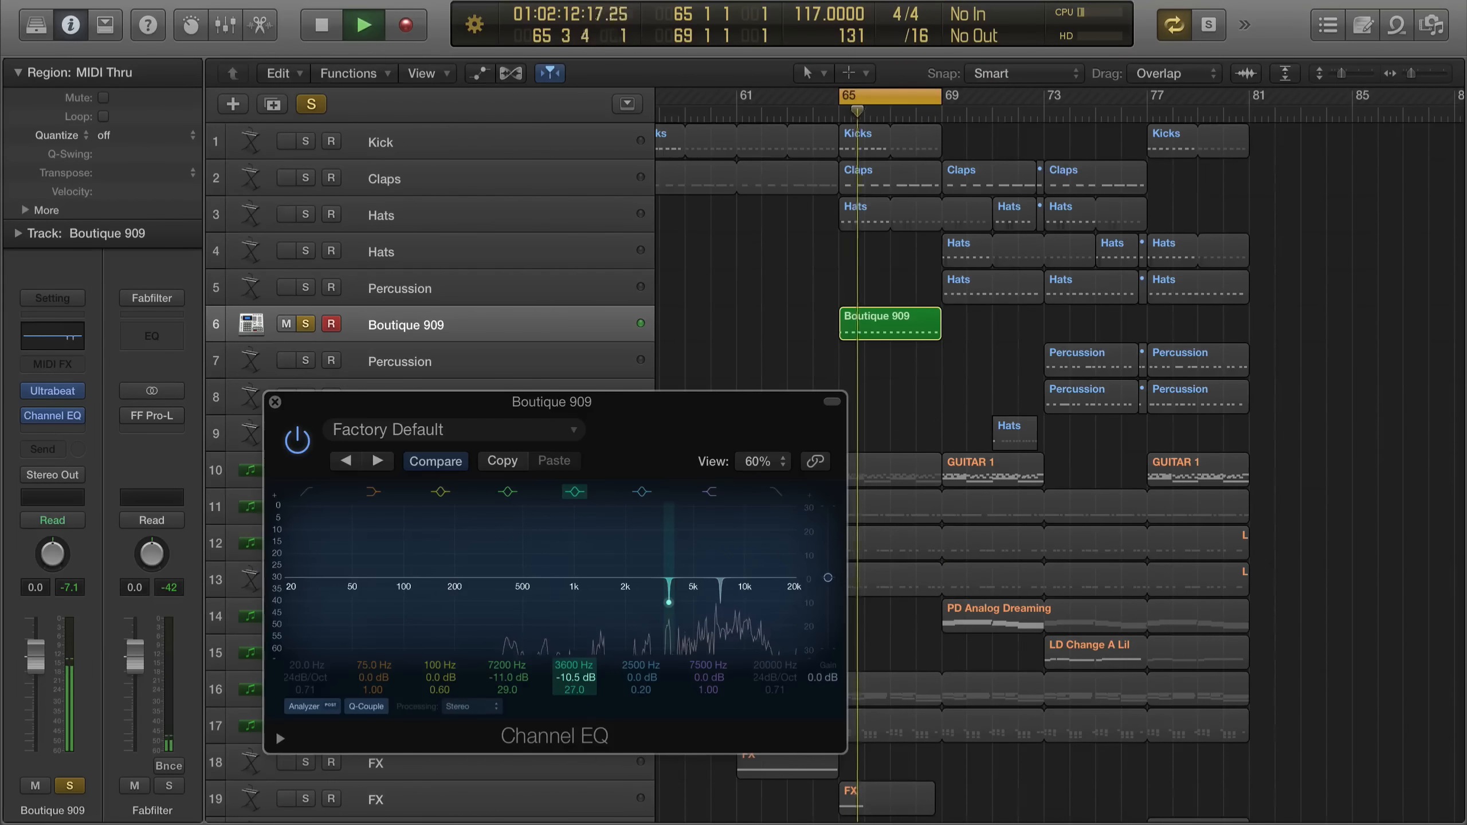
key("space")
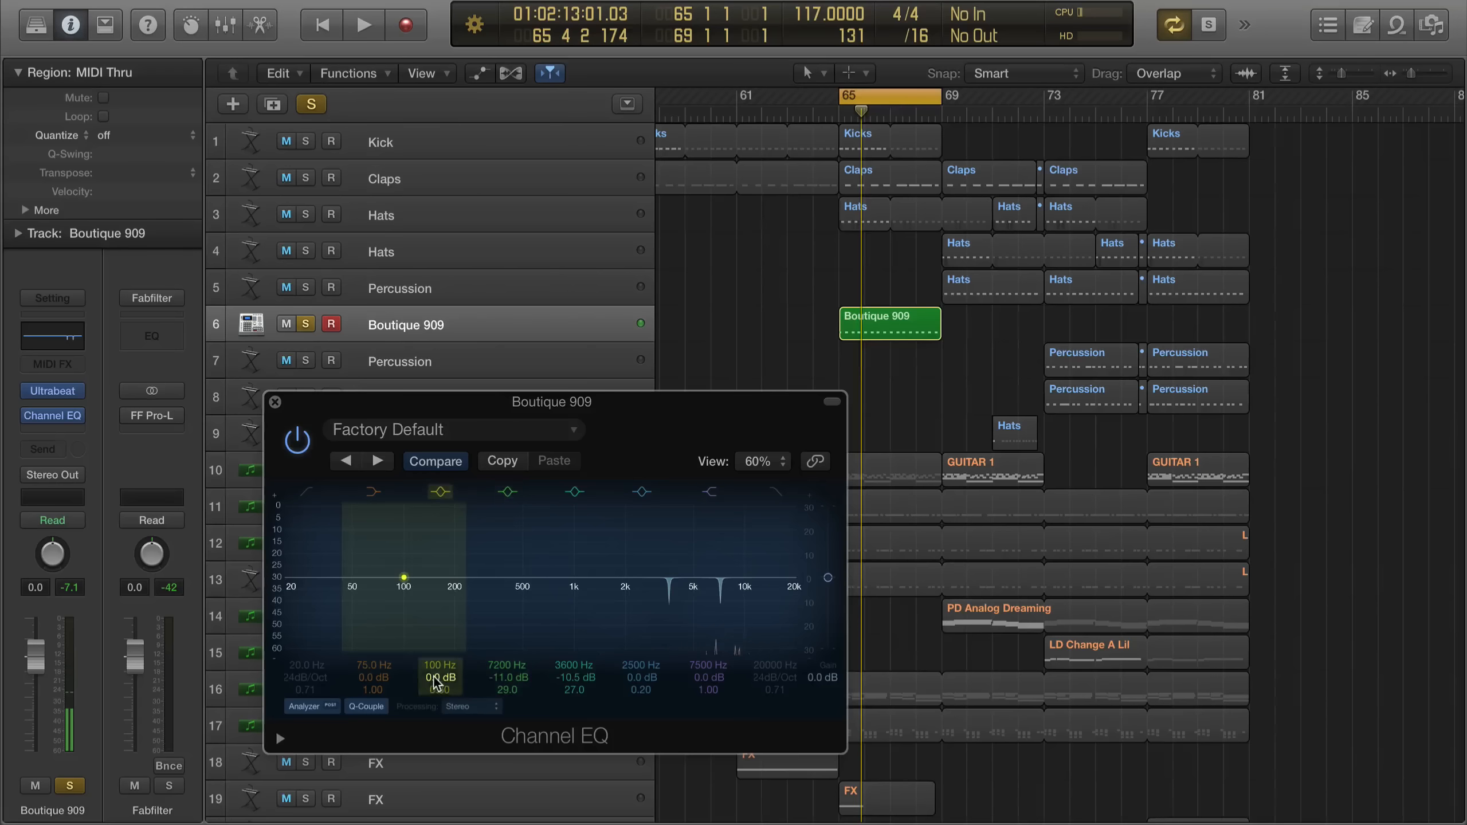
Cut 9300 Hz with the yellow band at Q 20 to -10.0 dB
mouse_move(436, 693)
left_mouse_down()
mouse_move(440, 619)
mouse_move(433, 699)
left_mouse_up()
key("space")
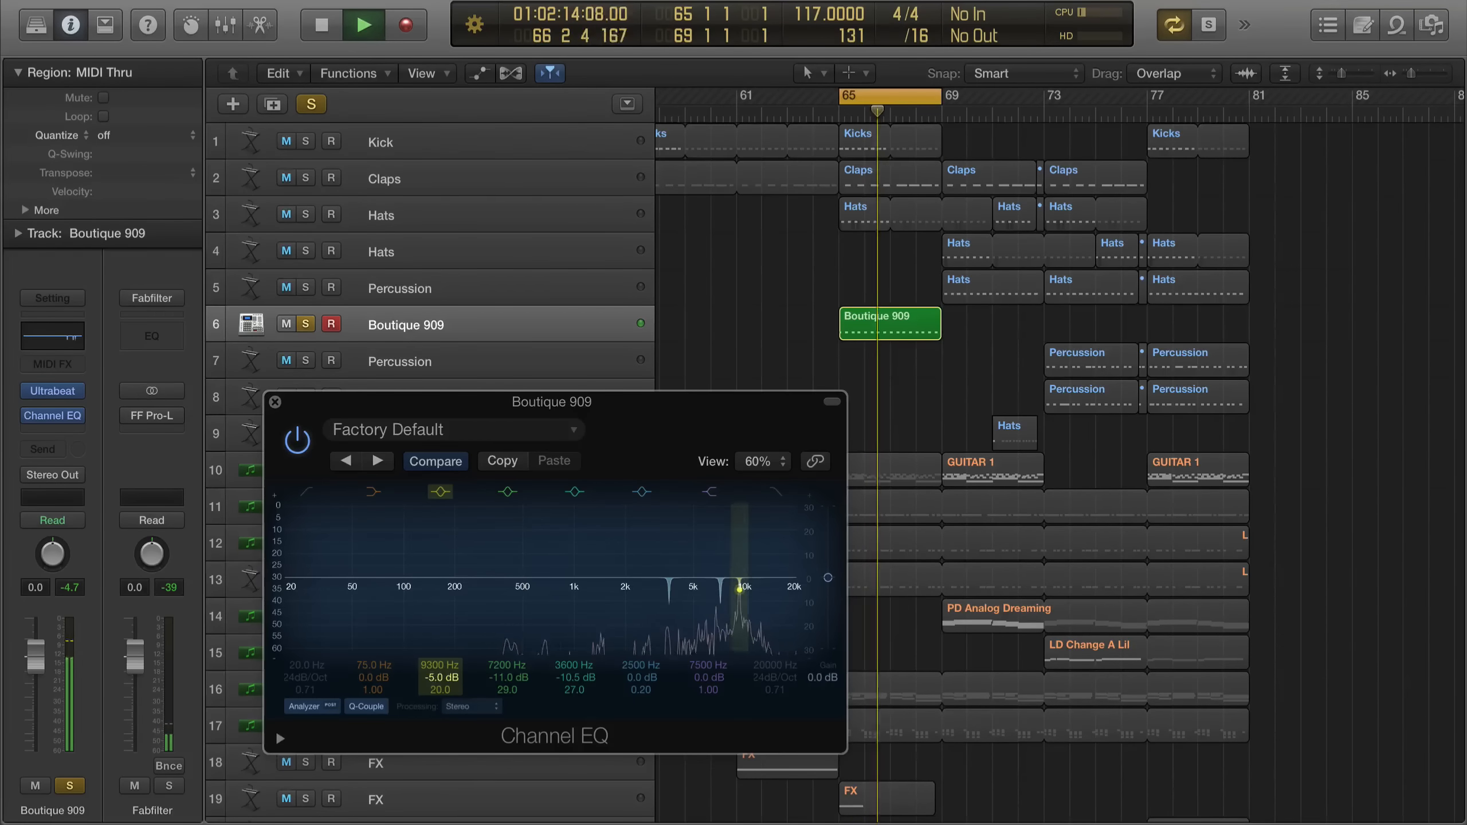
key("space")
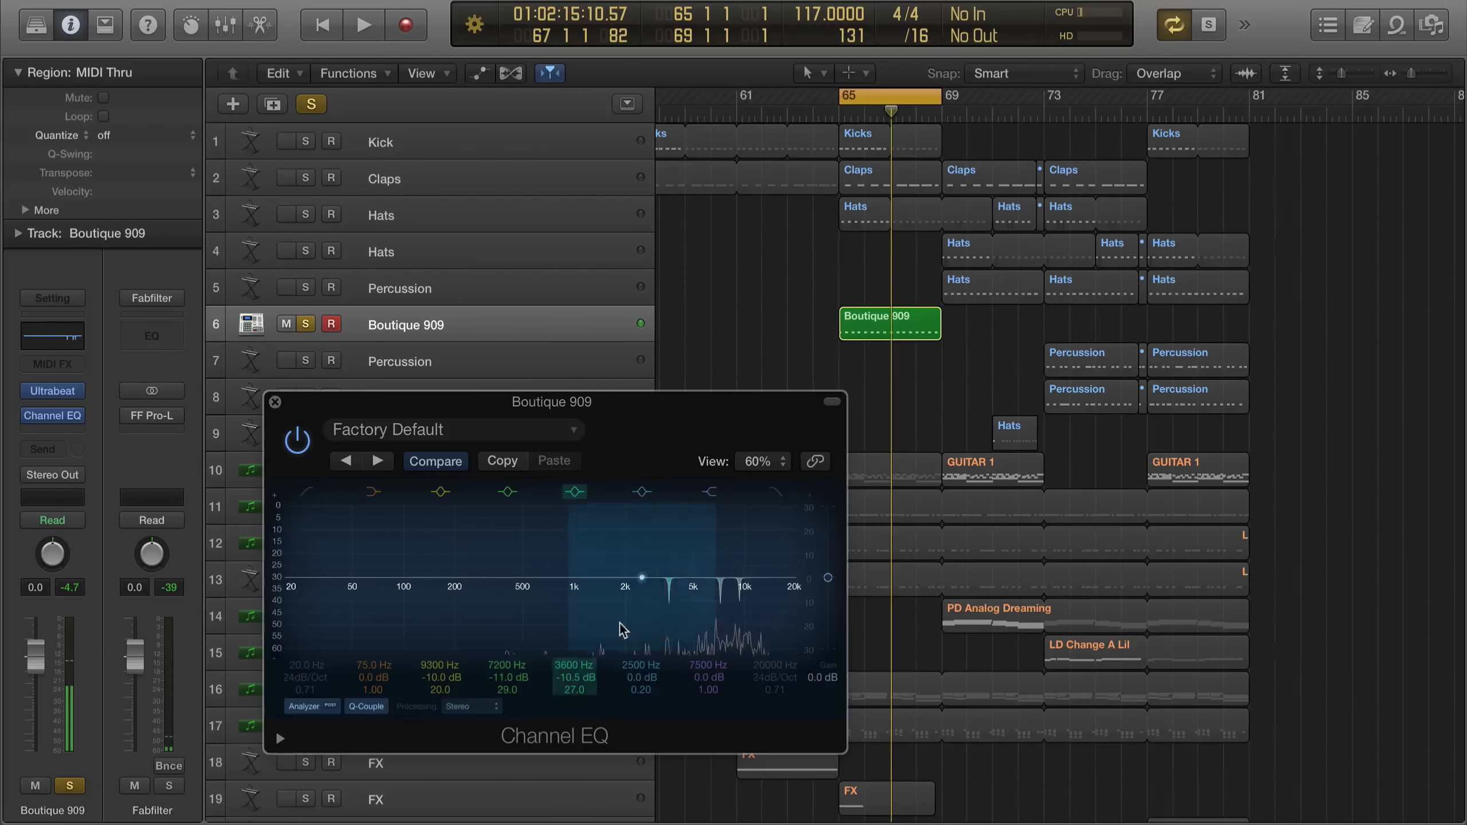
Ease the cuts by setting the 9300 Hz band to -9.0 dB and the 7200 Hz band to -8.5 dB
left_click_drag(574, 679, 439, 682)
left_click_drag(507, 677, 574, 688)
left_click(573, 683)
Play the soloed Boutique 909 ride with the Channel EQ bypassed and active to compare the cuts
key("space")
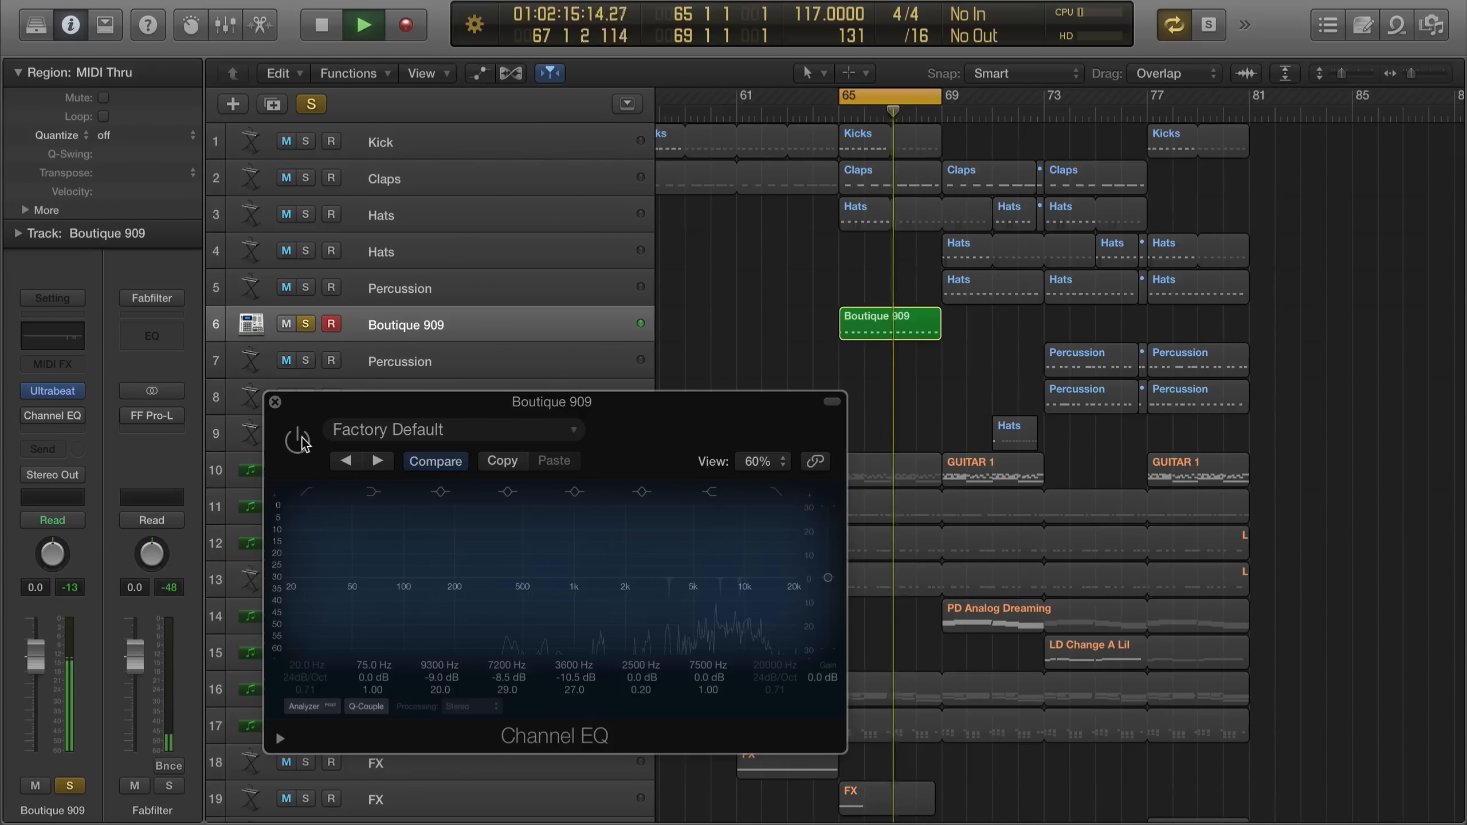
key("space")
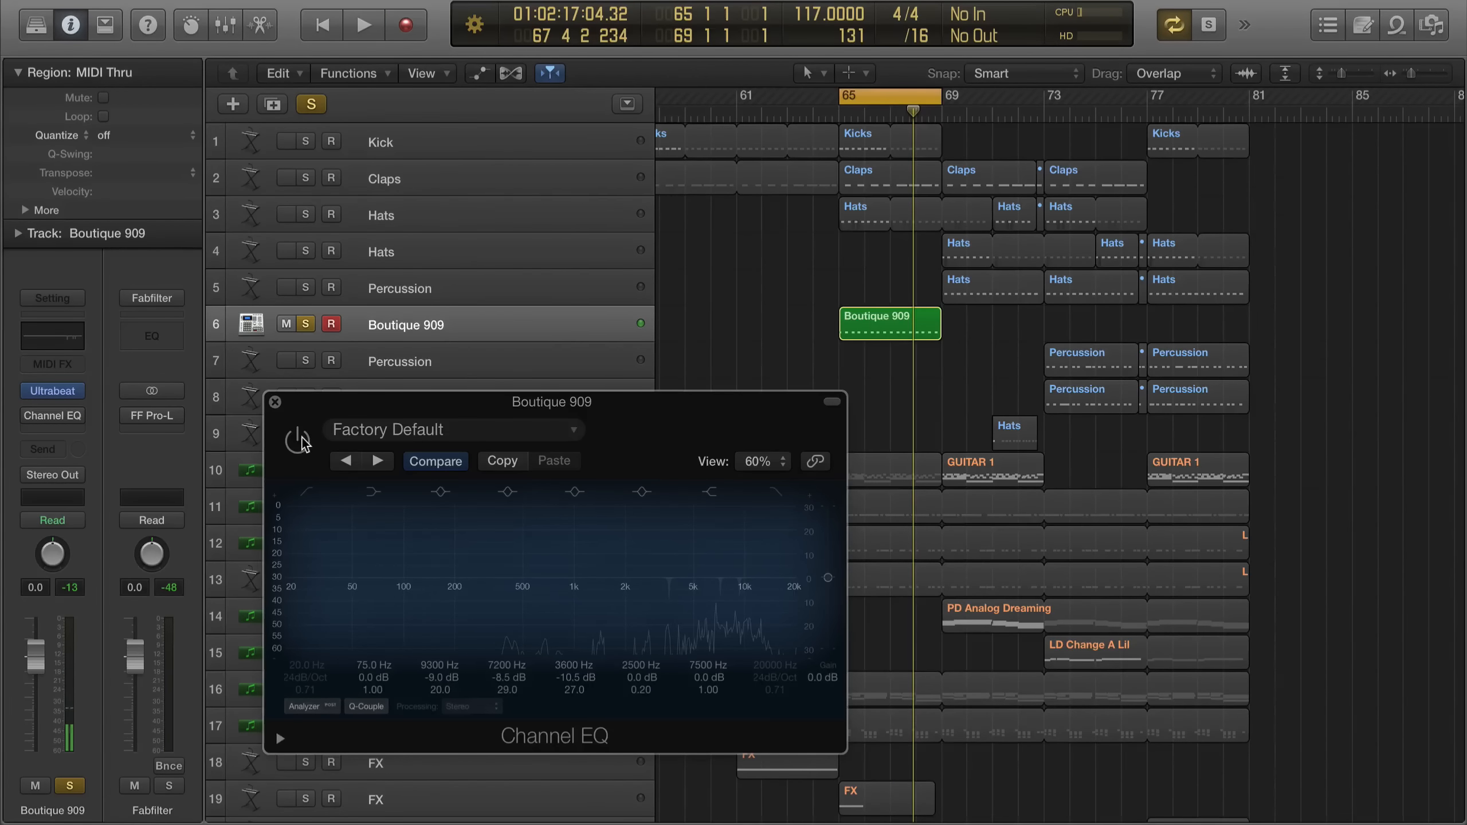
key("space")
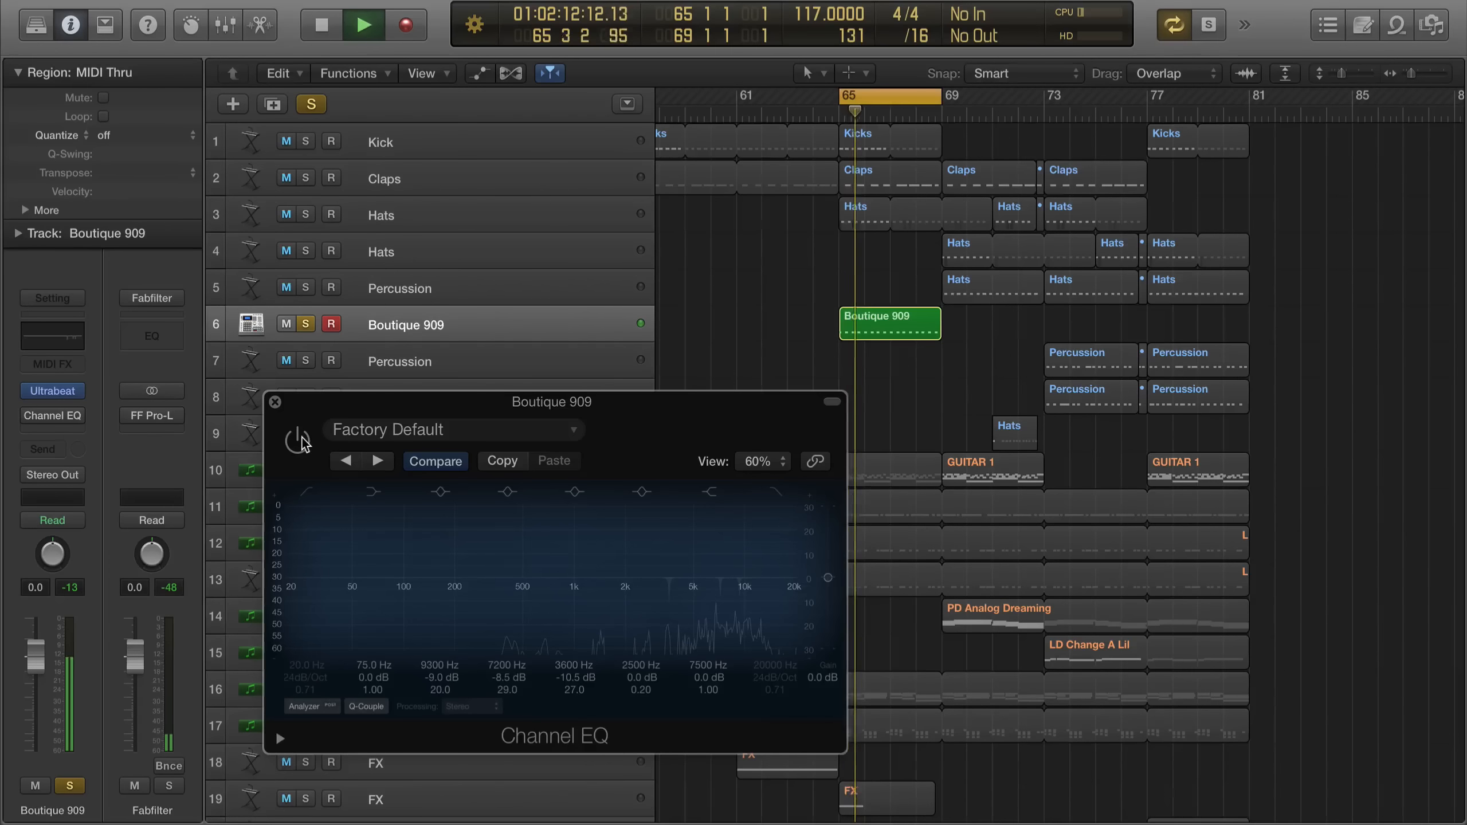
left_click(298, 441)
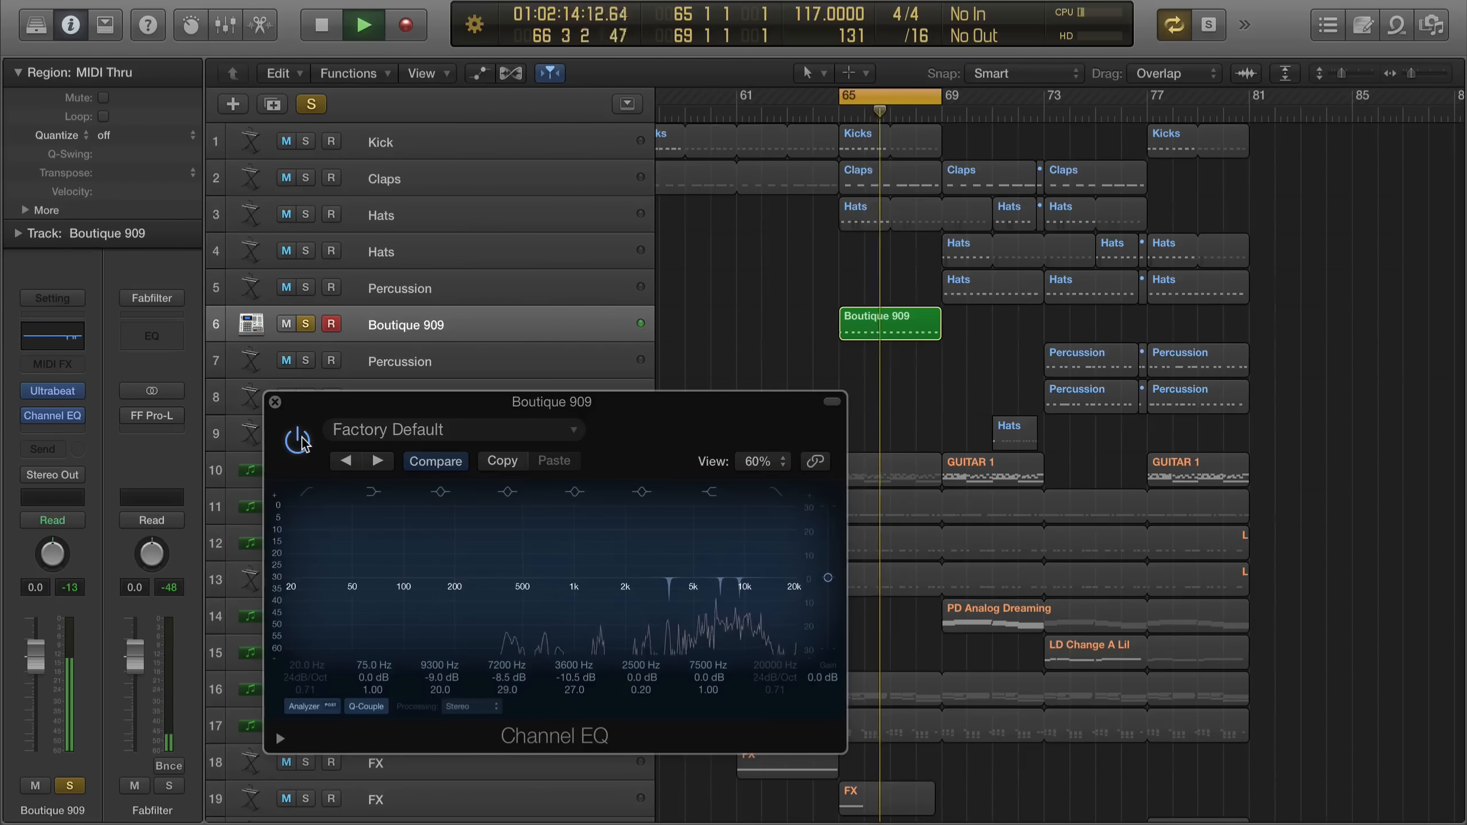
left_click(298, 440)
left_click(302, 442)
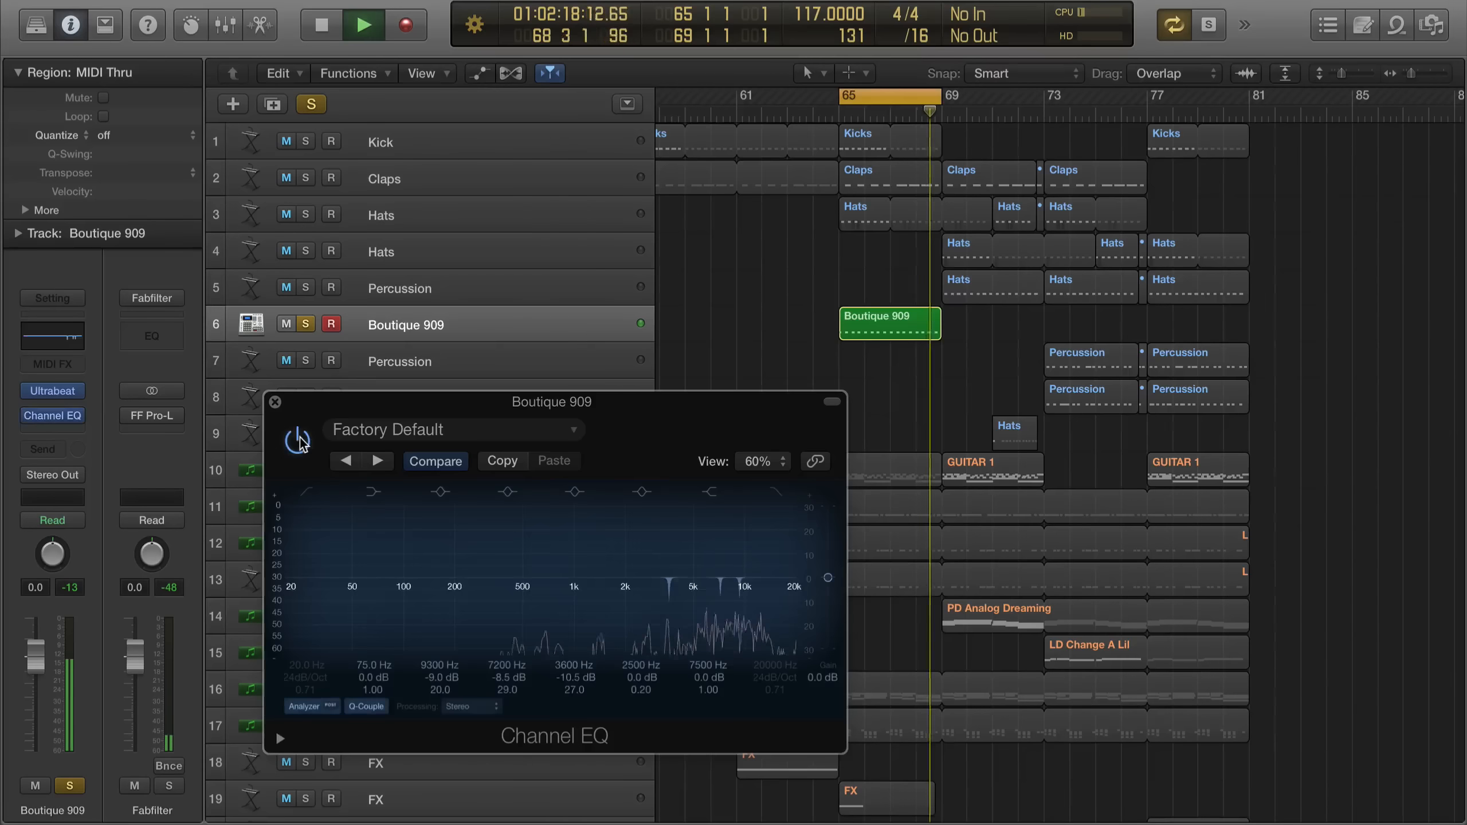
left_click(298, 441)
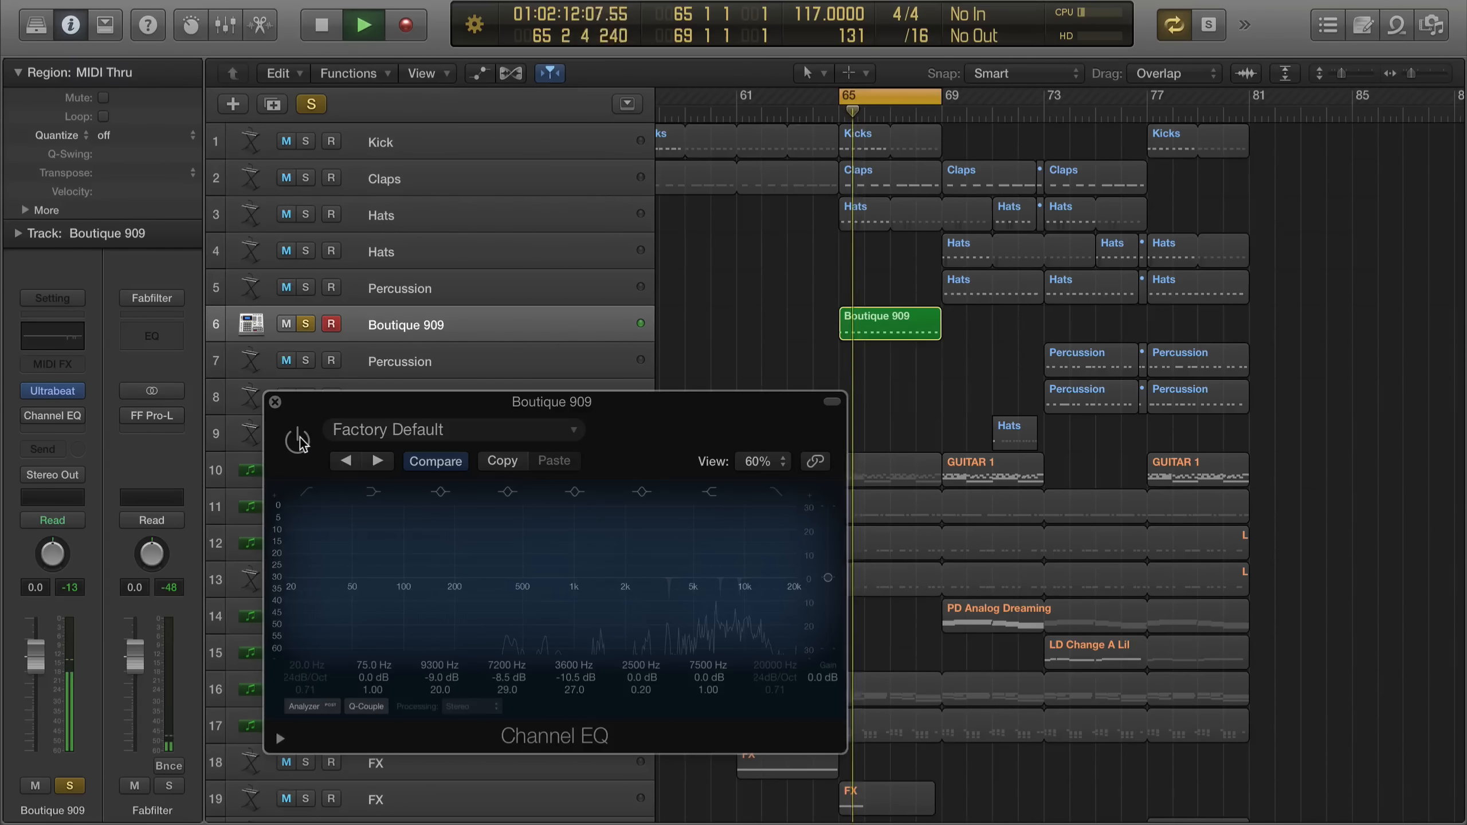
left_click(298, 441)
key("space")
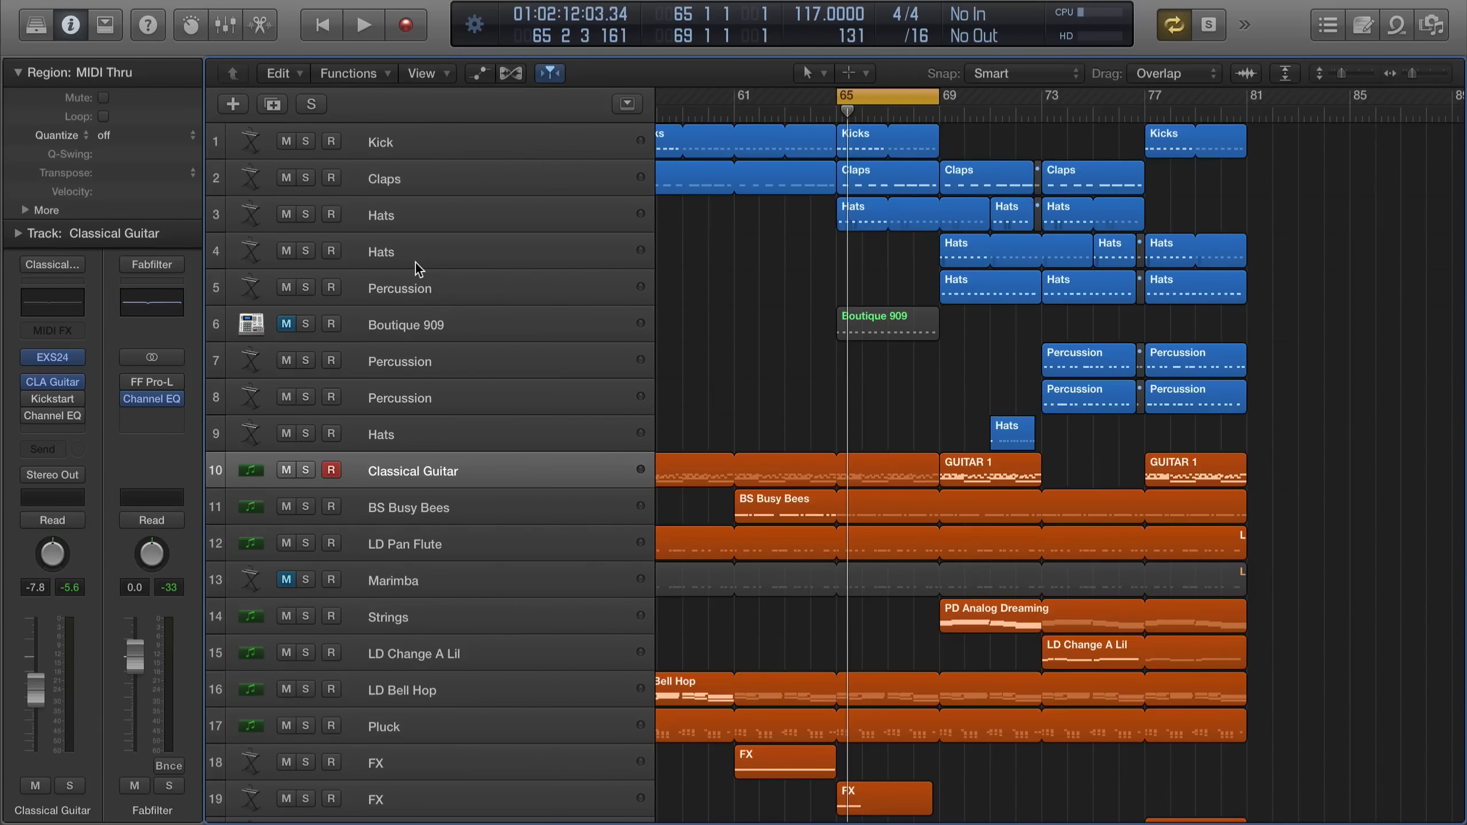
Play the full mix and open the Channel EQ on the Fabfilter channel
key("space")
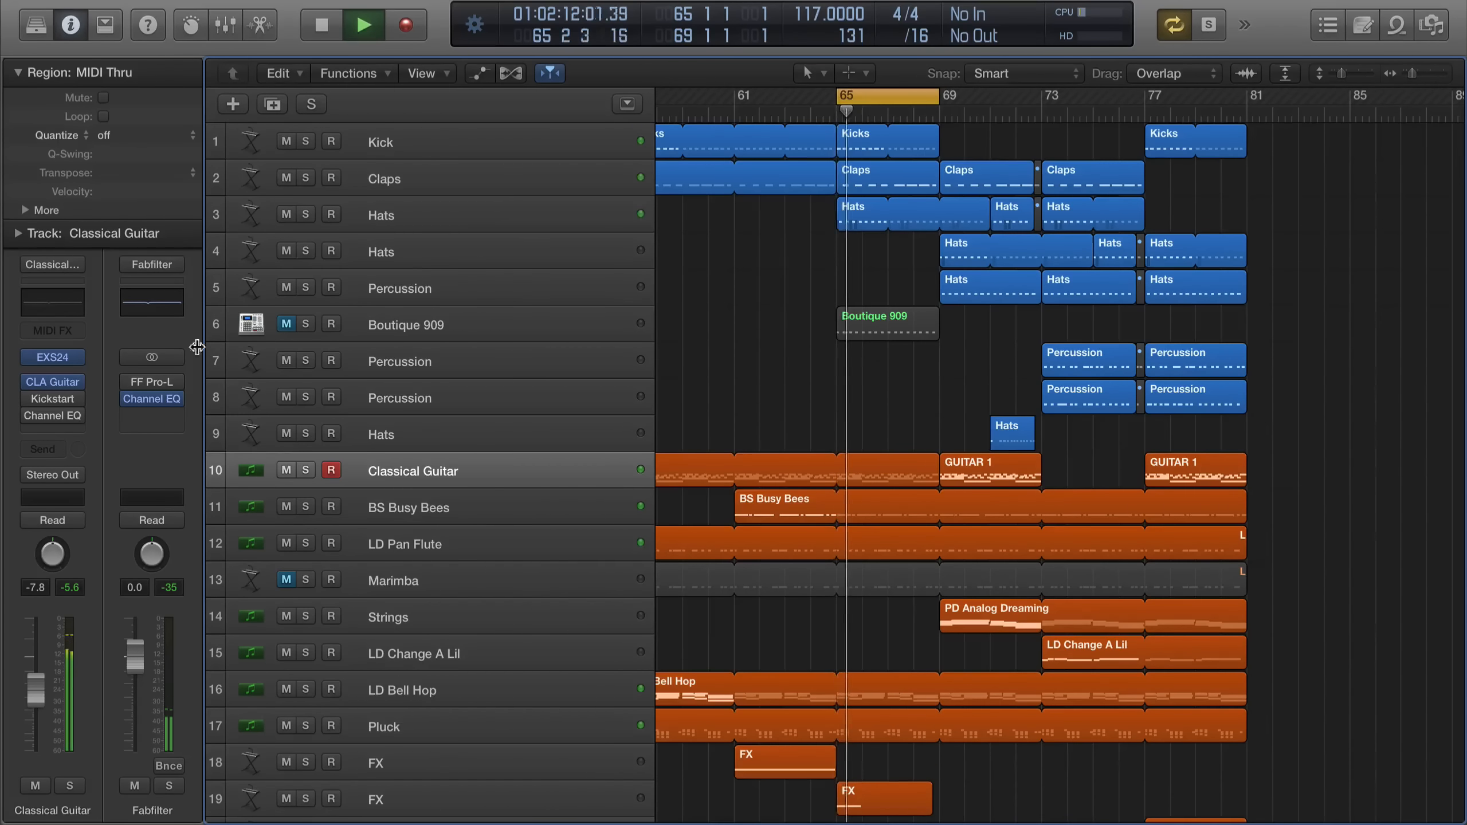
left_click(155, 405)
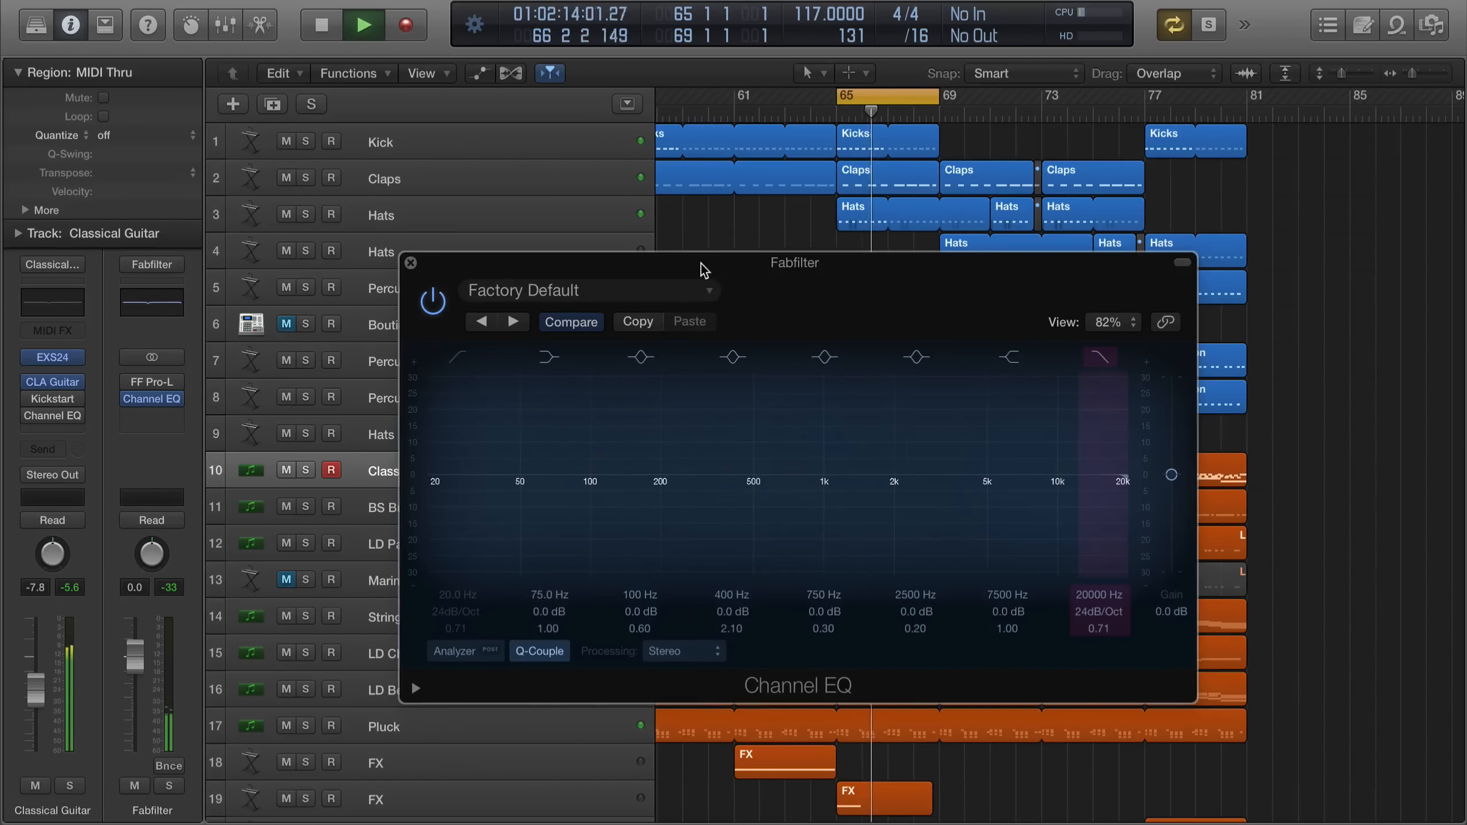
left_click_drag(705, 269, 773, 290)
key("space")
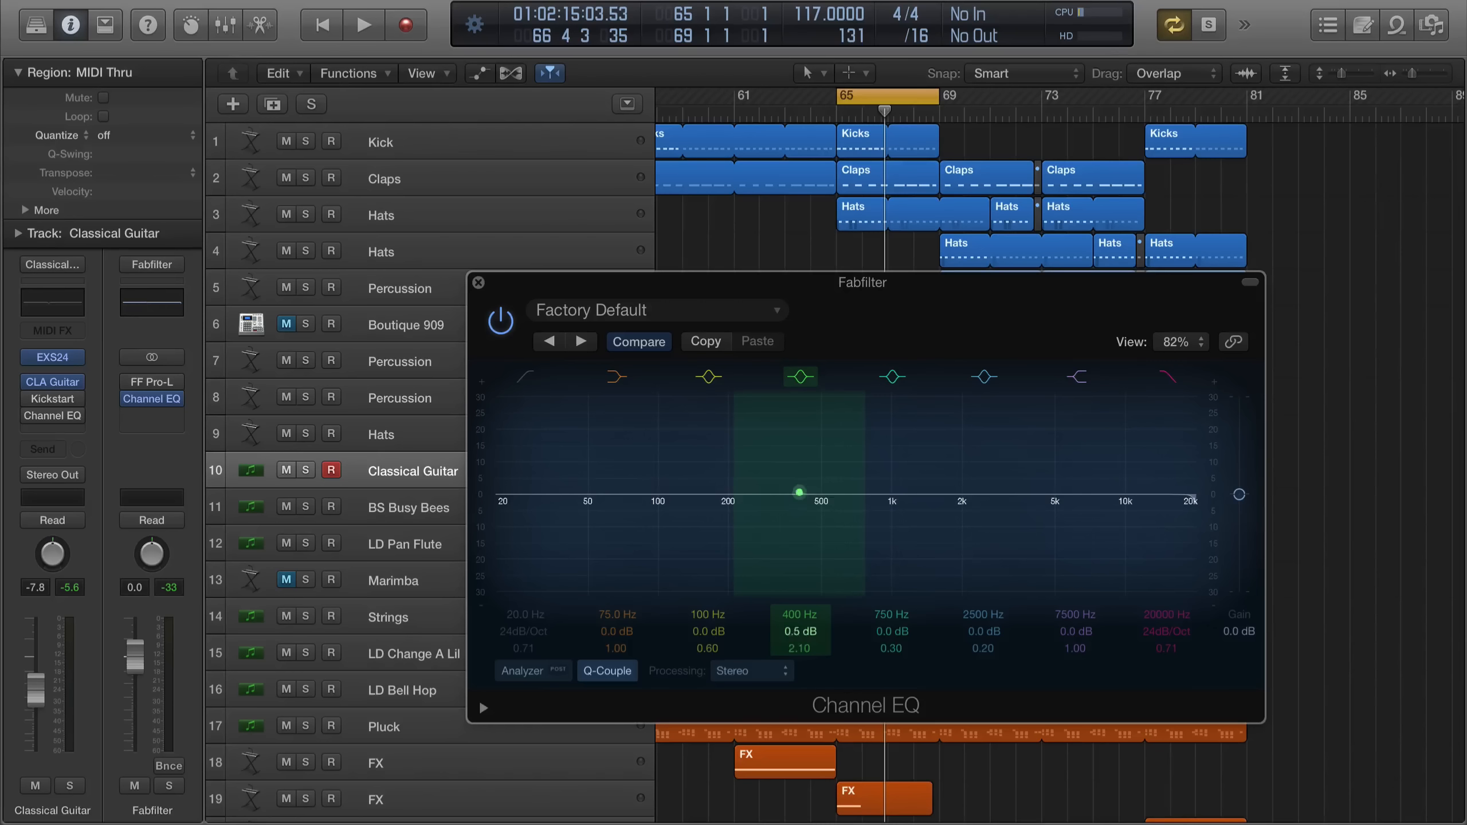
Boost the green 400 Hz band to +22.0 dB with the analyzer on, and sweep its frequency to 385 Hz during playback
left_click_drag(799, 491, 799, 457)
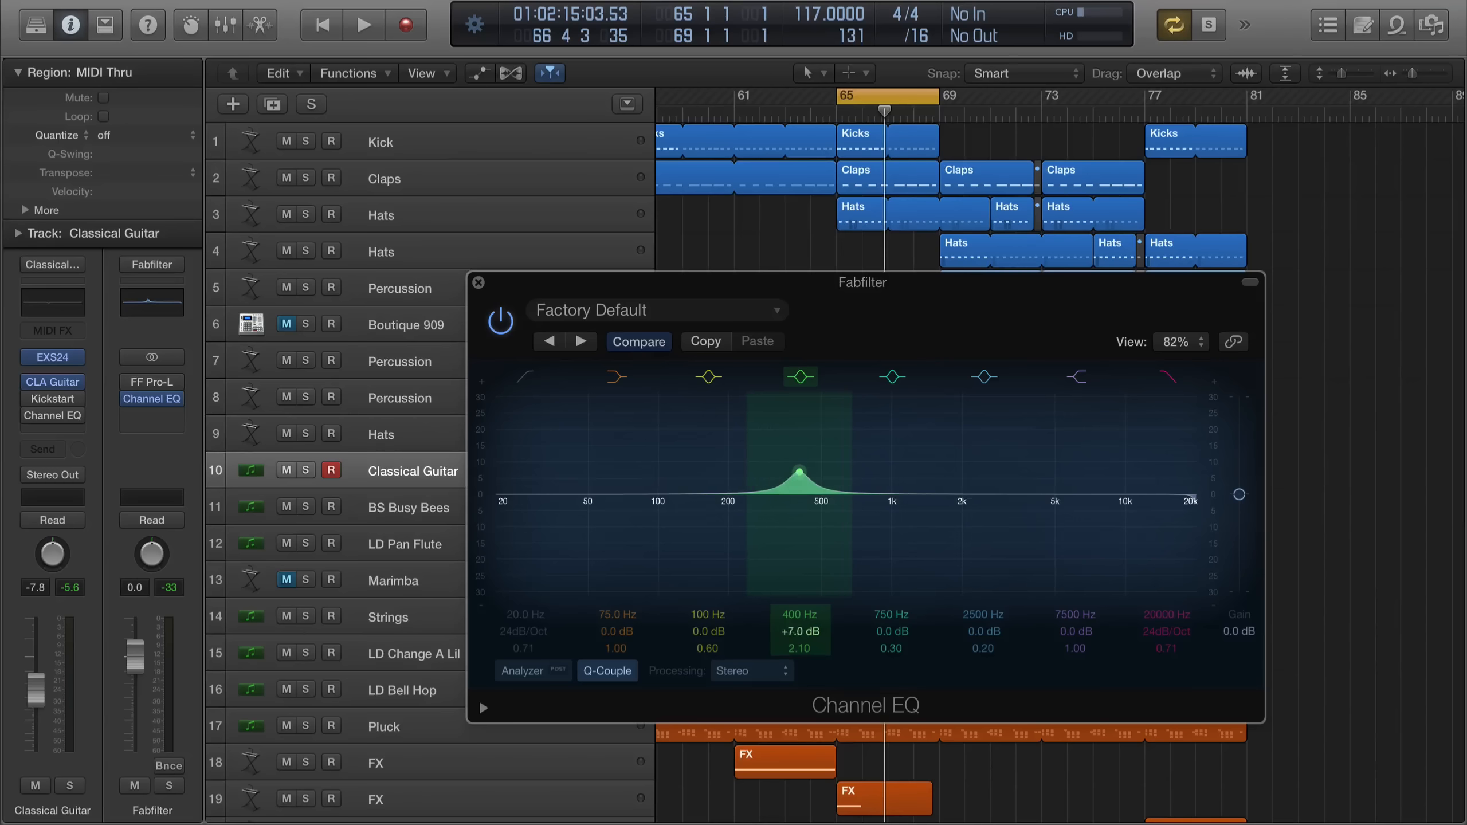
key("space")
mouse_move(796, 635)
left_mouse_down()
mouse_move(796, 605)
mouse_move(798, 627)
left_mouse_up()
left_click(530, 672)
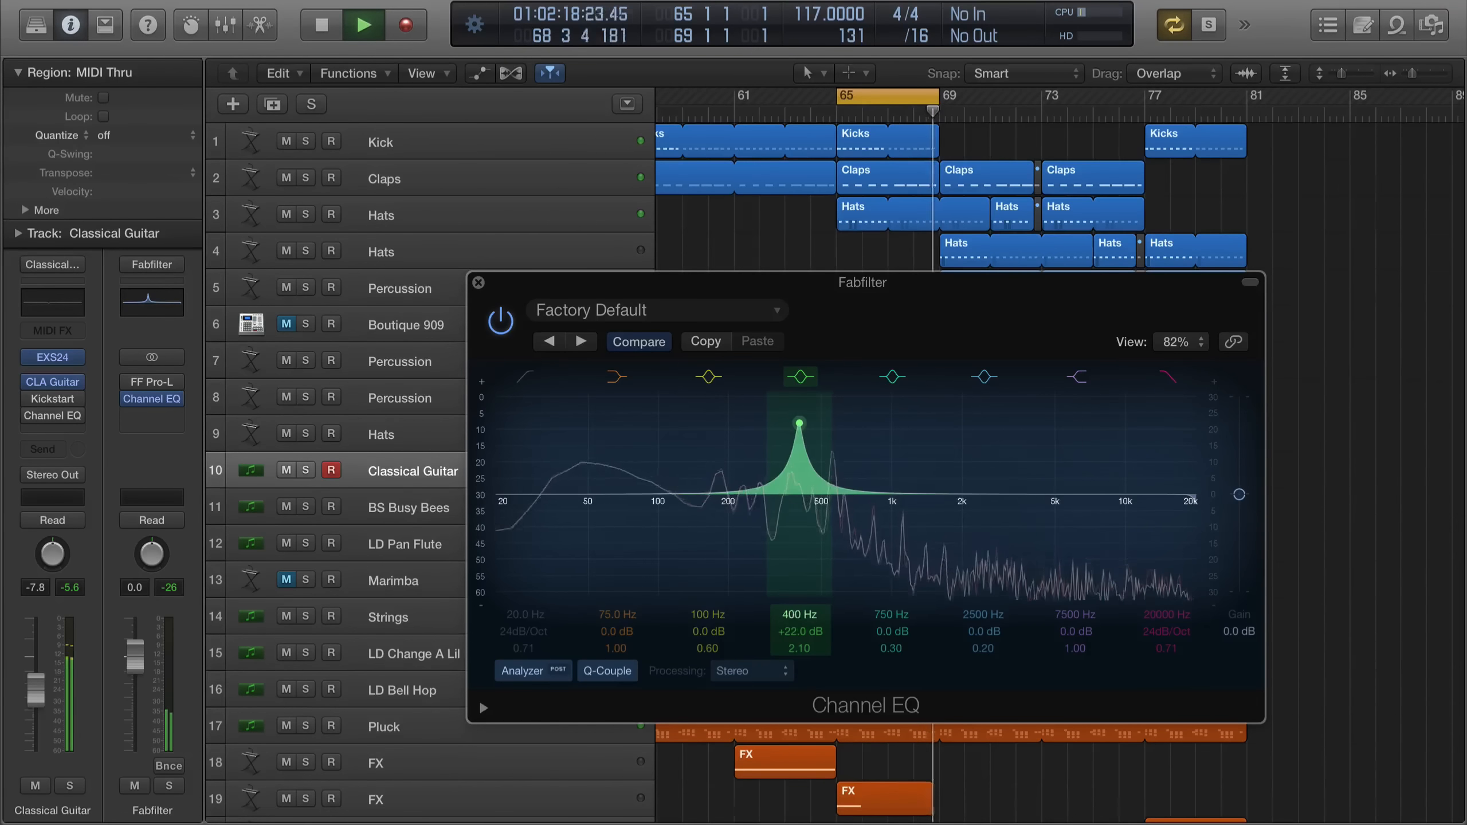
left_click_drag(799, 615, 800, 622)
key("space")
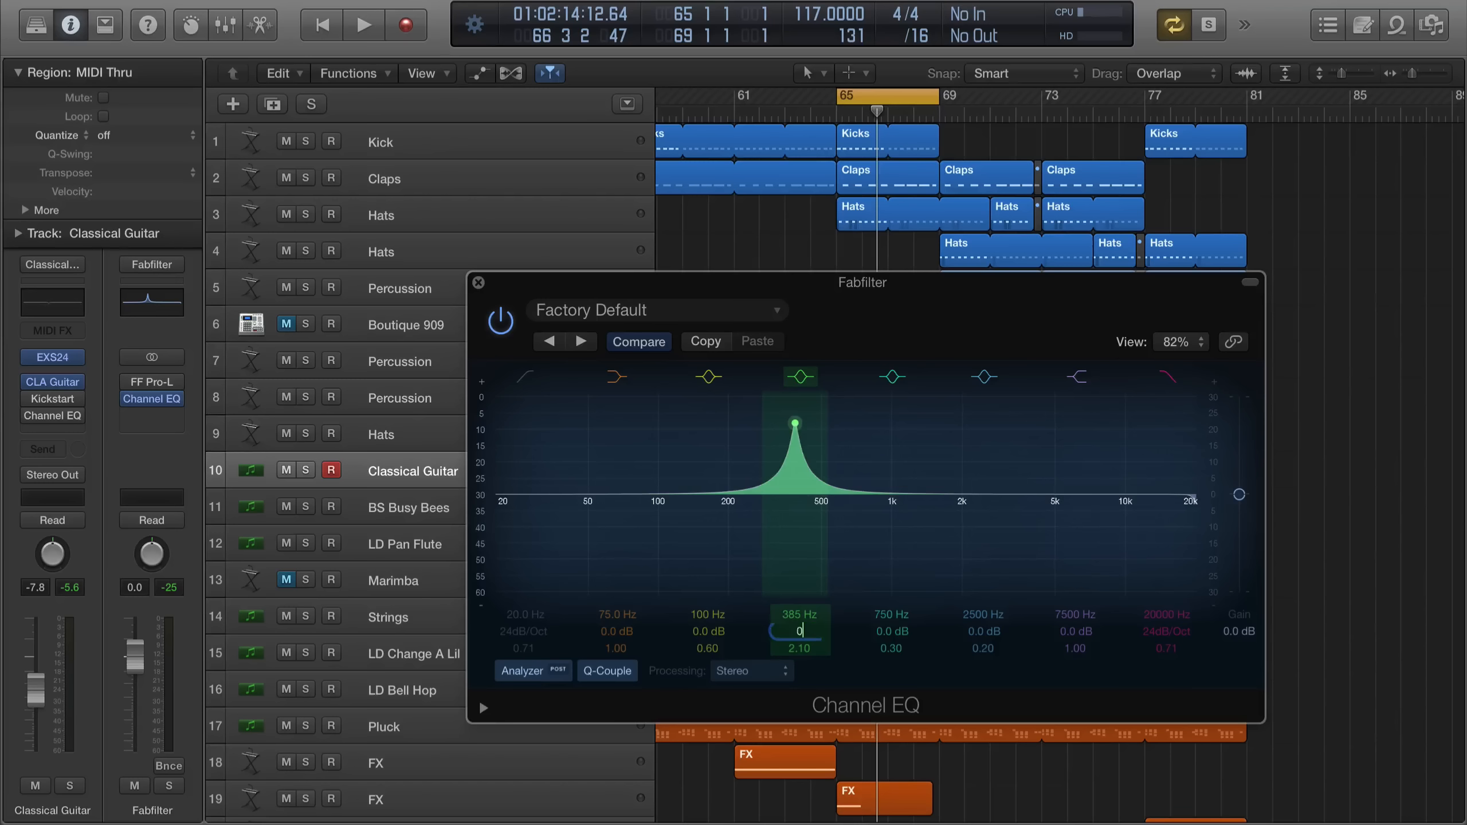
Reset the green band's gain to 0 dB, and use the band for a gentle -3.5 dB cut at 400 Hz
key("Return")
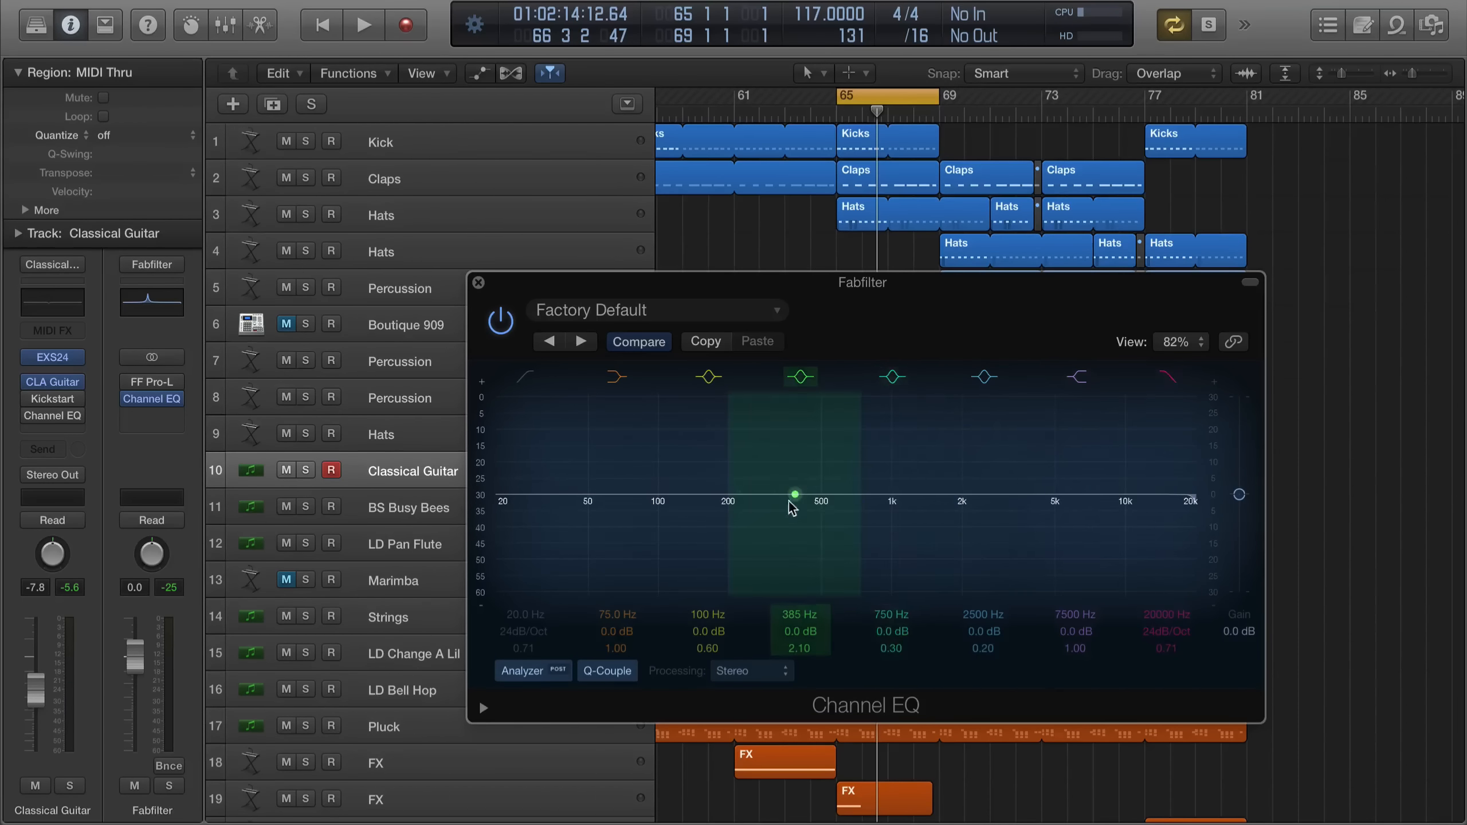
left_click_drag(794, 495, 790, 507)
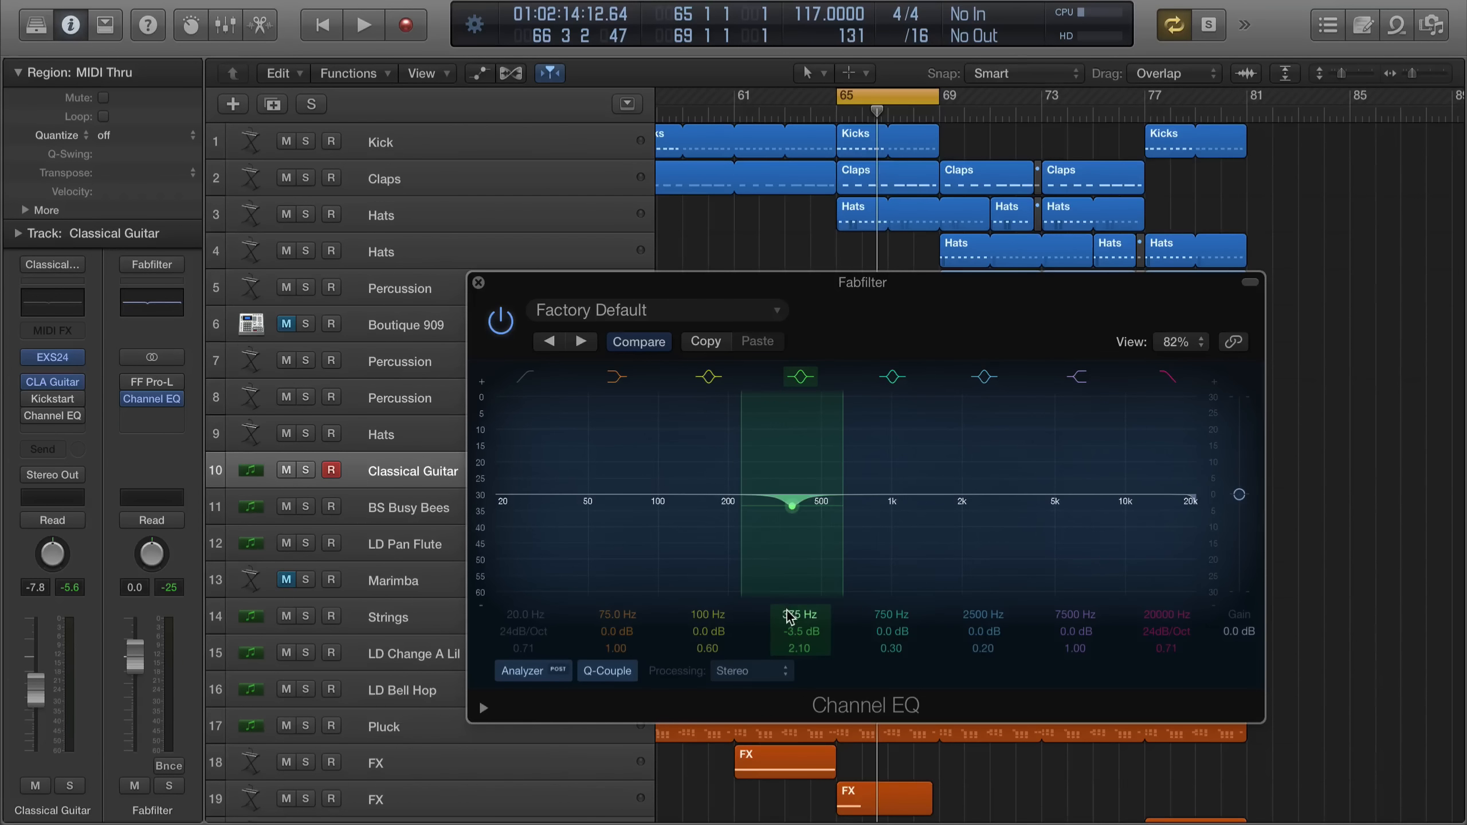
key("Return")
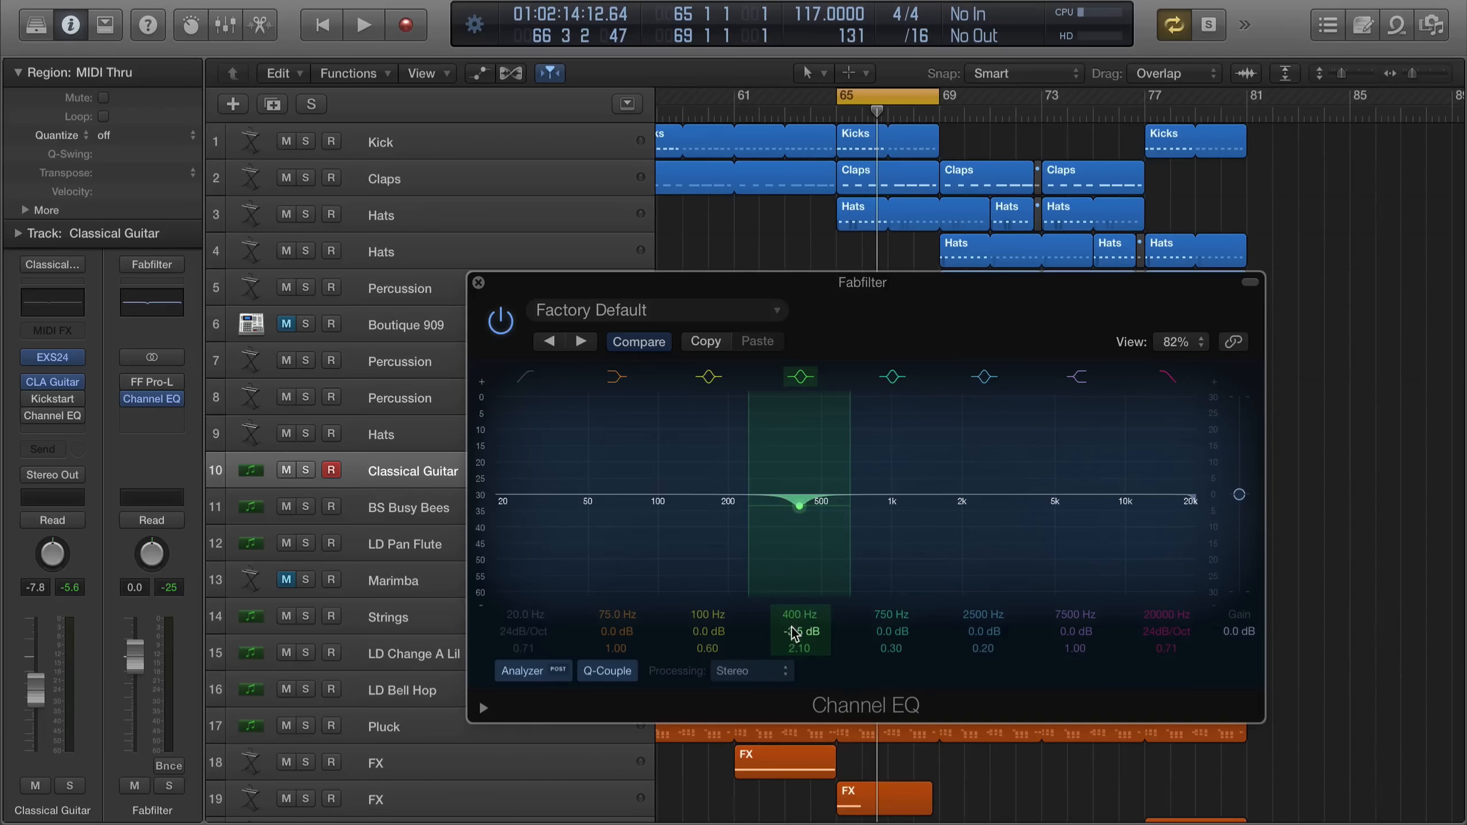
Set the green 400 Hz band's gain to -3.0 dB, and play the mix with the Channel EQ active and bypassed
left_click_drag(794, 633, 794, 628)
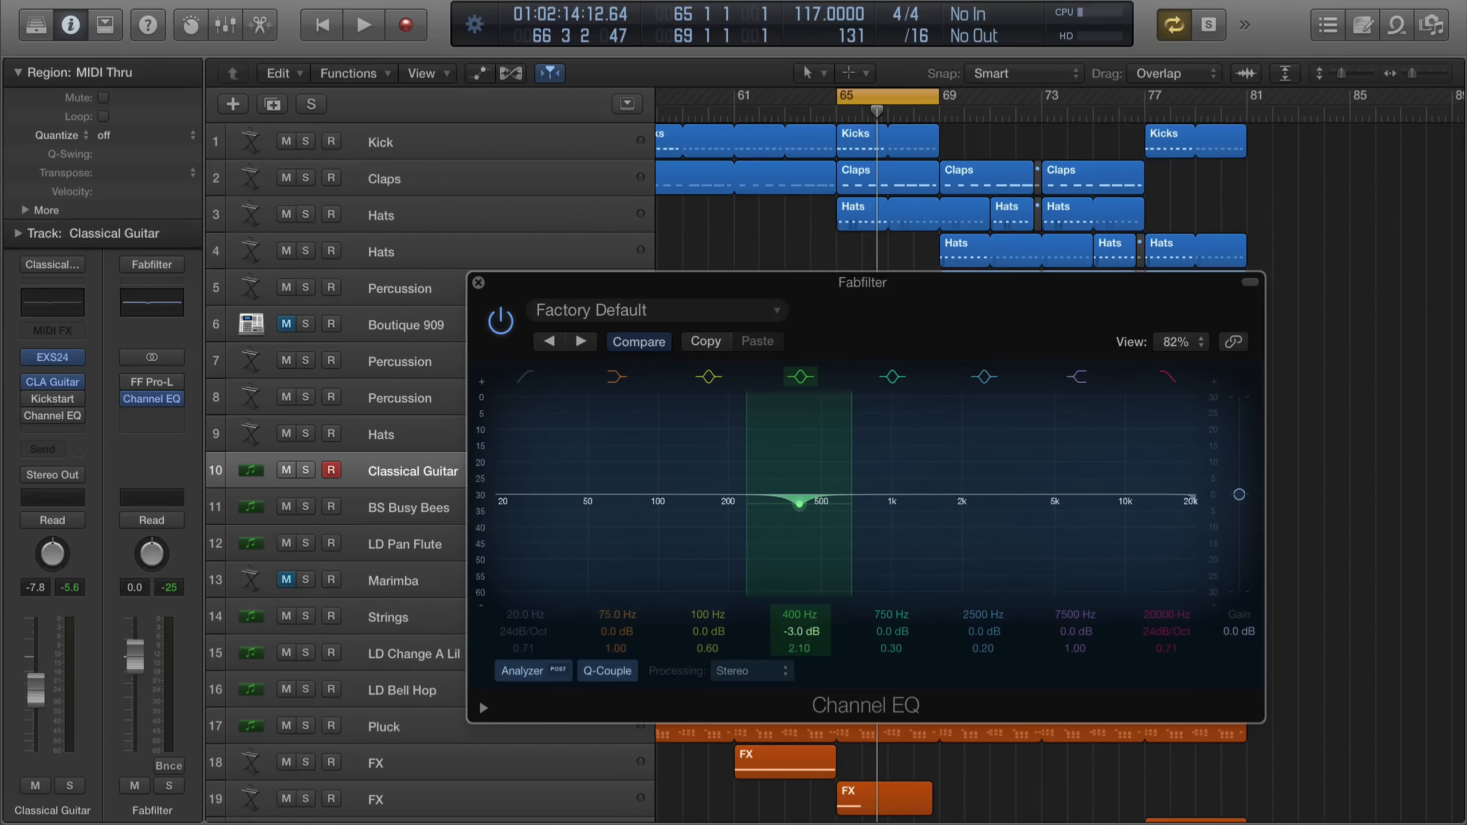
key("space")
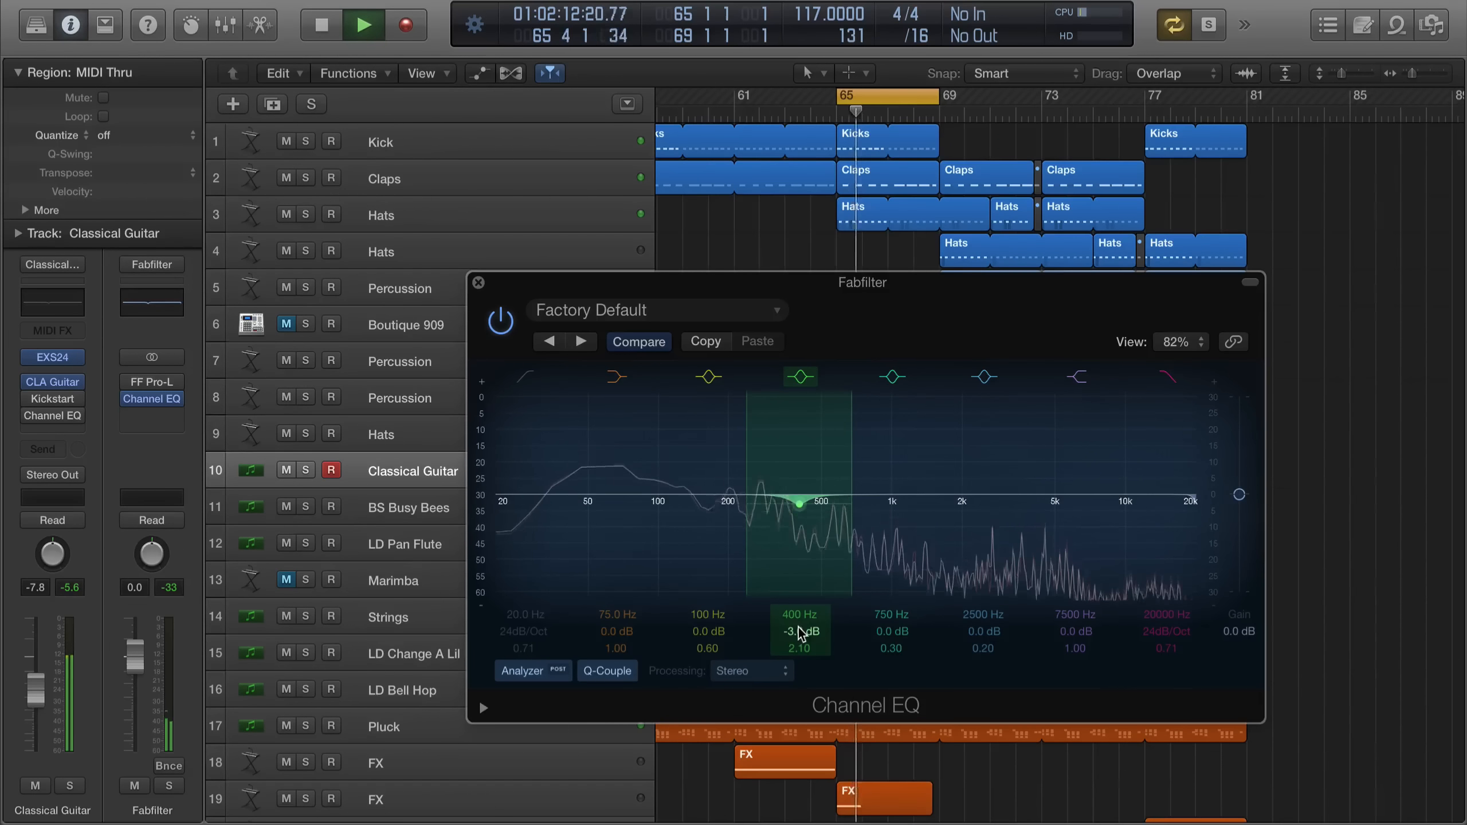
left_click(500, 321)
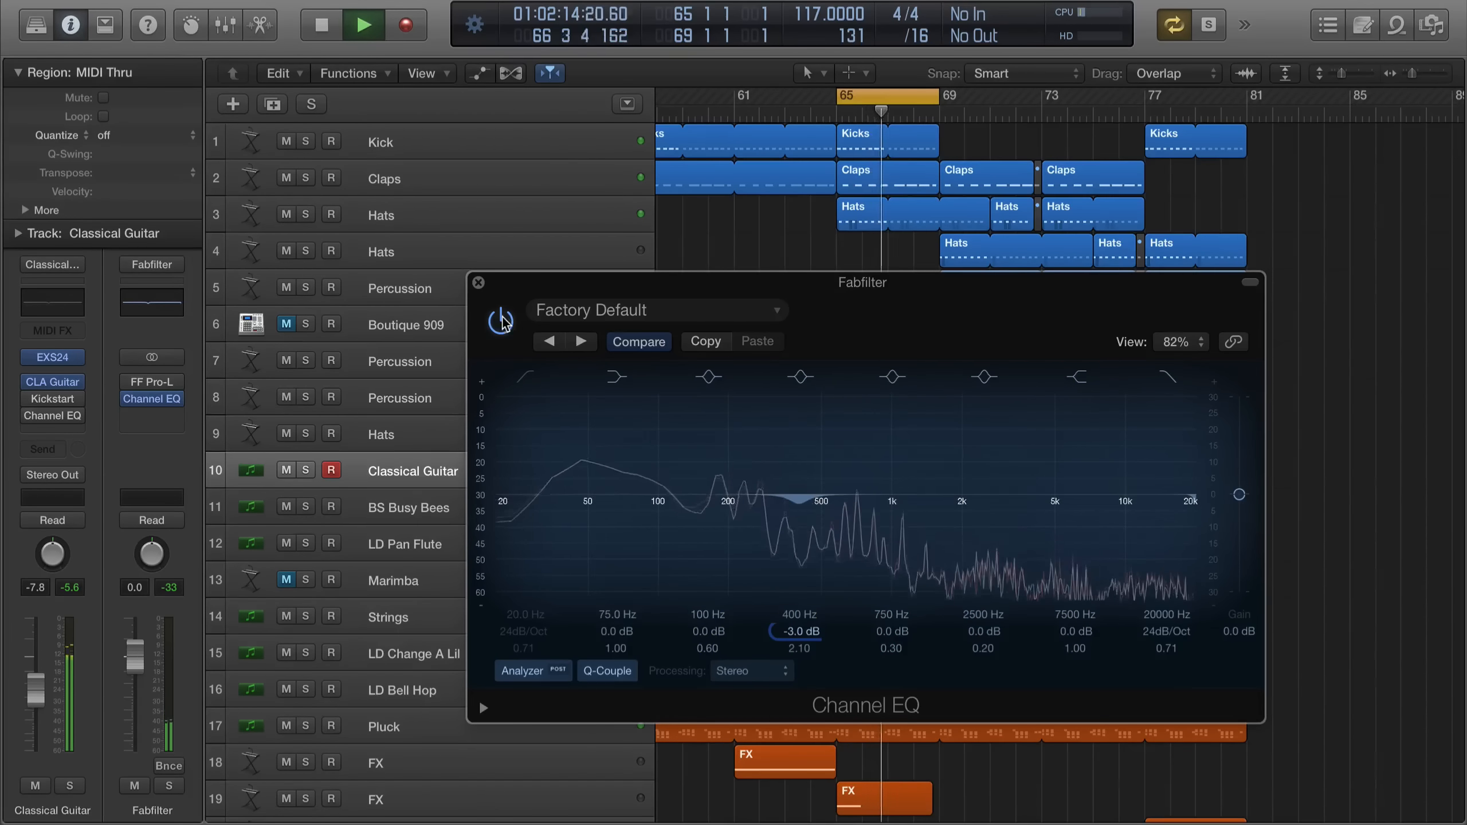
left_click(501, 321)
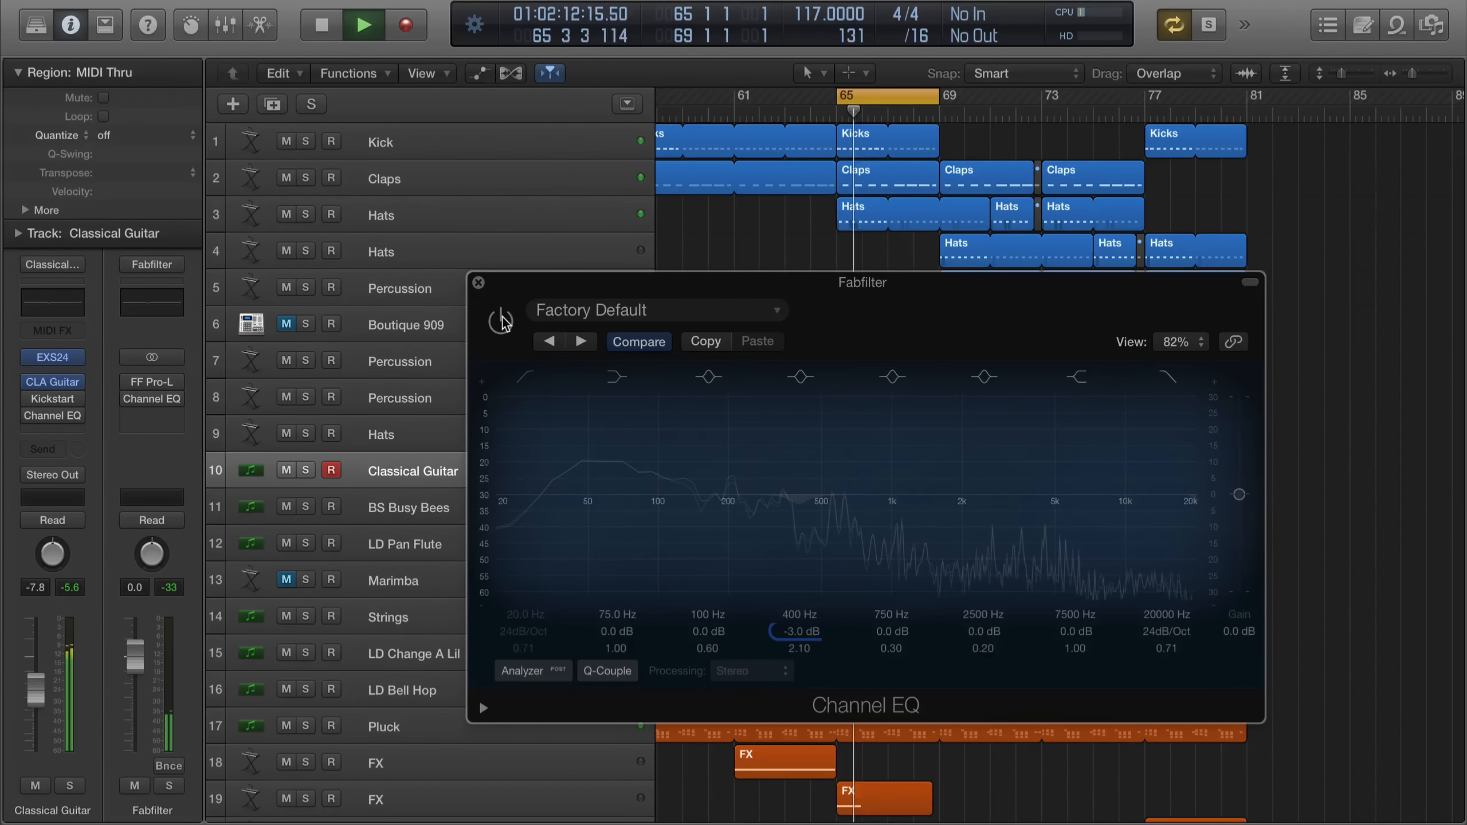
left_click(501, 321)
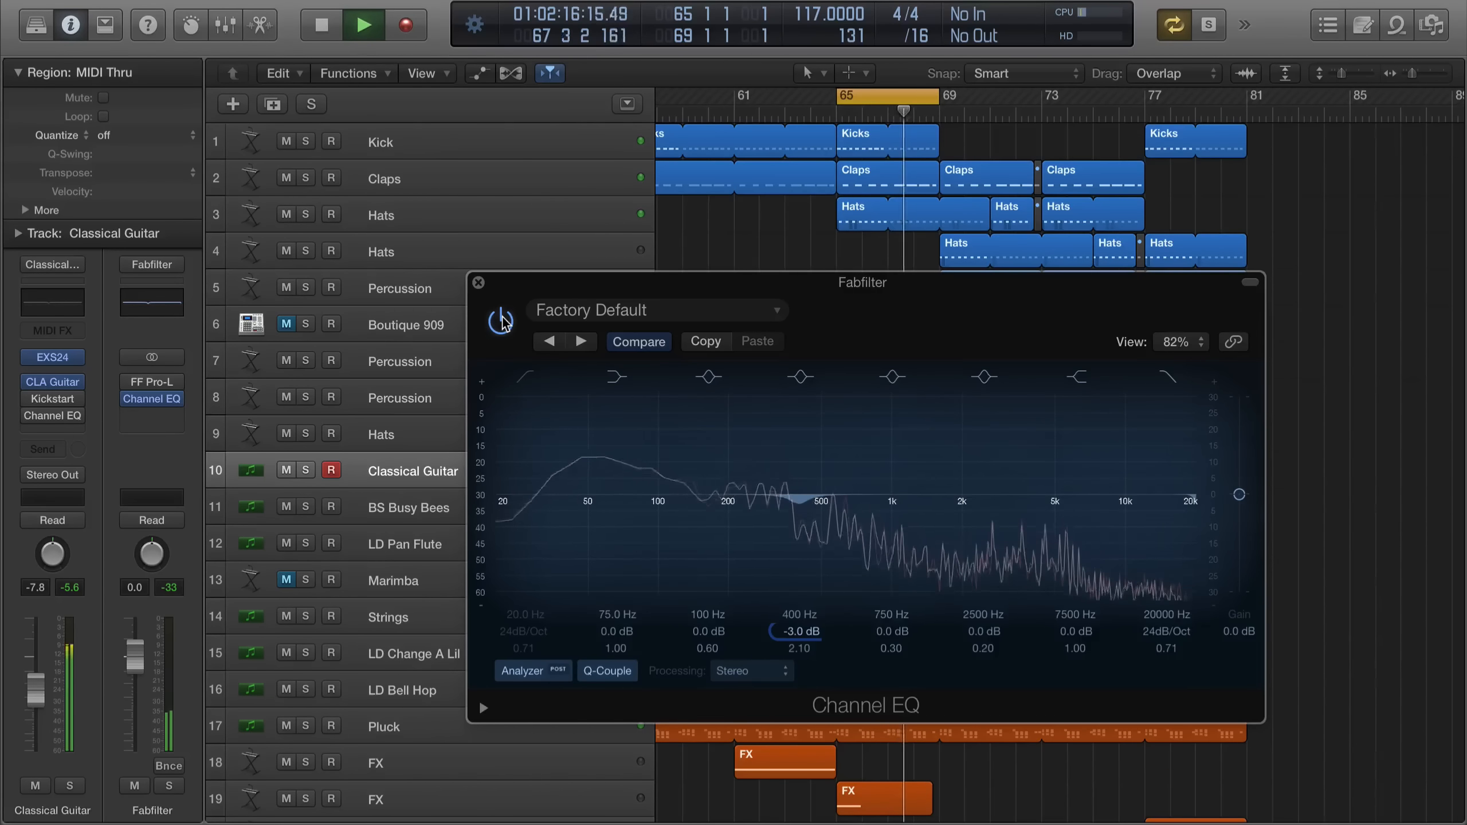
left_click(502, 321)
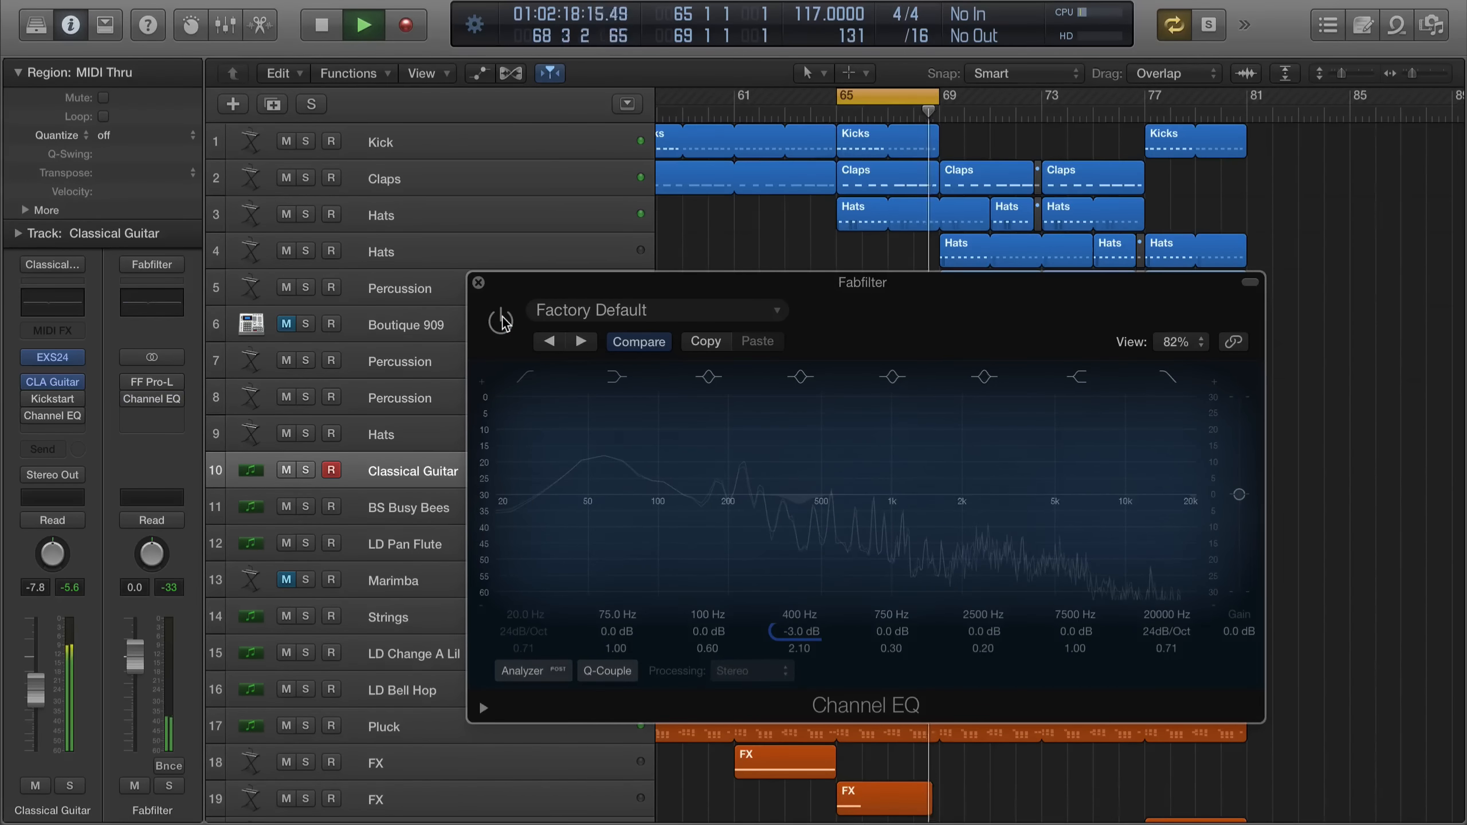
key("space")
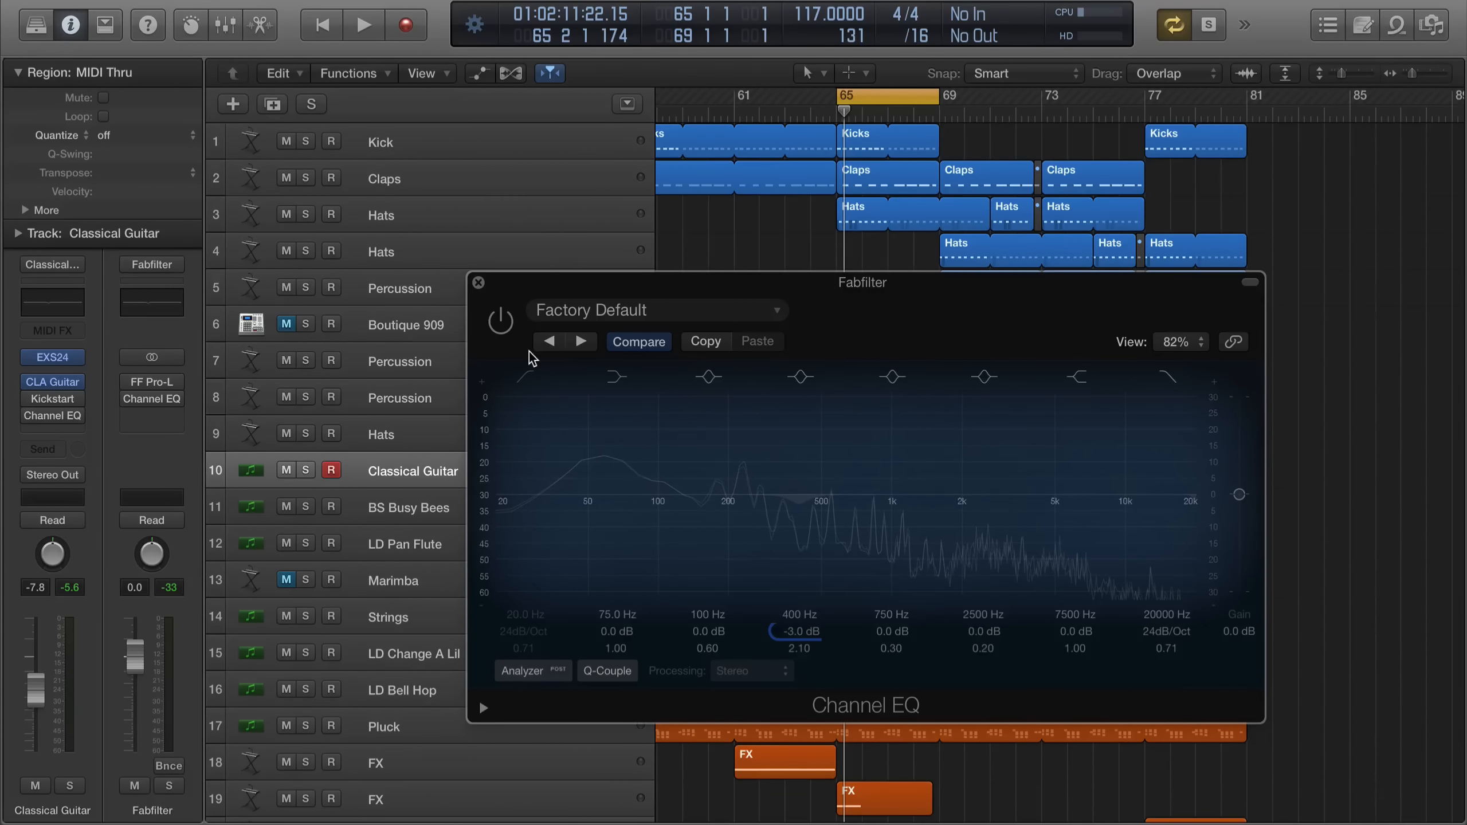
Re-enable the Channel EQ, compare the mix with and without it once more, and ease the 400 Hz cut to -2.0 dB
left_click(502, 324)
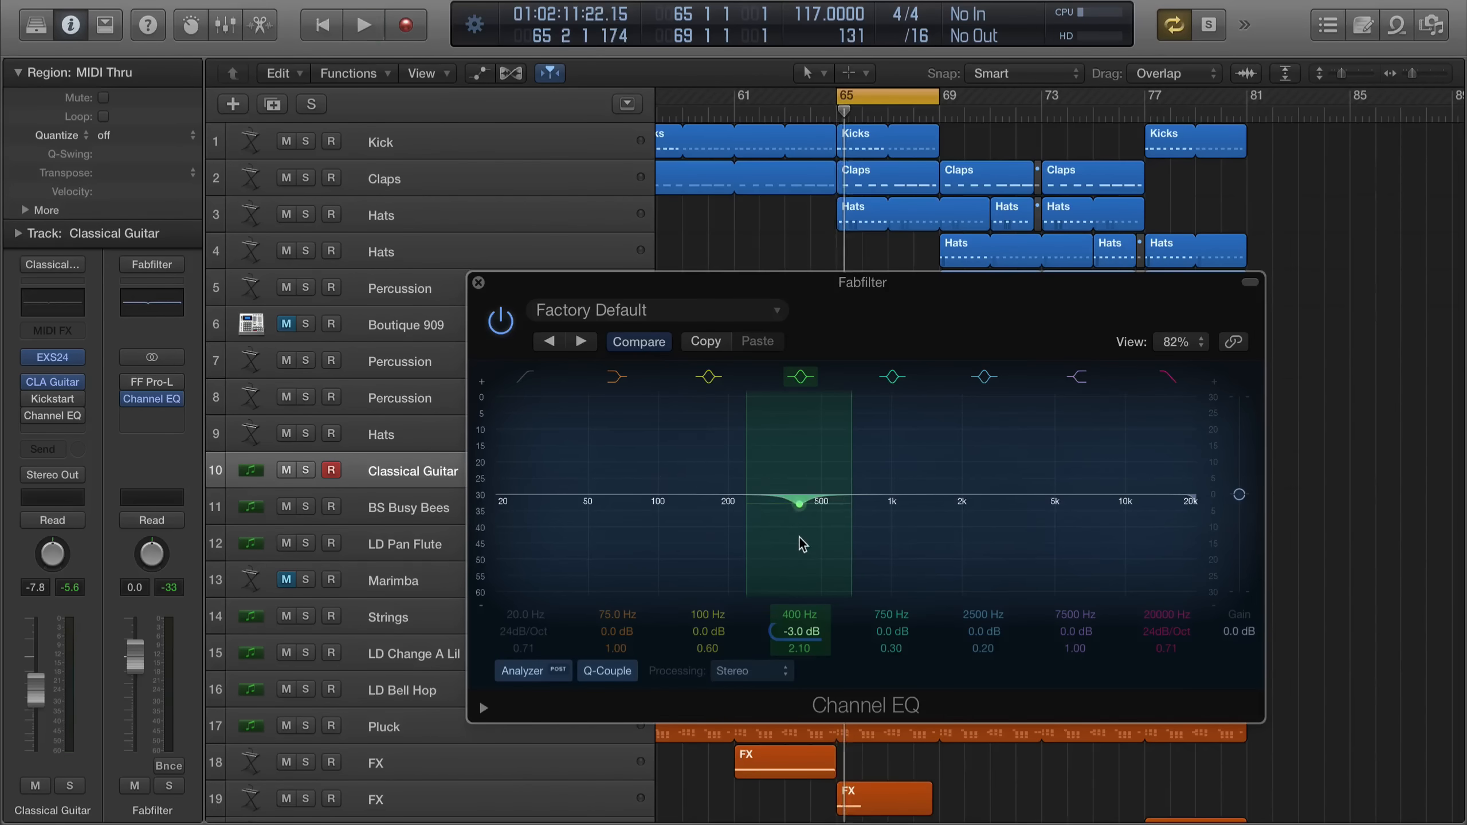
key("space")
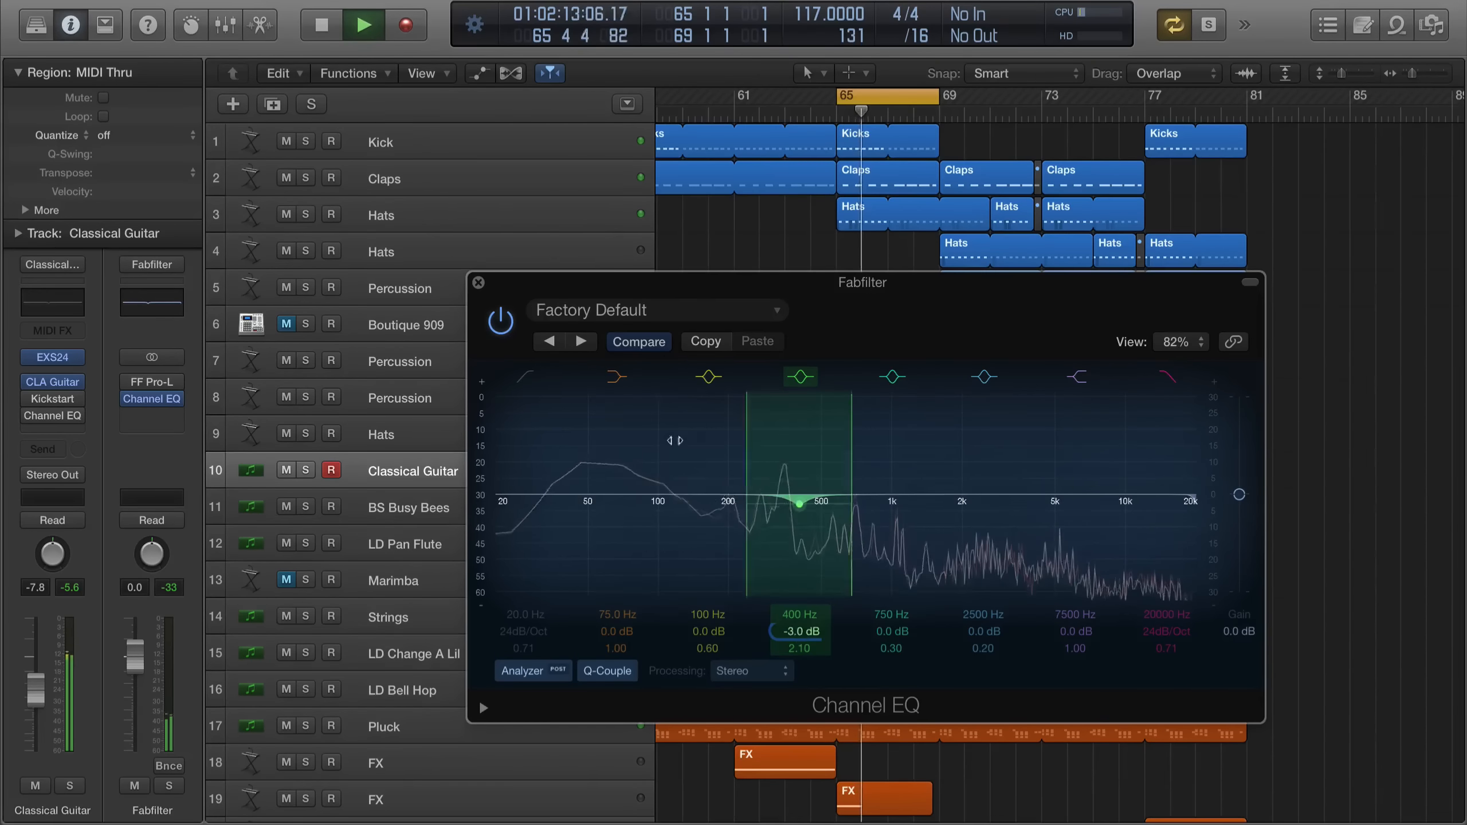
left_click(502, 323)
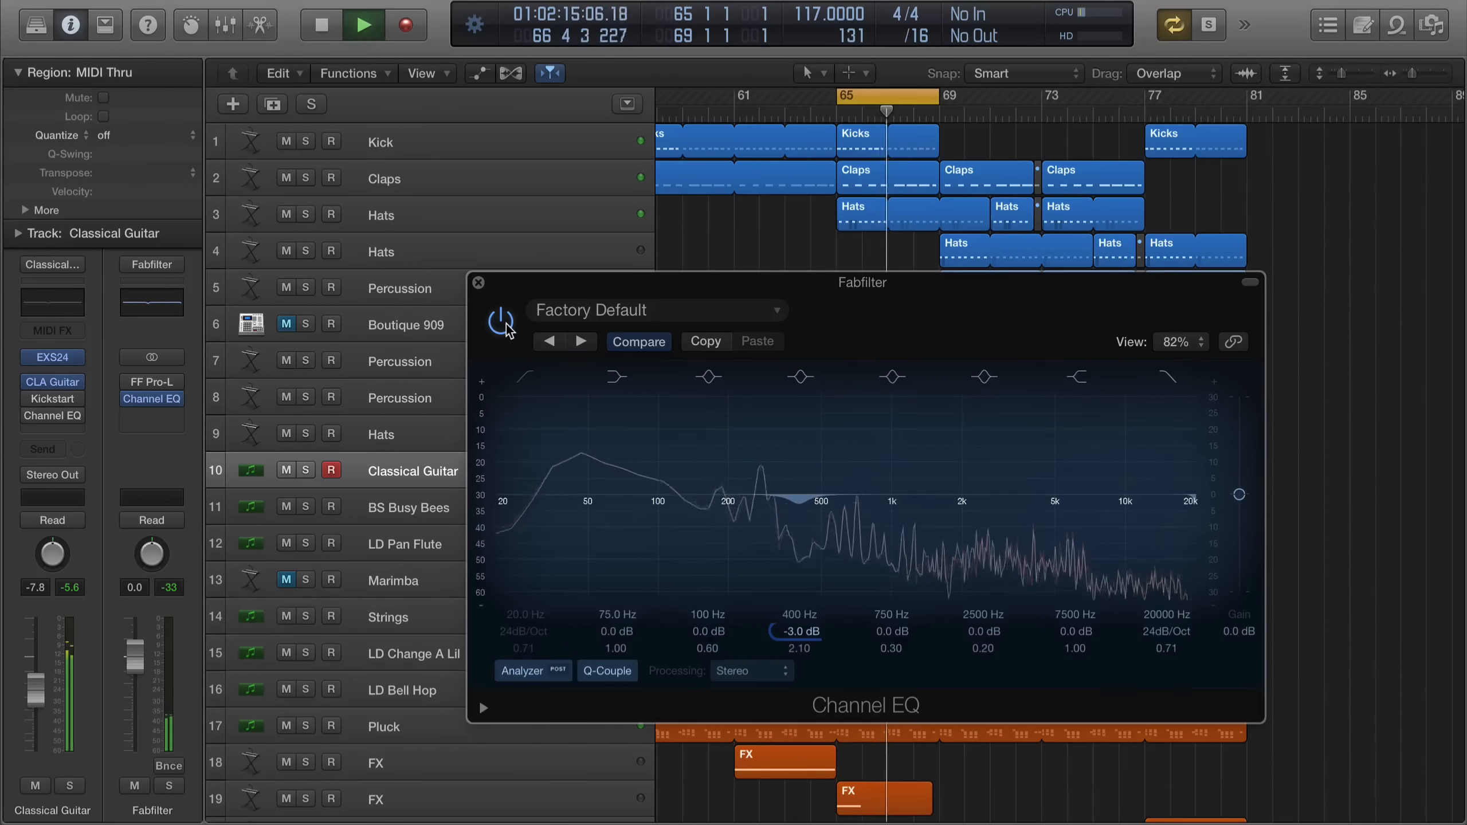
left_click(502, 321)
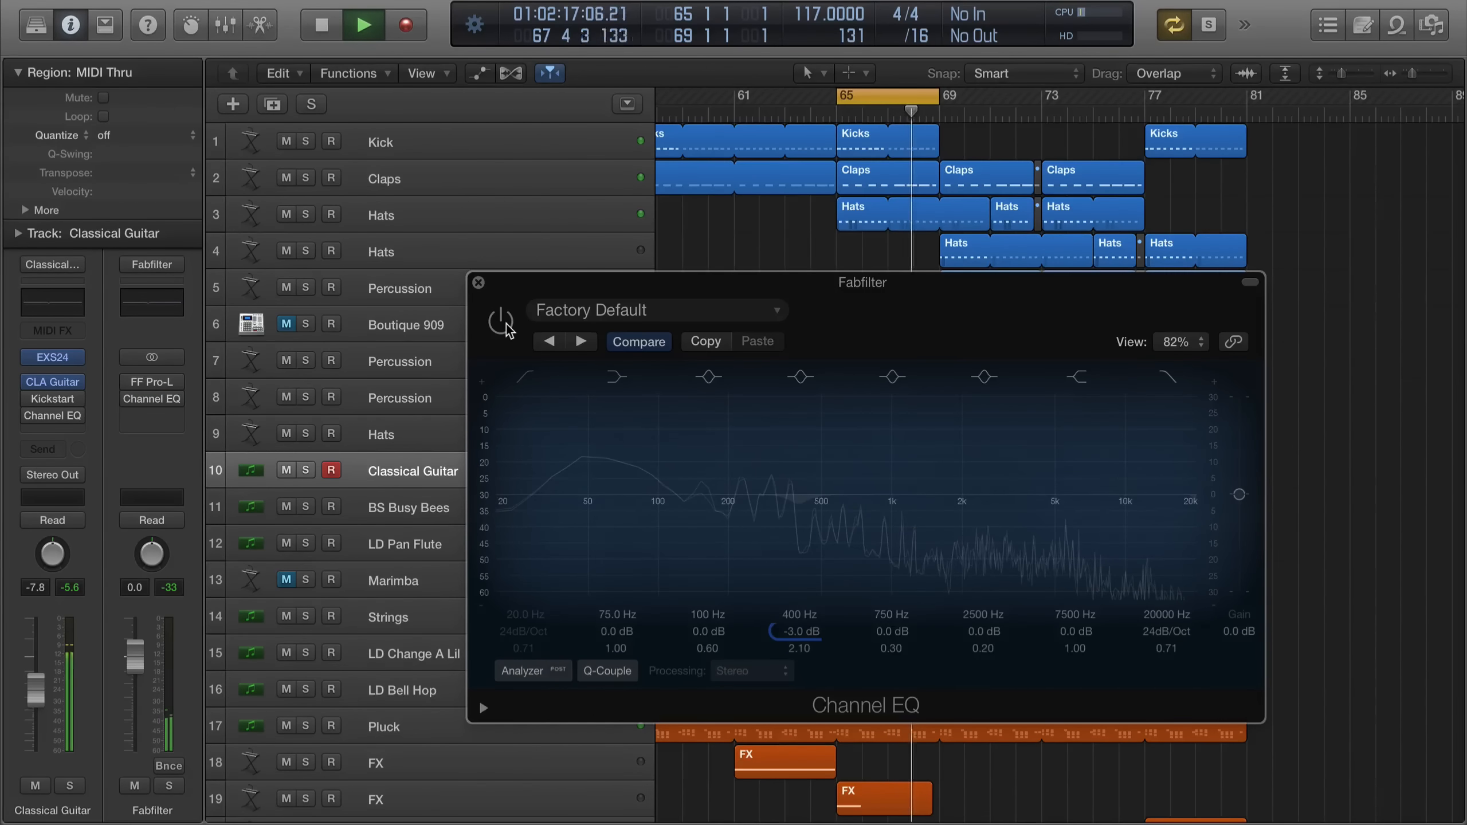
left_click(502, 322)
left_click(502, 322)
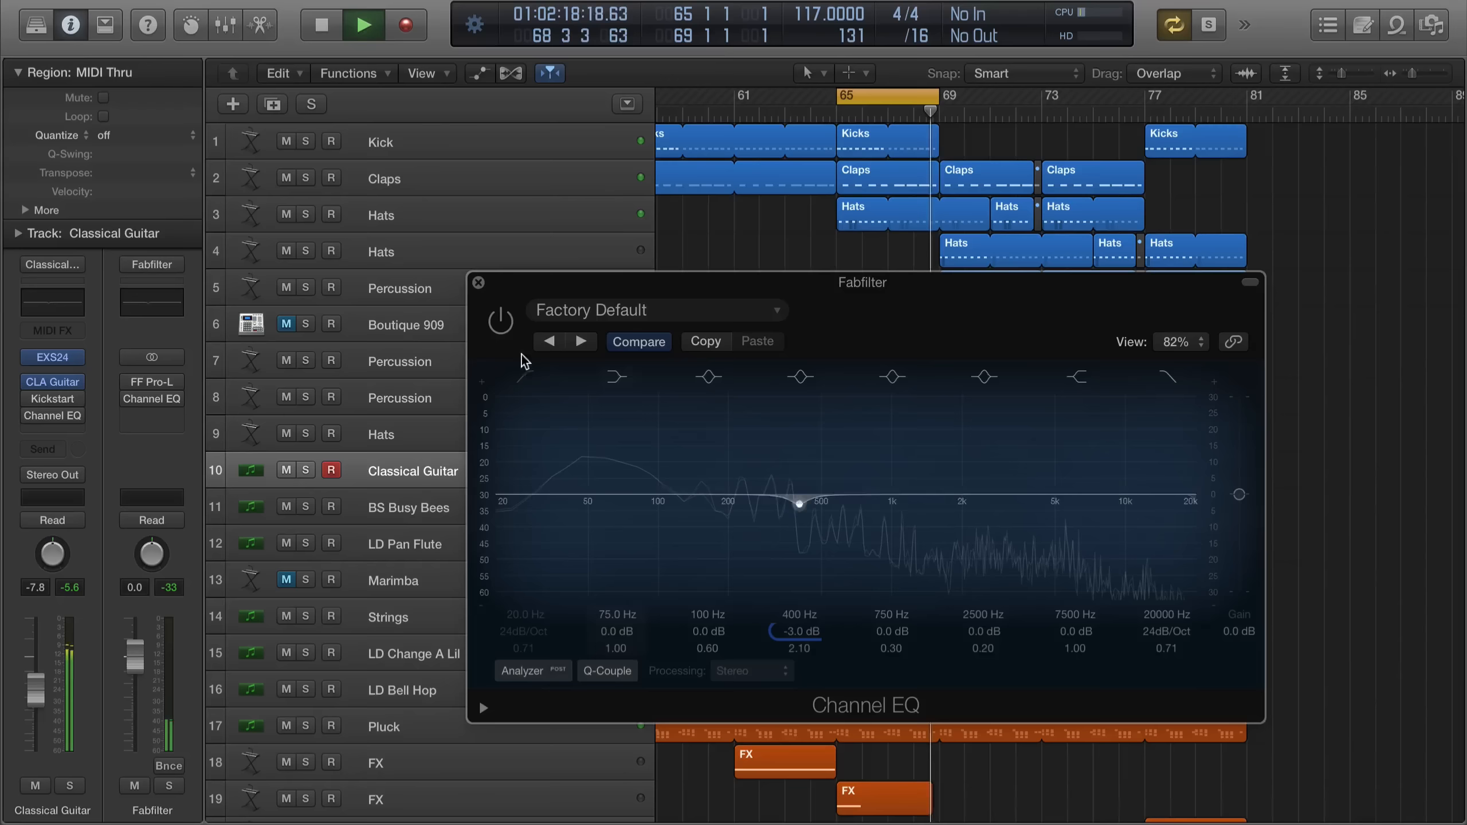
left_click(501, 322)
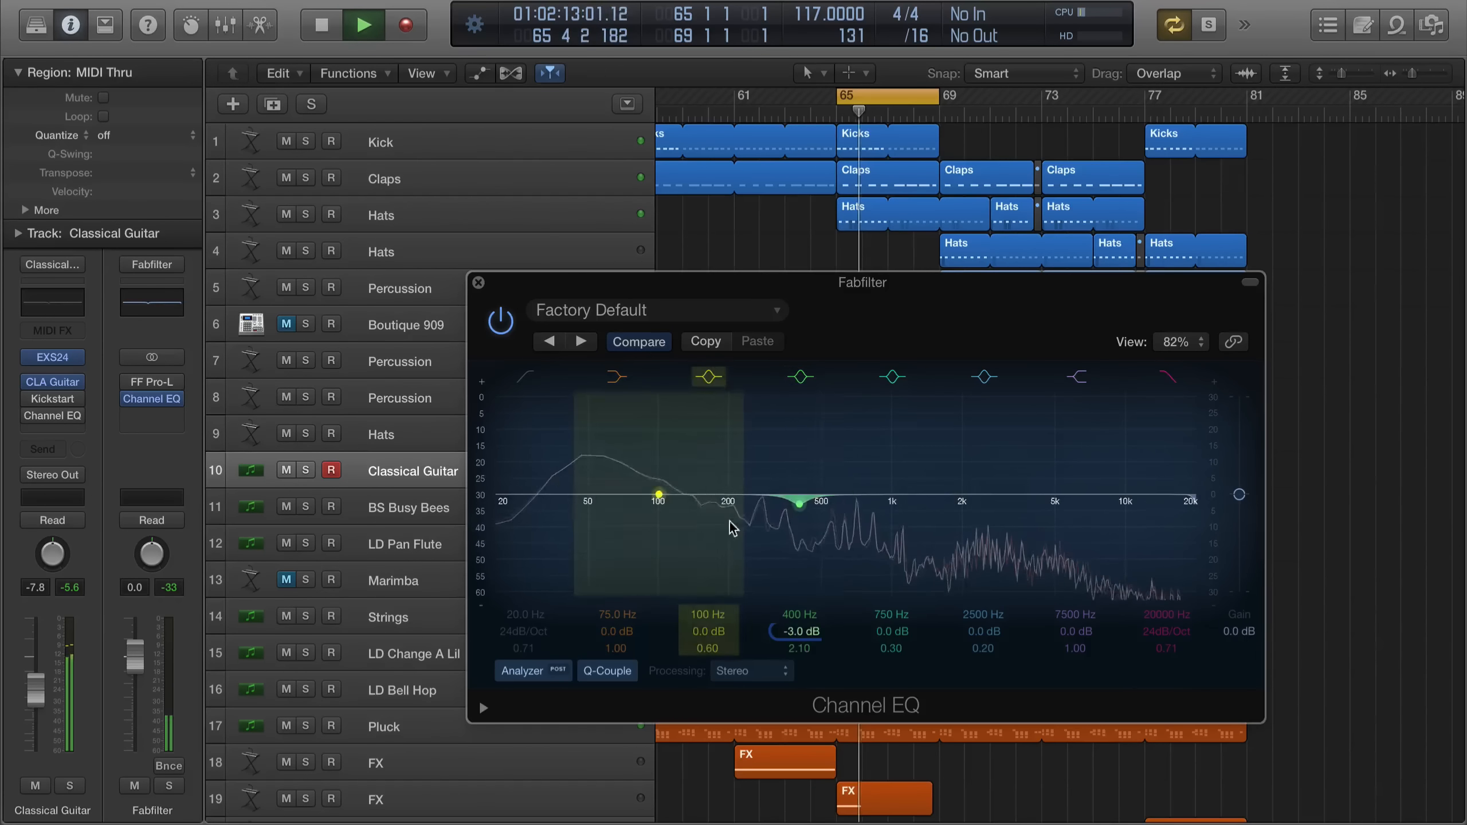
key("space")
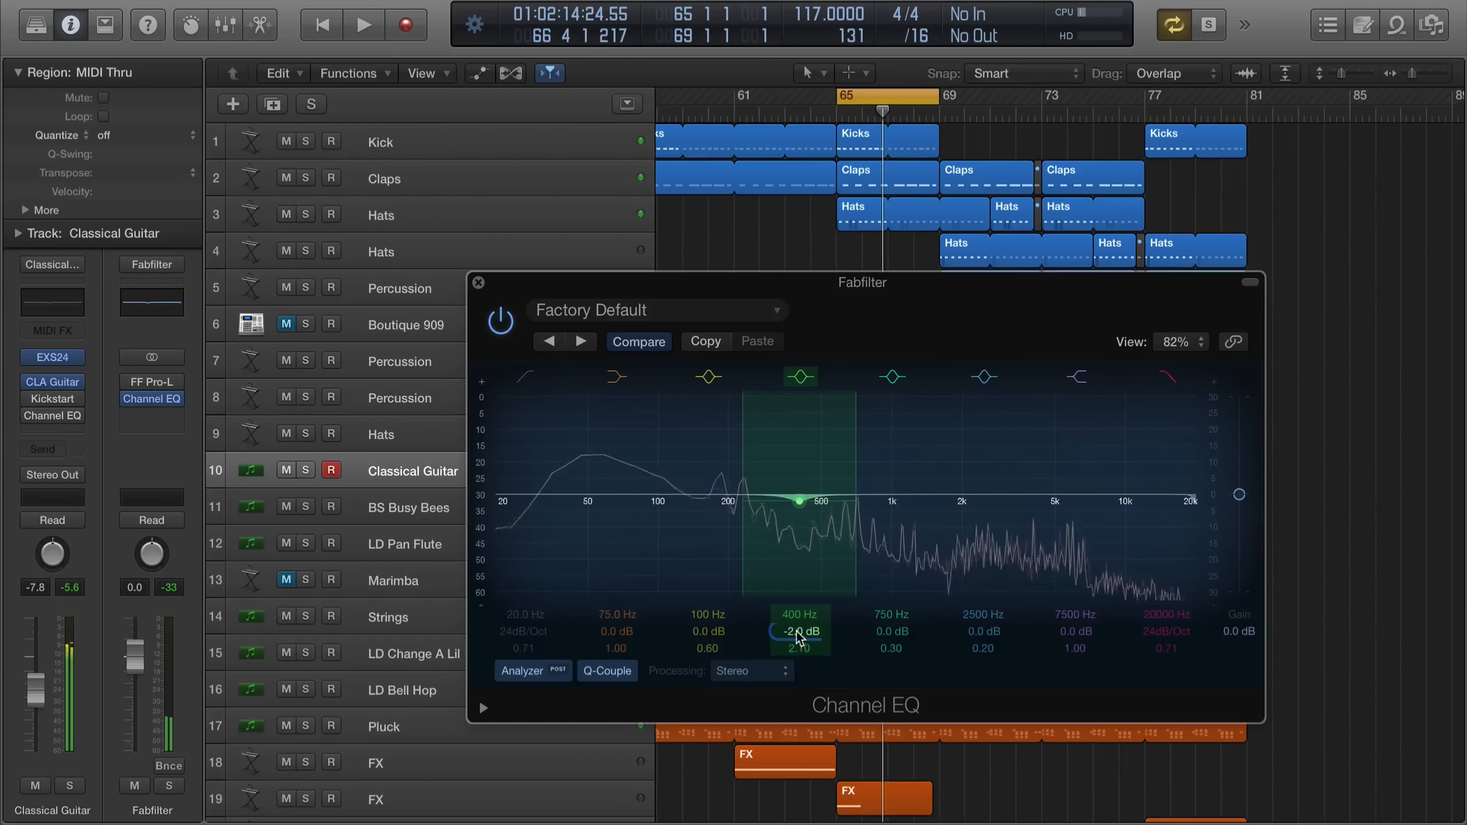
Boost the green band to +17.0 dB and sweep its frequency to 365 Hz during playback
left_click_drag(800, 502, 779, 485)
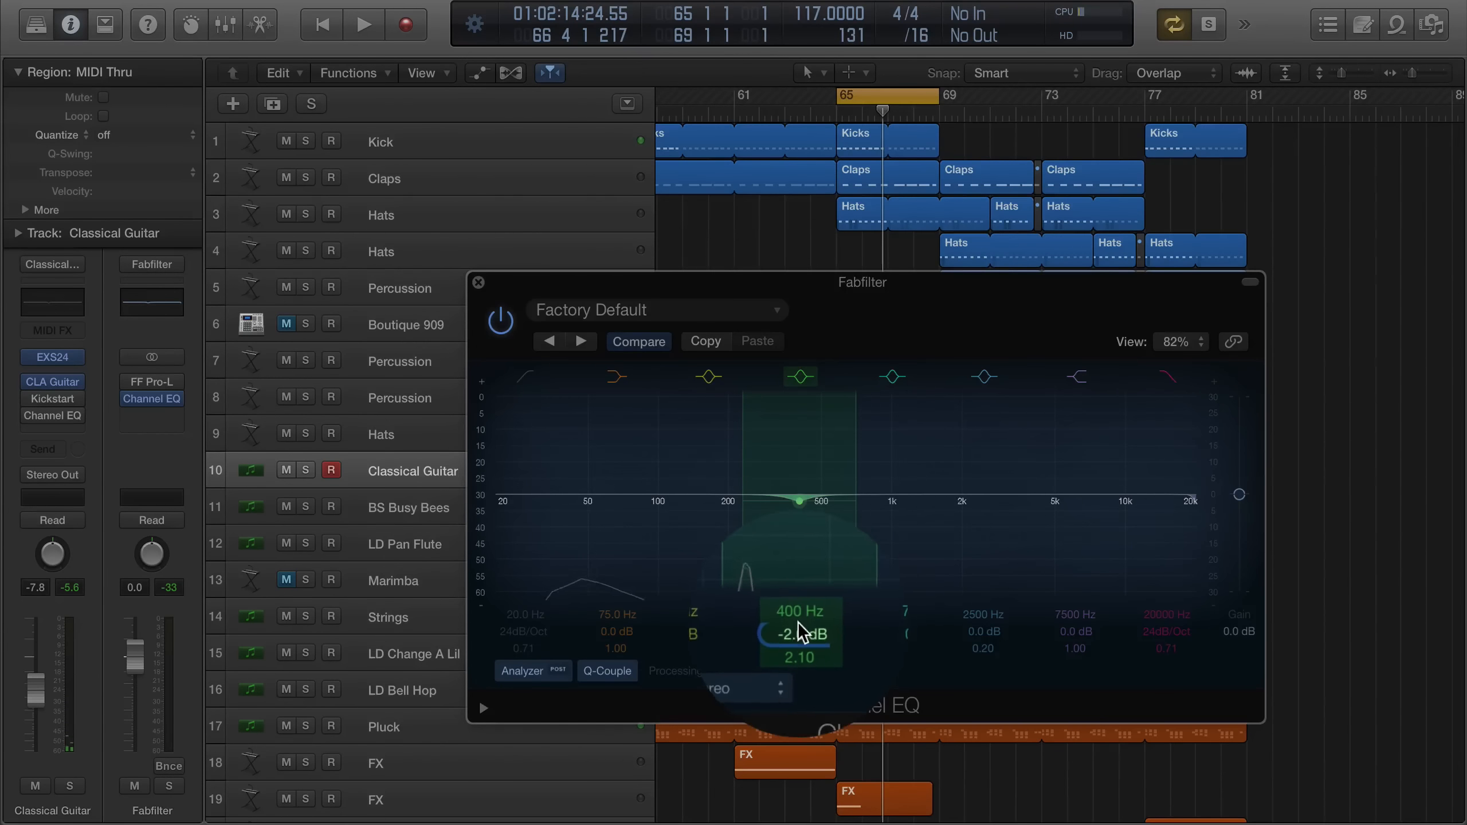
mouse_move(793, 630)
left_mouse_down()
mouse_move(793, 613)
mouse_move(800, 627)
left_mouse_up()
key("space")
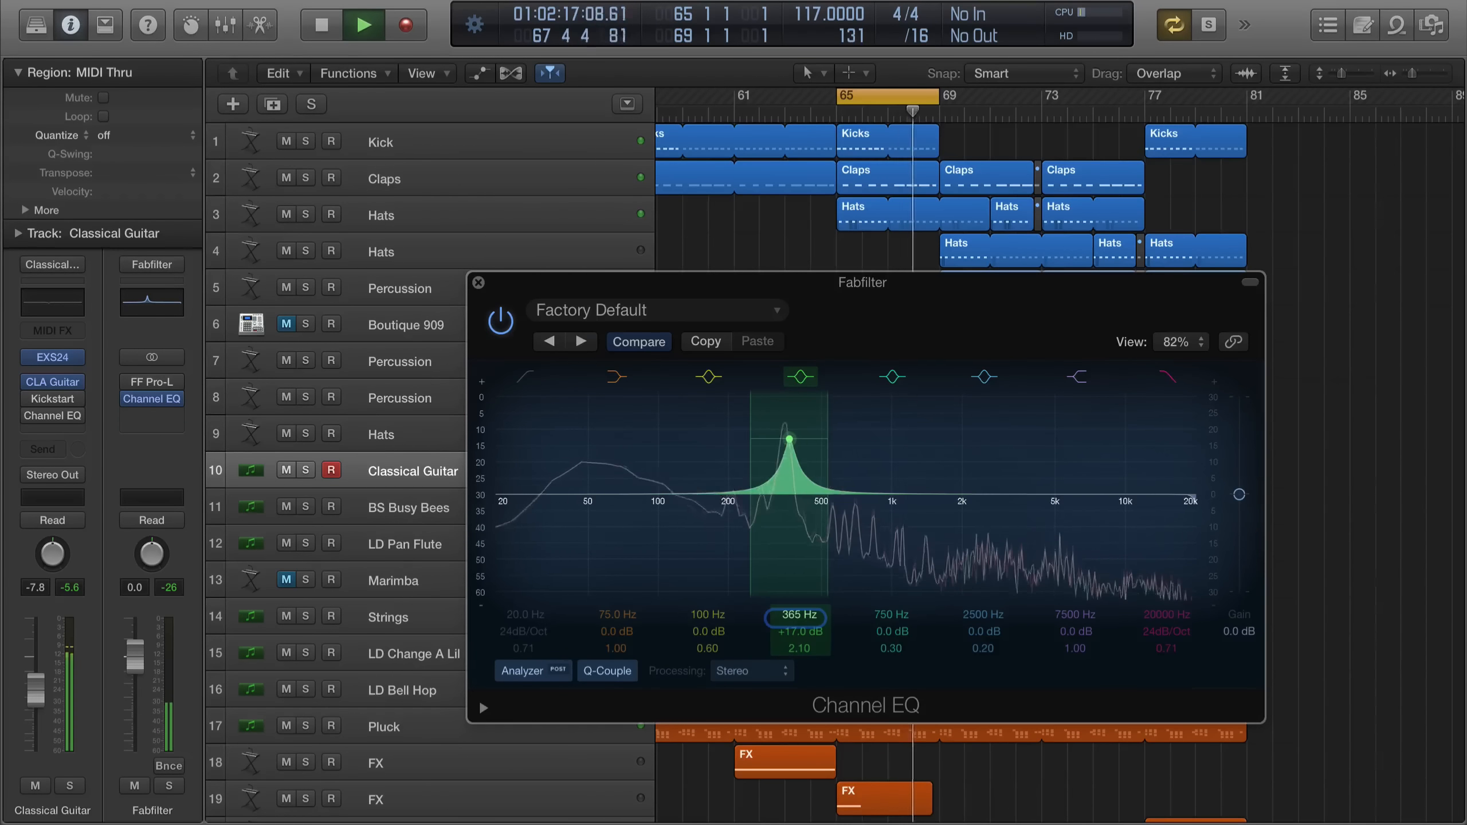
Turn the 365 Hz boost into a -2.0 dB cut, and compare the playing mix with the Channel EQ bypassed and active
key("space")
left_click_drag(798, 636, 798, 652)
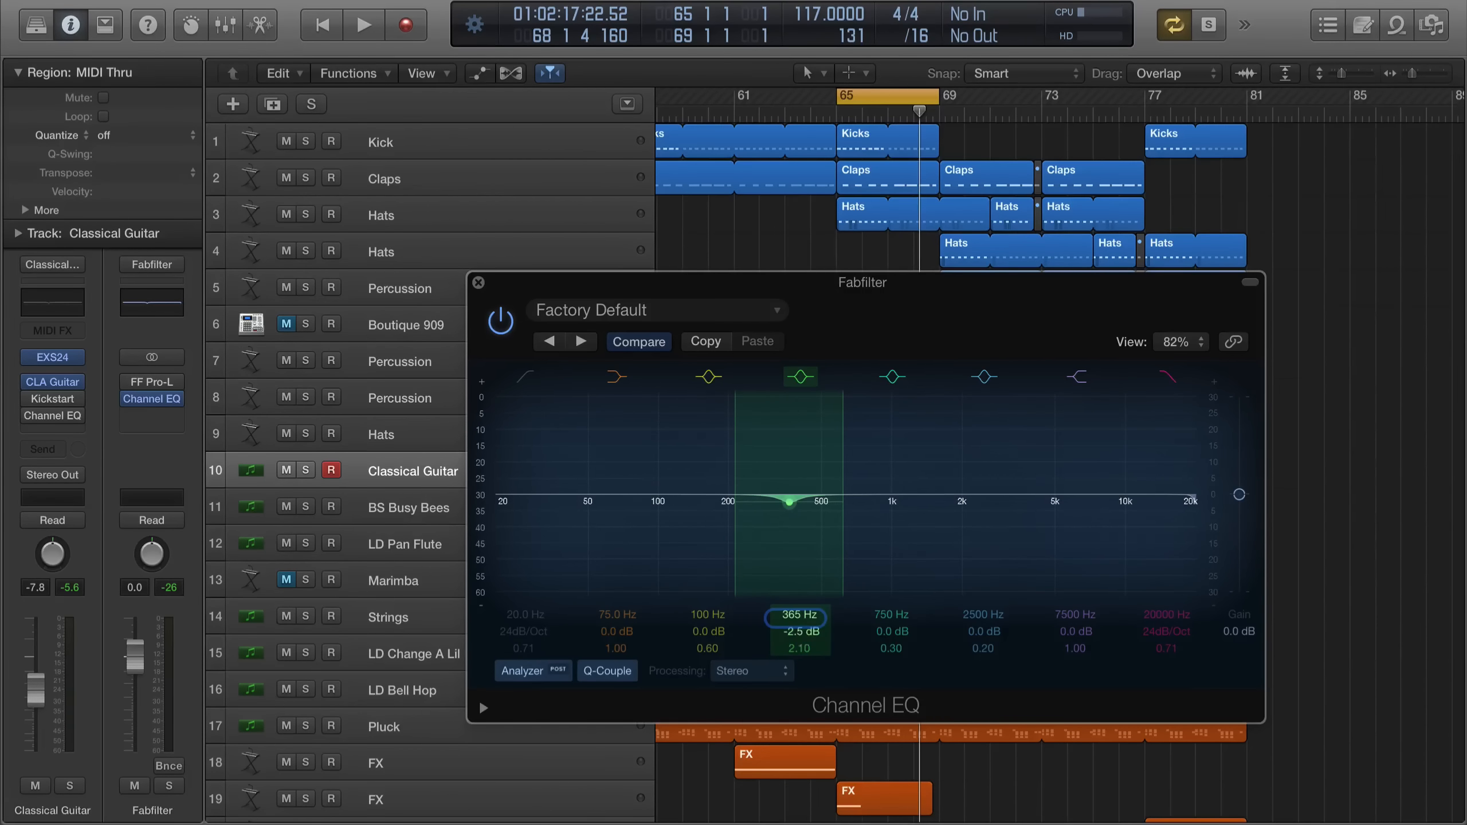
key("space")
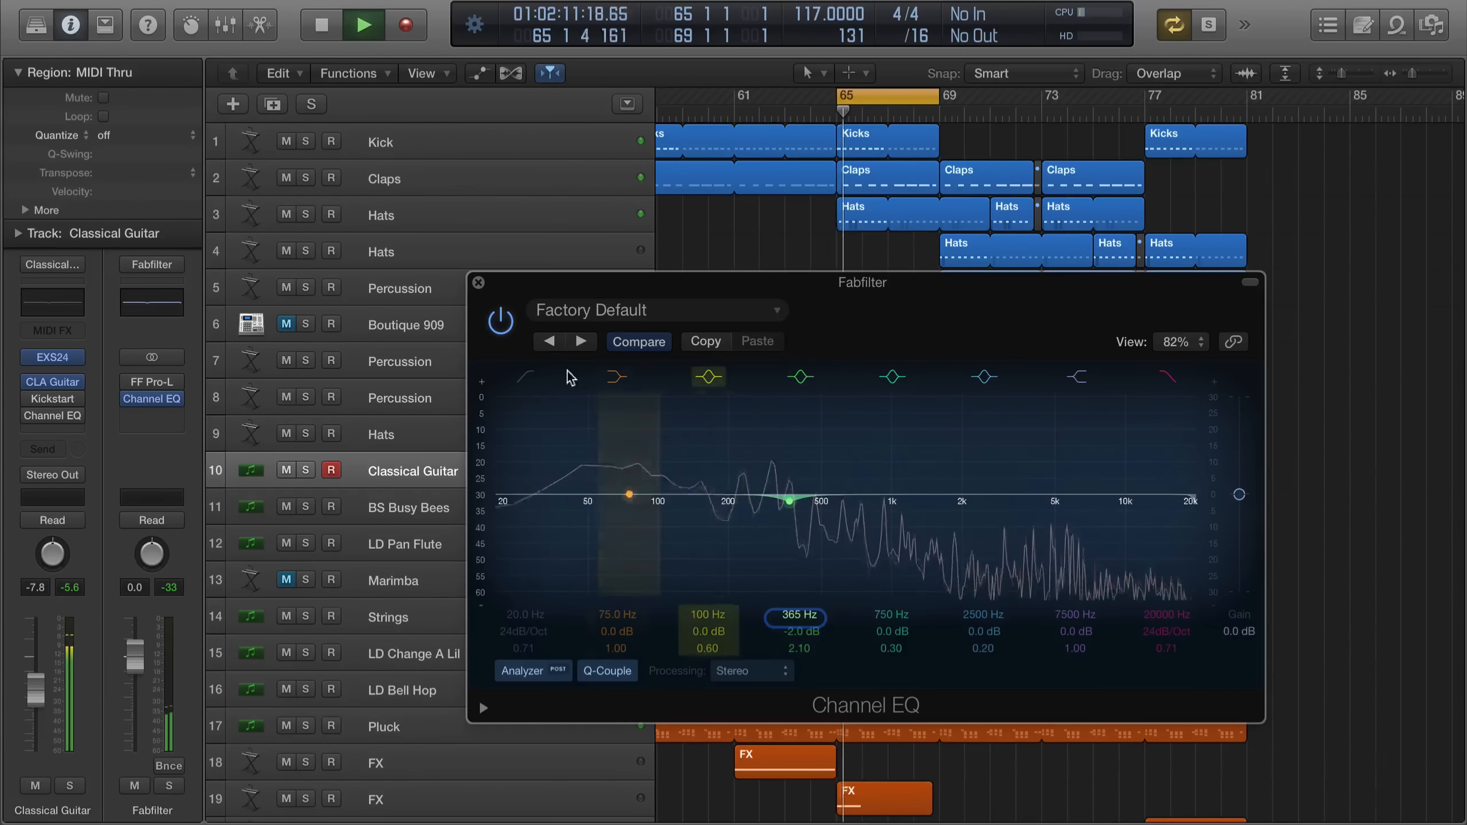
left_click(498, 317)
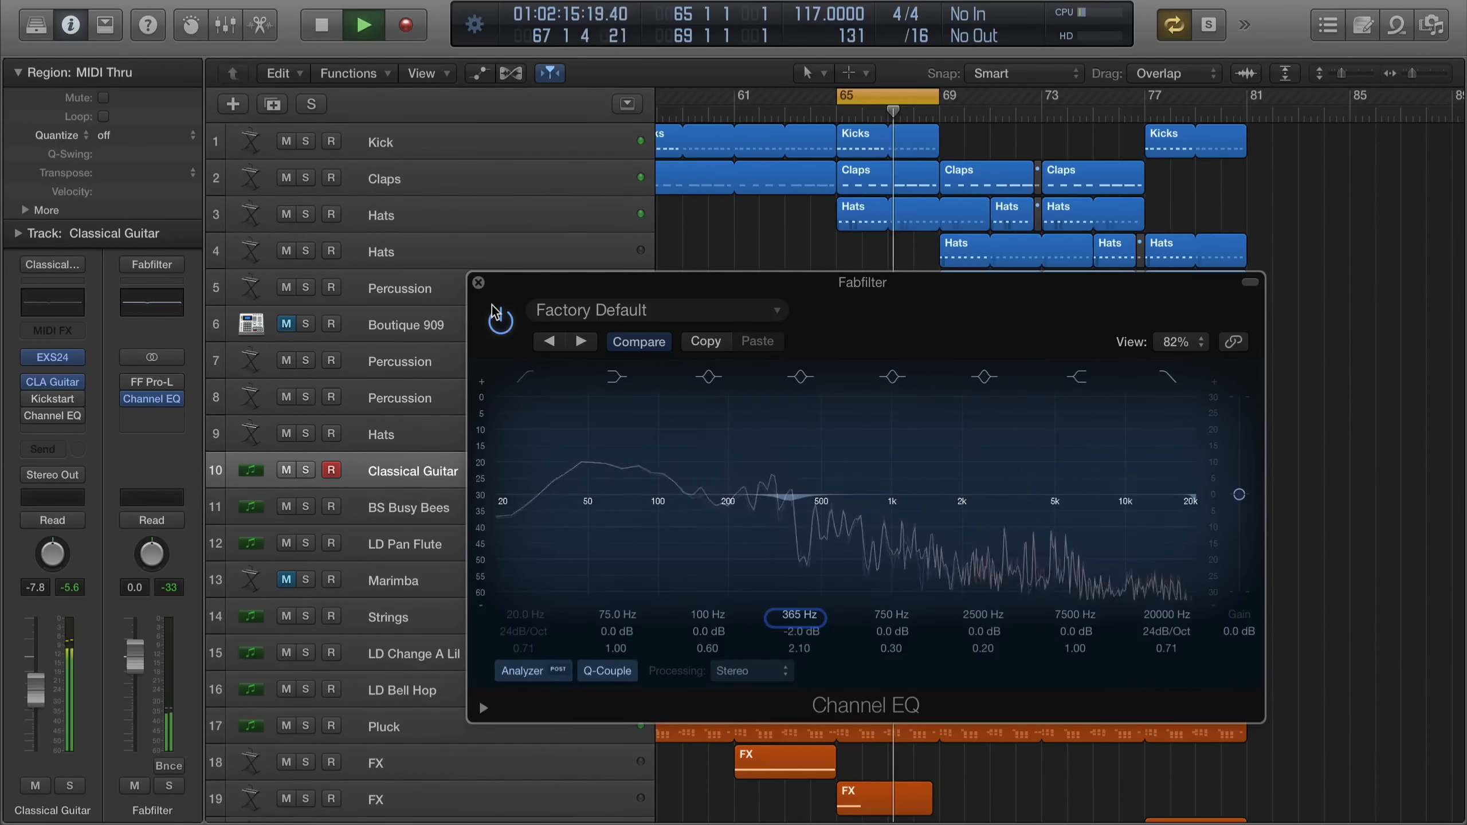
left_click(498, 317)
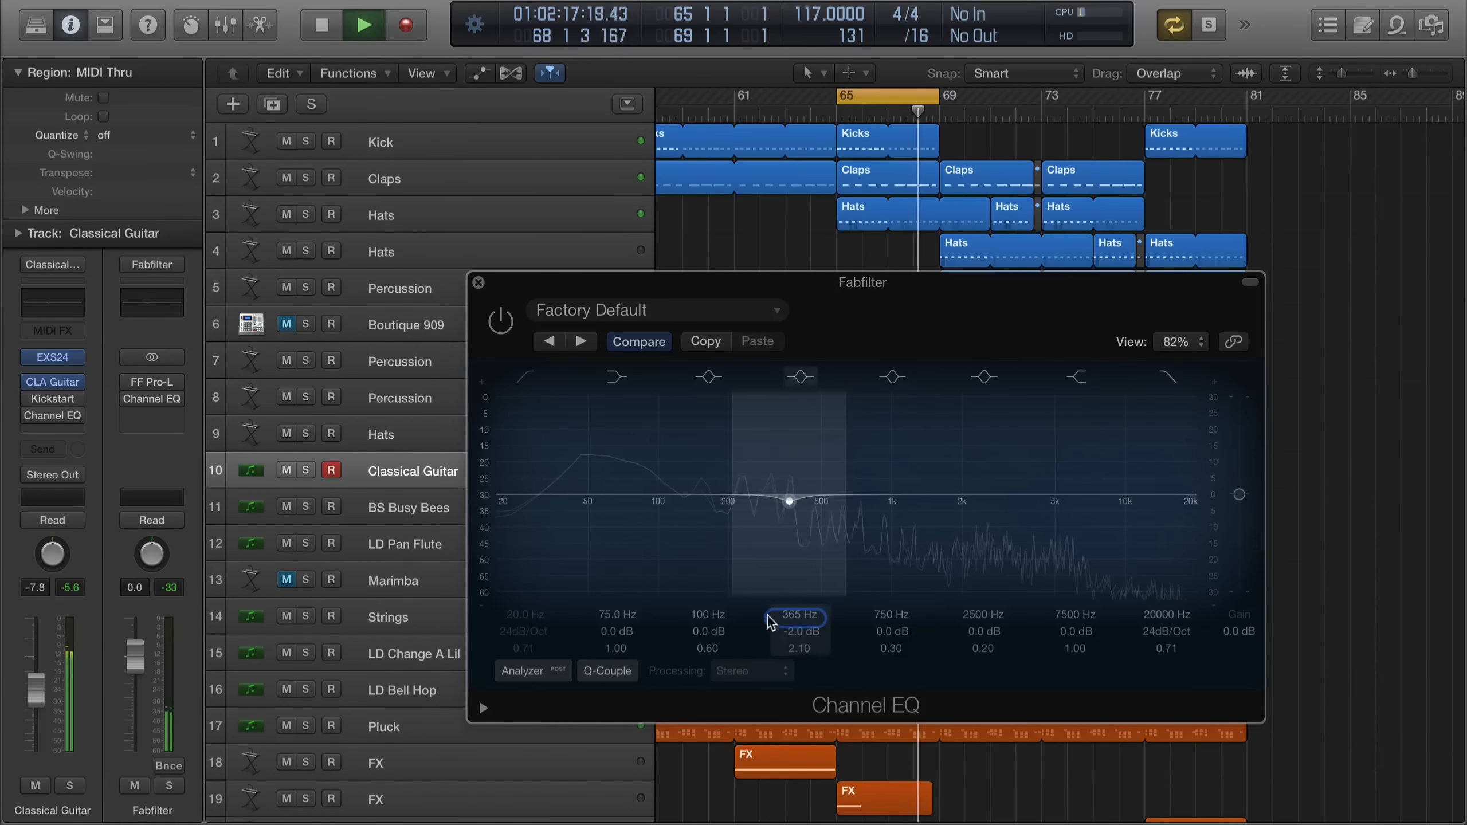
left_click(496, 324)
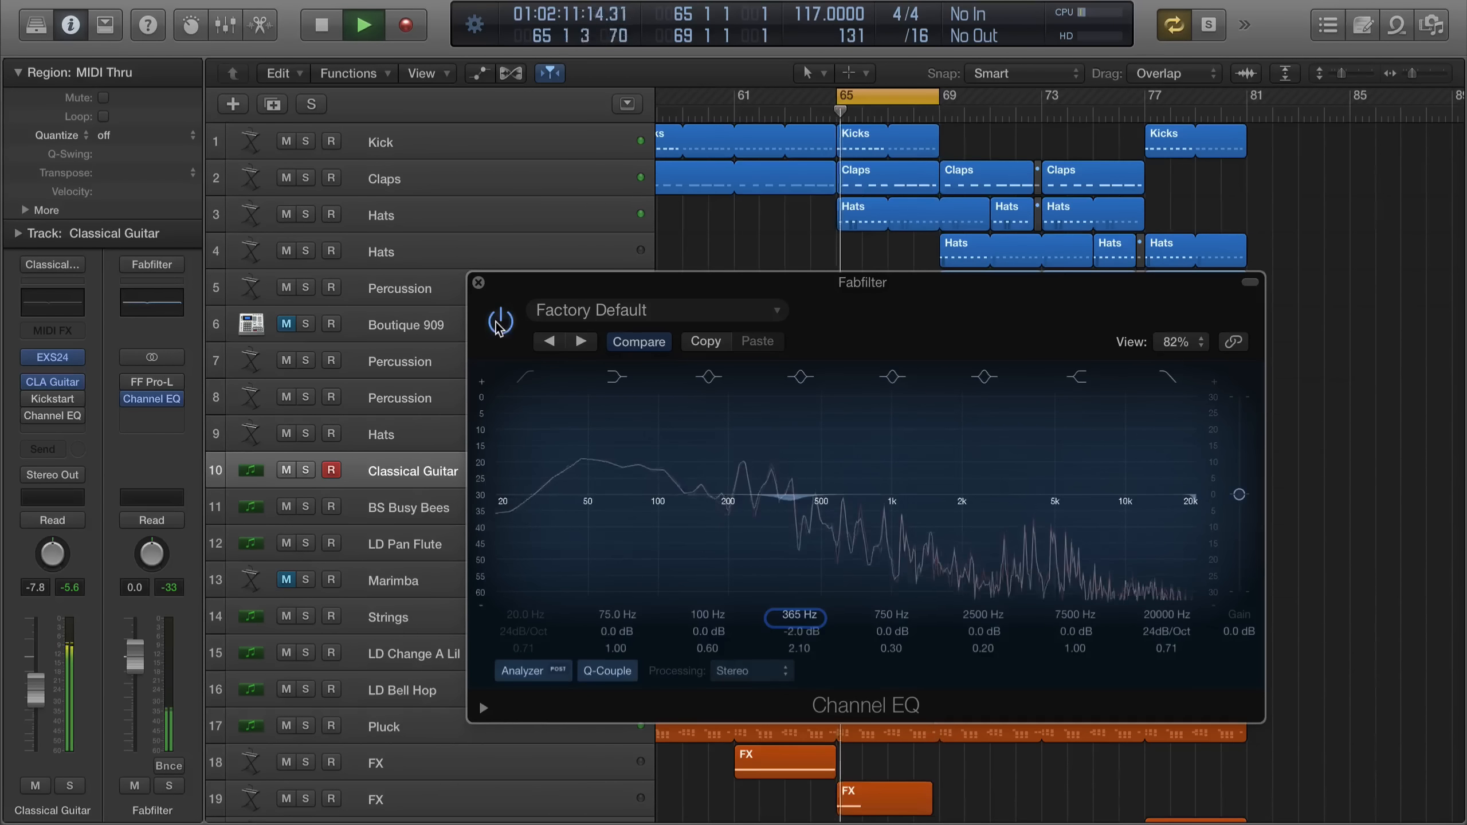
Set the 365 Hz band's gain to -2.5 dB, and raise the 7500 Hz high shelf to +2.0 dB
left_click_drag(823, 640, 823, 648)
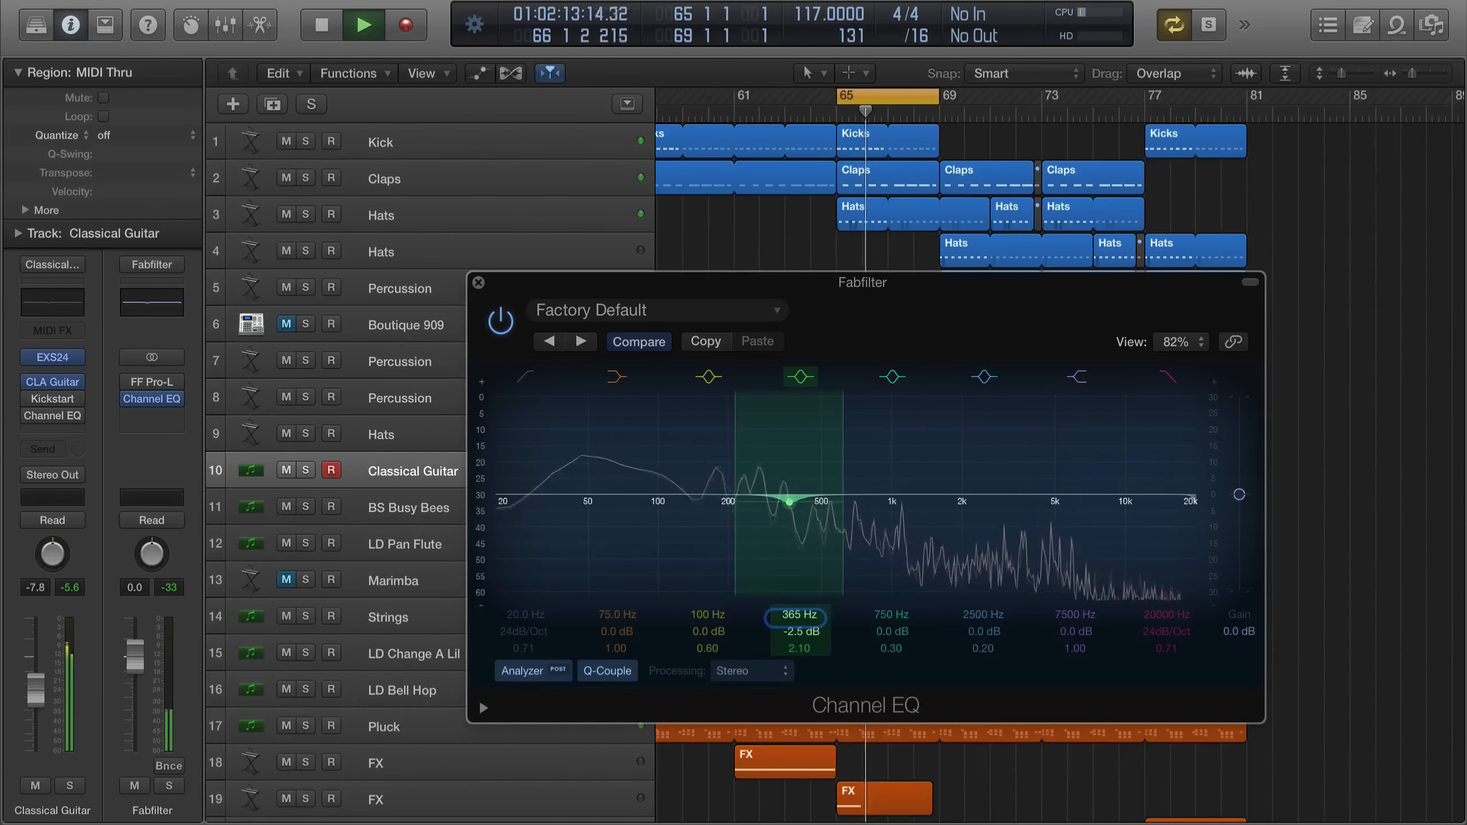
key("space")
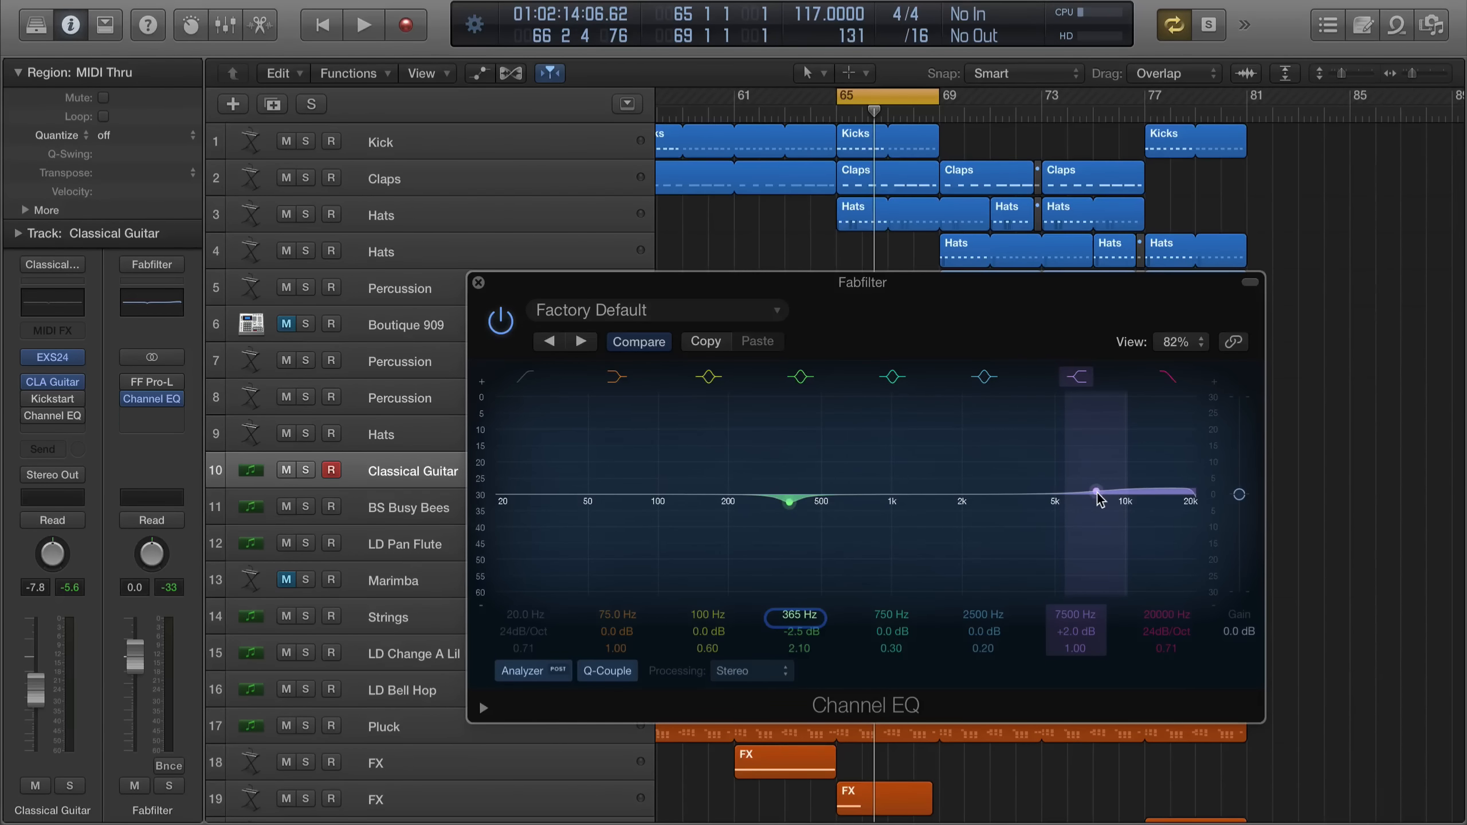
Play the full mix with the Channel EQ bypassed and active to compare the low-mid cut and high-shelf boost, leaving the EQ enabled
key("space")
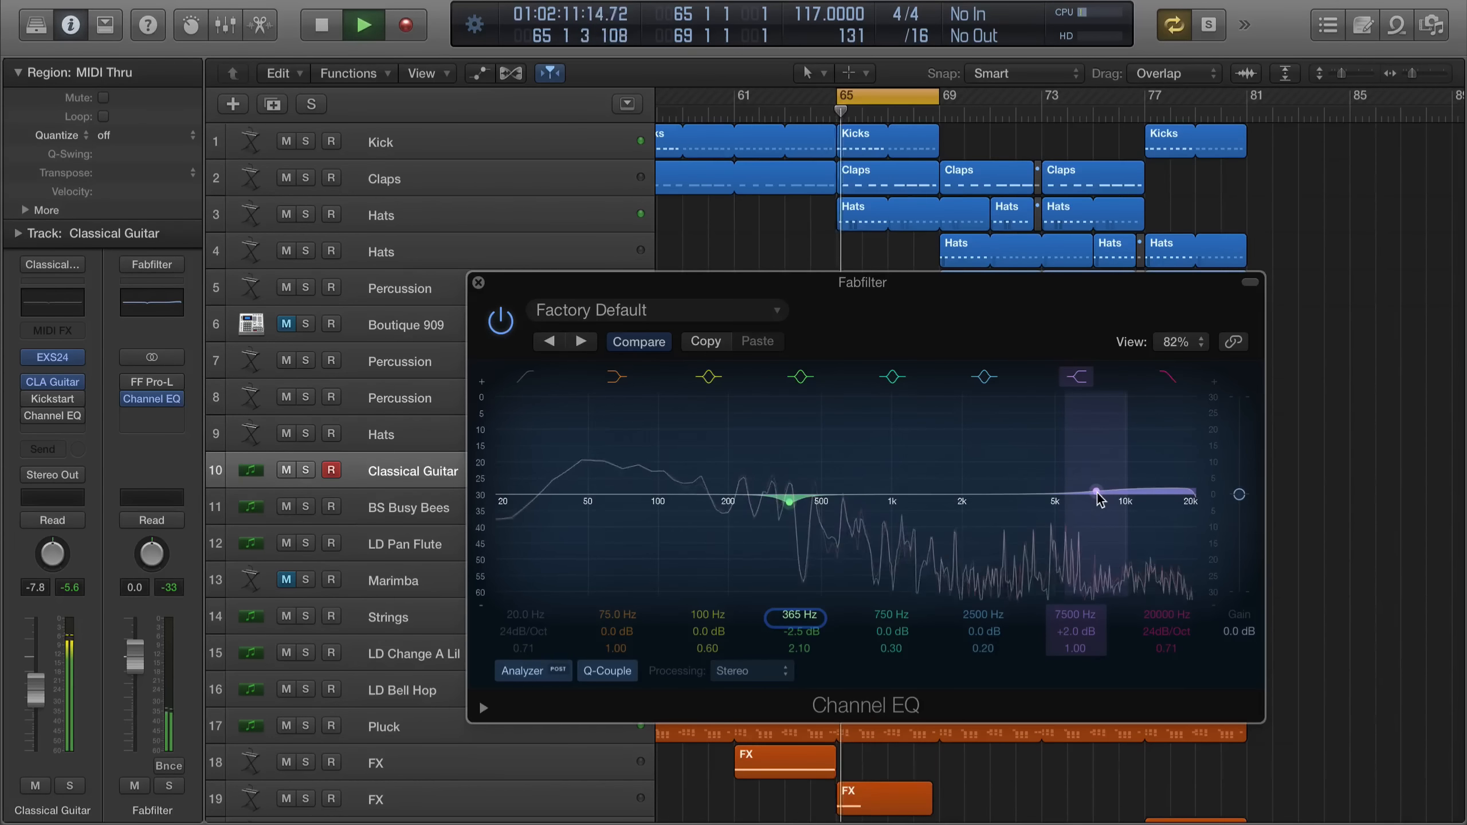
left_click(501, 321)
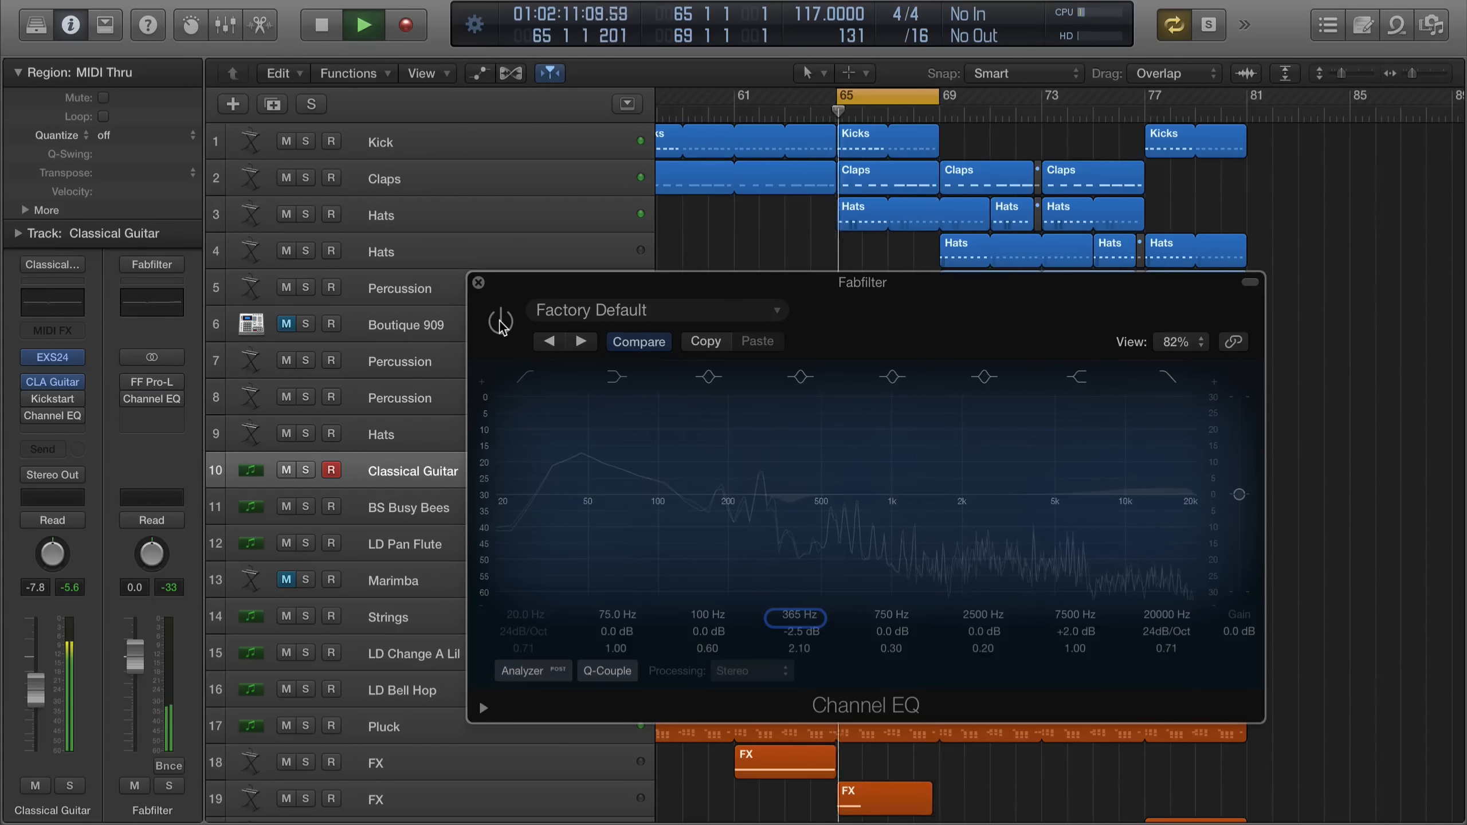
left_click(500, 321)
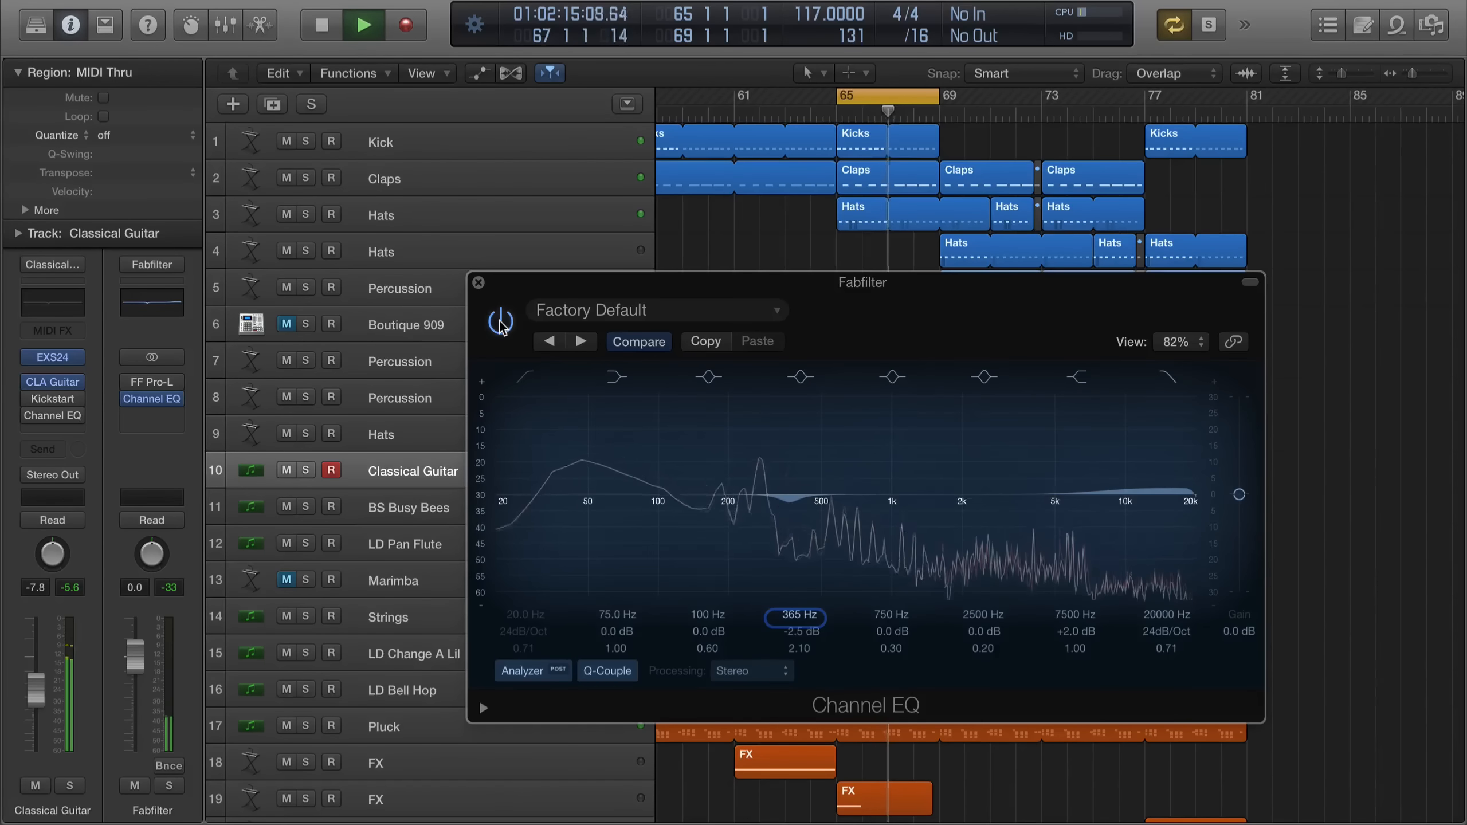
left_click(500, 321)
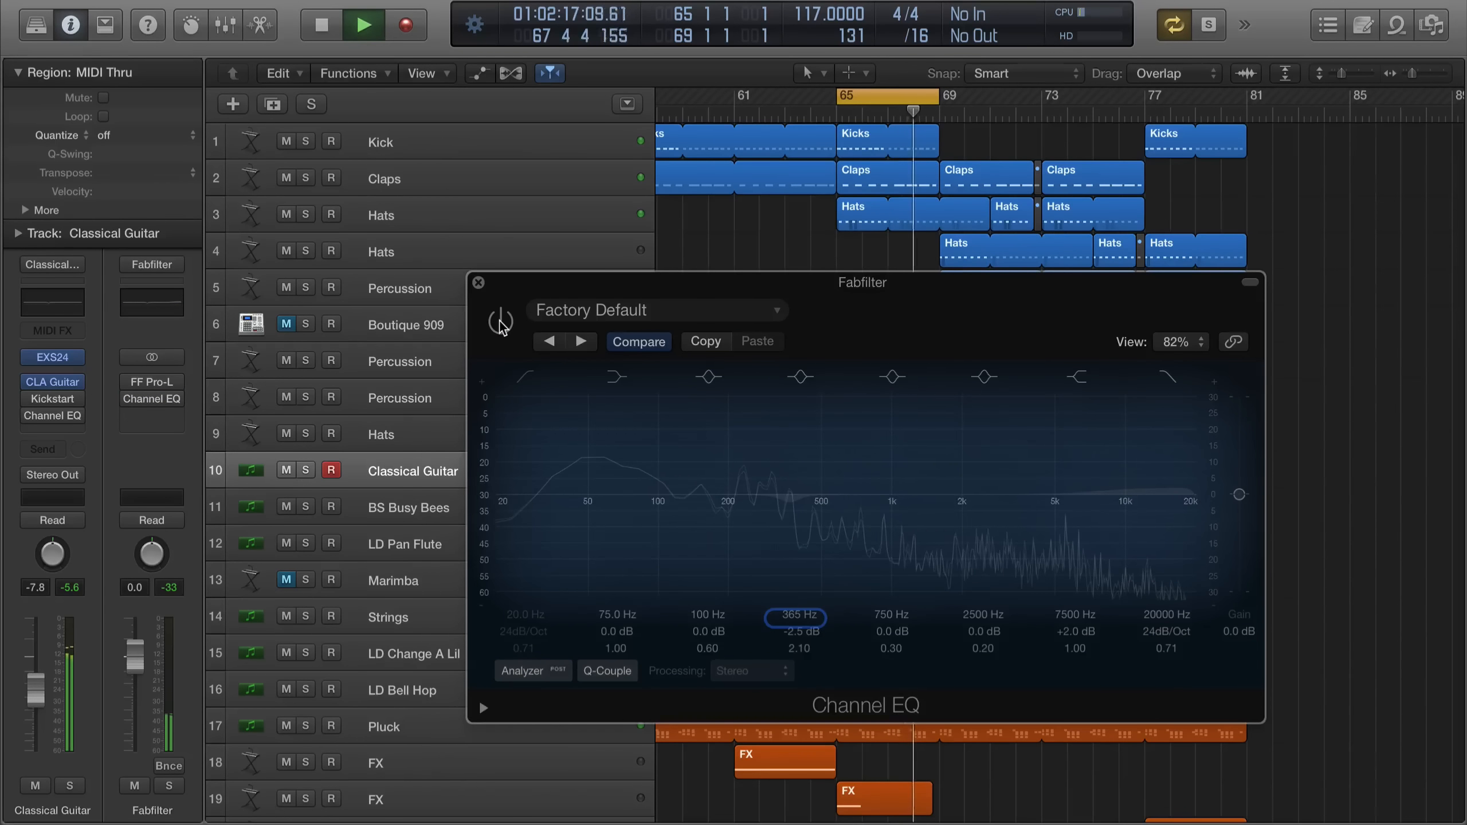
left_click(500, 321)
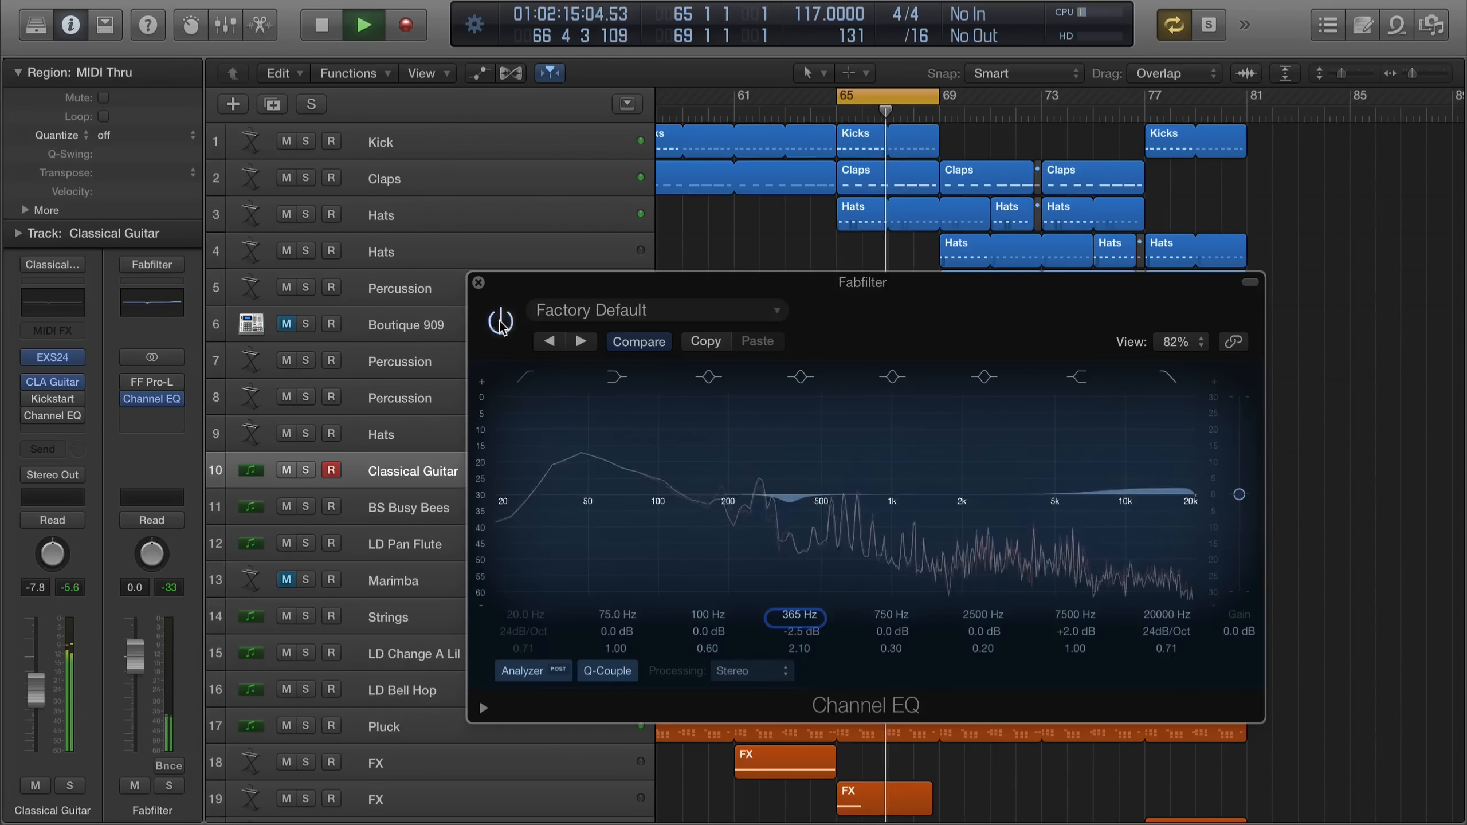
left_click(501, 321)
key("space")
left_click(501, 321)
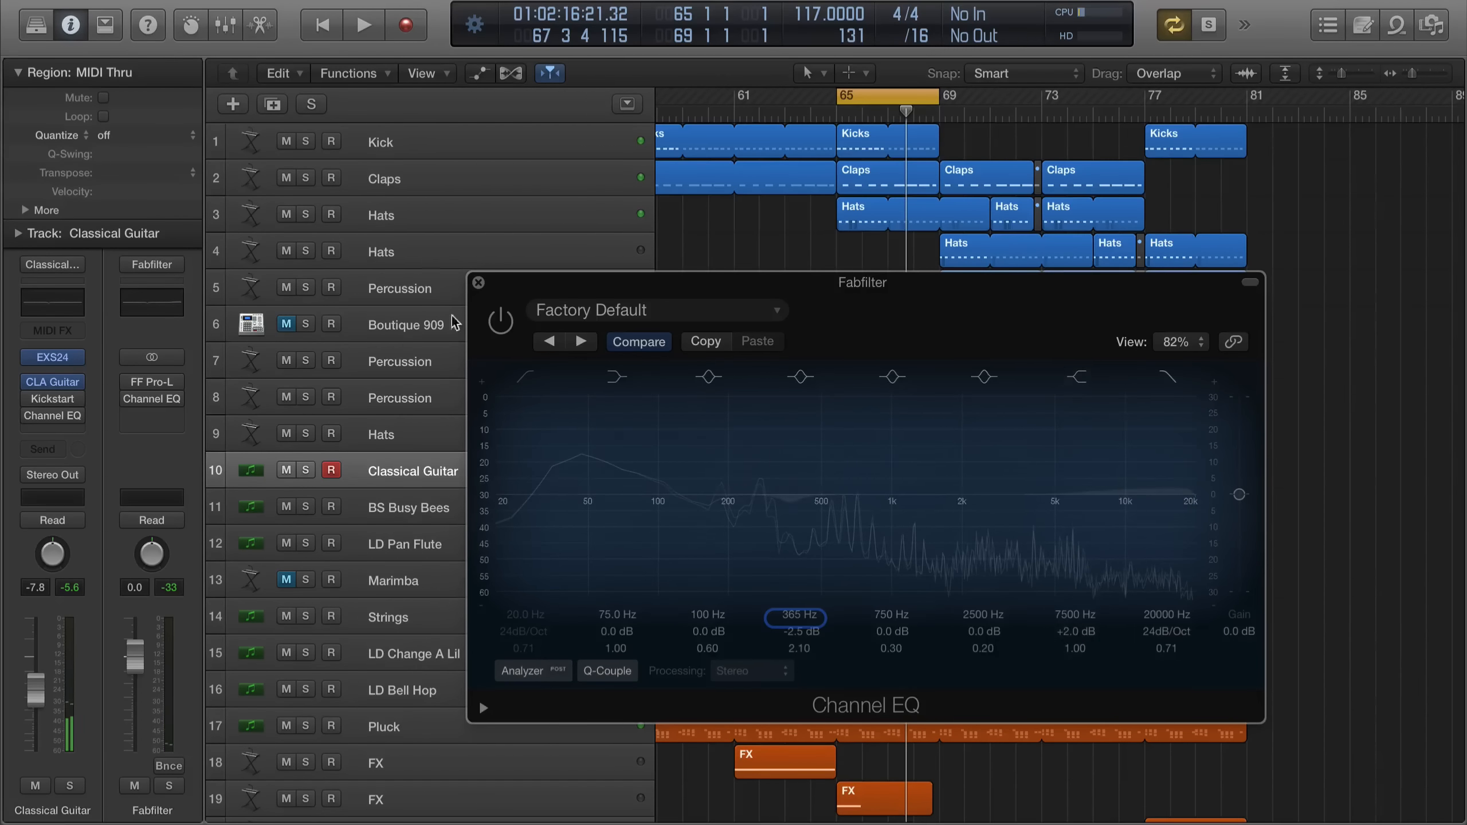
left_click(501, 322)
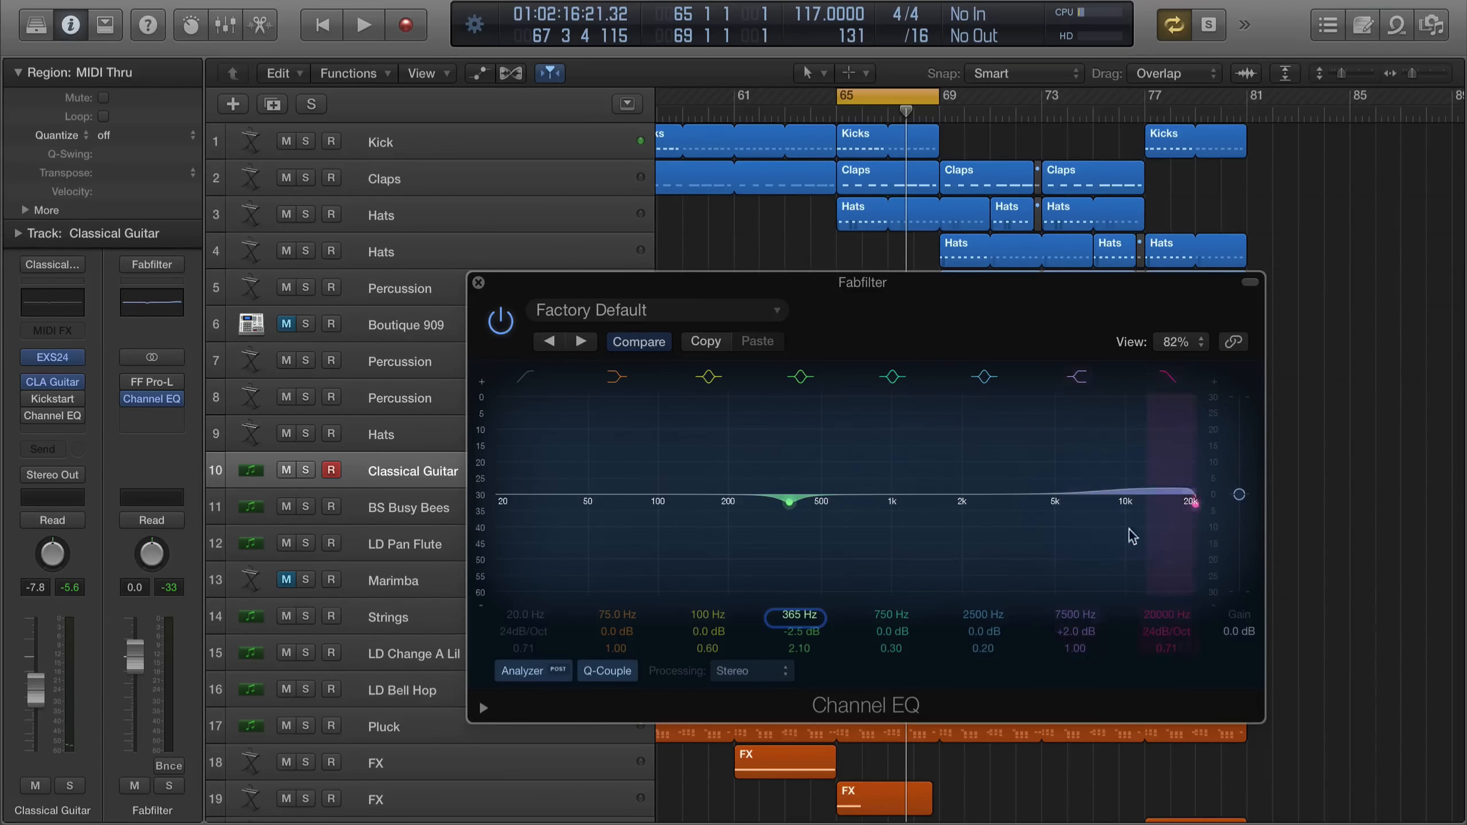